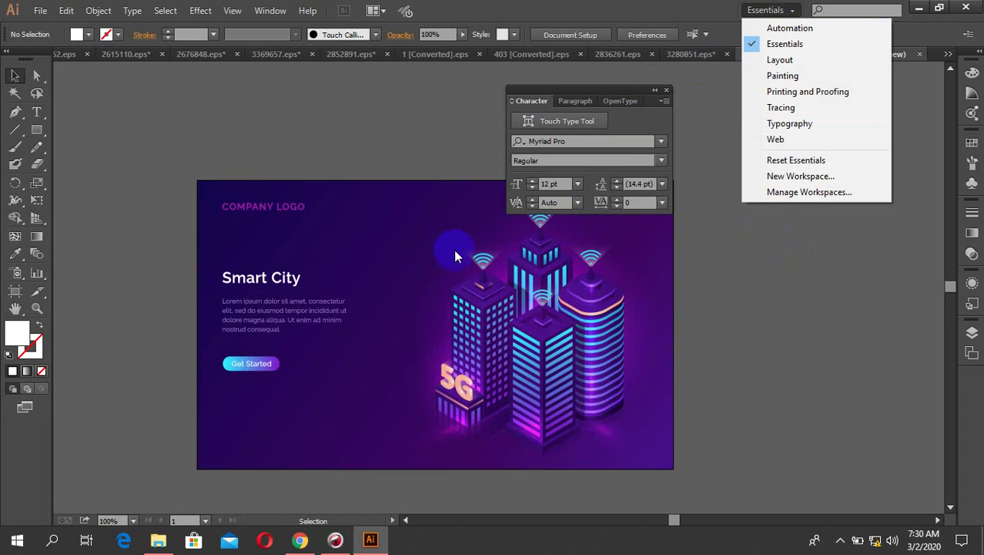
# Examine the Smart City landing page artwork in 412 [Converted].eps, checking the isometric buildings and the overall layout.
pyautogui.click(109, 98)
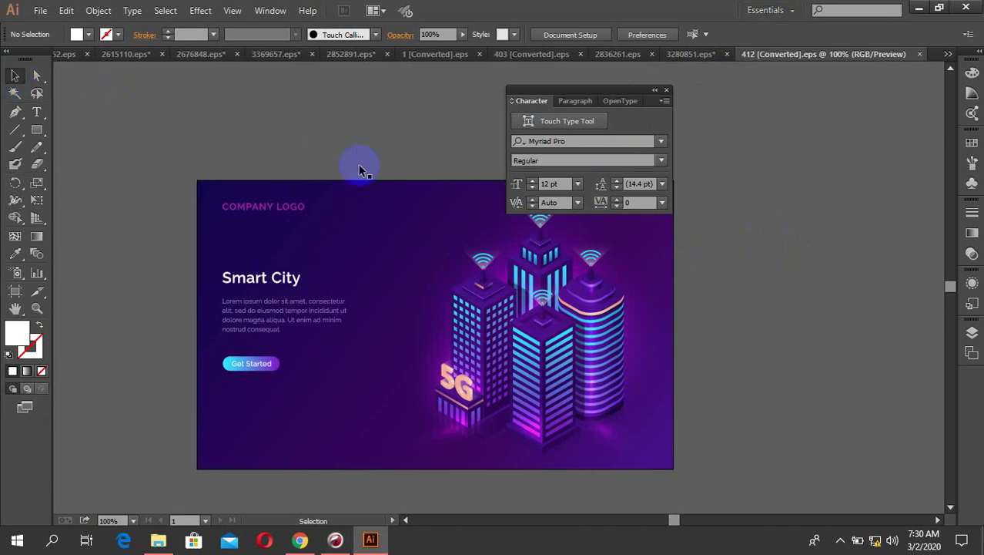
pyautogui.scroll(-2, 659, 292)
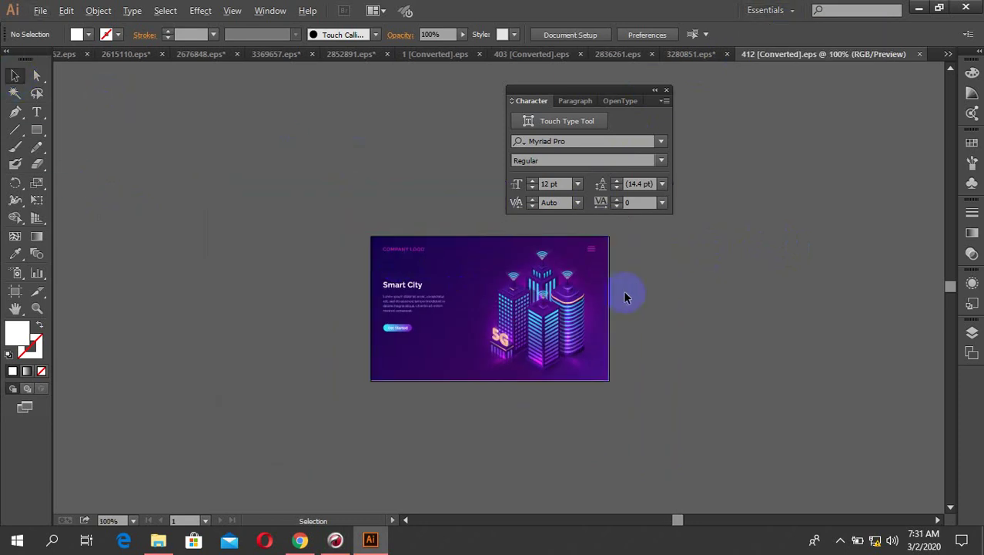
pyautogui.scroll(2, 627, 292)
pyautogui.scroll(-2, 554, 362)
pyautogui.scroll(1, 537, 365)
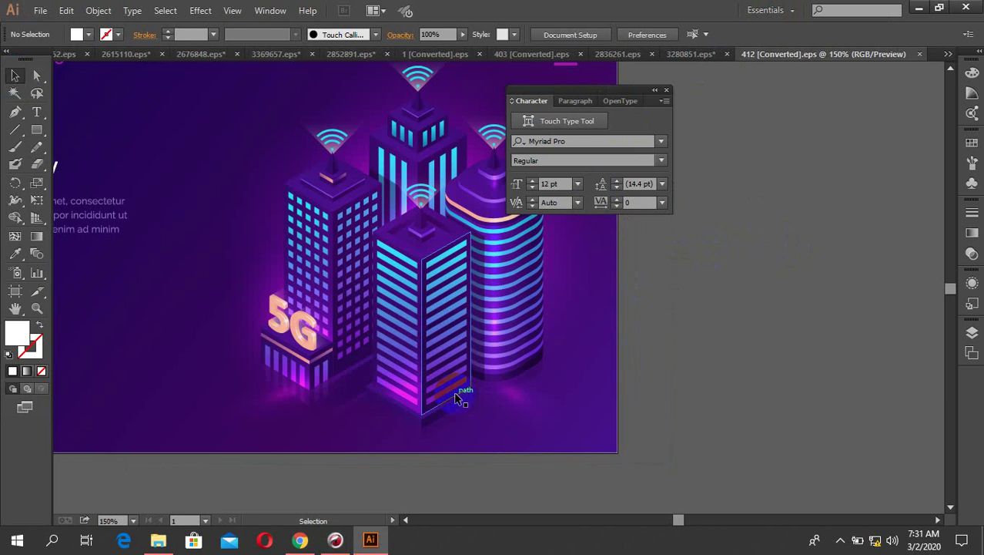
pyautogui.scroll(-2, 537, 365)
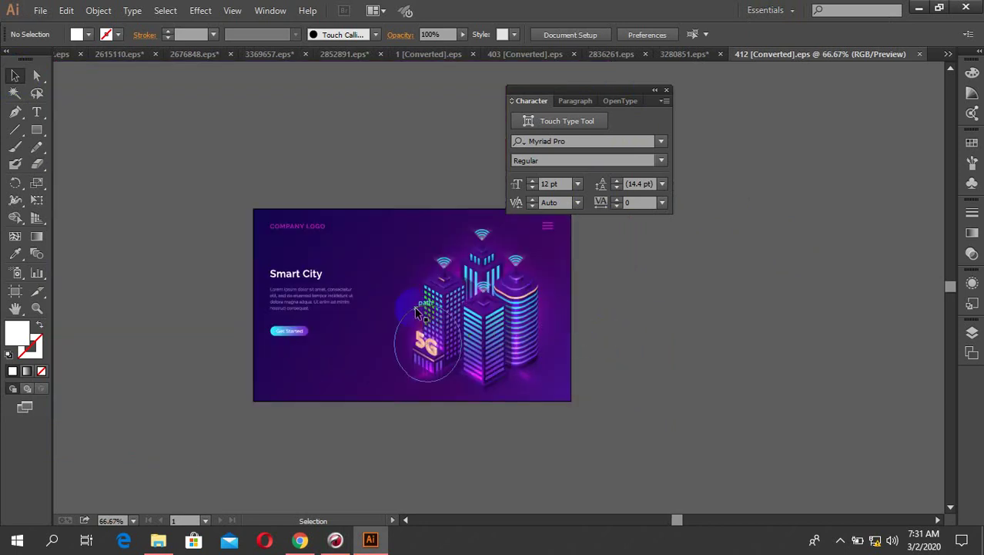
pyautogui.scroll(2, 391, 319)
pyautogui.scroll(-1, 415, 319)
pyautogui.scroll(-1, 454, 322)
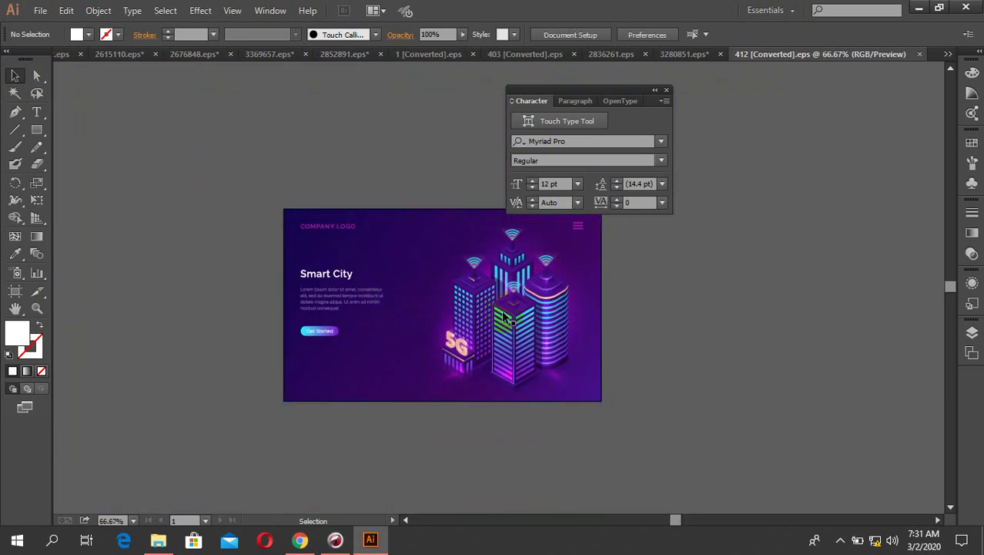
pyautogui.scroll(2, 454, 322)
pyautogui.scroll(1, 567, 314)
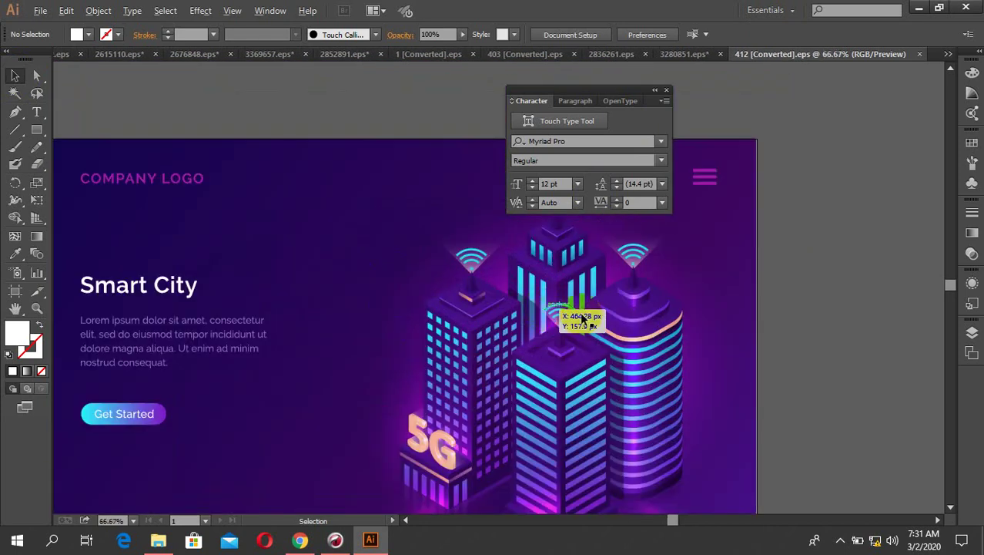
pyautogui.scroll(-3, 685, 313)
# Look through the open designs 2836261.eps, 3280851.eps, 2676848.eps, 2615110.eps and 2703052.eps.
pyautogui.click(608, 55)
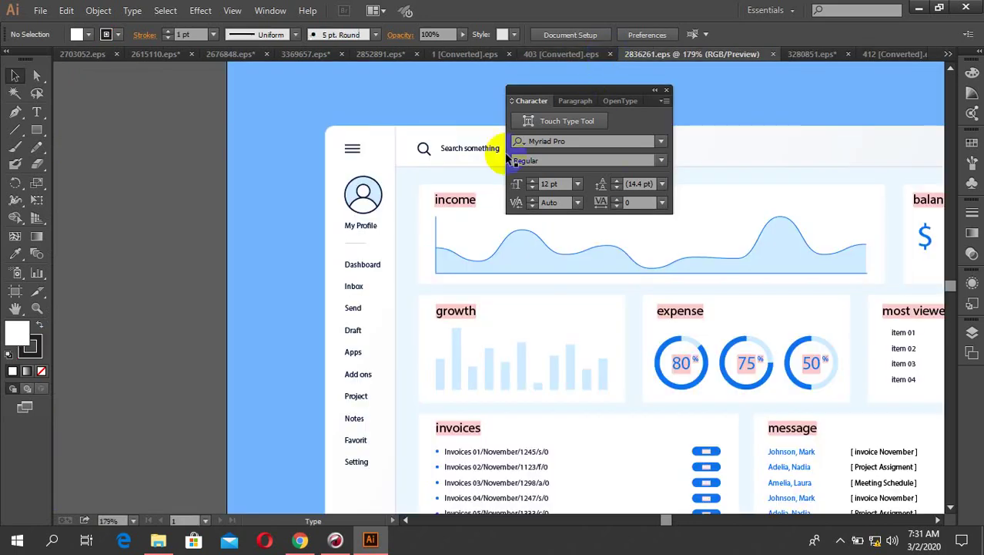
pyautogui.scroll(-2, 325, 263)
pyautogui.scroll(2, 654, 375)
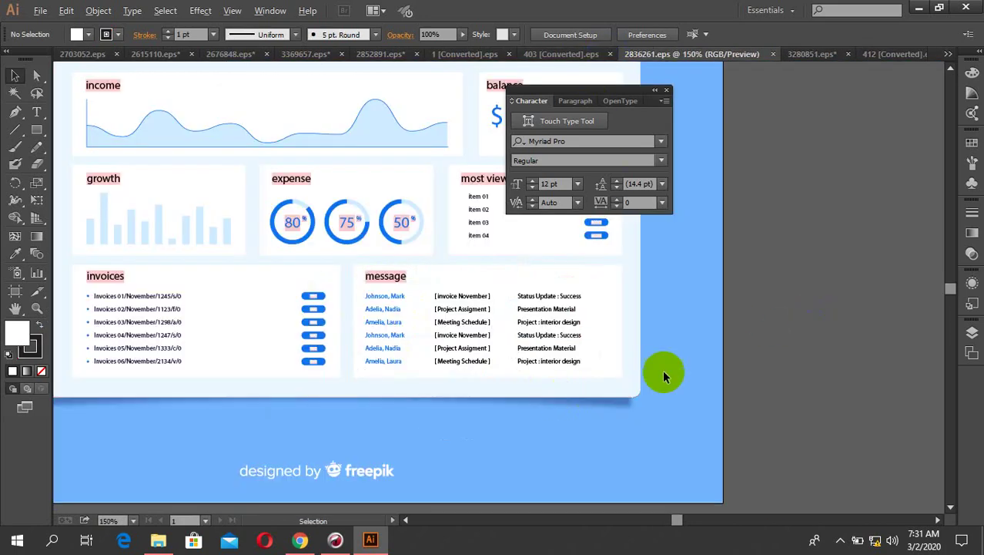
pyautogui.scroll(-3, 661, 372)
pyautogui.click(797, 54)
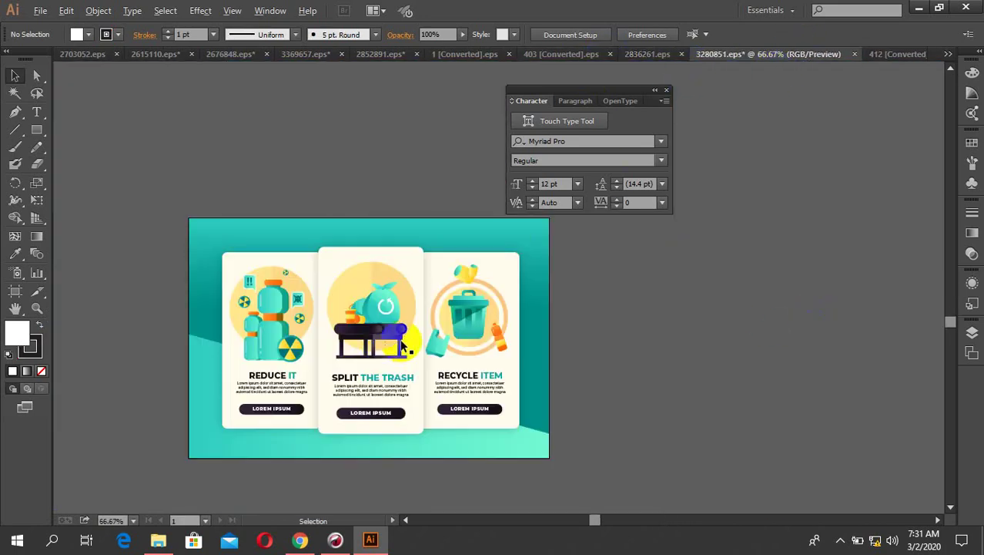
pyautogui.scroll(2, 392, 343)
pyautogui.scroll(-3, 389, 347)
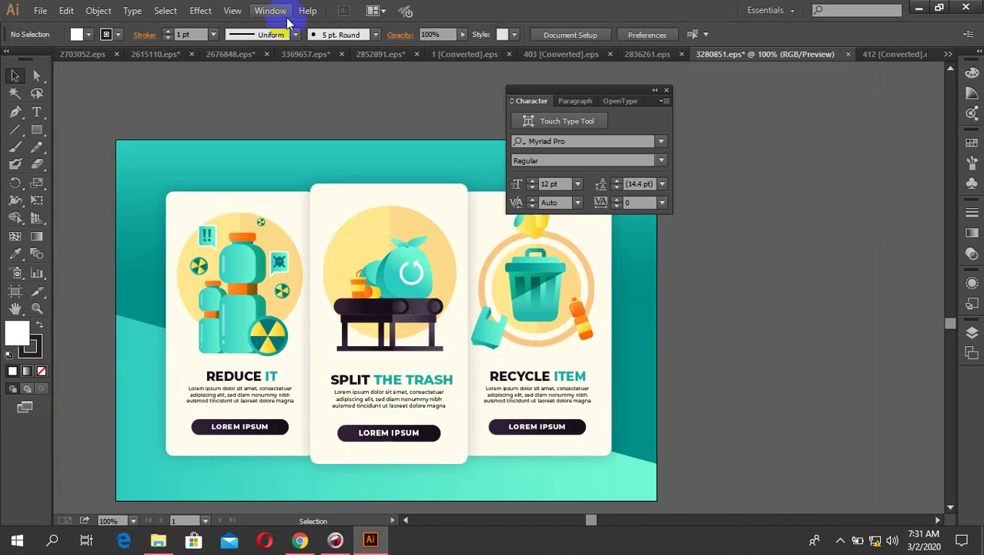
pyautogui.click(286, 55)
pyautogui.click(230, 60)
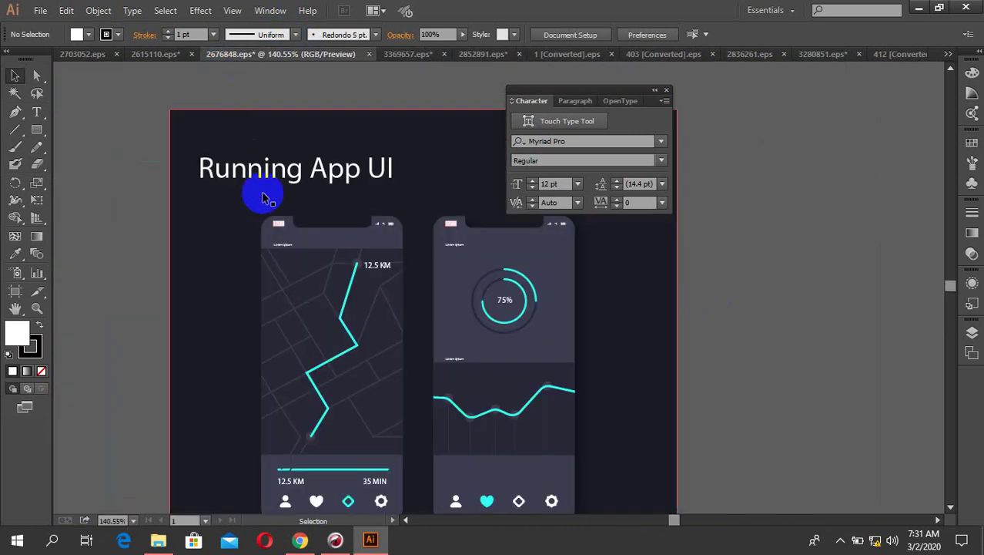
pyautogui.scroll(-2, 237, 206)
pyautogui.click(163, 54)
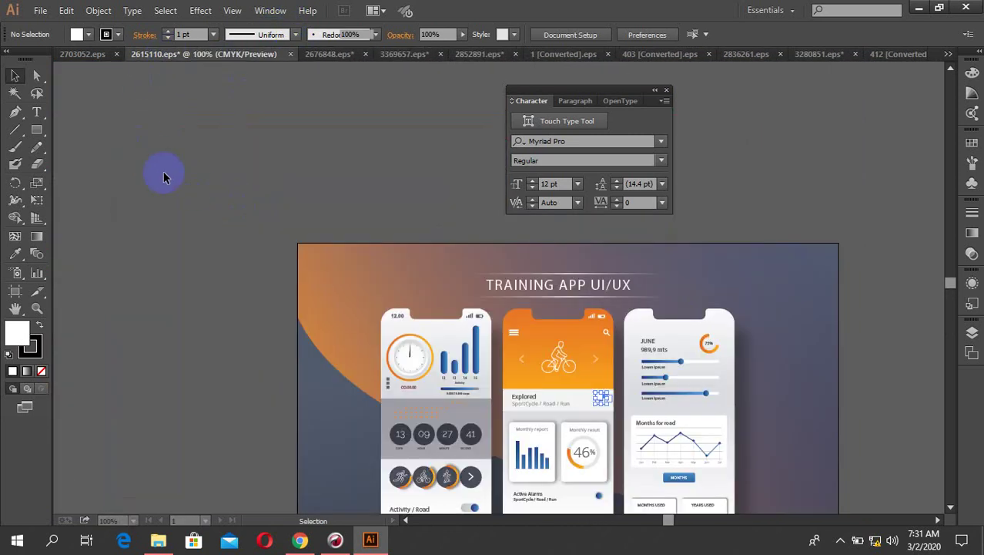
pyautogui.click(97, 55)
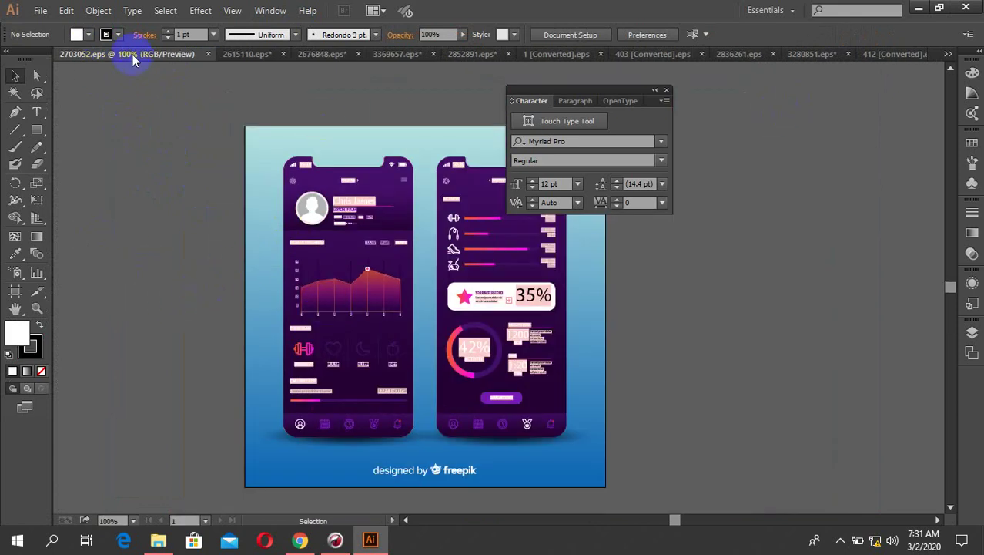
# Start a new document named AZAD and set its color mode to RGB in the advanced options.
pyautogui.click(40, 10)
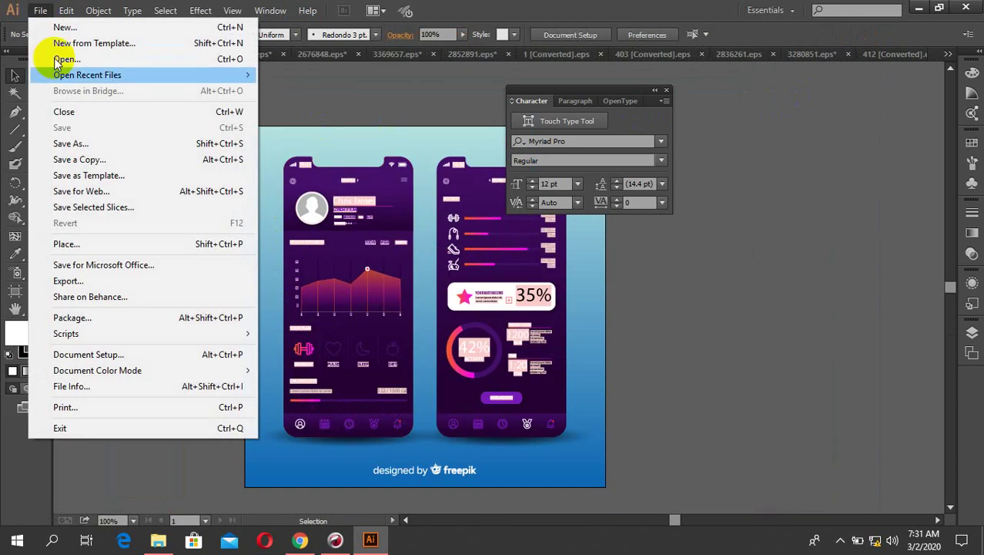
pyautogui.click(93, 28)
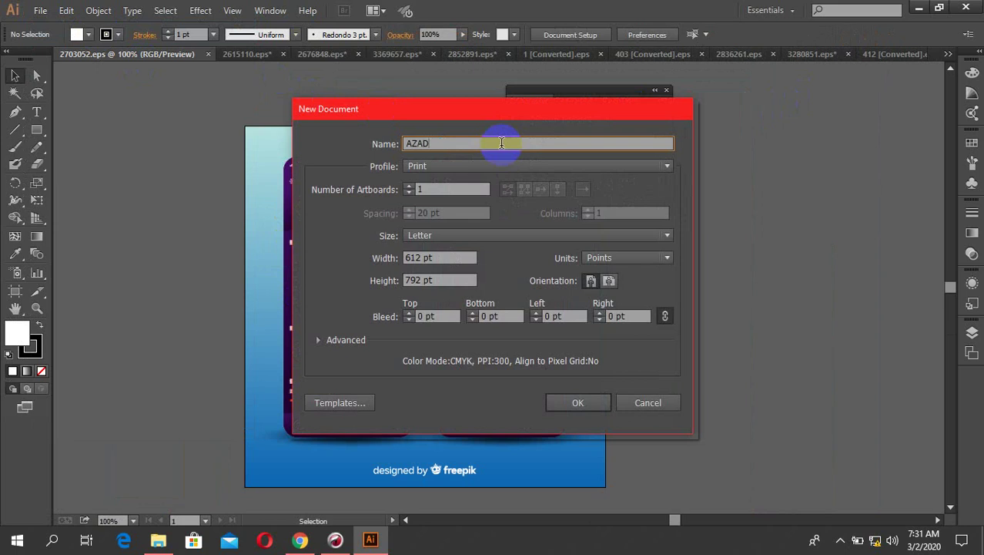
pyautogui.click(464, 235)
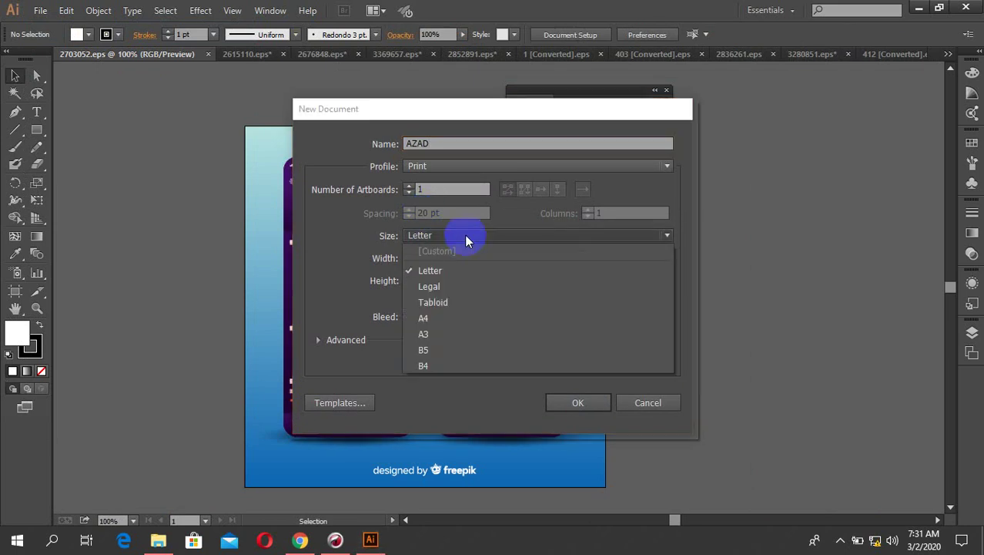
pyautogui.click(370, 257)
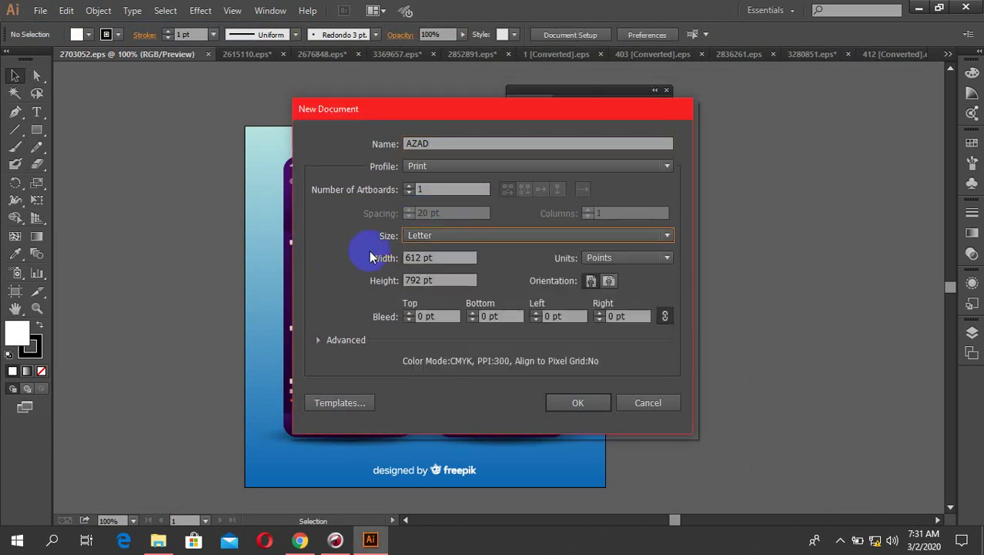
pyautogui.click(449, 258)
pyautogui.click(319, 339)
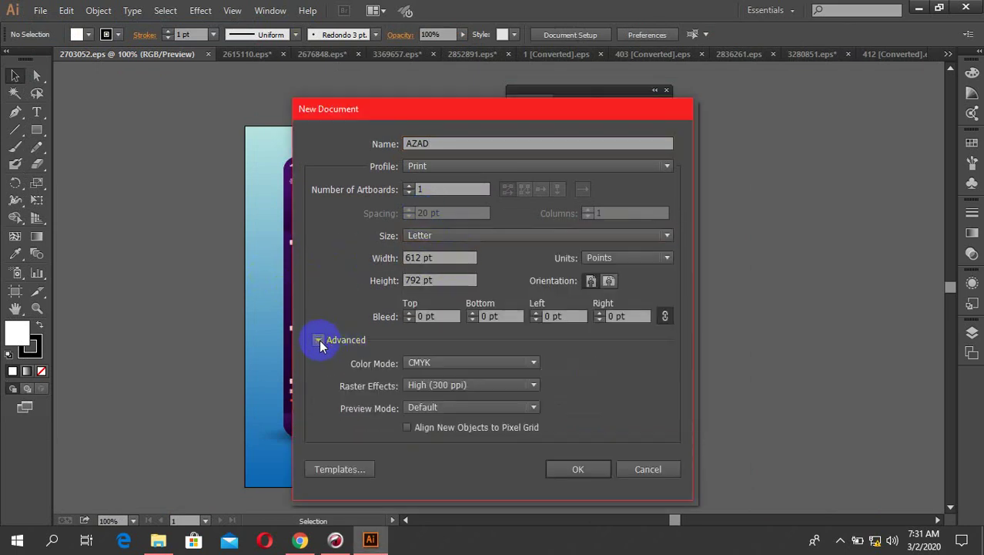
pyautogui.click(452, 374)
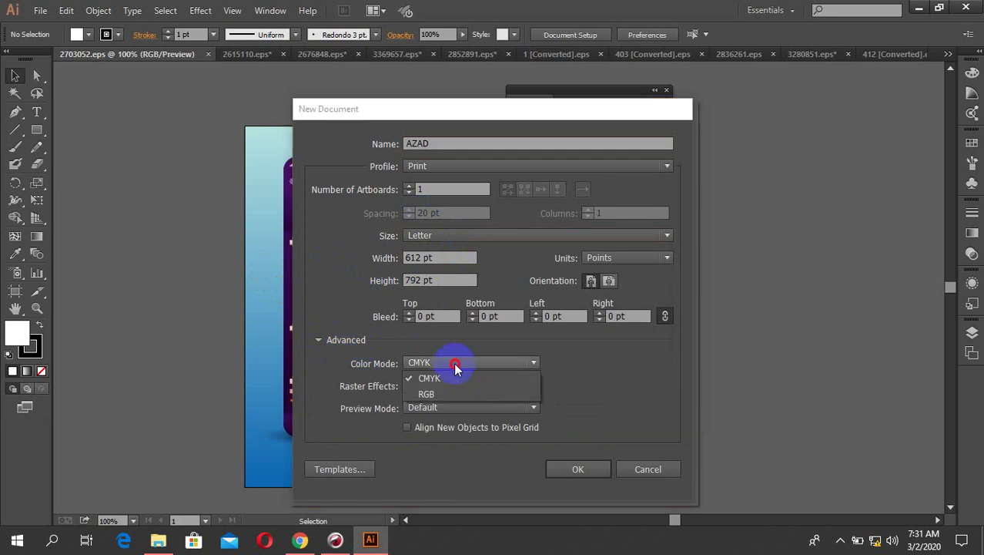
pyautogui.click(447, 387)
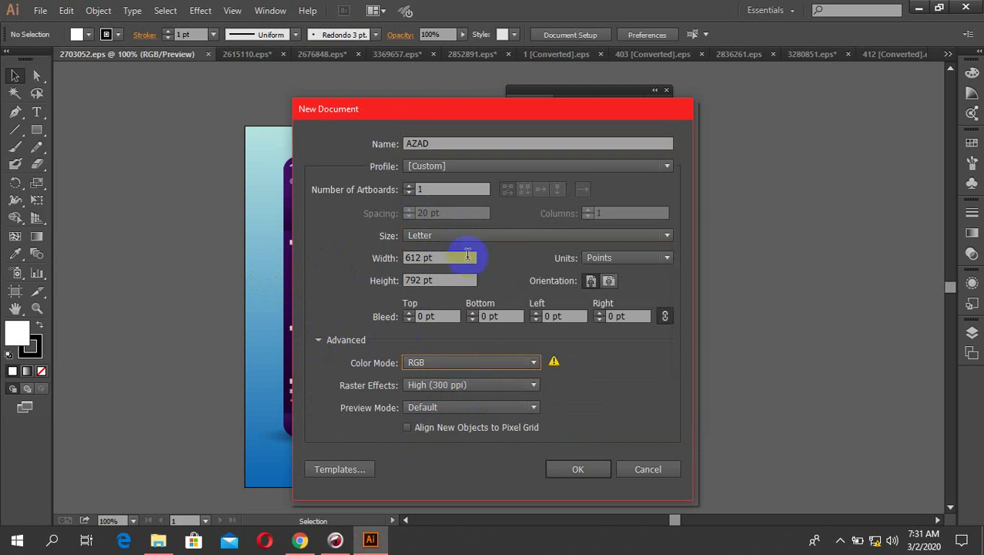
# Set the new document's units to pixels, width to 2000 and height to 1500, and create it.
pyautogui.click(591, 258)
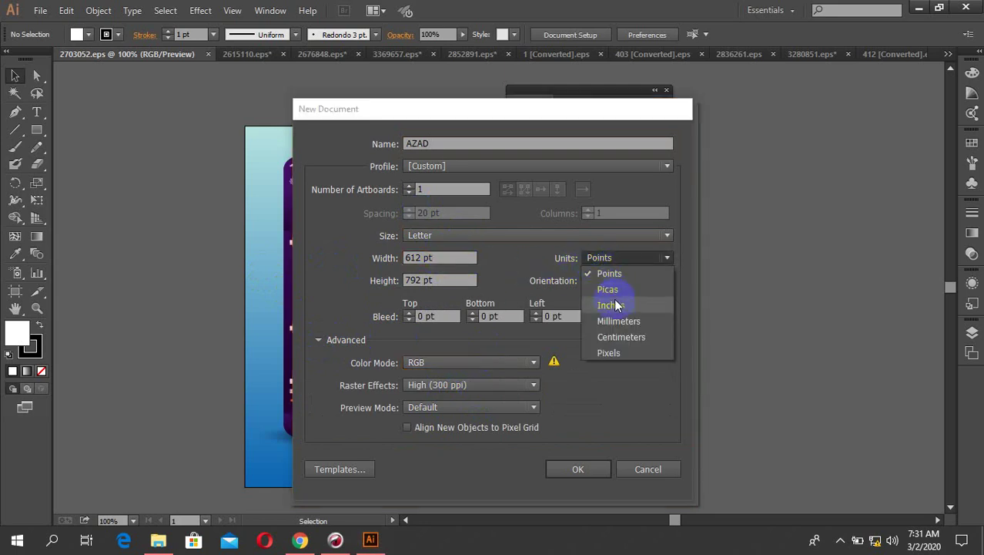
pyautogui.click(610, 353)
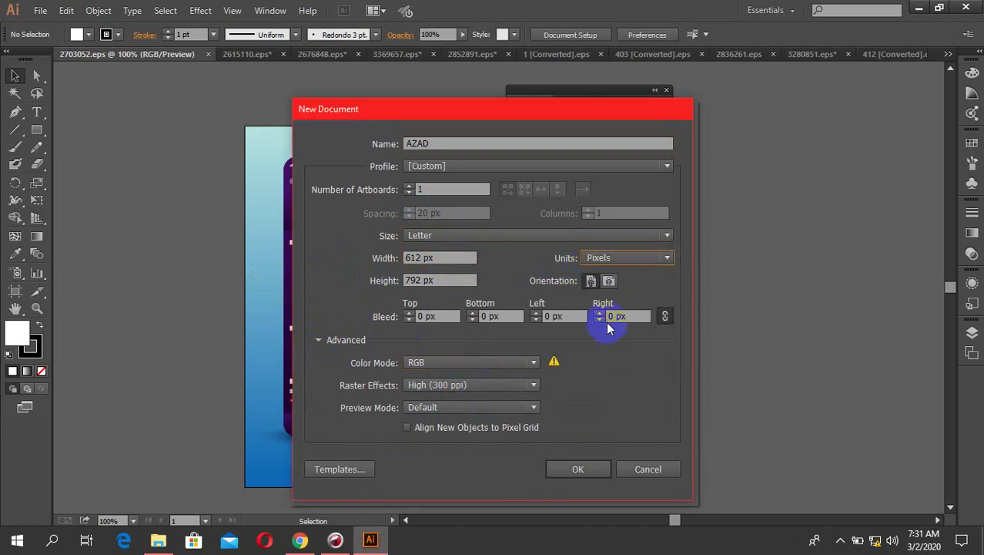
pyautogui.click(460, 257)
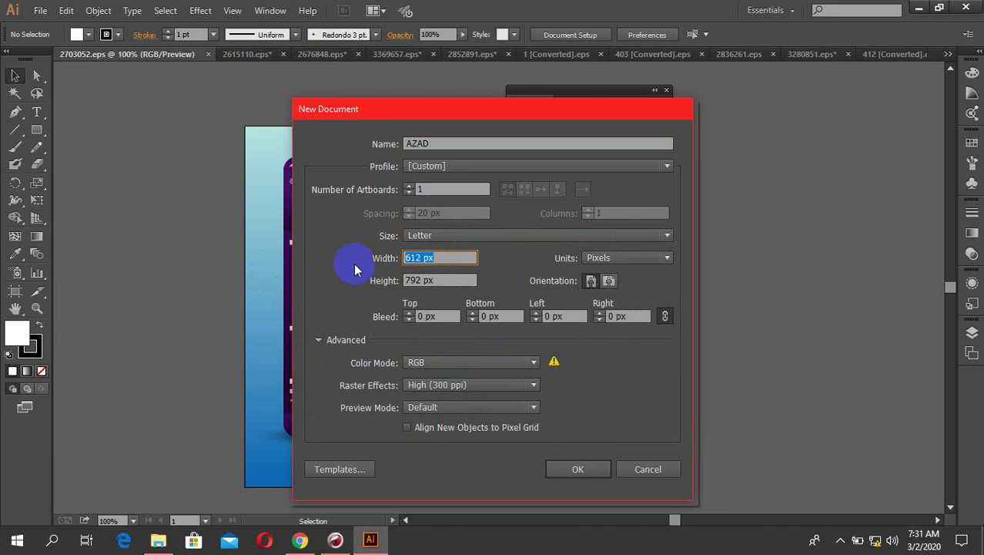
pyautogui.write('2000')
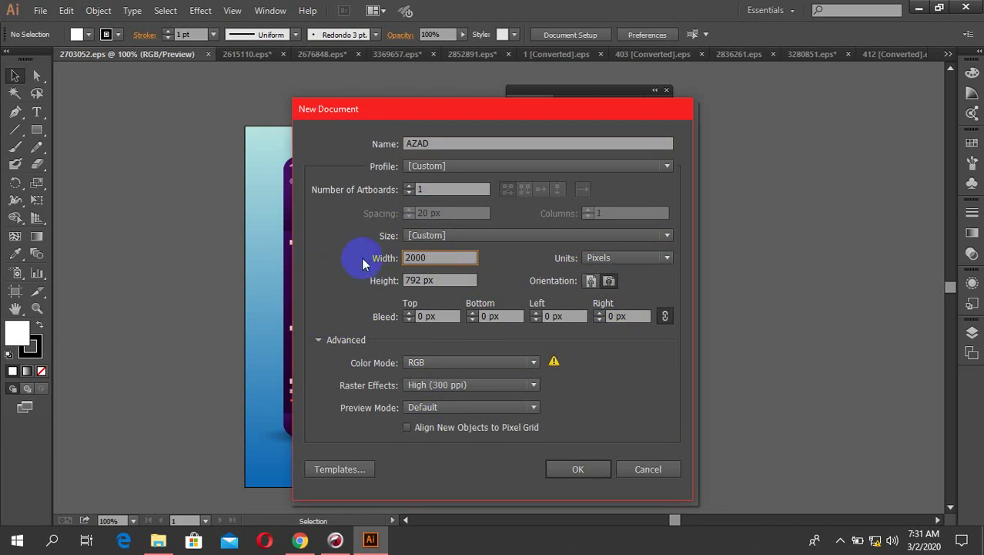
pyautogui.click(436, 279)
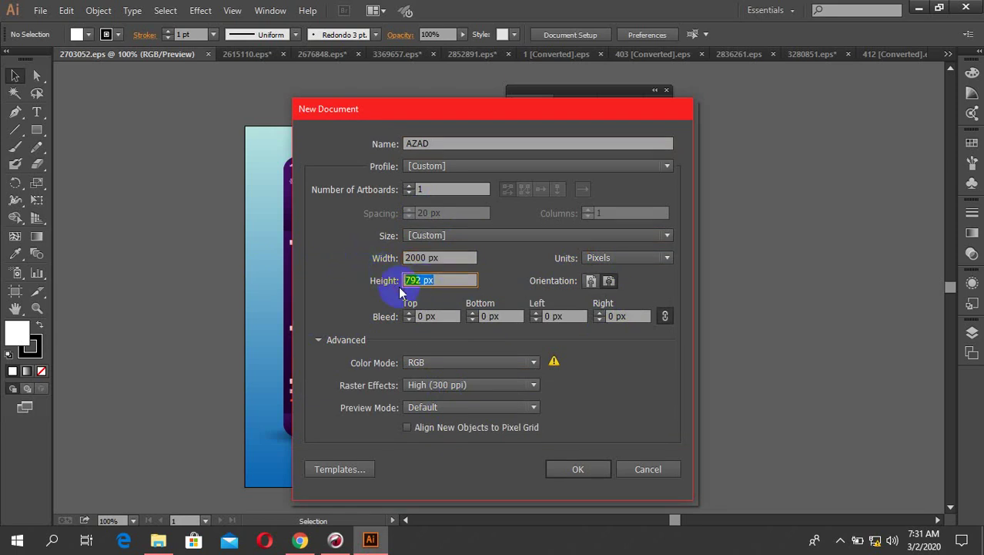
pyautogui.write('1500')
pyautogui.click(592, 471)
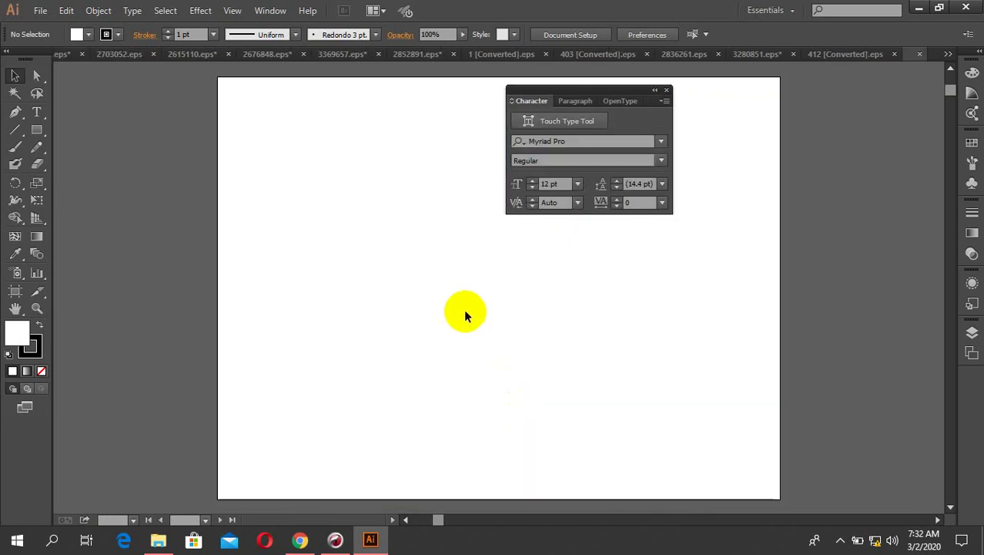
# Select and copy the Training App UI/UX title and phone screens in 2615110.eps, without the background.
pyautogui.scroll(2, 598, 275)
pyautogui.scroll(-1, 313, 241)
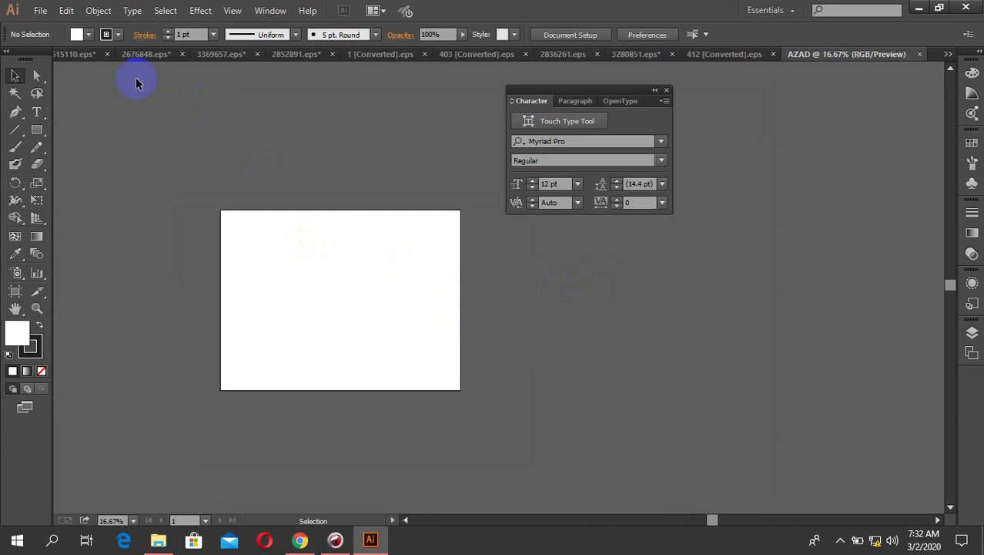
pyautogui.click(68, 54)
pyautogui.scroll(-1, 402, 323)
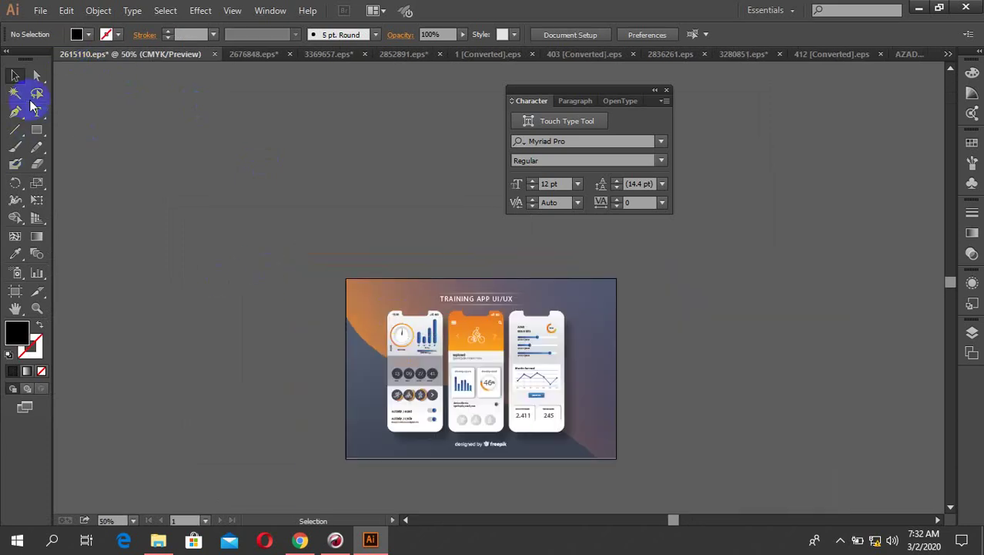
pyautogui.scroll(1, 558, 397)
pyautogui.moveTo(272, 137); pyautogui.dragTo(607, 472)
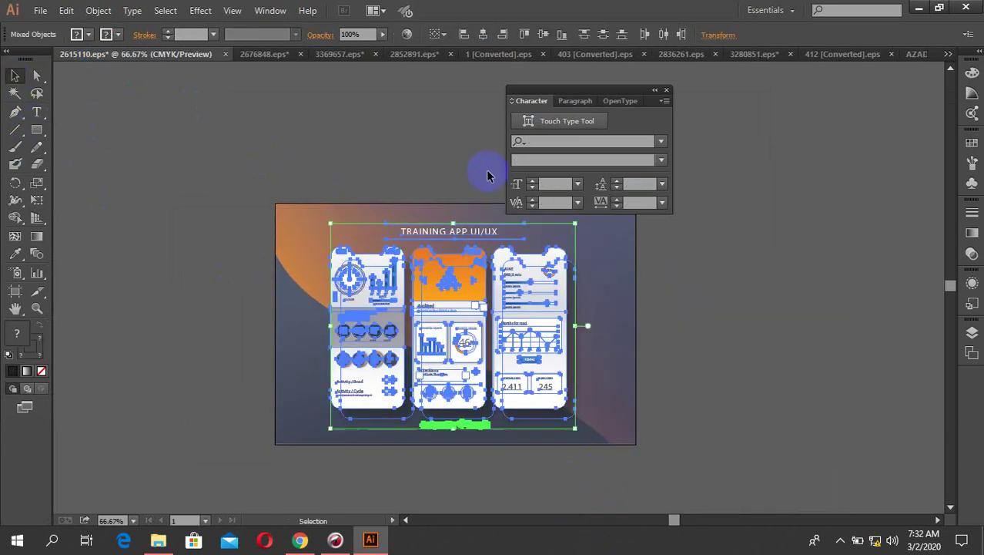
# Paste the copied Training App artwork into the AZAD document, beside the blank artboard, and deselect it.
pyautogui.click(275, 60)
pyautogui.click(319, 57)
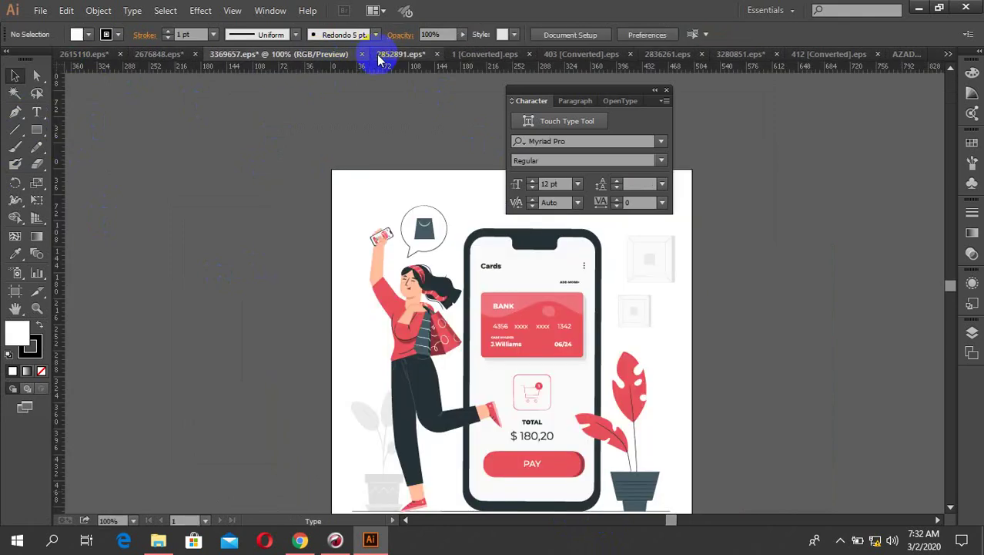
pyautogui.click(378, 55)
pyautogui.click(479, 57)
pyautogui.click(571, 56)
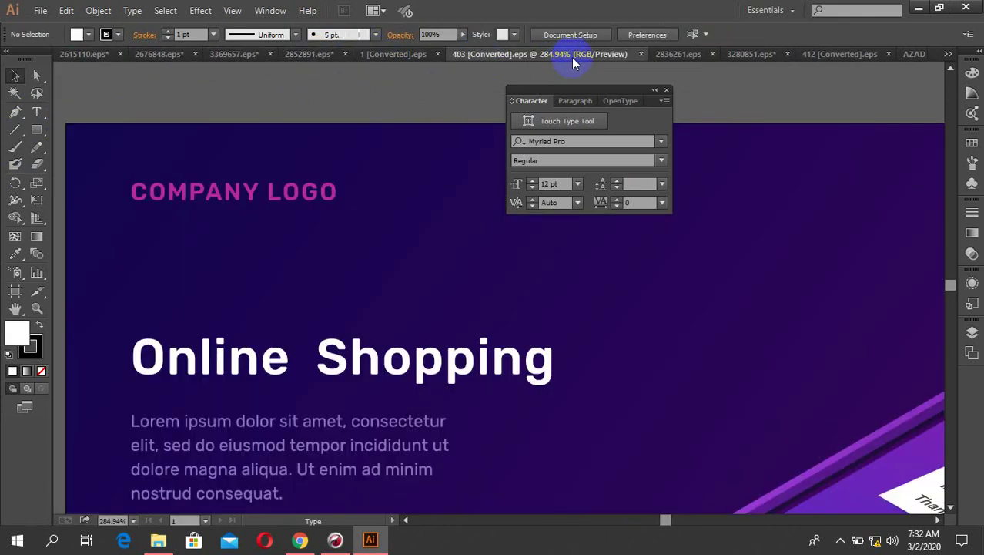
pyautogui.click(669, 54)
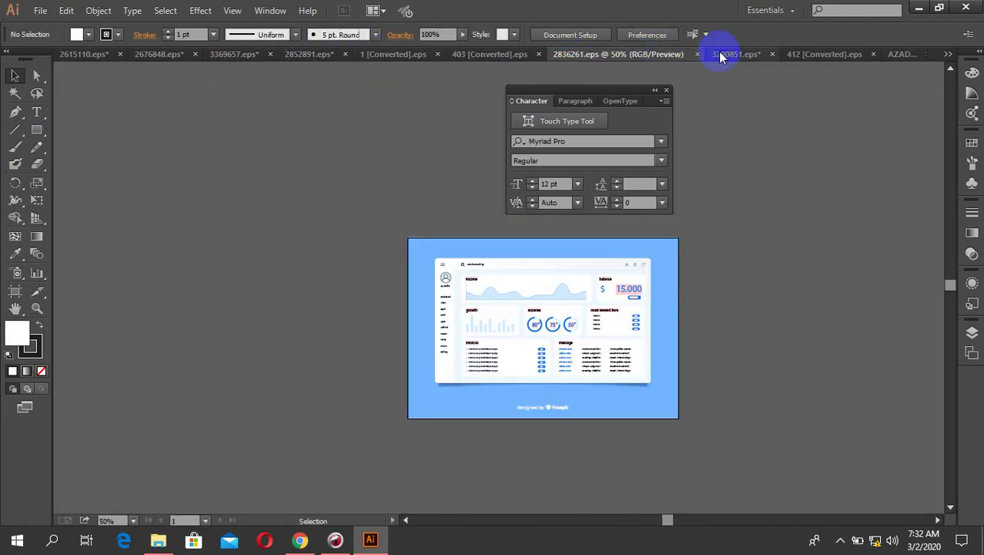
pyautogui.click(901, 54)
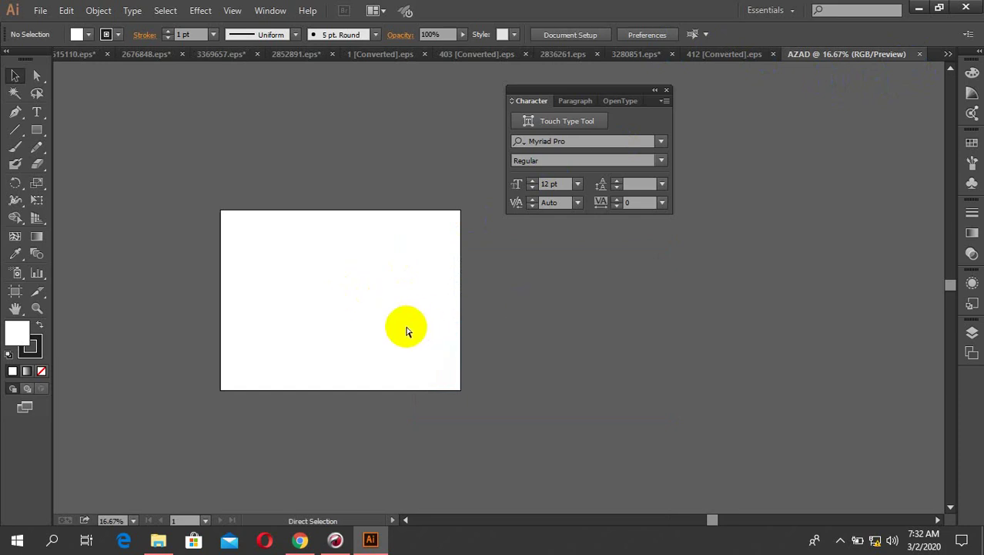
pyautogui.click(535, 333)
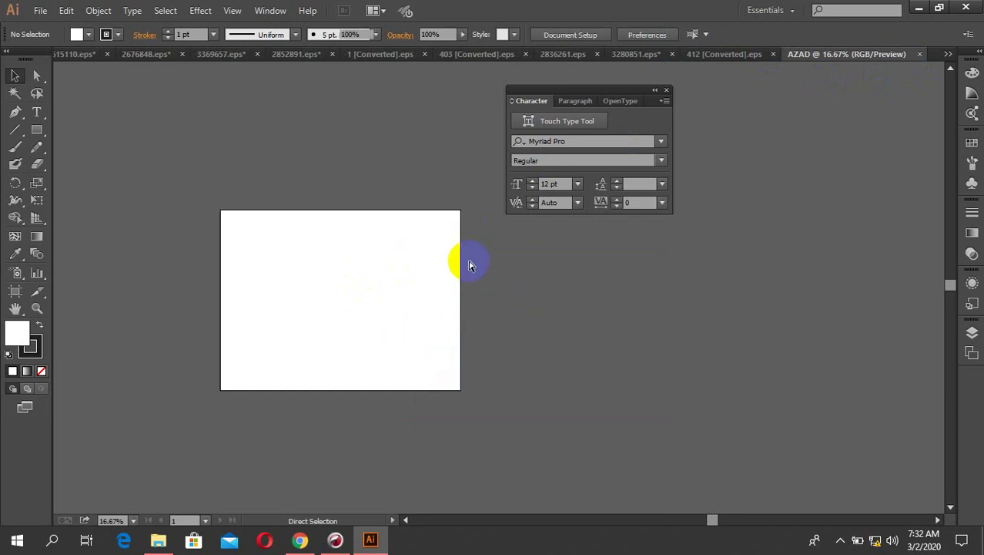
pyautogui.hotkey('ctrl', 'v')
pyautogui.click(359, 352)
pyautogui.scroll(-1, 360, 352)
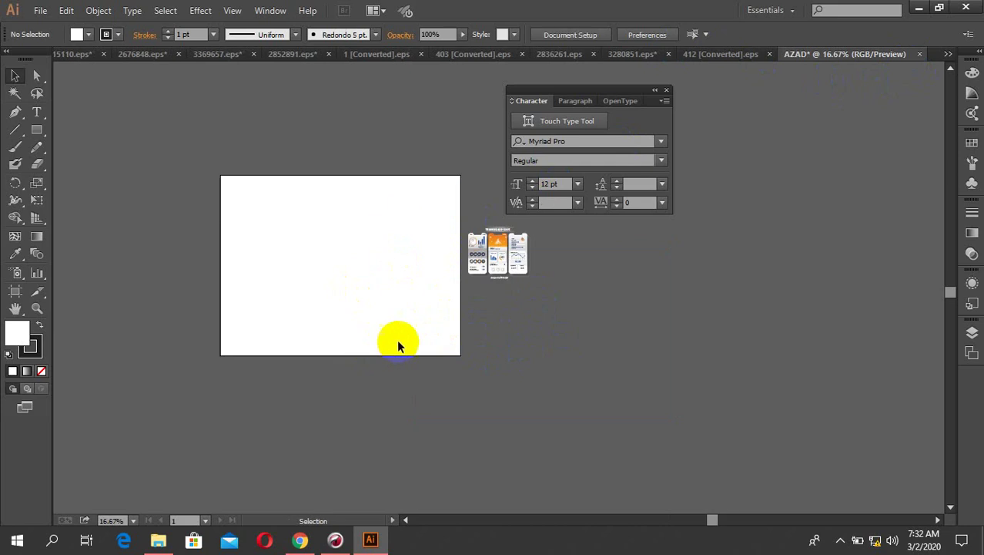
# Move the Training App artwork onto the artboard, then back out beside it, and deselect it.
pyautogui.moveTo(572, 310); pyautogui.dragTo(457, 224)
pyautogui.moveTo(504, 264); pyautogui.dragTo(393, 268)
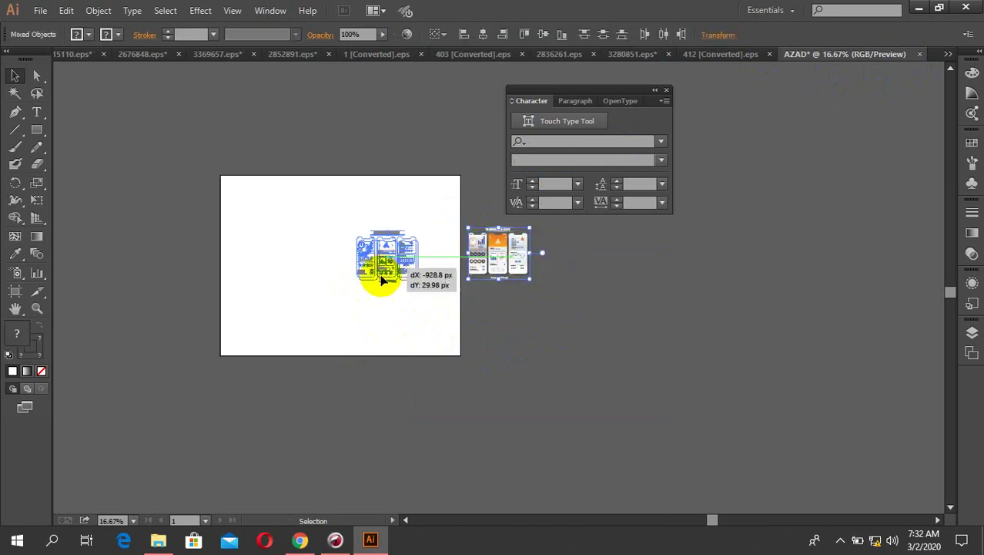
pyautogui.moveTo(521, 334); pyautogui.dragTo(324, 207)
pyautogui.moveTo(399, 274); pyautogui.dragTo(521, 299)
pyautogui.click(630, 320)
pyautogui.scroll(5, 620, 315)
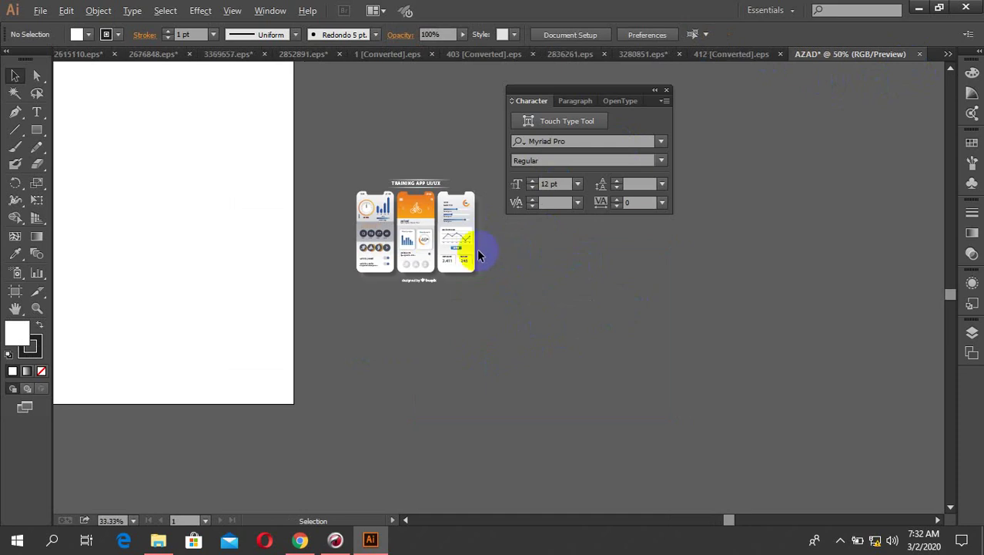
pyautogui.scroll(3, 325, 291)
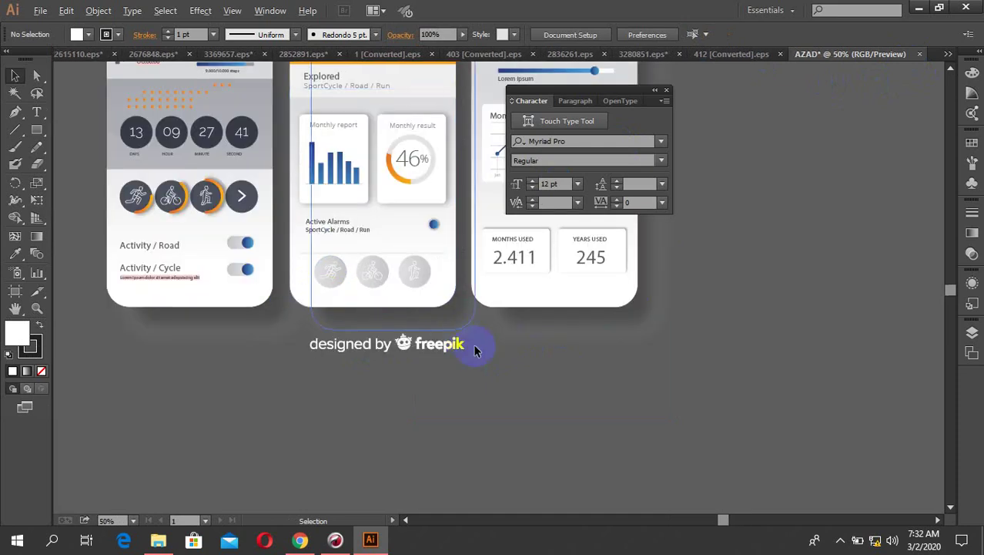
pyautogui.scroll(-3, 468, 341)
# Copy the three recycling cards from 3280851.eps without the background and paste them into AZAD, below the Training App artwork.
pyautogui.click(643, 57)
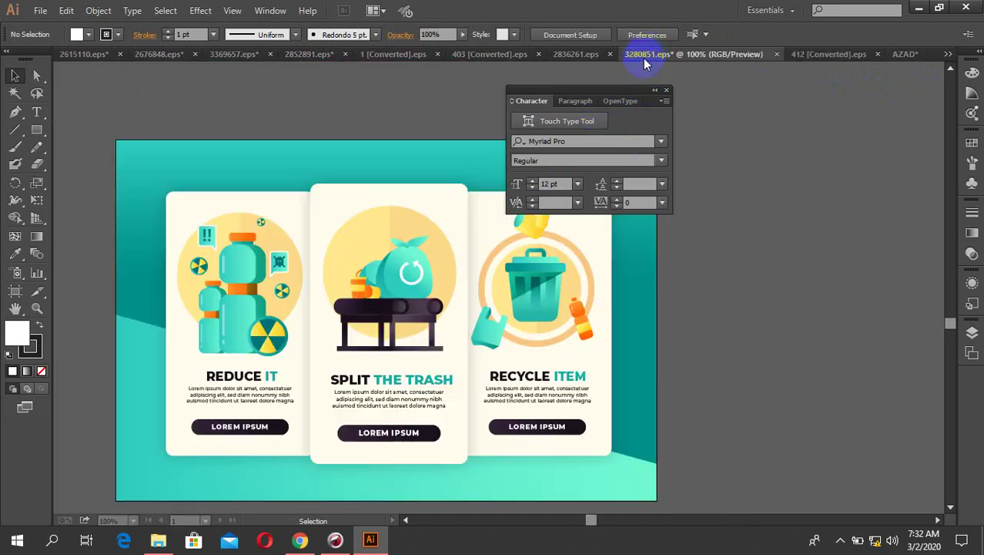
pyautogui.scroll(-1, 381, 258)
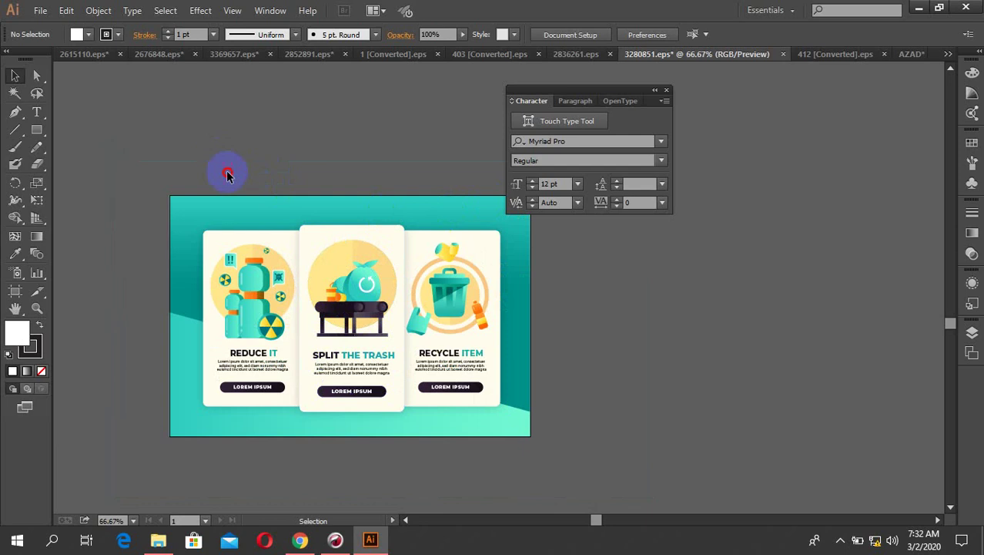
pyautogui.moveTo(226, 169); pyautogui.dragTo(547, 495)
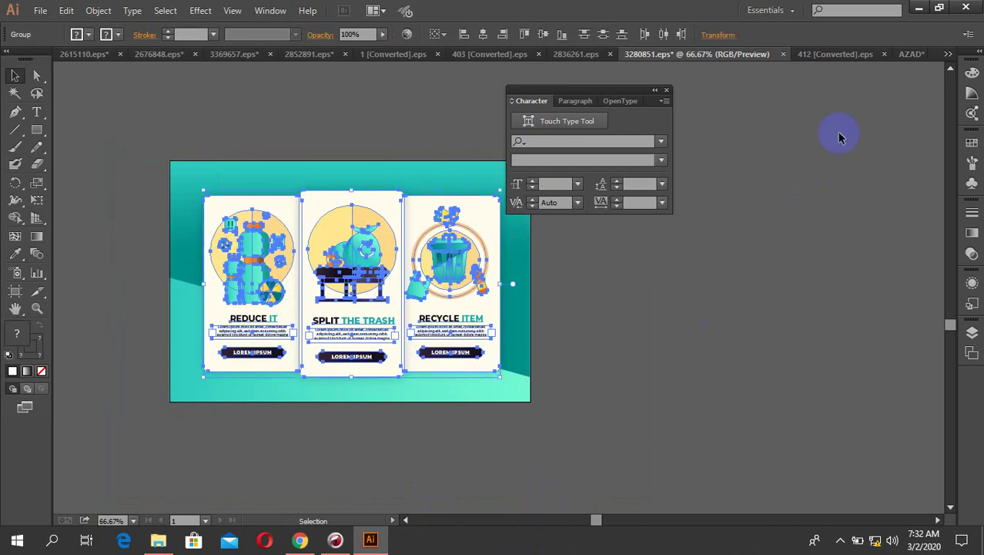
pyautogui.click(909, 55)
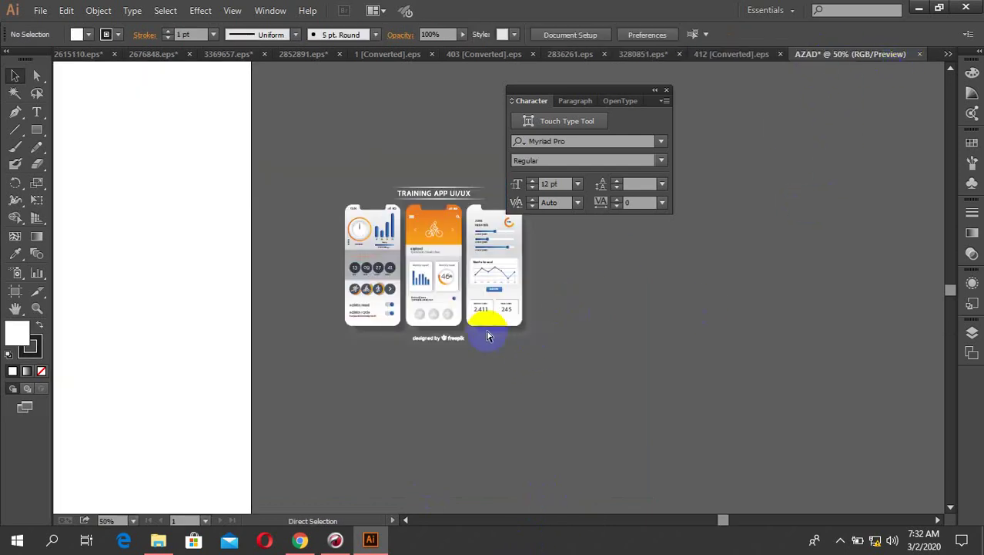
pyautogui.hotkey('ctrl', 'v')
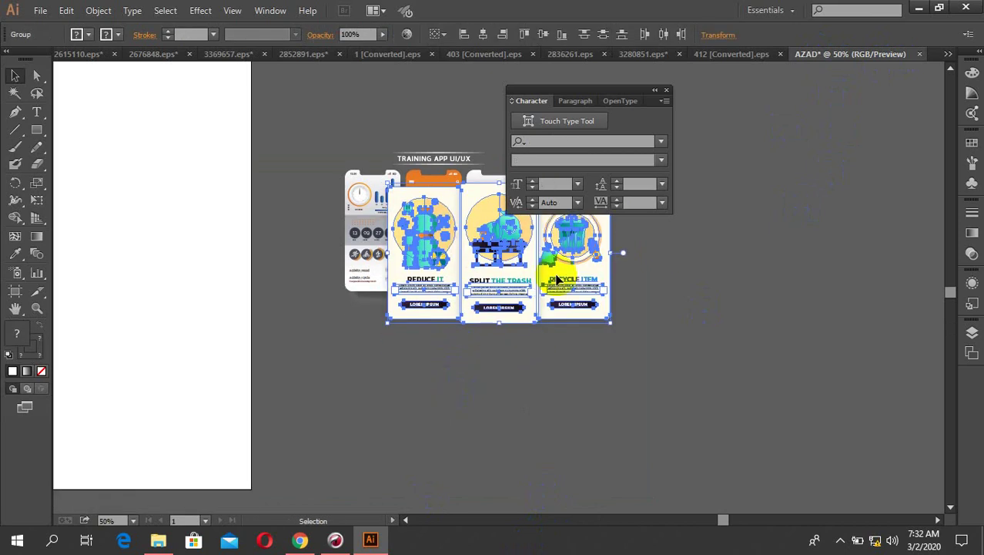
pyautogui.moveTo(497, 297); pyautogui.dragTo(478, 377)
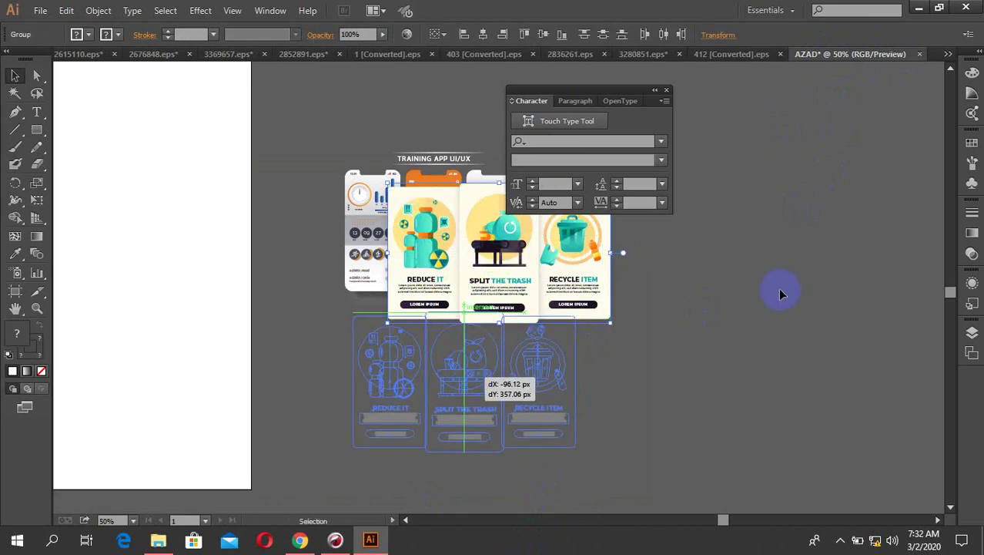
pyautogui.click(703, 273)
# Copy the whole Banking & Finance artwork from 1 [Converted].eps and paste it into AZAD, beside the other pasted artwork.
pyautogui.click(397, 55)
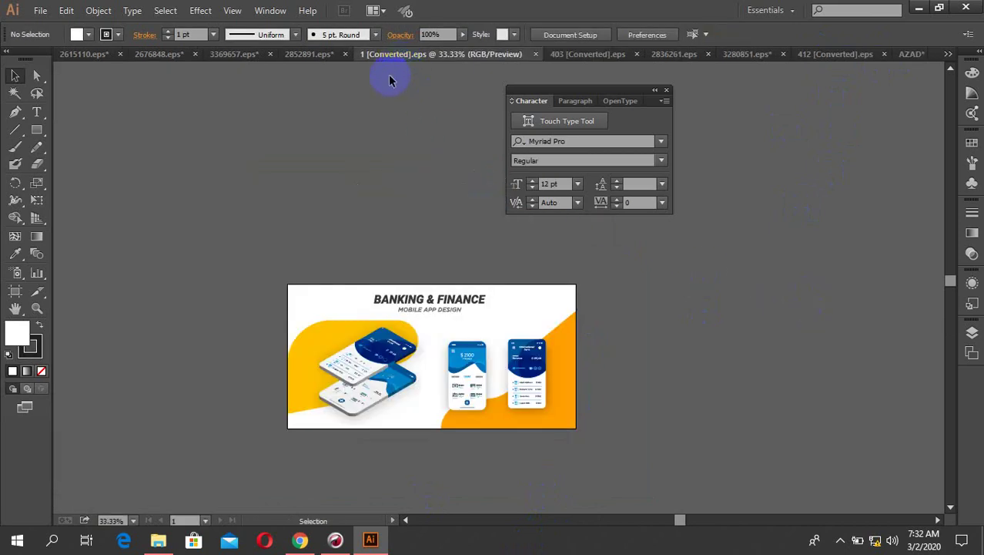
pyautogui.moveTo(307, 245); pyautogui.dragTo(600, 478)
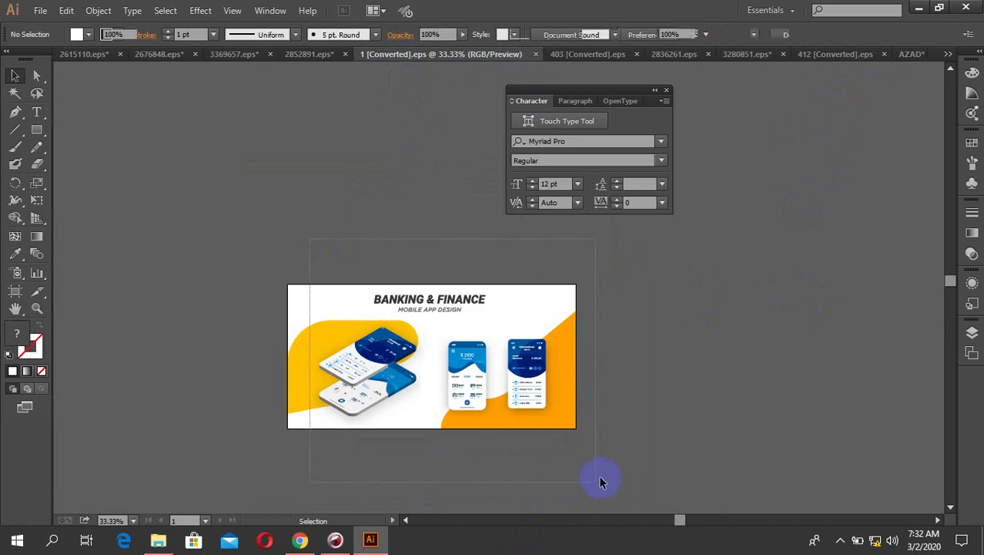
pyautogui.click(905, 55)
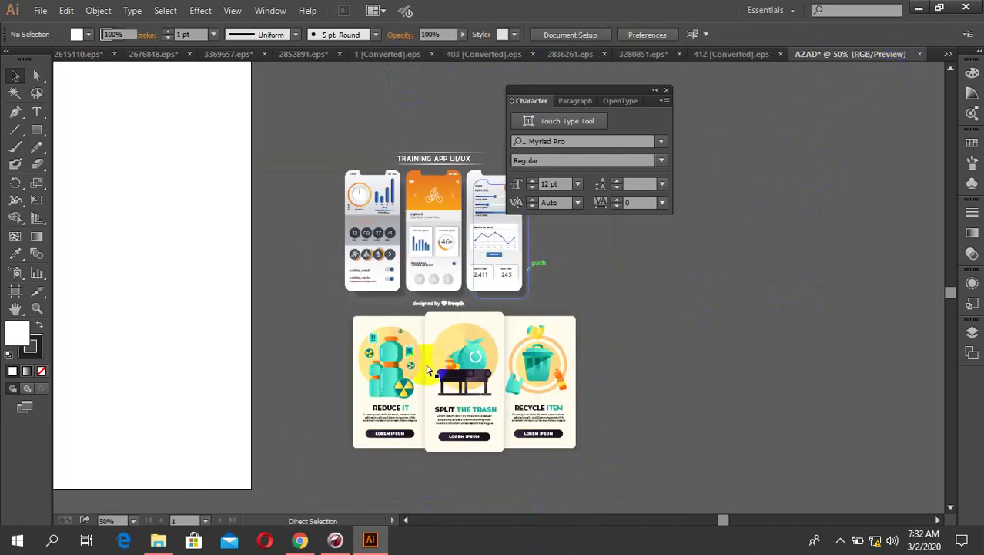
pyautogui.hotkey('ctrl', 'v')
pyautogui.moveTo(346, 311); pyautogui.dragTo(286, 330)
pyautogui.hotkey('ctrl', '-')
pyautogui.hotkey('ctrl', '-')
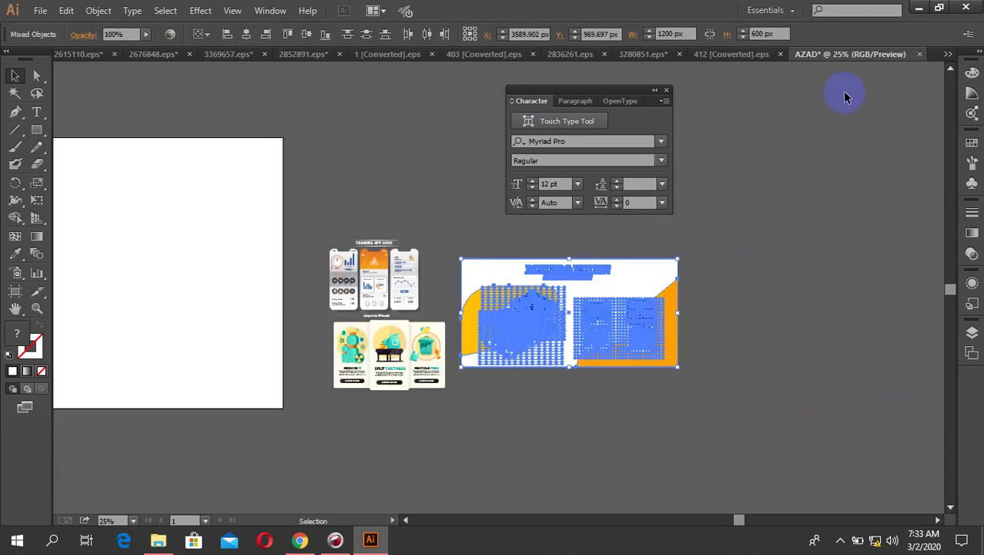
# Deselect the Banking & Finance artwork and reset the Essentials workspace to its default layout.
pyautogui.click(791, 11)
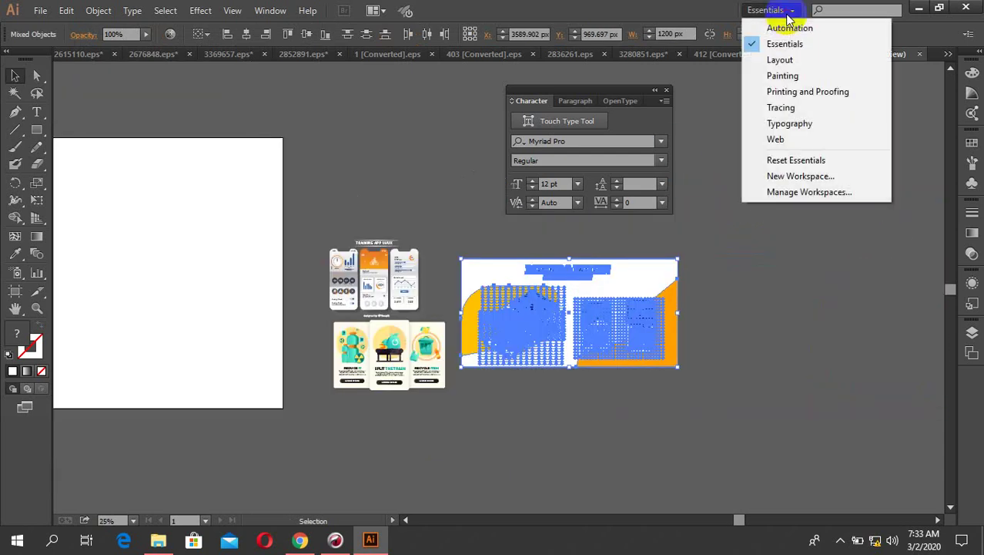
pyautogui.click(796, 162)
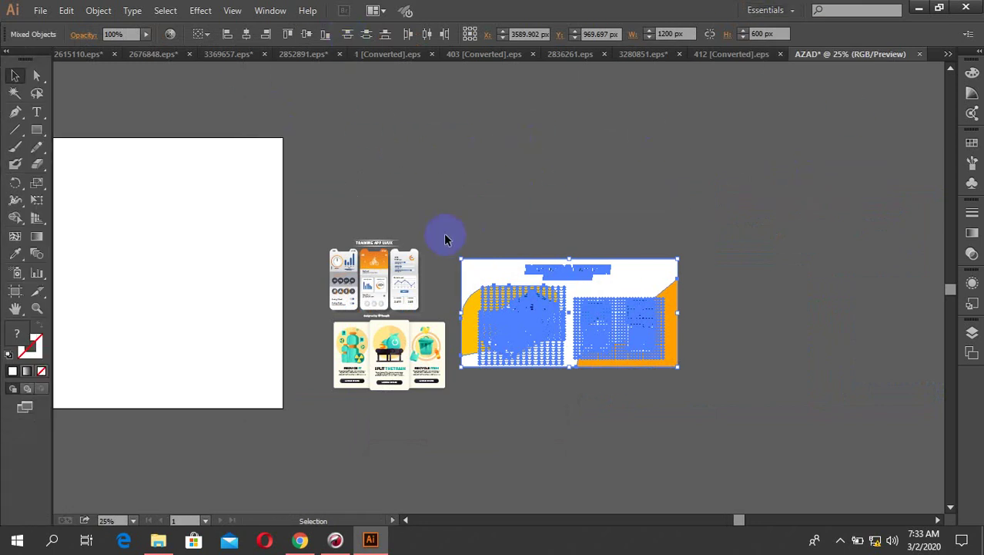
pyautogui.click(479, 217)
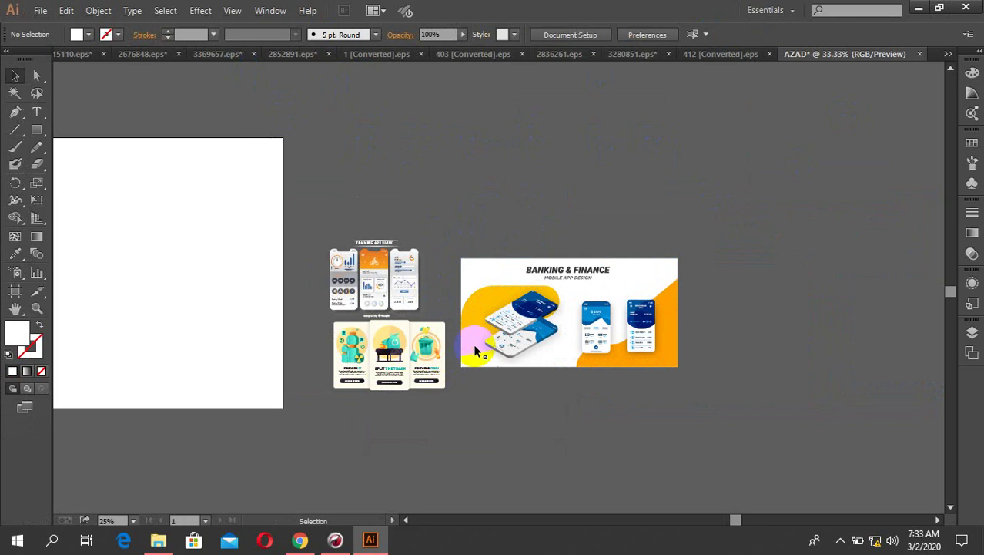
pyautogui.scroll(2, 447, 351)
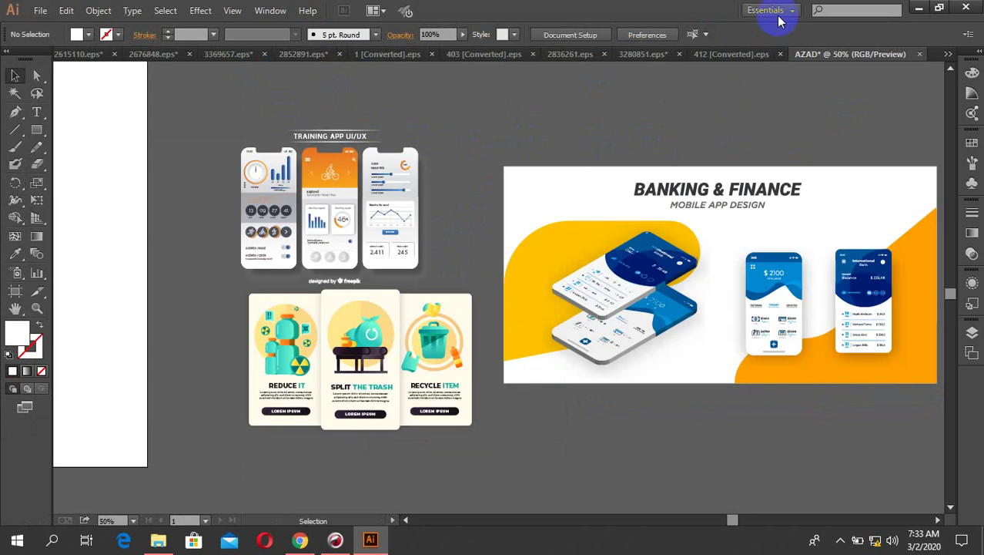
pyautogui.click(779, 12)
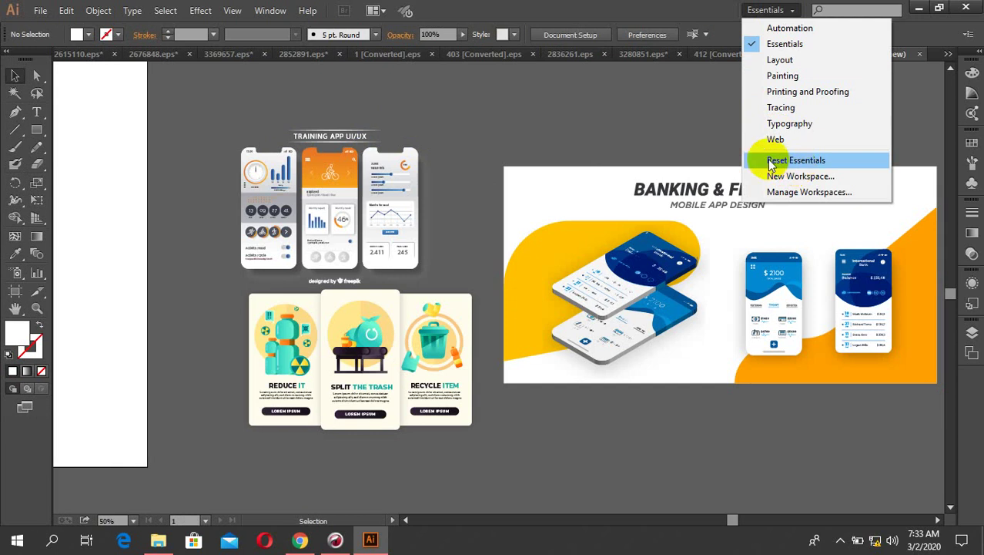
pyautogui.click(797, 163)
pyautogui.scroll(-2, 538, 226)
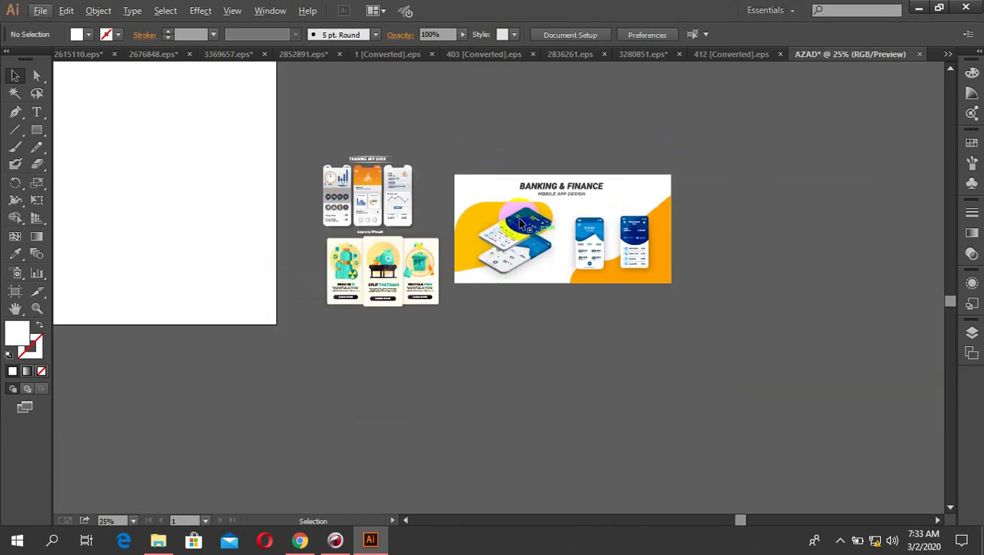
pyautogui.scroll(2, 412, 302)
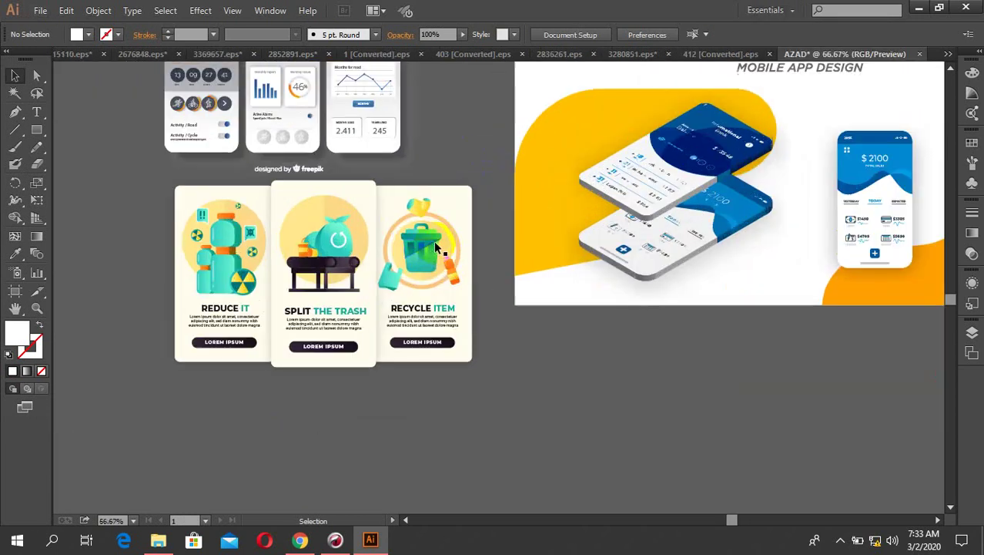
pyautogui.scroll(-1, 390, 274)
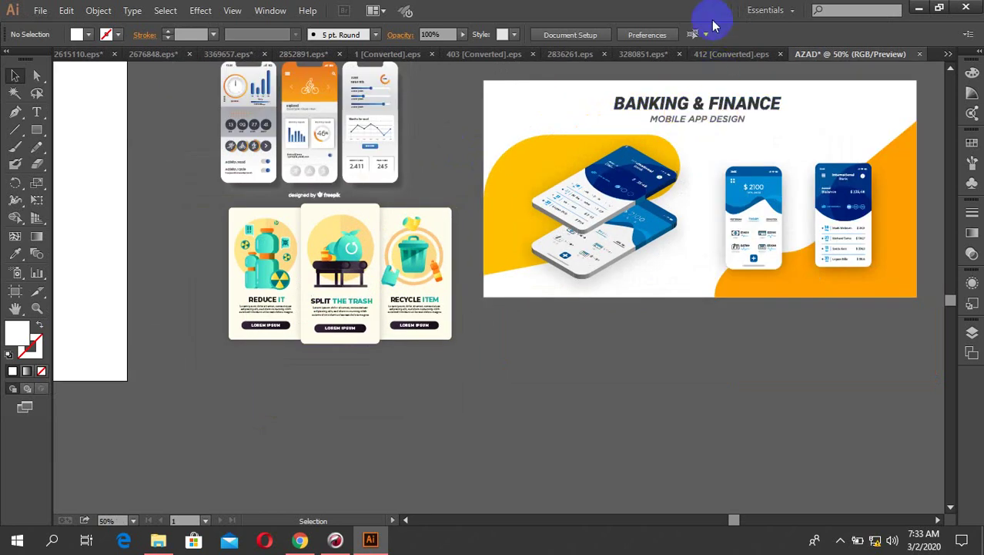
pyautogui.scroll(3, 338, 206)
pyautogui.click(332, 204)
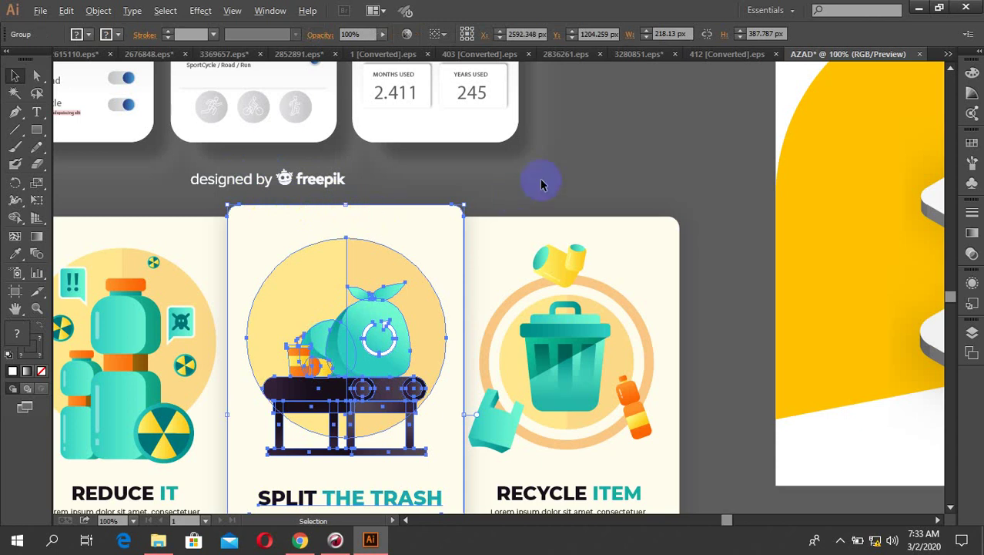
pyautogui.scroll(-2, 540, 178)
pyautogui.click(551, 402)
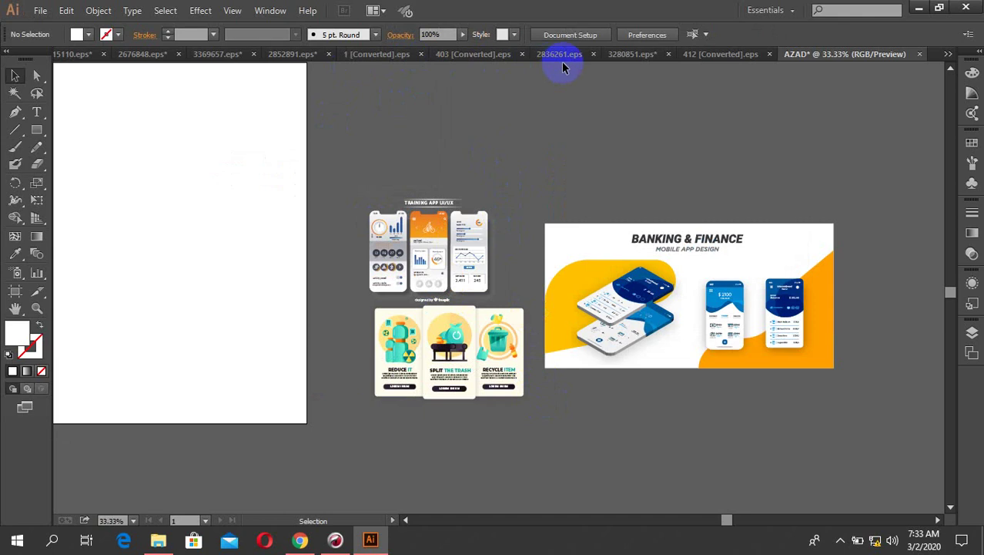
# Select and copy only the purple gradient background rectangle of the Smart City design in 412 [Converted].eps.
pyautogui.click(684, 56)
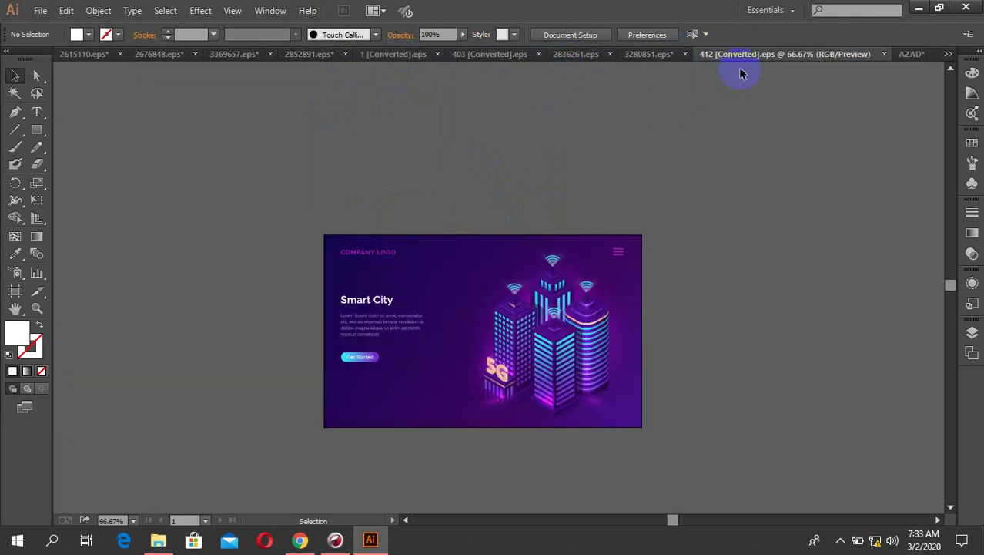
pyautogui.moveTo(355, 242); pyautogui.dragTo(672, 511)
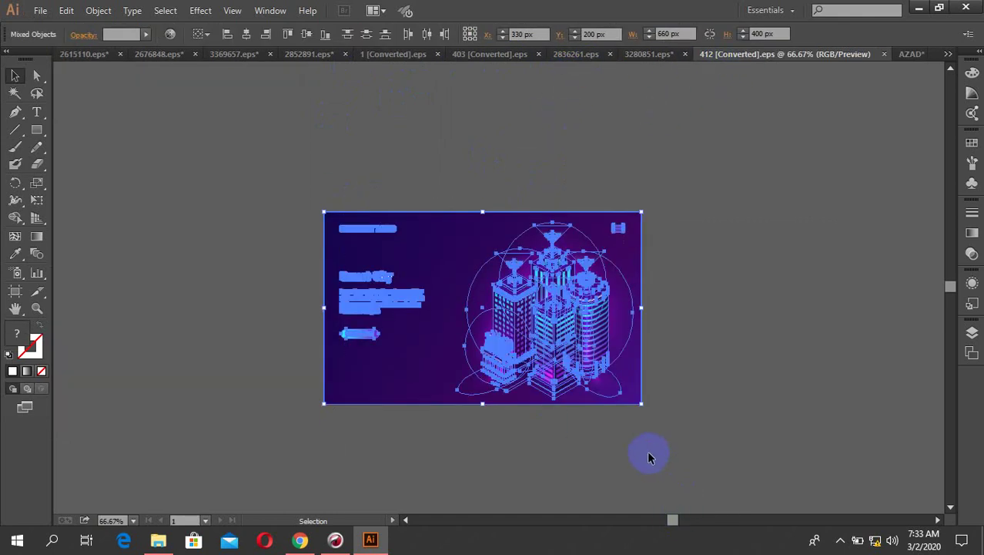
pyautogui.click(381, 425)
pyautogui.click(360, 399)
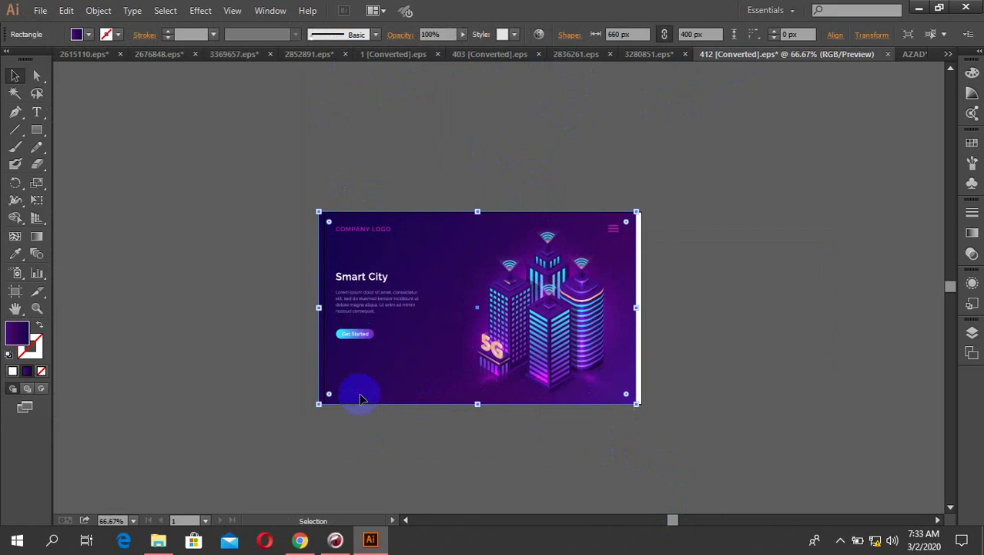
# Paste the gradient rectangle into AZAD at the artboard's upper-left corner and enlarge it to about 2017 x 1495 px.
pyautogui.click(913, 54)
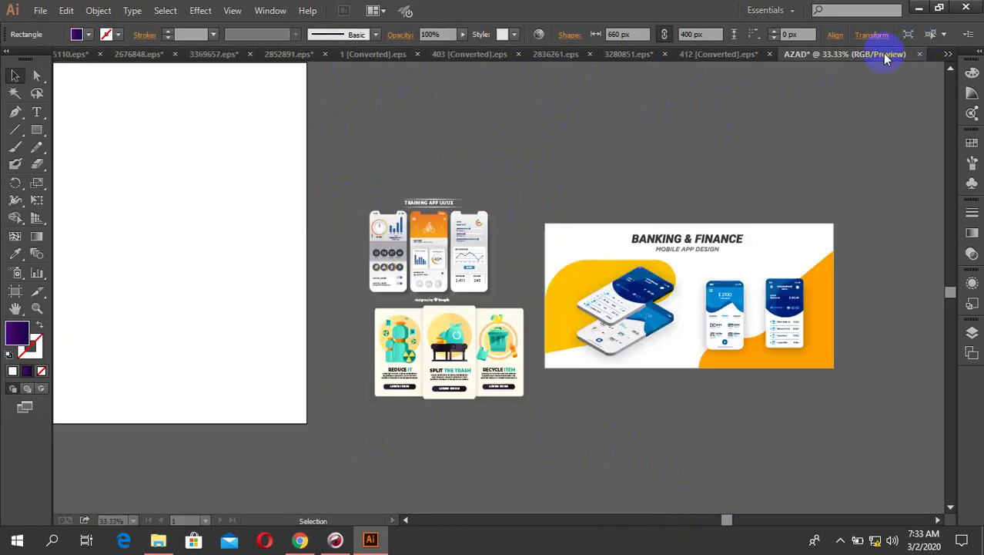
pyautogui.hotkey('ctrl', 'v')
pyautogui.scroll(-2, 601, 356)
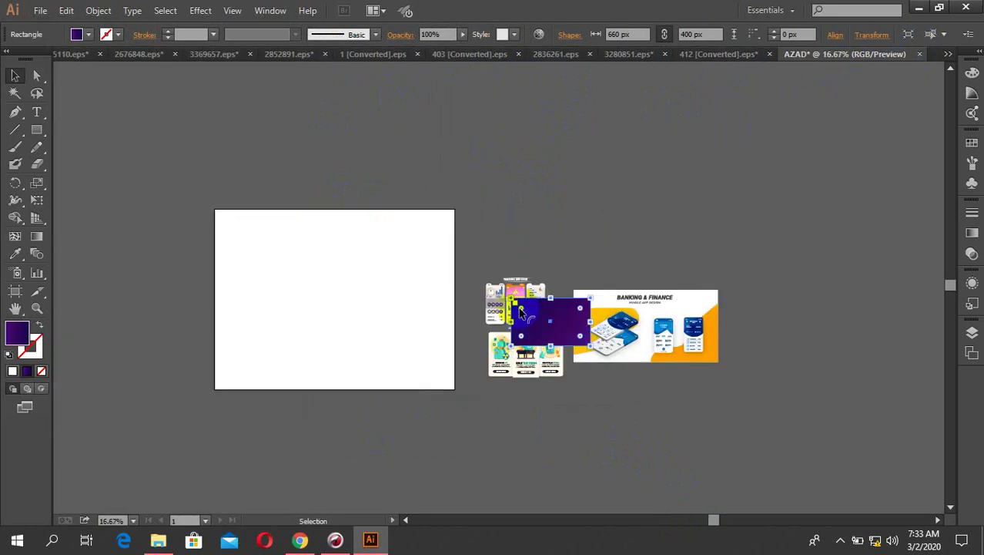
pyautogui.moveTo(545, 324); pyautogui.dragTo(246, 236)
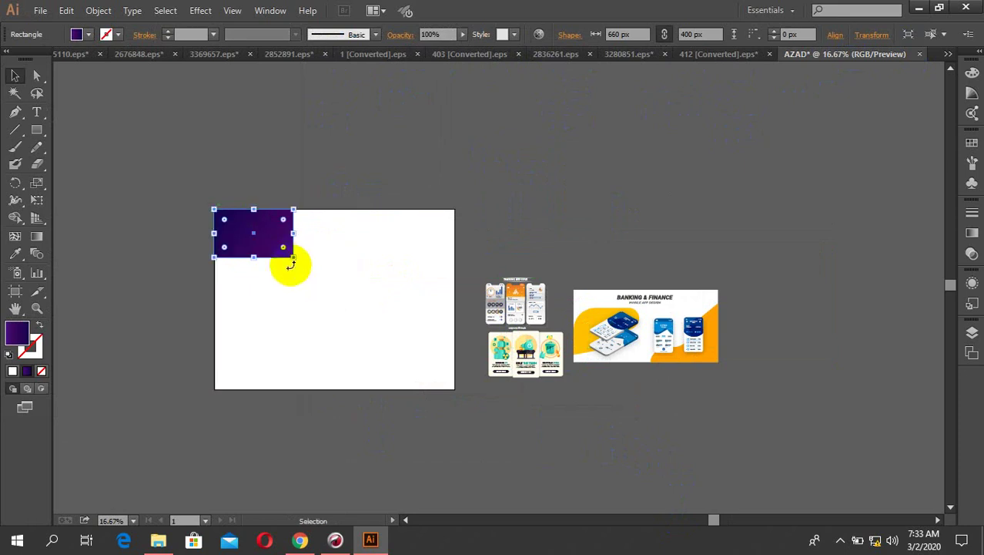
pyautogui.moveTo(292, 260); pyautogui.dragTo(438, 368)
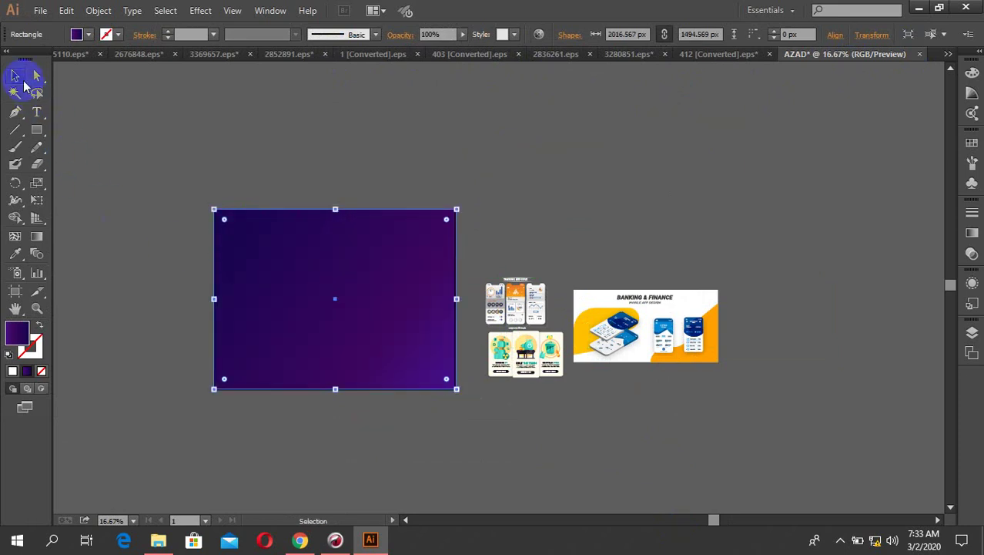
pyautogui.click(487, 440)
# Adjust the gradient rectangle's lower-right corner to meet the artboard's corner exactly, then deselect it.
pyautogui.scroll(3, 485, 434)
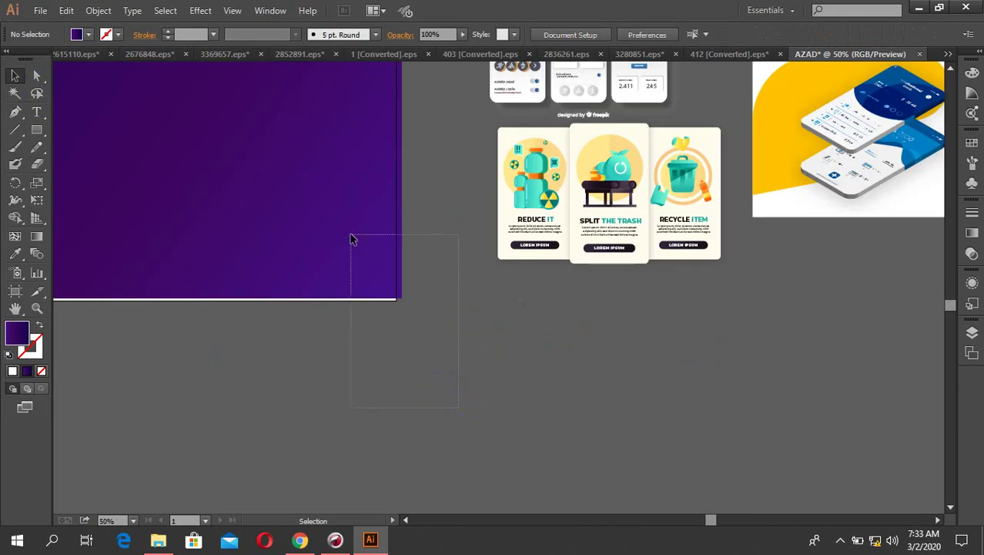
pyautogui.click(399, 305)
pyautogui.scroll(3, 400, 308)
pyautogui.moveTo(400, 287)
pyautogui.mouseDown()
pyautogui.moveTo(378, 288)
pyautogui.moveTo(387, 292)
pyautogui.mouseUp()
pyautogui.scroll(7, 390, 292)
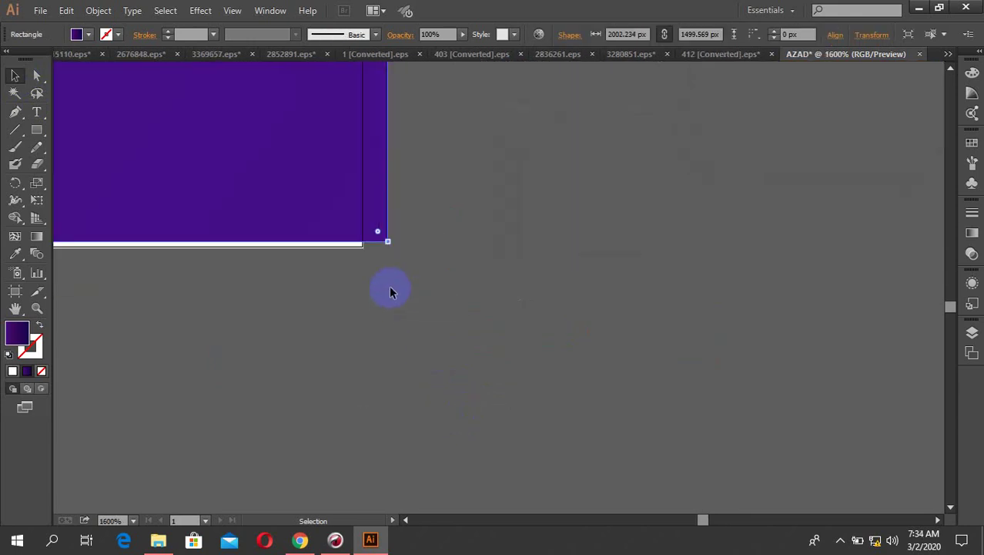
pyautogui.moveTo(388, 245); pyautogui.dragTo(362, 247)
pyautogui.scroll(-3, 492, 360)
pyautogui.click(504, 401)
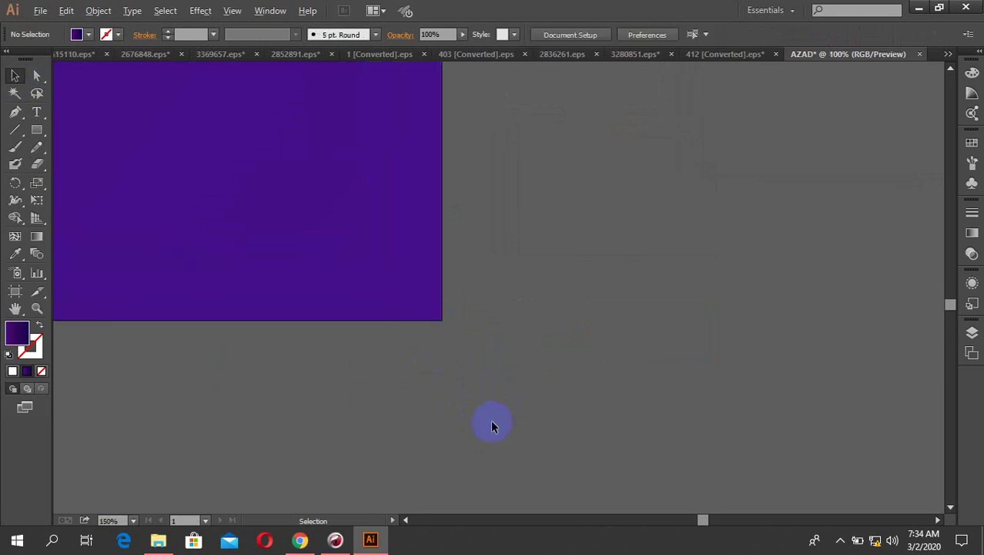
pyautogui.scroll(-5, 492, 422)
pyautogui.scroll(-2, 492, 418)
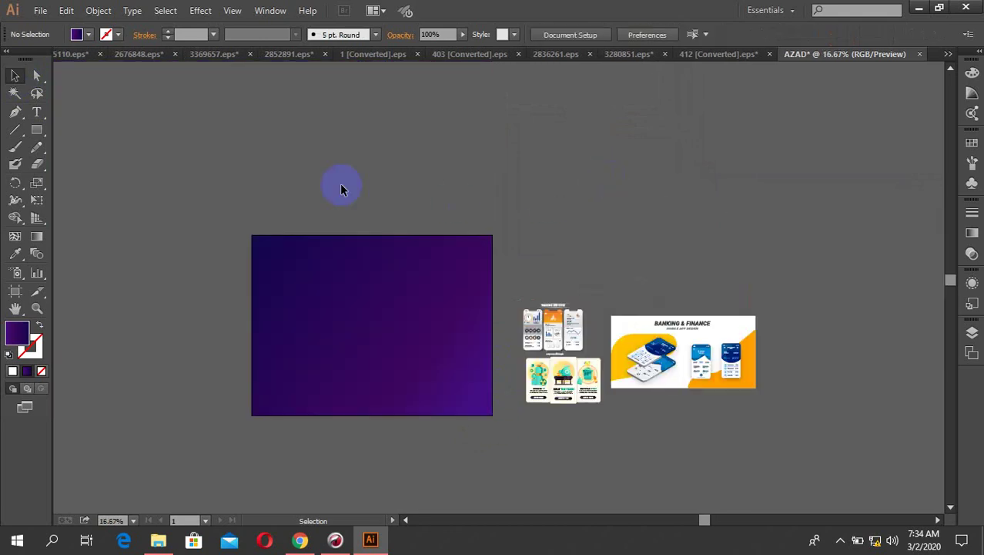
# Start saving AZAD as a new file and browse to All WORK ONLINE > UPLABS > Landing Page on drive F.
pyautogui.click(34, 11)
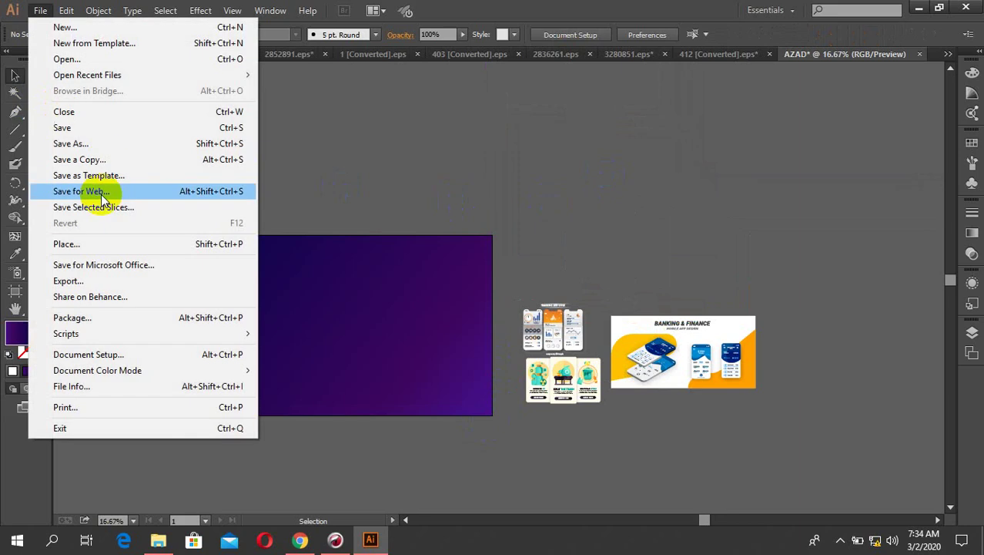
pyautogui.click(128, 145)
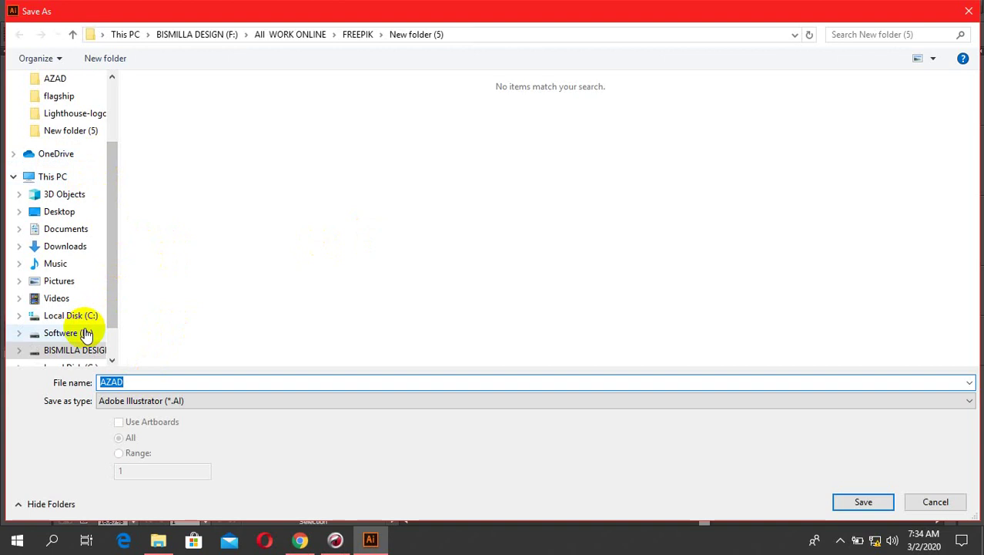
pyautogui.click(90, 350)
pyautogui.doubleClick(232, 152)
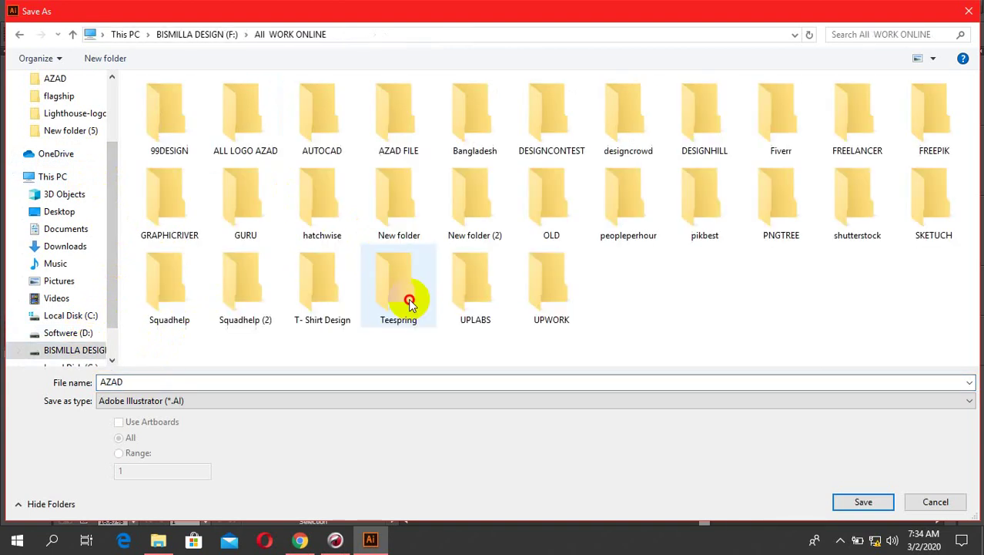
pyautogui.doubleClick(458, 308)
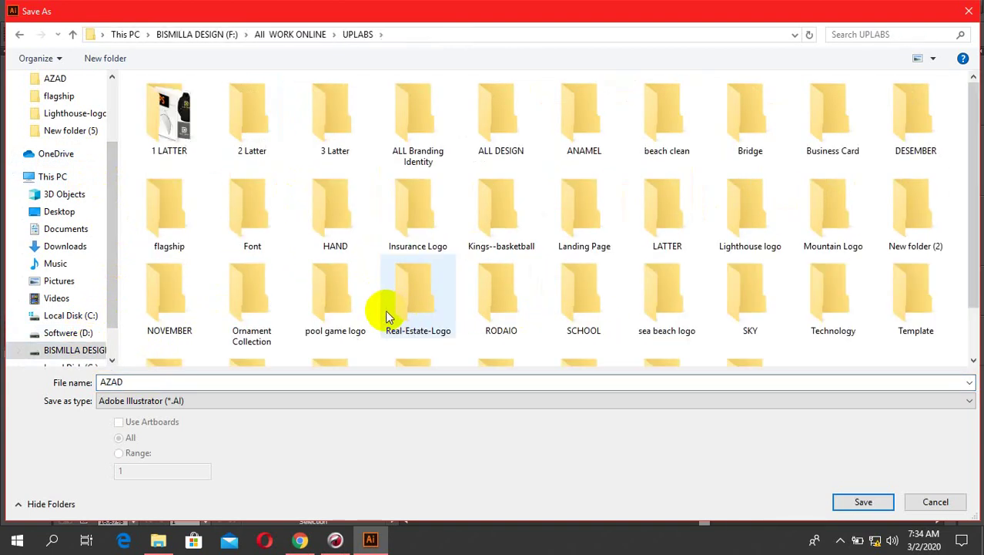
pyautogui.doubleClick(578, 229)
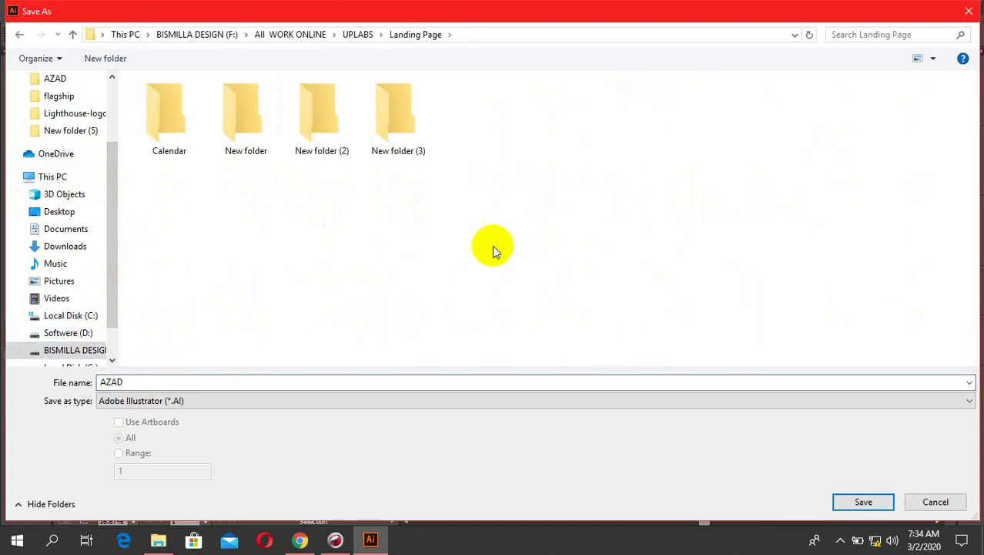
# Create a new folder inside Landing Page, keep its default name and open it.
pyautogui.rightClick(362, 256)
pyautogui.moveTo(486, 411)
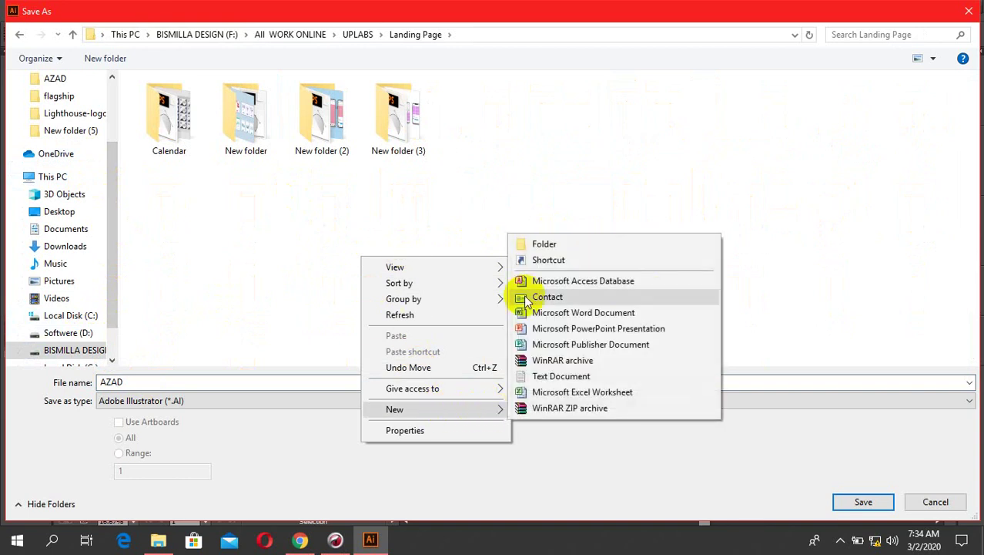
pyautogui.click(544, 244)
pyautogui.click(471, 132)
pyautogui.doubleClick(472, 133)
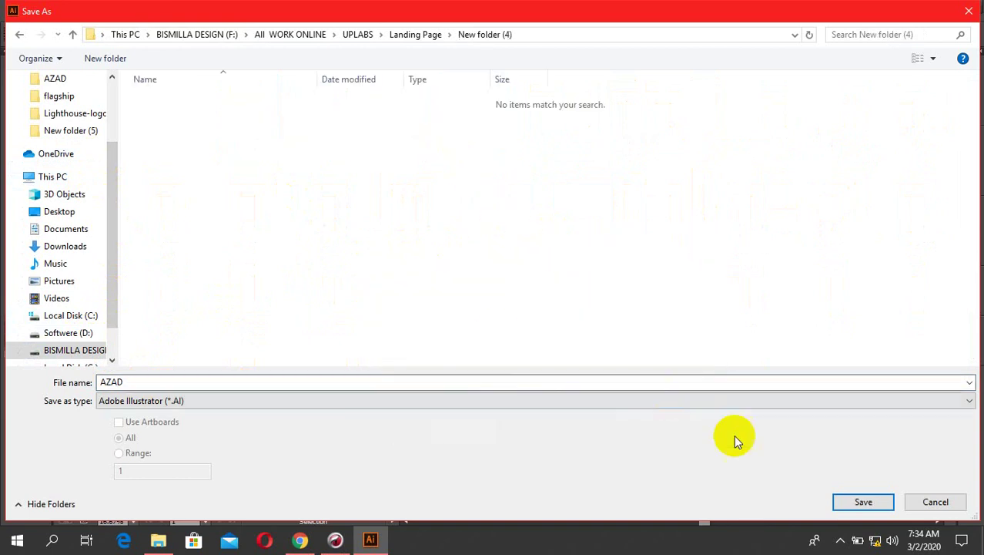
# Save the document there as AZAD in Adobe Illustrator format, keeping the Illustrator CC version and default options.
pyautogui.click(840, 502)
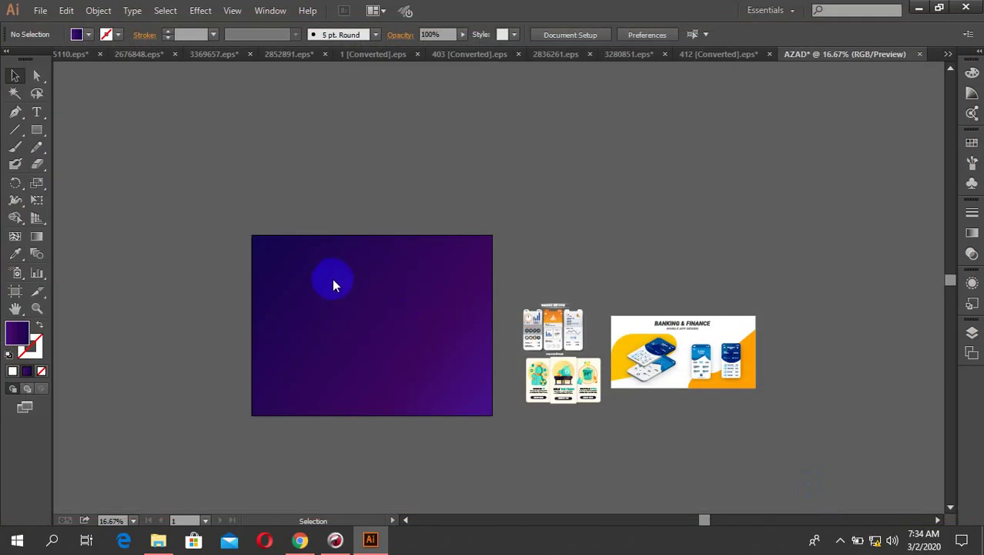
pyautogui.click(455, 67)
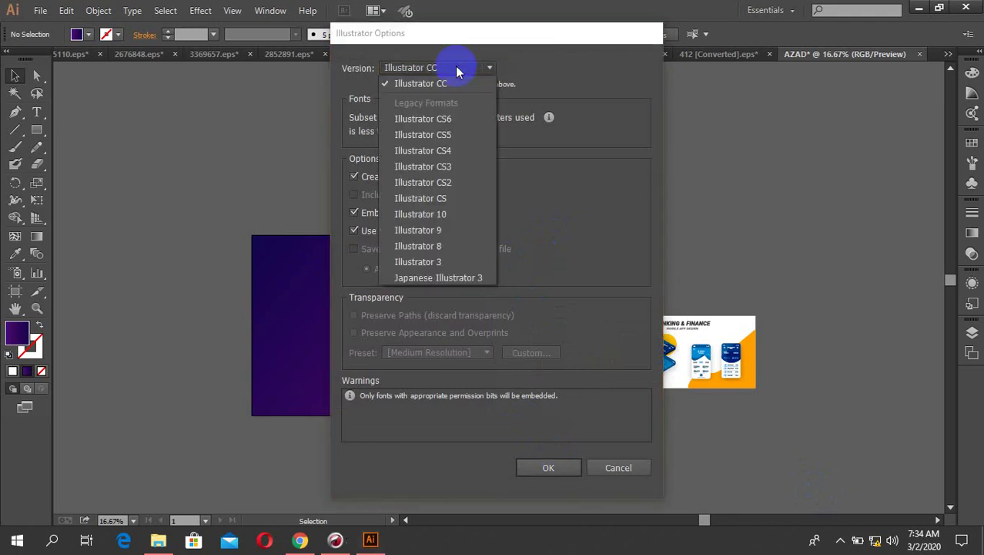
pyautogui.click(602, 252)
pyautogui.click(544, 465)
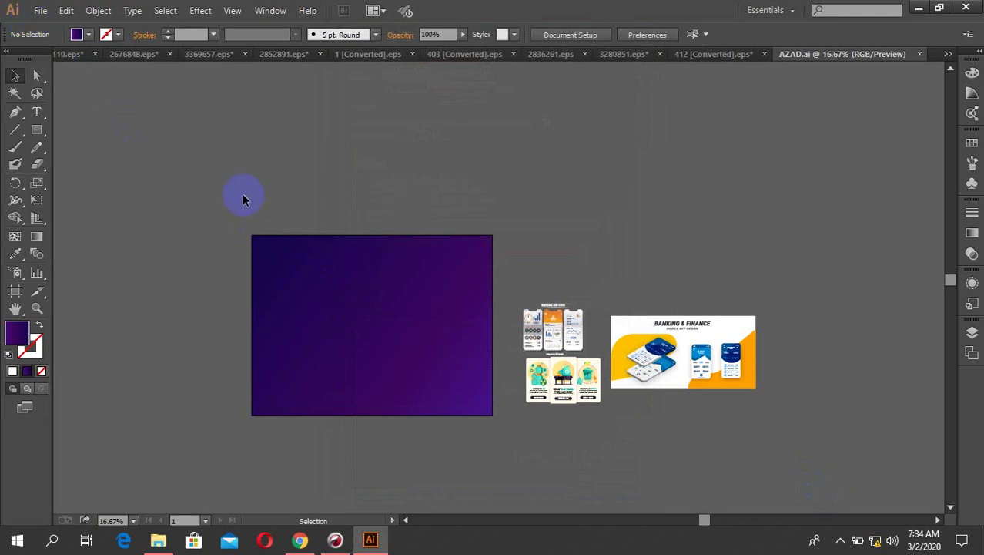
# Examine the gradient background and the training app, recycling card and Banking & Finance artwork beside it.
pyautogui.click(254, 243)
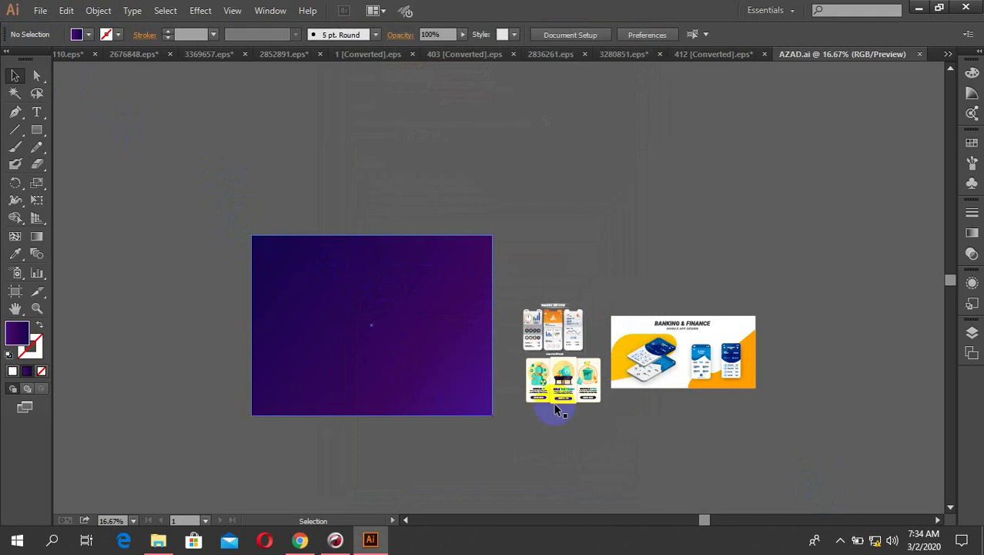
pyautogui.scroll(3, 685, 434)
pyautogui.scroll(-3, 415, 353)
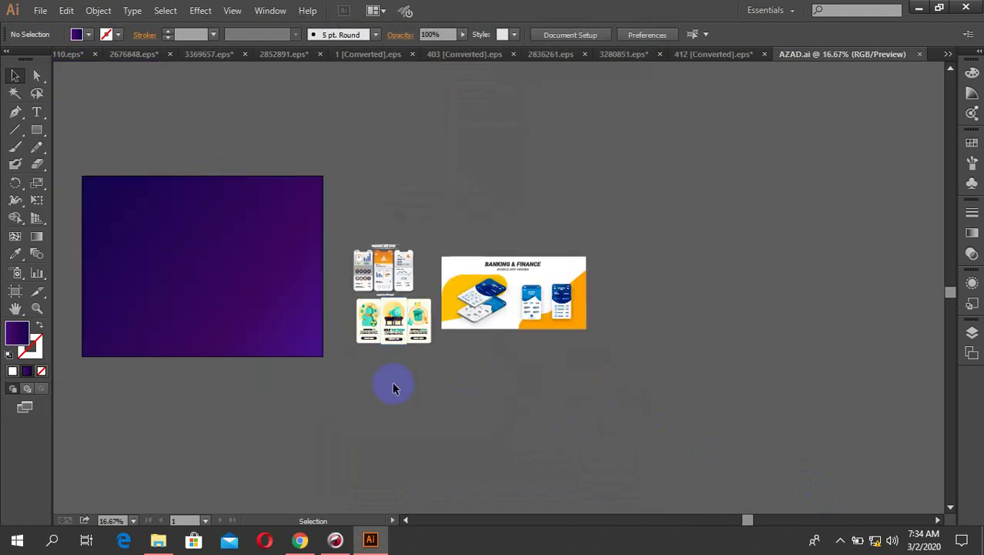
pyautogui.scroll(2, 371, 361)
pyautogui.scroll(-2, 503, 360)
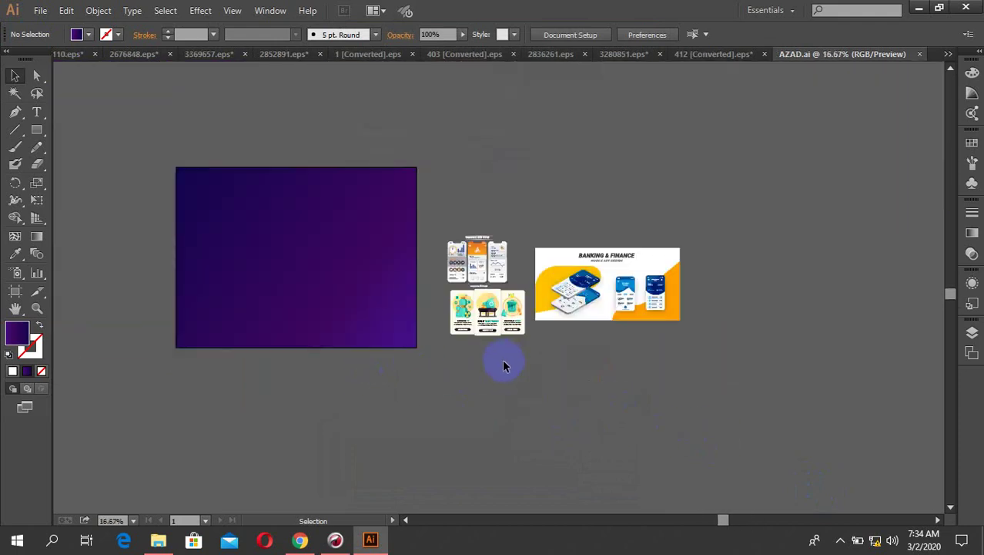
pyautogui.scroll(1, 509, 366)
pyautogui.scroll(1, 626, 192)
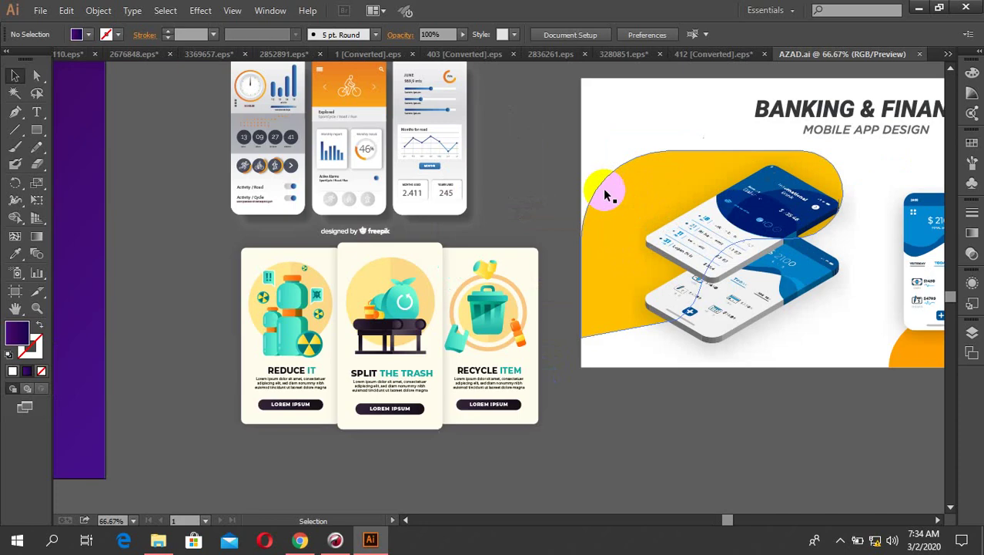
pyautogui.scroll(-2, 598, 352)
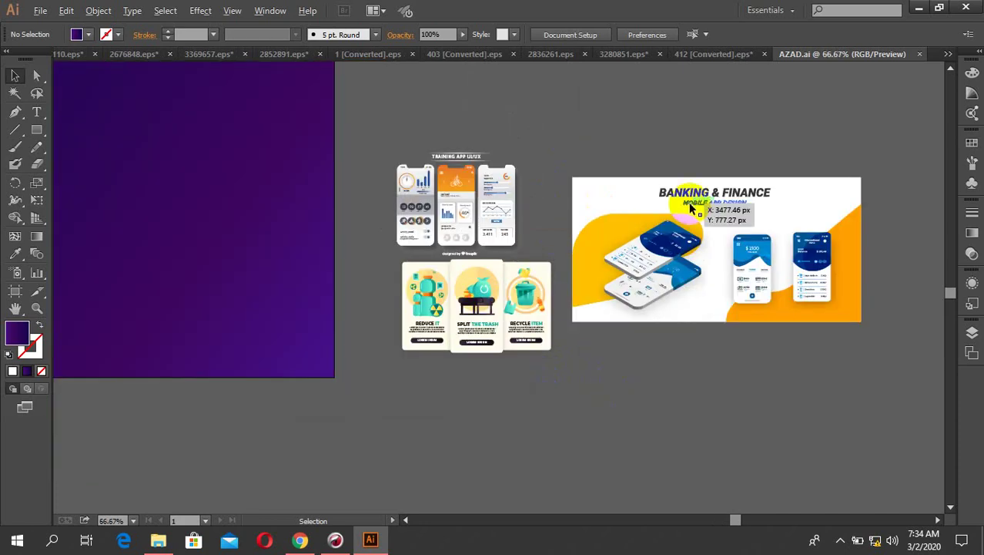
pyautogui.scroll(2, 688, 193)
pyautogui.scroll(-2, 651, 246)
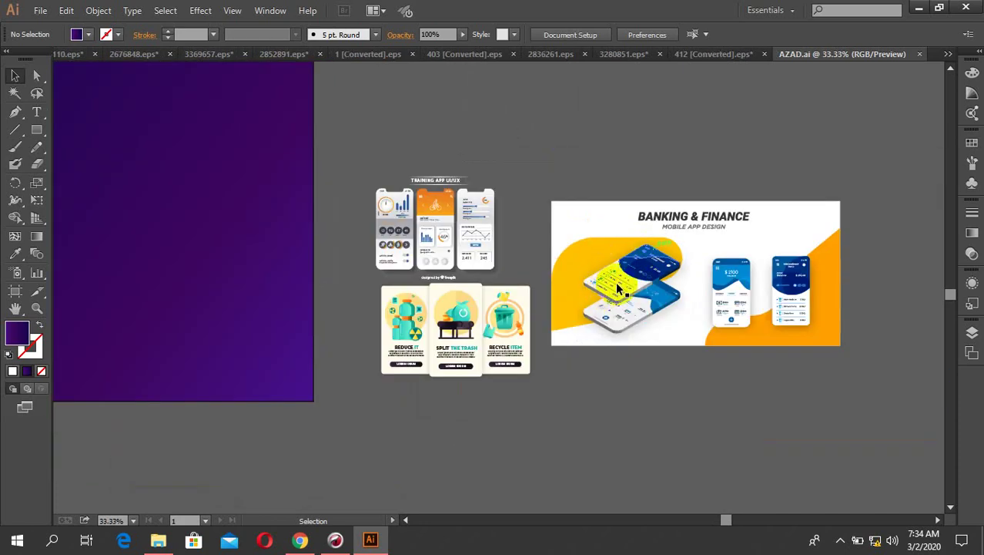
pyautogui.scroll(2, 745, 285)
# Select and copy the white dashboard artwork in 2836261.eps without its blue background.
pyautogui.click(545, 94)
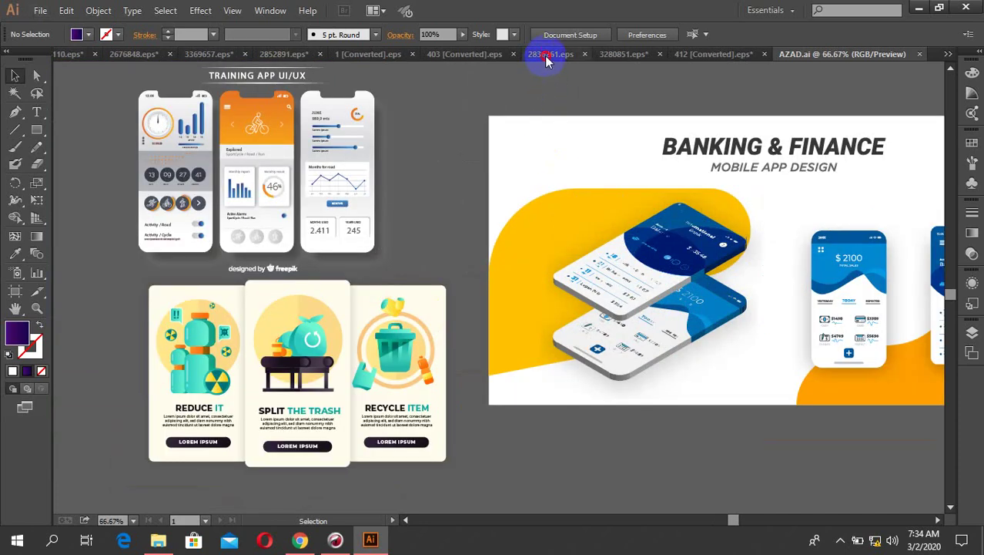
pyautogui.click(547, 57)
pyautogui.moveTo(423, 214); pyautogui.dragTo(660, 409)
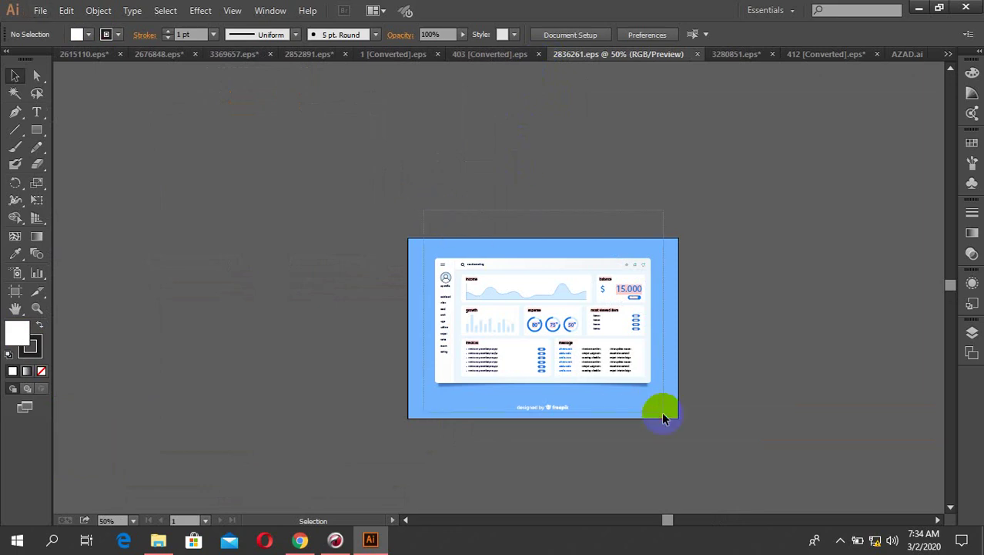
# Paste the dashboard artwork into AZAD.ai, place it directly below the recycling cards, and deselect it.
pyautogui.click(893, 54)
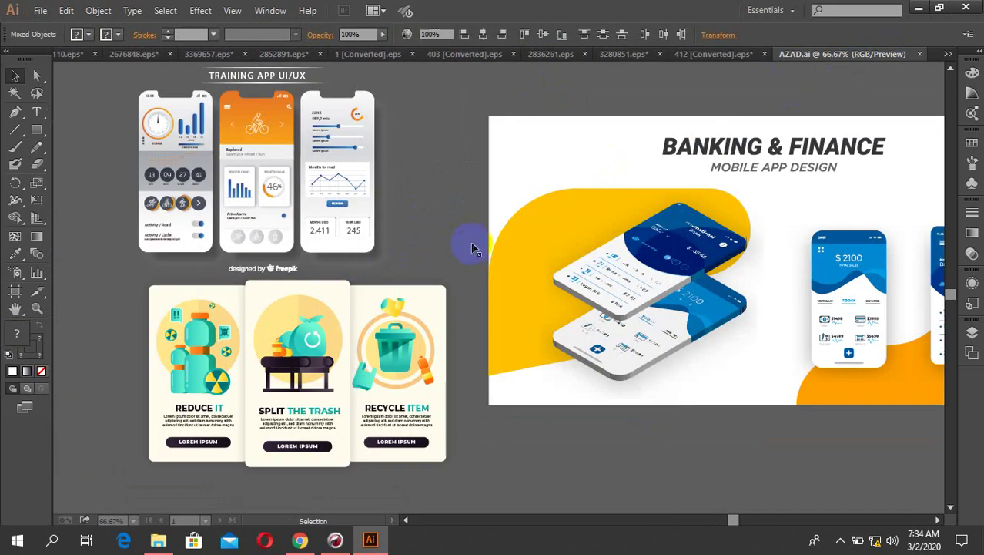
pyautogui.hotkey('ctrl', 'v')
pyautogui.scroll(-2, 473, 244)
pyautogui.moveTo(475, 243); pyautogui.dragTo(379, 400)
pyautogui.click(531, 385)
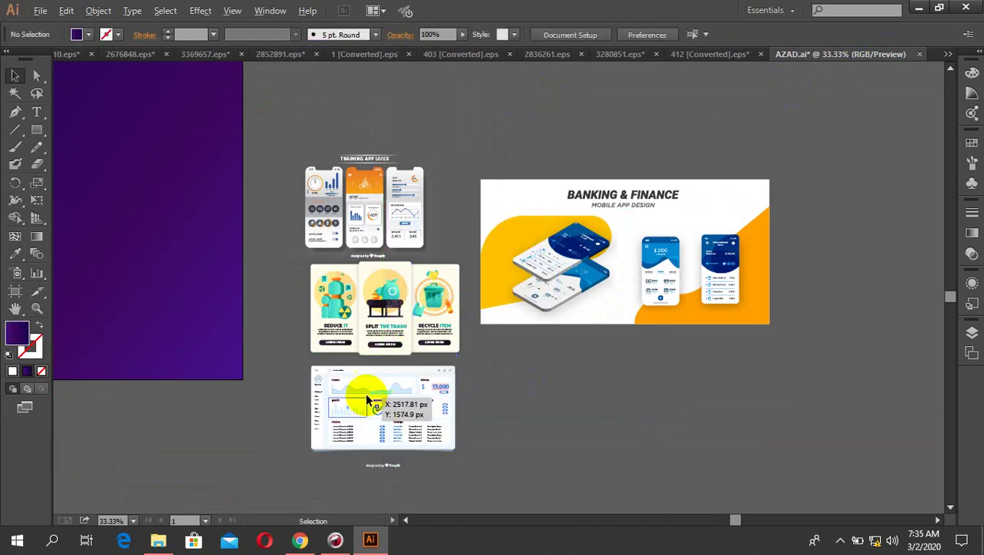
# Review the pasted dashboard alongside the other collected artwork and the gradient background.
pyautogui.scroll(3, 366, 398)
pyautogui.scroll(-3, 446, 294)
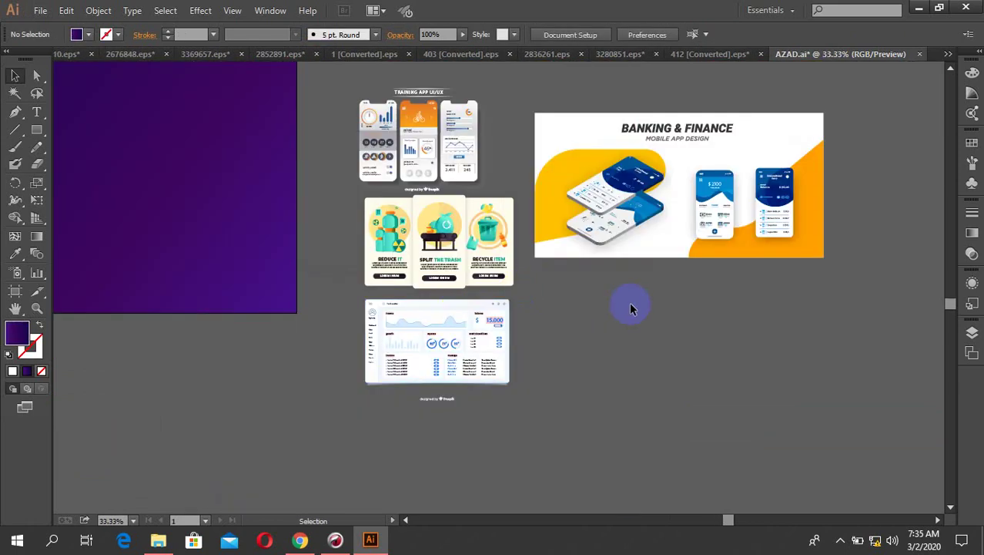
pyautogui.scroll(1, 427, 216)
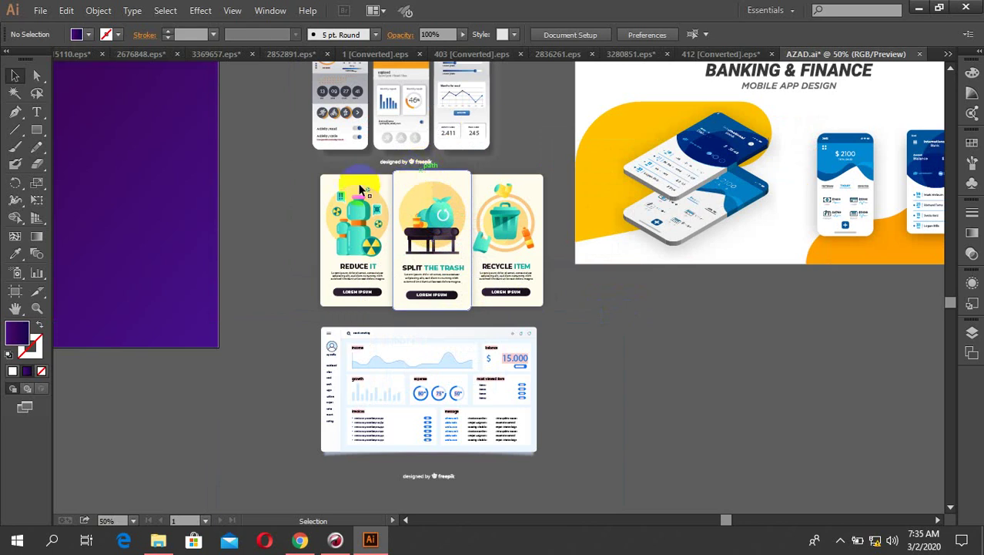
pyautogui.scroll(-2, 450, 327)
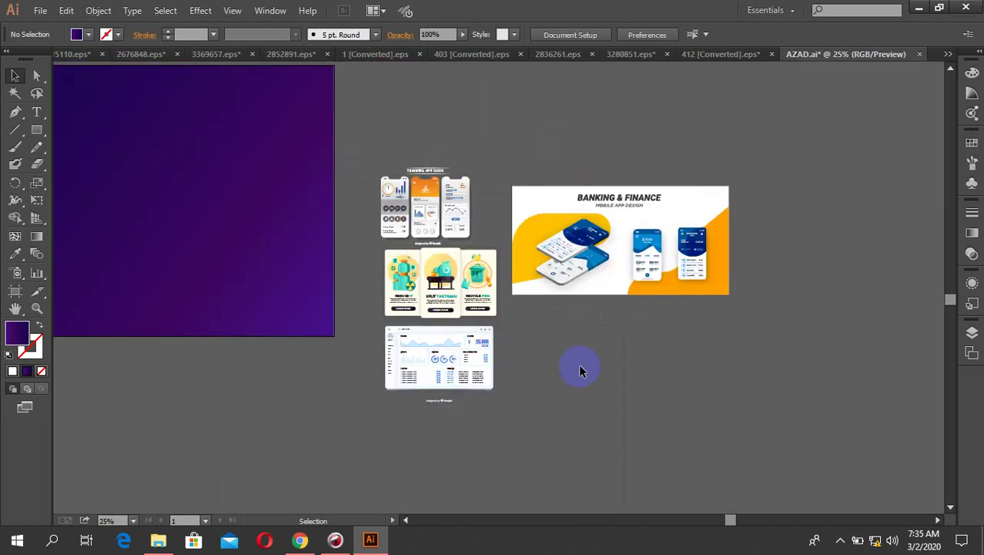
pyautogui.scroll(1, 645, 280)
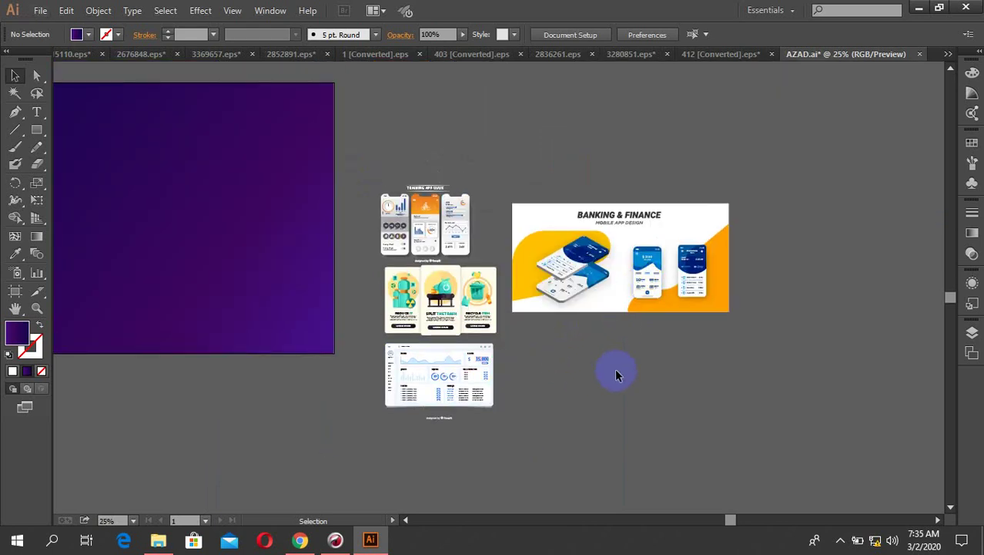
pyautogui.scroll(2, 431, 408)
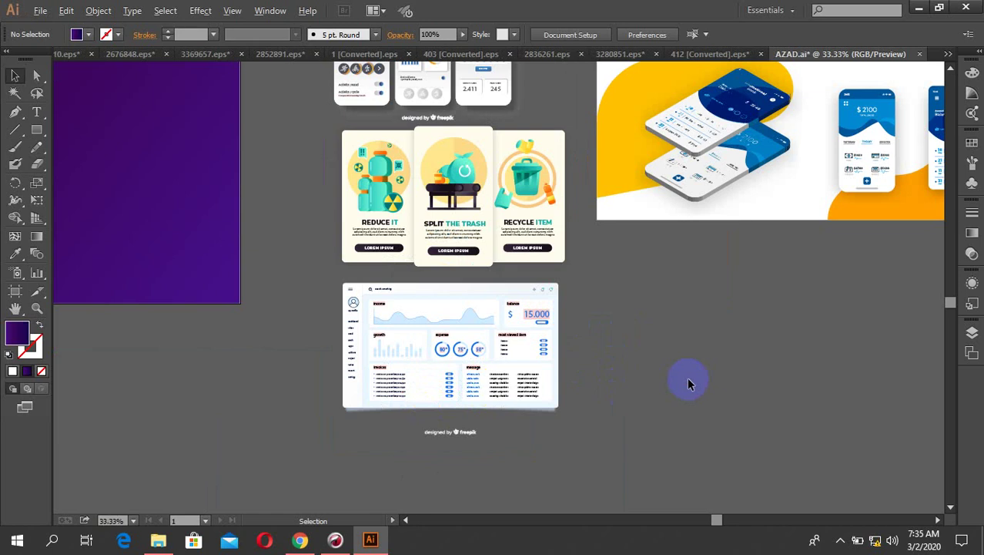
pyautogui.scroll(-1, 687, 382)
pyautogui.scroll(-1, 688, 382)
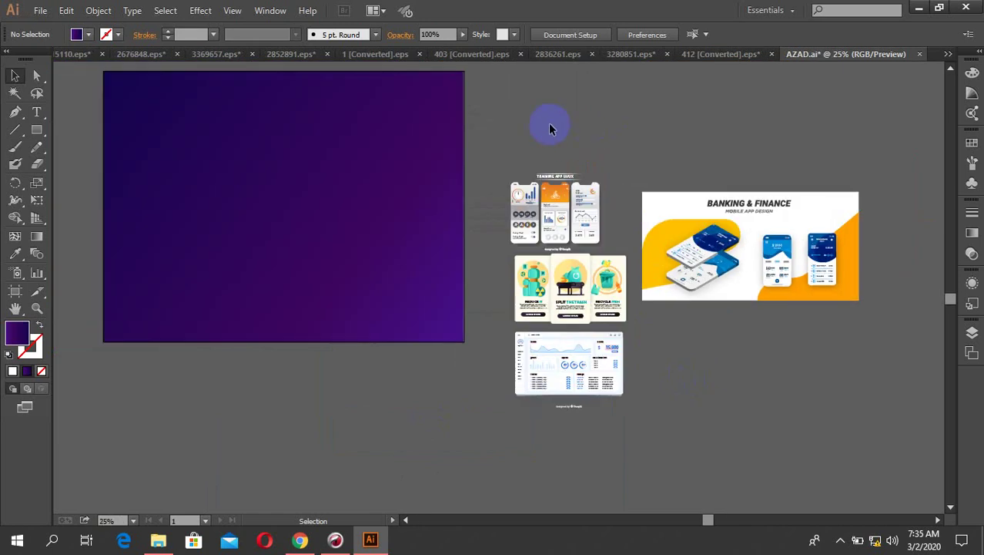
# Close 3280851.eps without saving its changes, and close 2836261.eps.
pyautogui.click(643, 55)
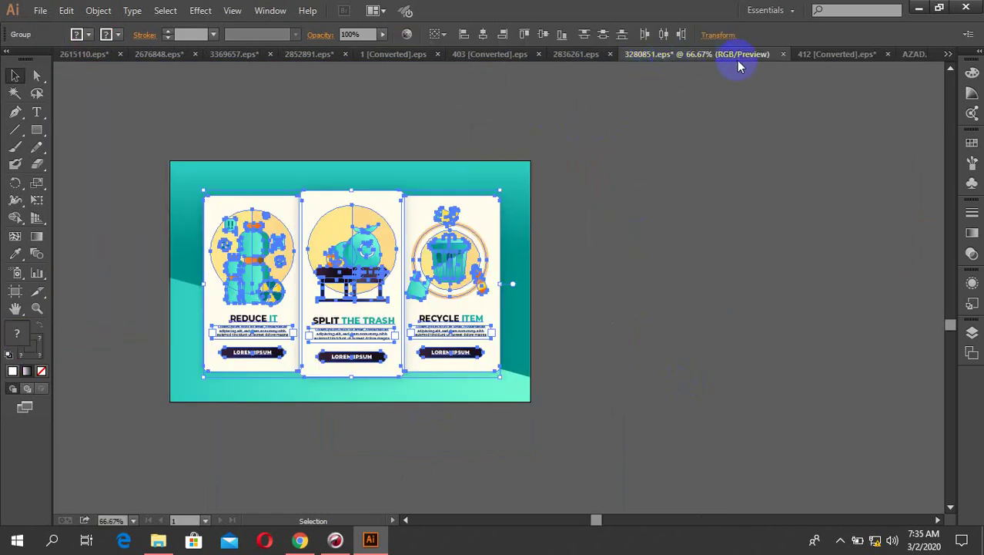
pyautogui.click(784, 54)
pyautogui.click(565, 289)
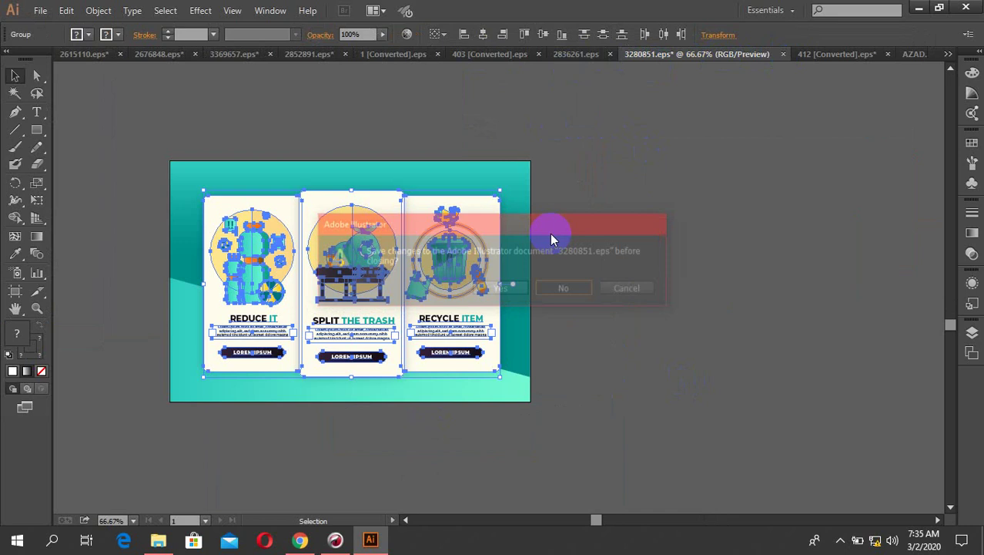
pyautogui.click(641, 55)
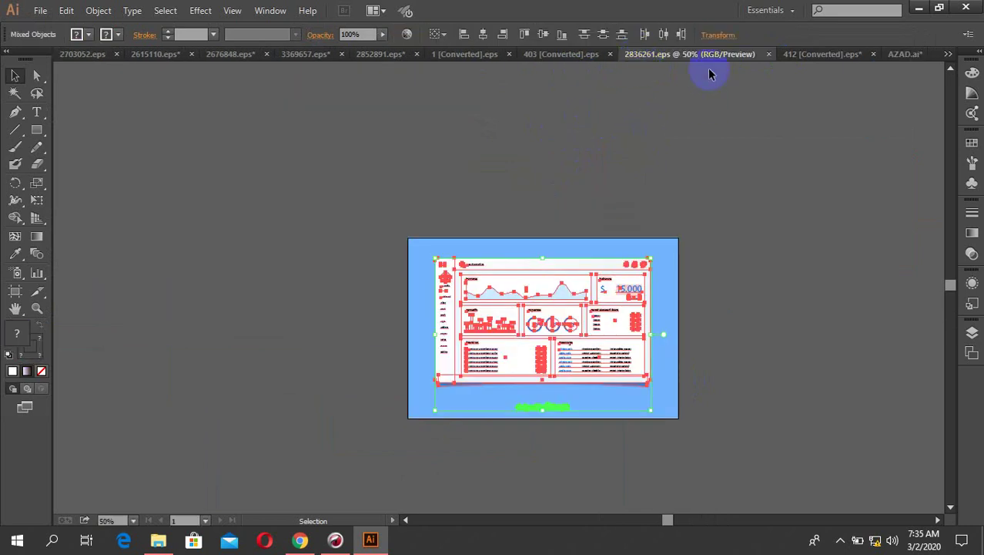
pyautogui.click(769, 54)
# Check the Online Shopping design in 403 [Converted].eps, and close both that file and 1 [Converted].eps.
pyautogui.click(643, 55)
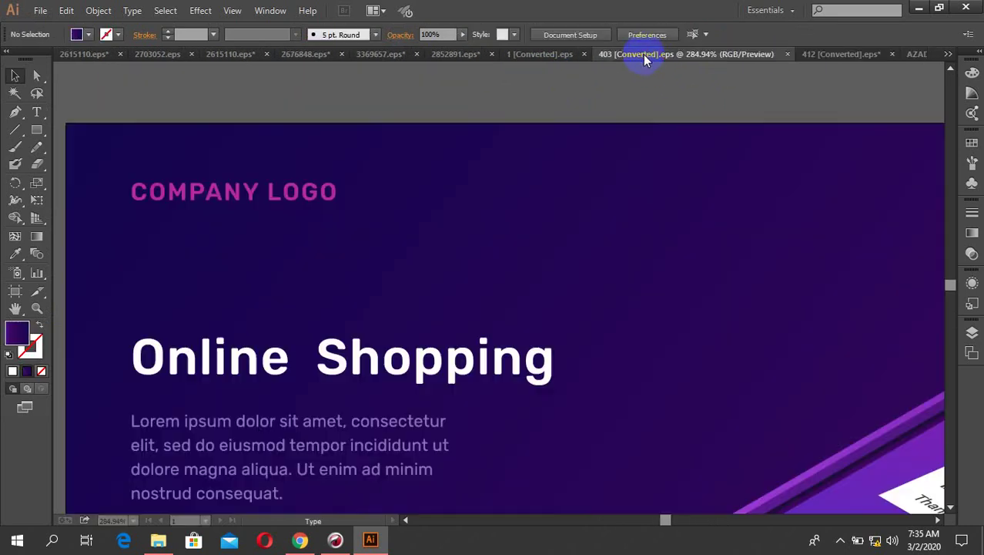
pyautogui.hotkey('ctrl', '0')
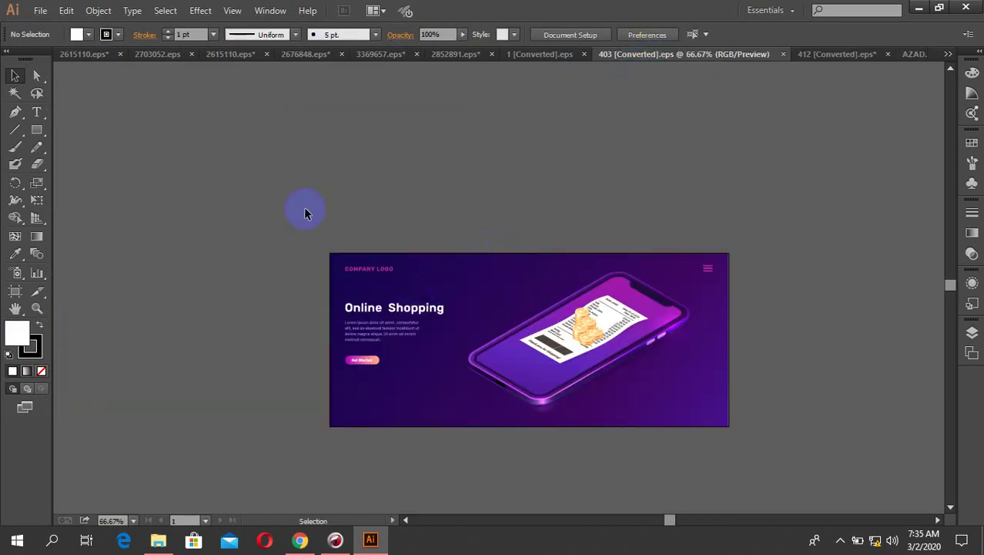
pyautogui.click(783, 54)
pyautogui.click(607, 54)
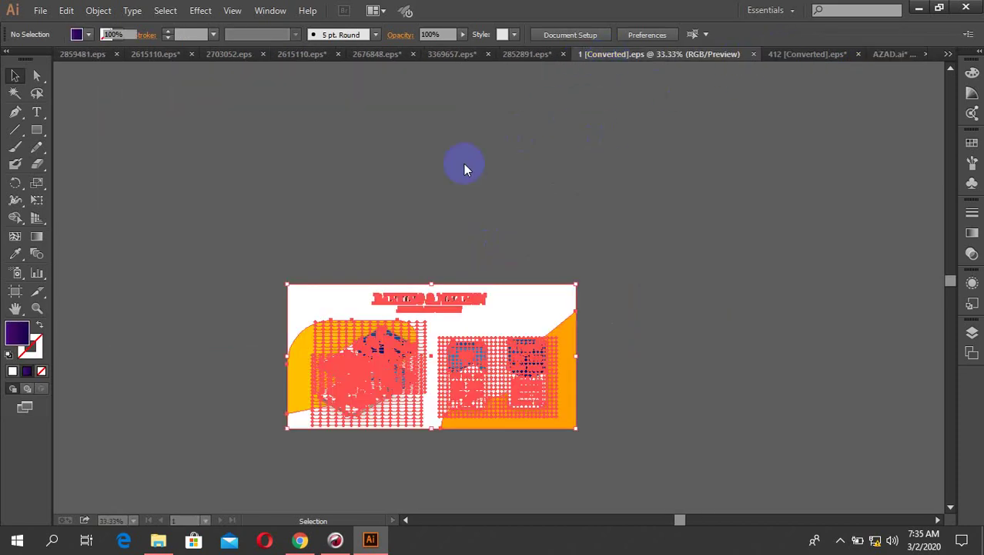
pyautogui.click(754, 54)
# Copy the line-chart dashboard from 2852891.eps into AZAD.ai and place it just below the gradient background's lower-right corner.
pyautogui.click(622, 55)
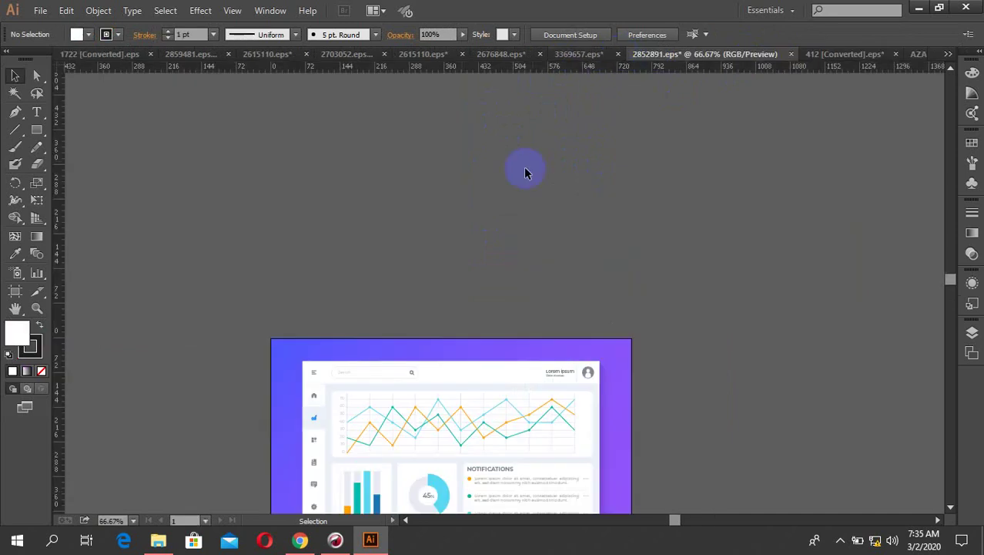
pyautogui.click(345, 322)
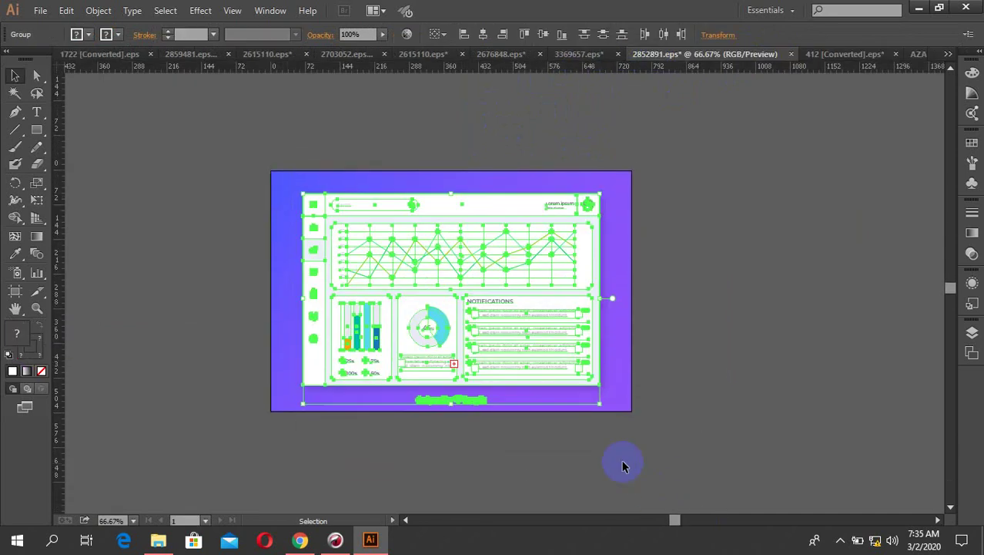
pyautogui.click(919, 54)
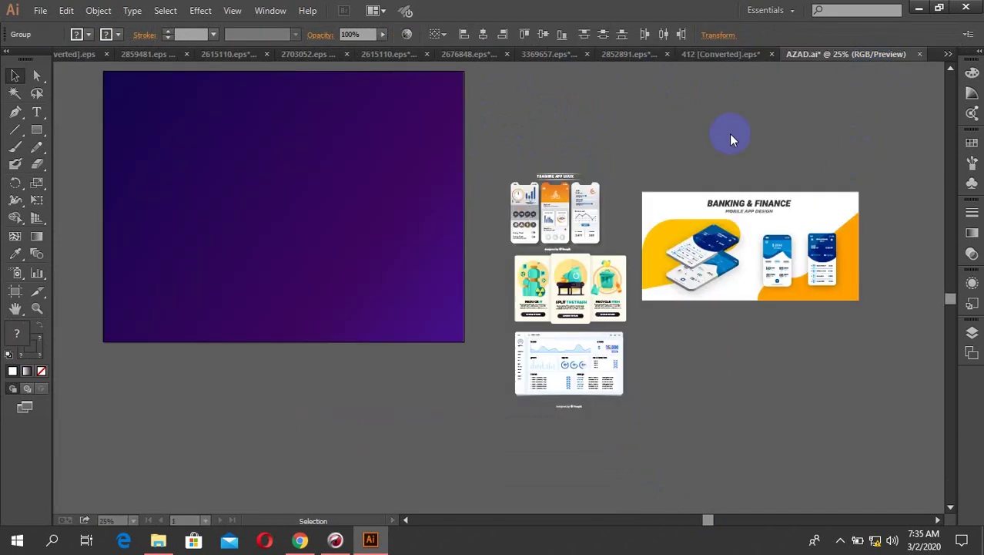
pyautogui.hotkey('ctrl', 'v')
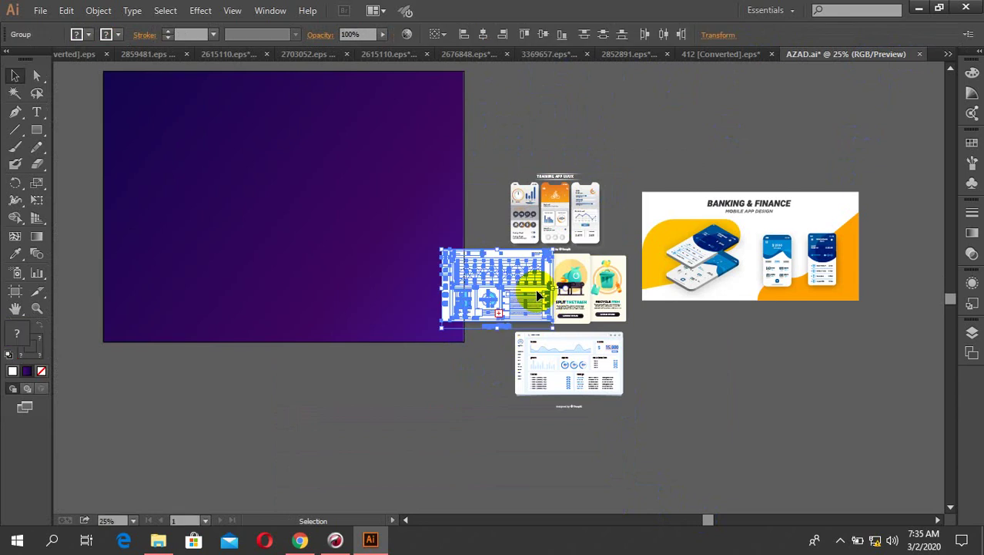
pyautogui.moveTo(529, 301); pyautogui.dragTo(468, 396)
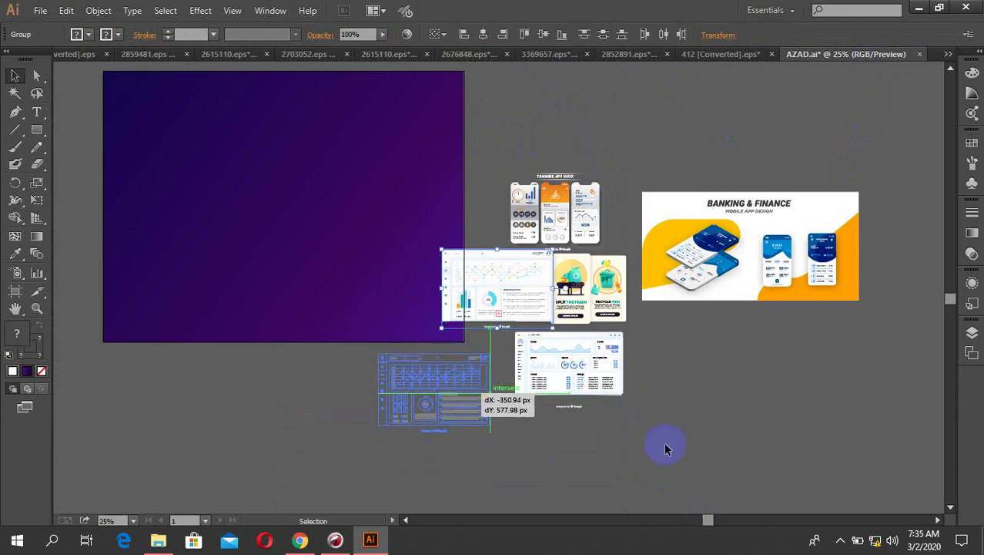
pyautogui.click(572, 136)
# Close 2852891.eps without saving its changes.
pyautogui.click(640, 54)
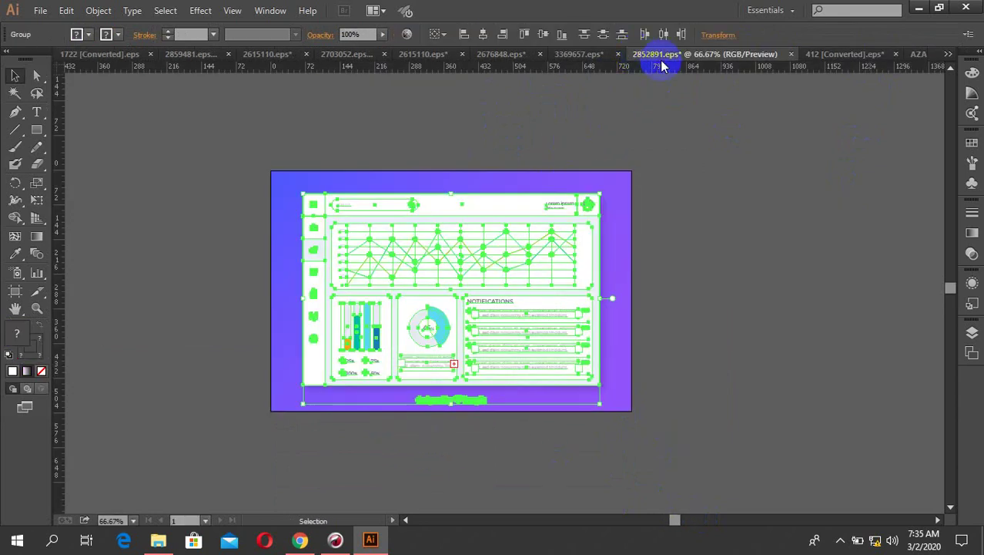
pyautogui.click(791, 54)
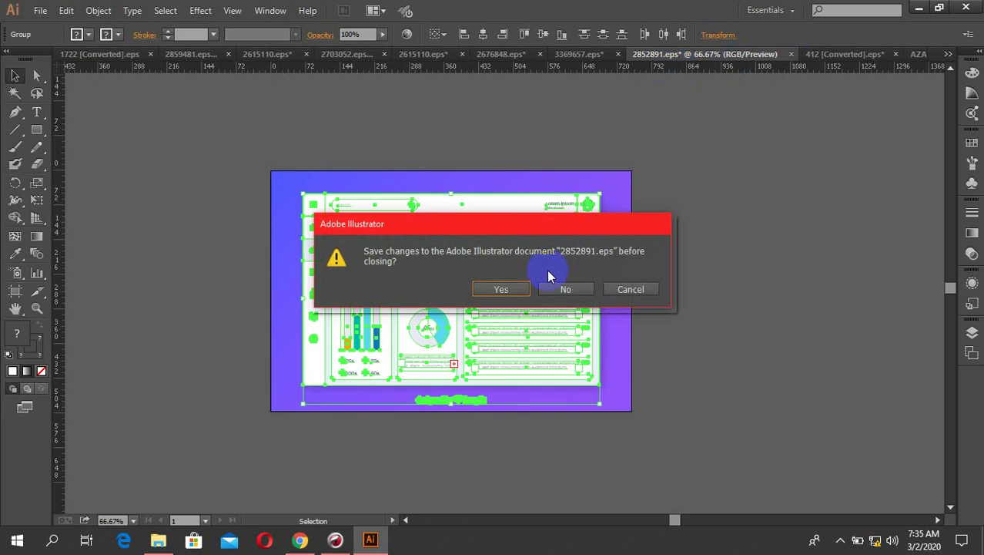
pyautogui.click(566, 290)
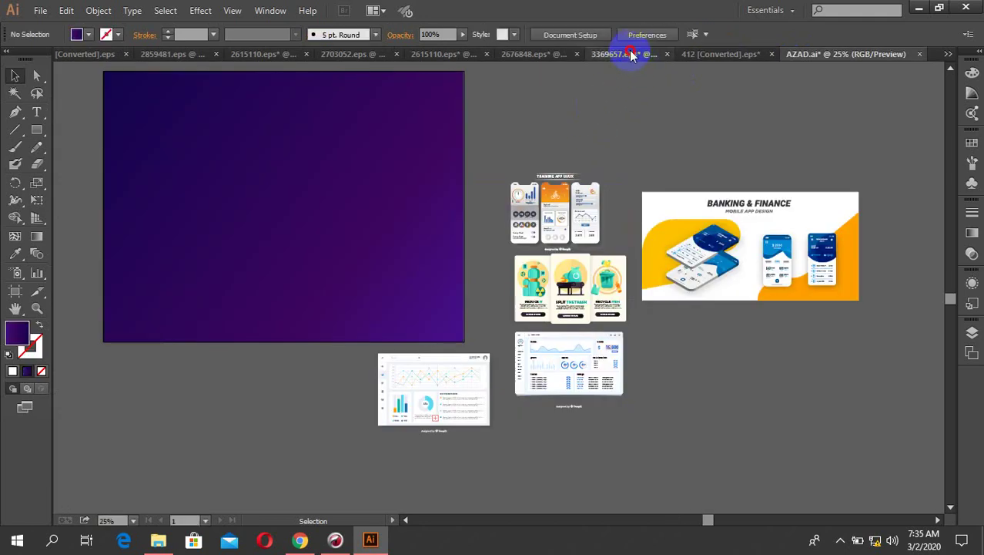
# Copy the woman-and-phone shopping illustration from 3369657.eps into AZAD.ai and place it left of the line-chart dashboard.
pyautogui.click(628, 54)
pyautogui.scroll(-1, 468, 216)
pyautogui.moveTo(373, 122); pyautogui.dragTo(680, 507)
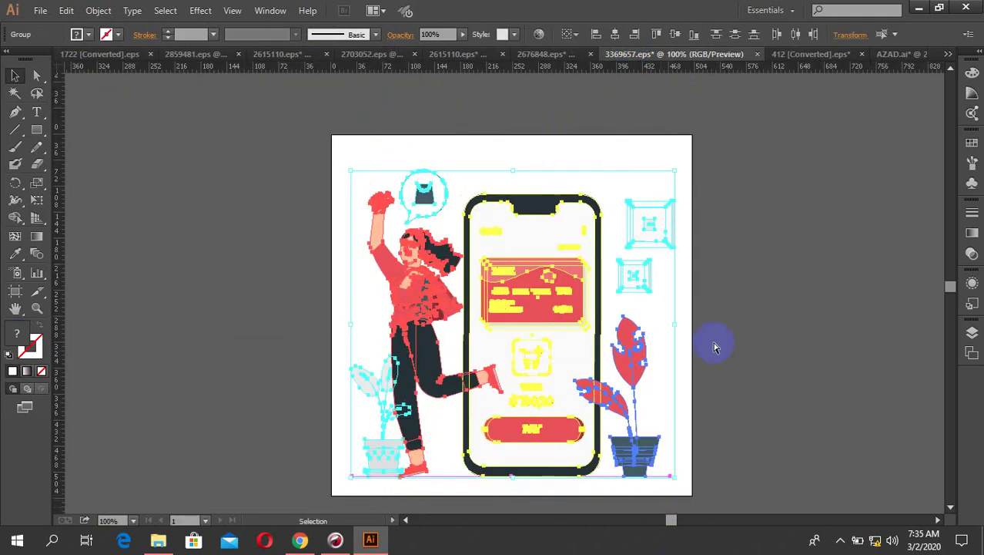
pyautogui.click(901, 53)
pyautogui.hotkey('ctrl', 'v')
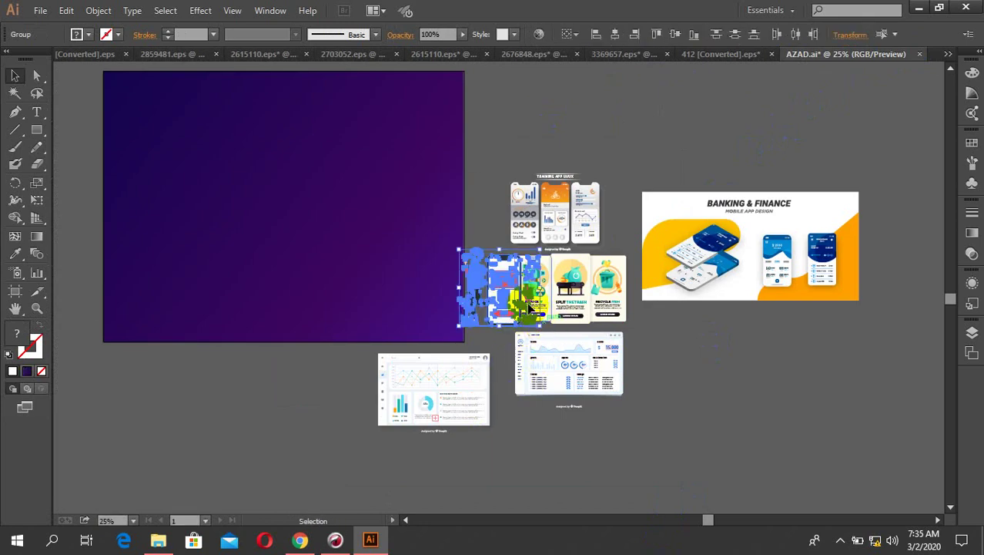
pyautogui.moveTo(514, 288); pyautogui.dragTo(312, 456)
pyautogui.click(292, 468)
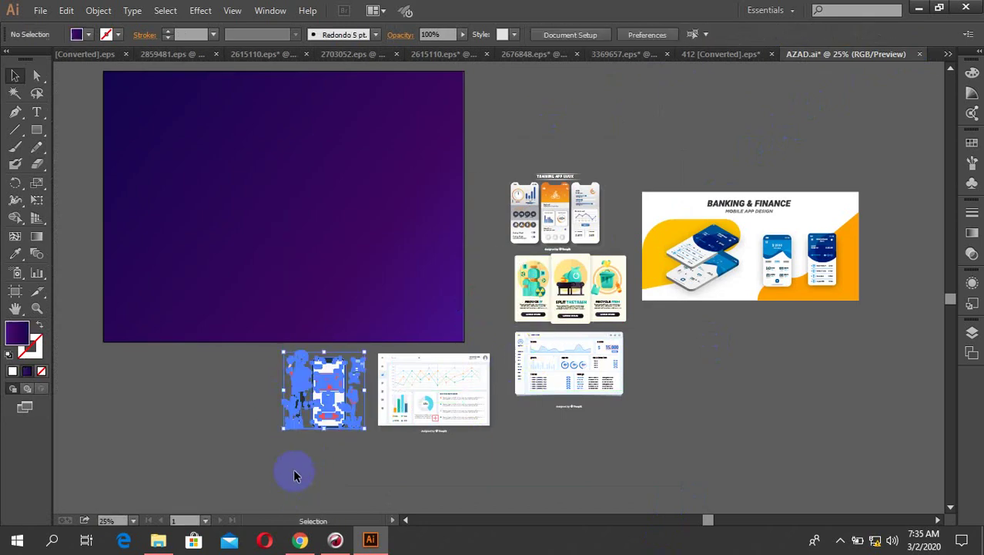
# Return to 3369657.eps and close it without saving its changes.
pyautogui.click(636, 53)
pyautogui.hotkey('ctrl', 'a')
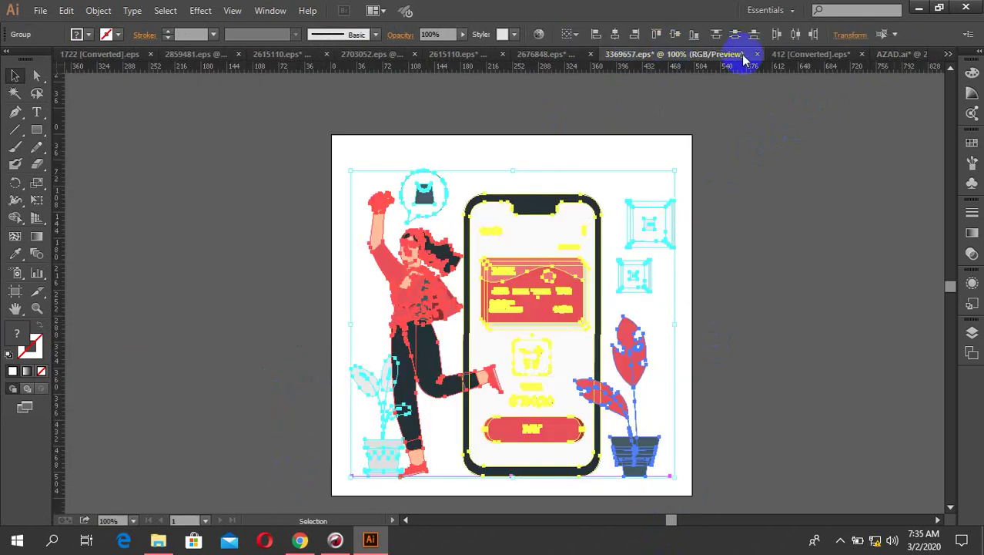
pyautogui.click(757, 54)
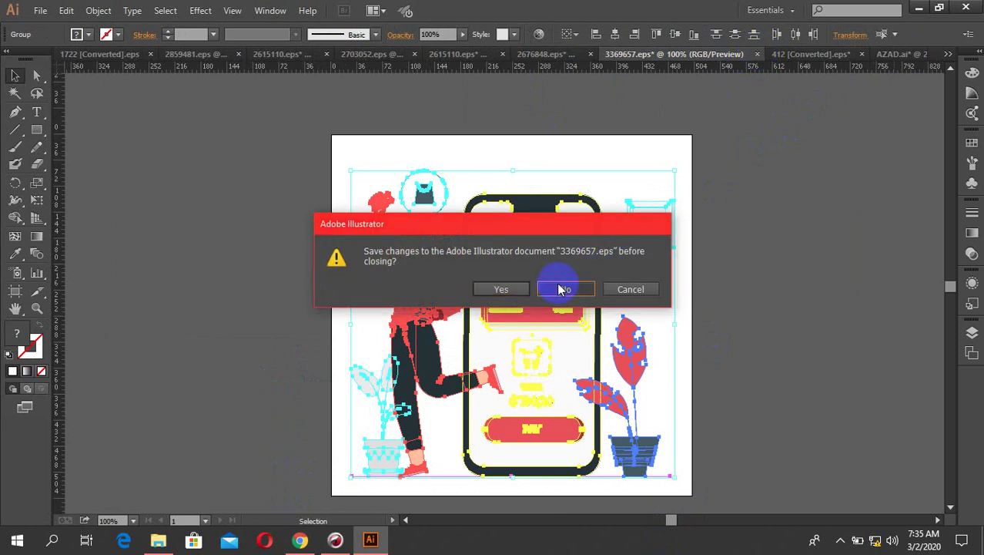
pyautogui.click(566, 288)
# Copy the Running App UI artwork from 2676848.eps into AZAD.ai and place it left of the shopping illustration.
pyautogui.click(656, 59)
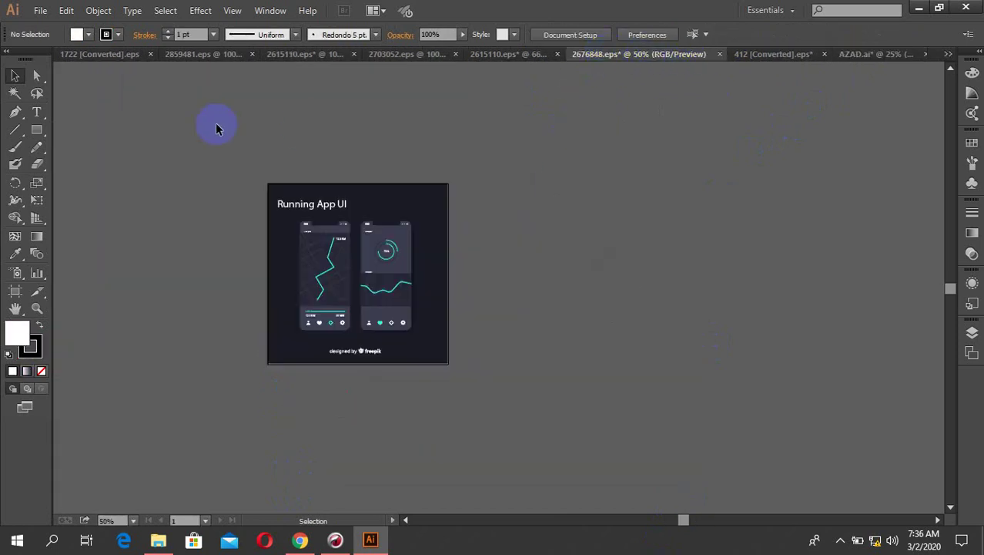
pyautogui.moveTo(216, 128); pyautogui.dragTo(454, 424)
pyautogui.click(847, 55)
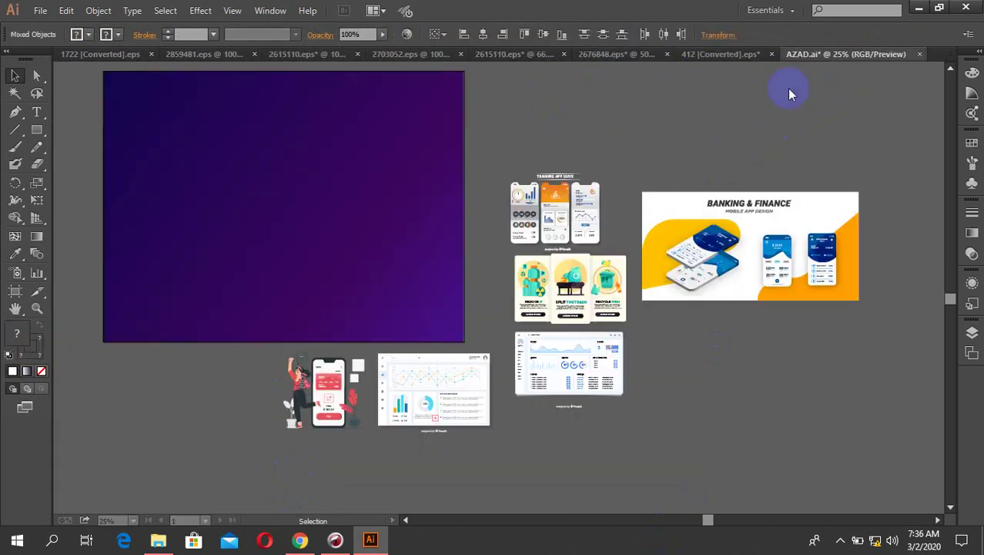
pyautogui.hotkey('ctrl', 'v')
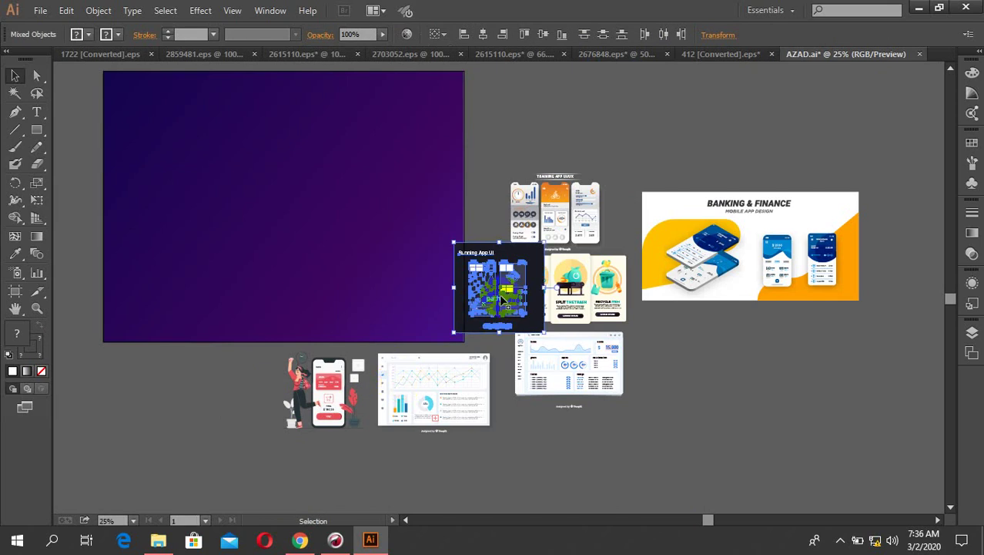
pyautogui.moveTo(517, 292); pyautogui.dragTo(227, 407)
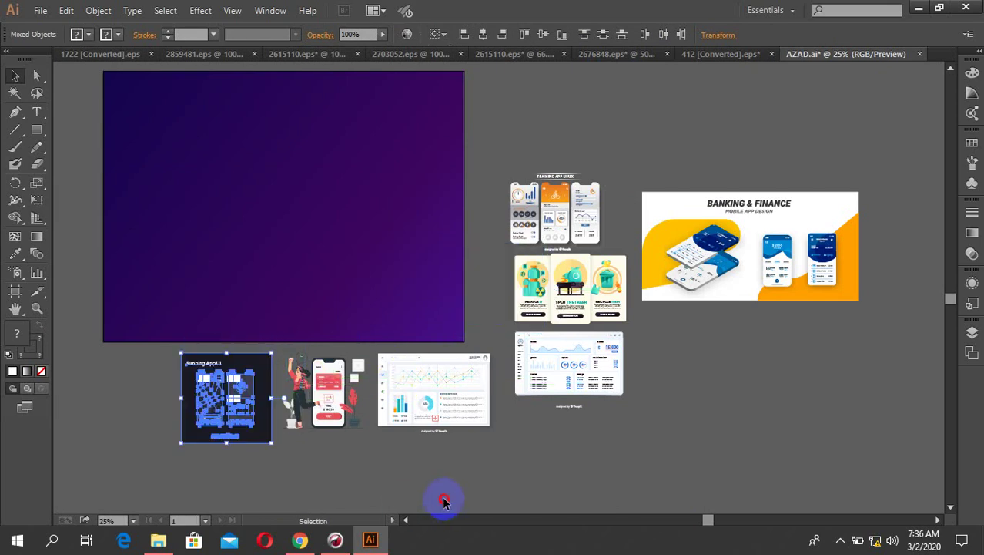
pyautogui.click(444, 501)
# Close 2676848.eps and 412 [Converted].eps without saving the changes to either file.
pyautogui.click(643, 54)
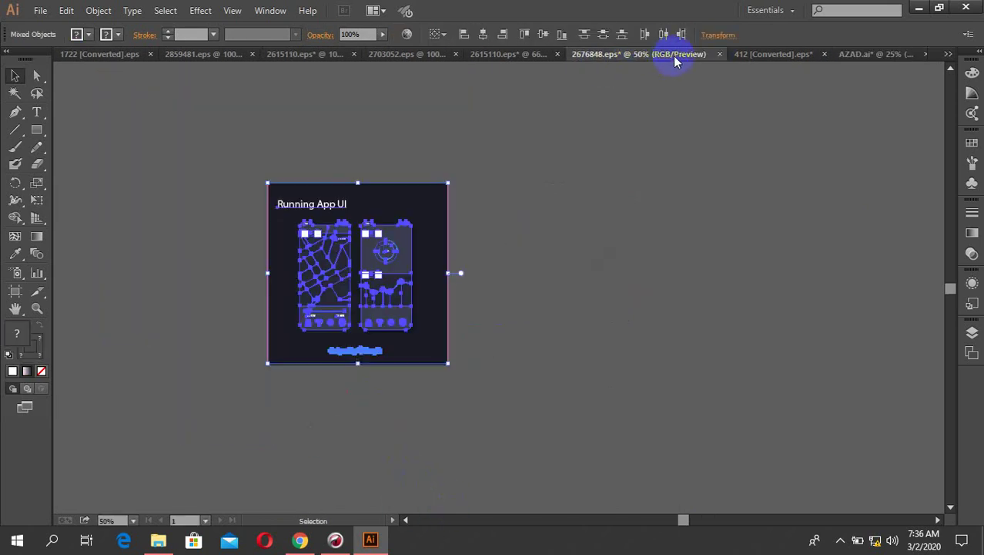
pyautogui.click(719, 55)
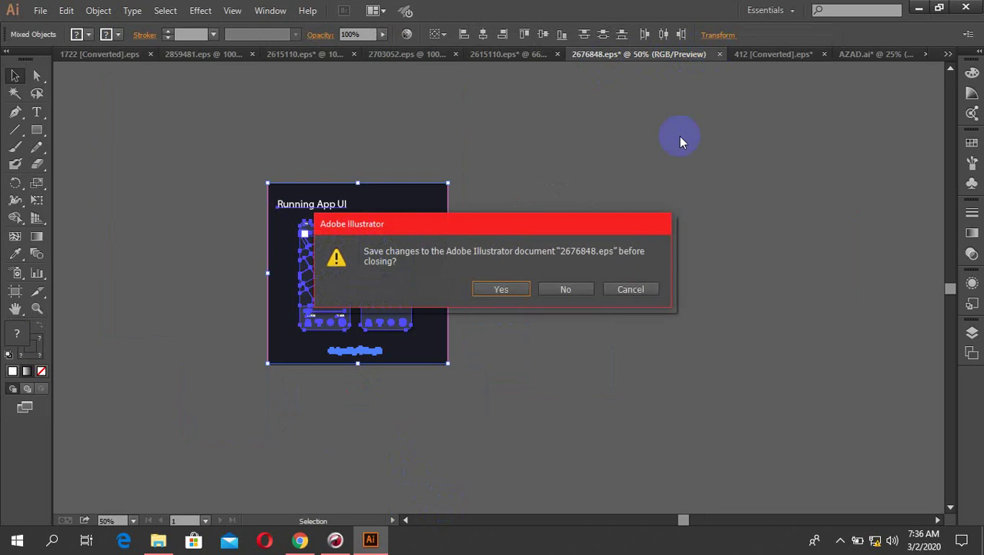
pyautogui.click(566, 293)
pyautogui.click(745, 59)
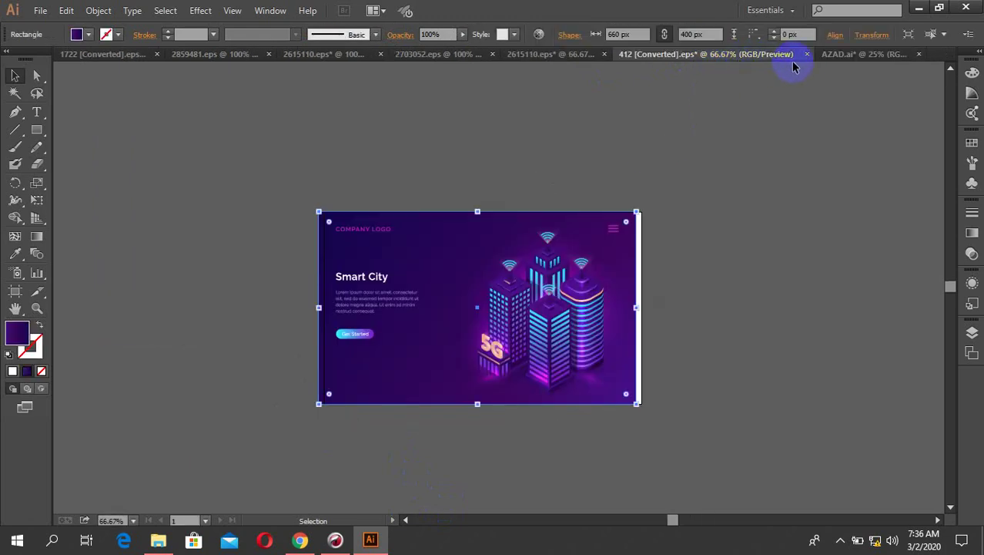
pyautogui.click(805, 55)
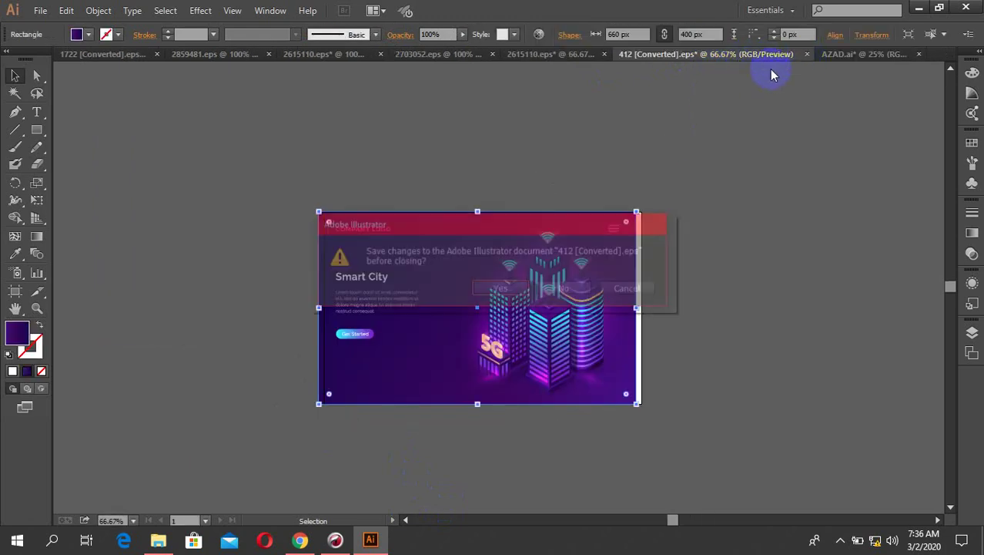
pyautogui.click(554, 292)
# Copy the two purple phone screens from 2703052.eps into AZAD.ai and place them above the training app screens.
pyautogui.click(567, 54)
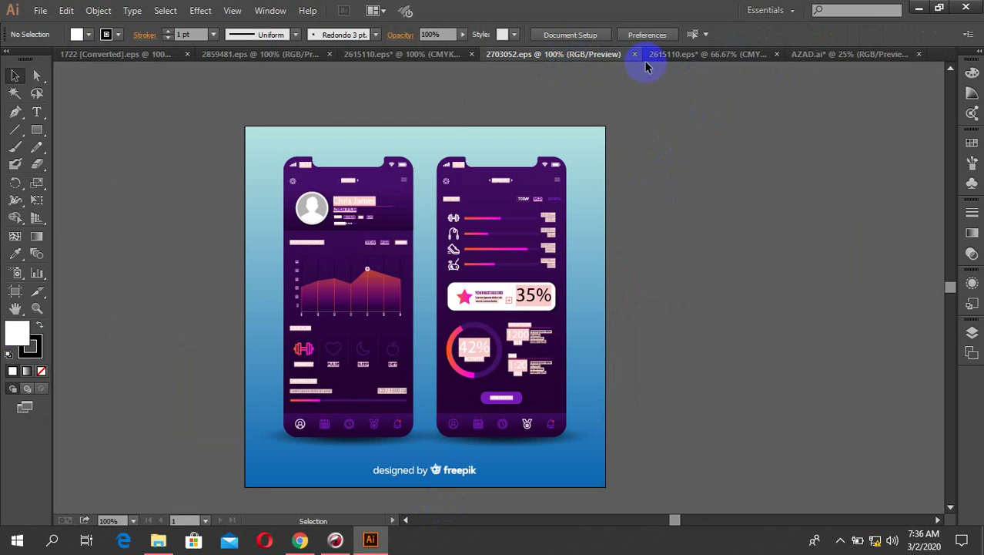
pyautogui.moveTo(651, 499); pyautogui.dragTo(645, 490)
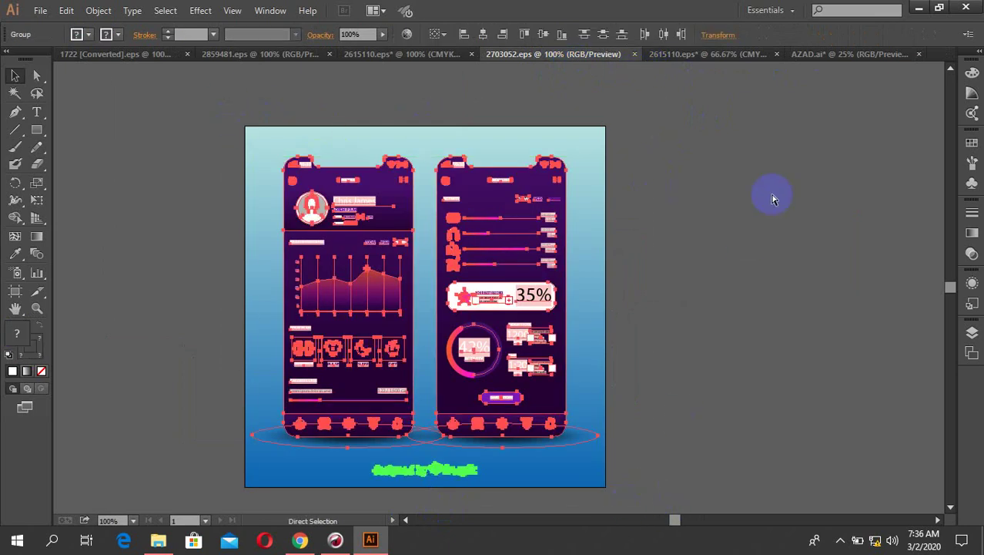
pyautogui.click(838, 56)
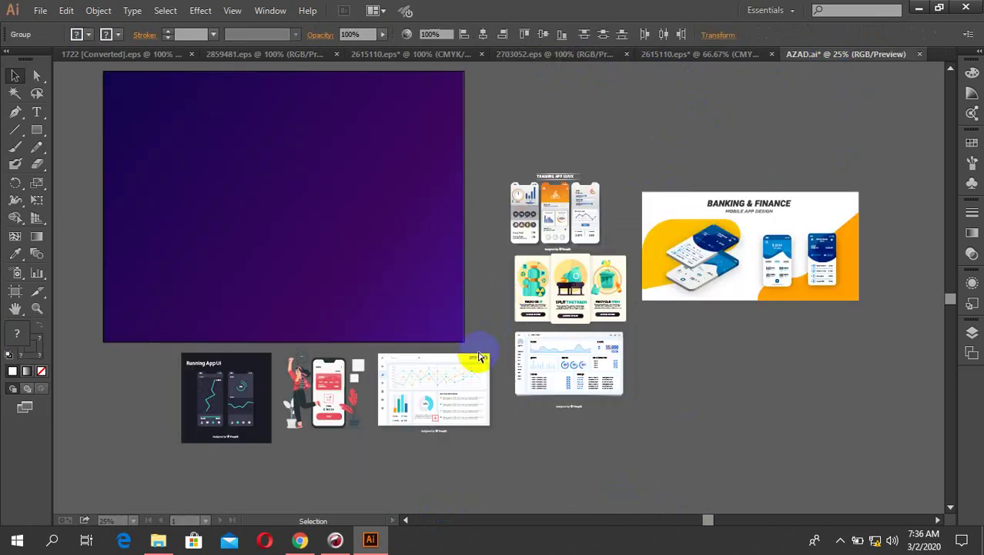
pyautogui.hotkey('ctrl', 'v')
pyautogui.moveTo(491, 295); pyautogui.dragTo(561, 134)
pyautogui.moveTo(632, 156); pyautogui.dragTo(632, 157)
pyautogui.click(651, 185)
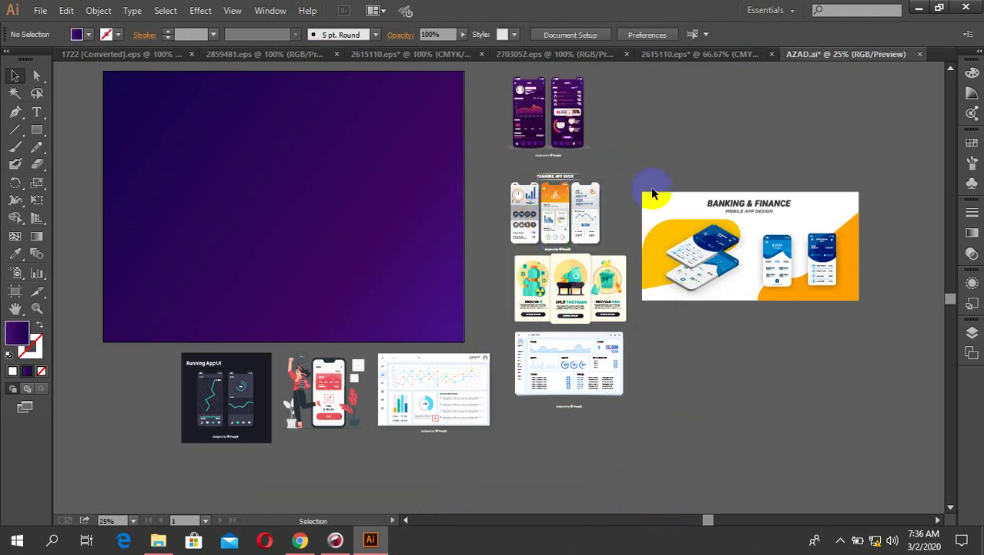
# Close the 2615110.eps document at 66.67% zoom without saving, and close 2703052.eps.
pyautogui.click(699, 54)
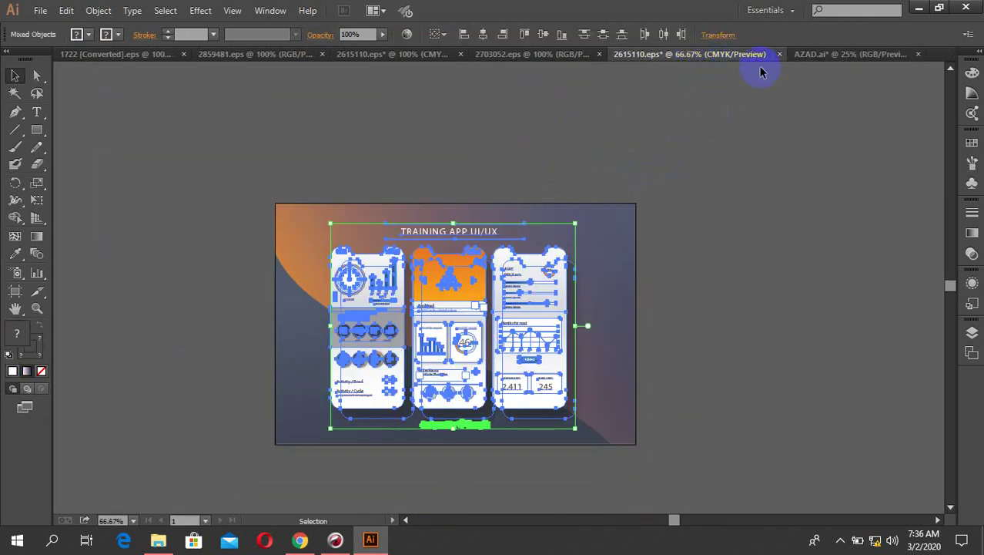
pyautogui.click(780, 54)
pyautogui.click(567, 286)
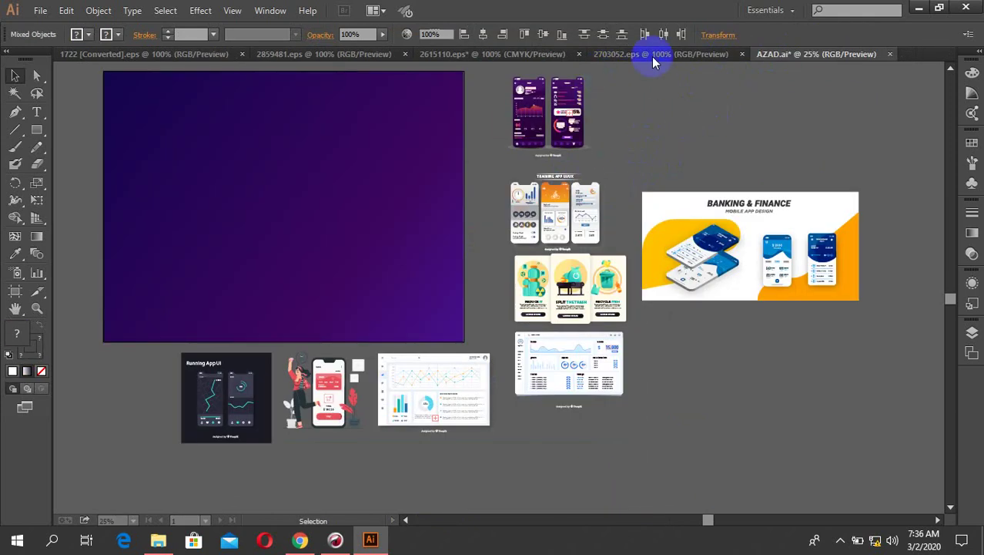
pyautogui.click(653, 55)
pyautogui.click(741, 54)
# Copy the Training App UI/UX screens from the remaining 2615110.eps into AZAD.ai and place them below the blue dashboard.
pyautogui.click(566, 55)
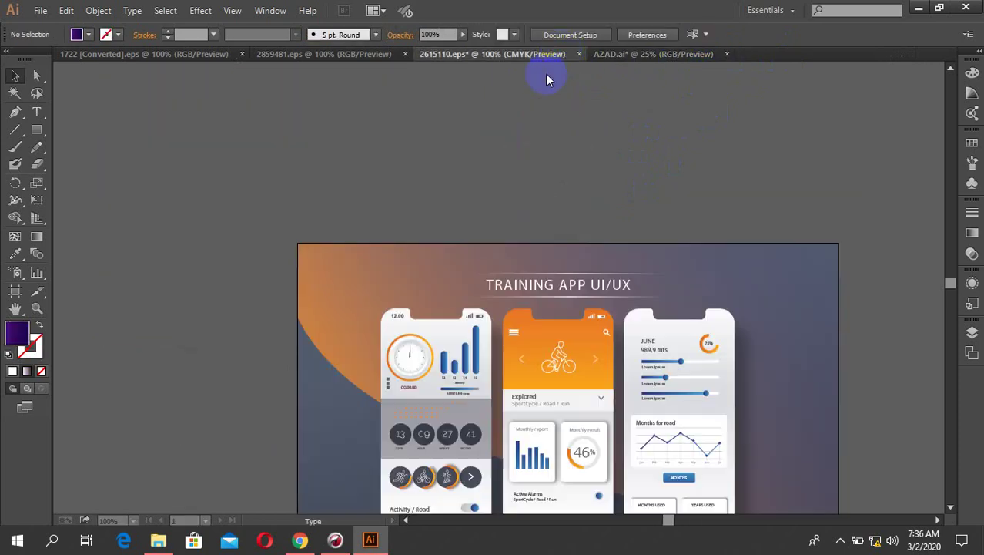
pyautogui.scroll(-3, 351, 137)
pyautogui.scroll(-2, 350, 137)
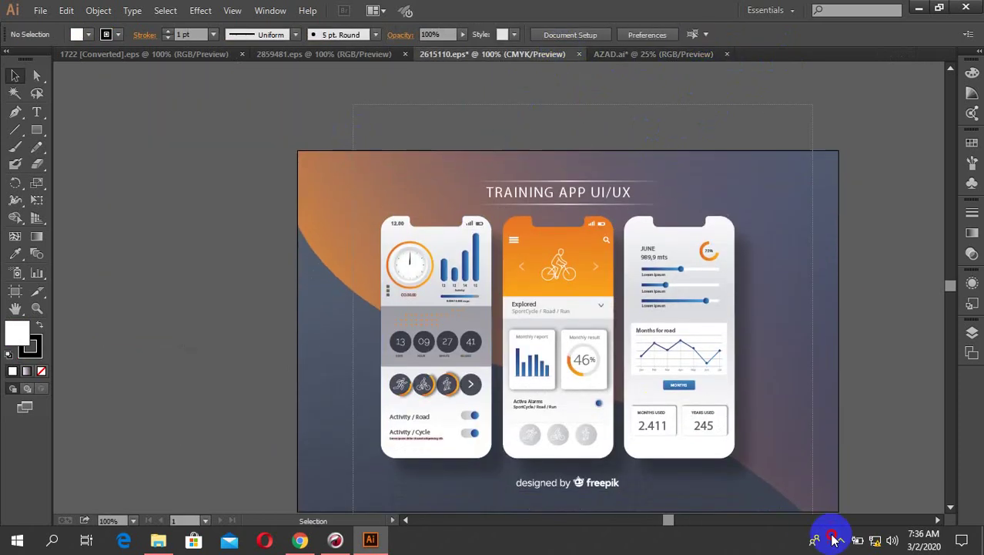
pyautogui.hotkey('ctrl', 'a')
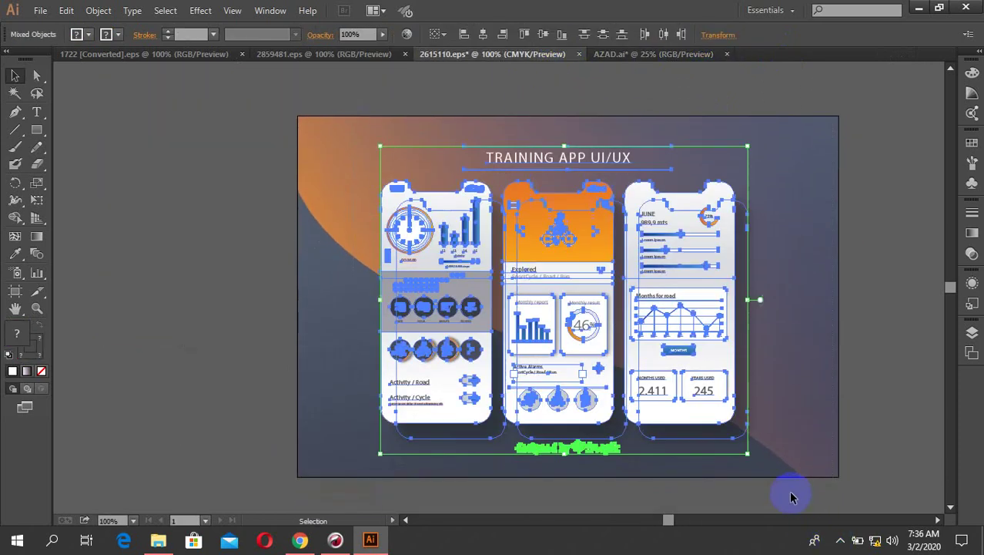
pyautogui.click(616, 55)
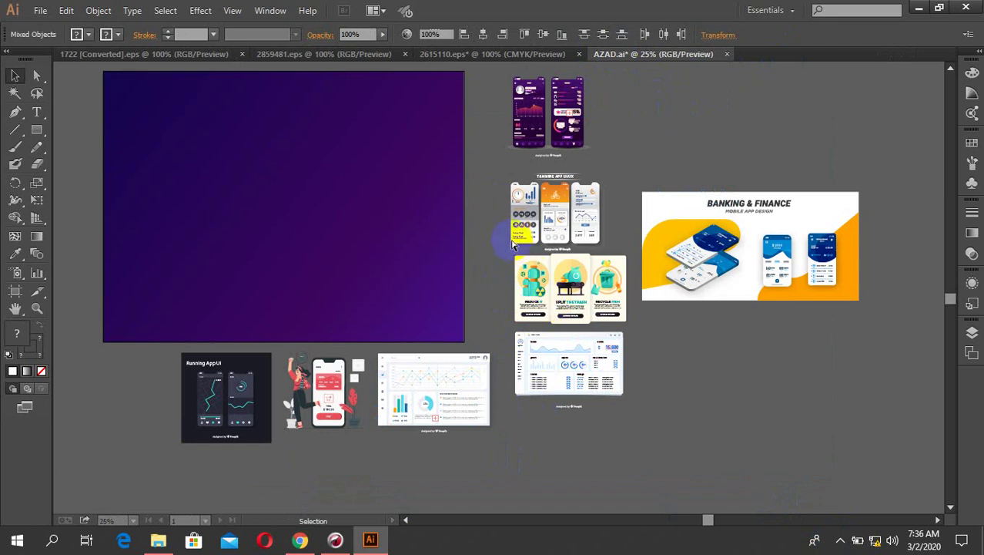
pyautogui.hotkey('ctrl', 'v')
pyautogui.moveTo(504, 276); pyautogui.dragTo(556, 466)
pyautogui.click(672, 461)
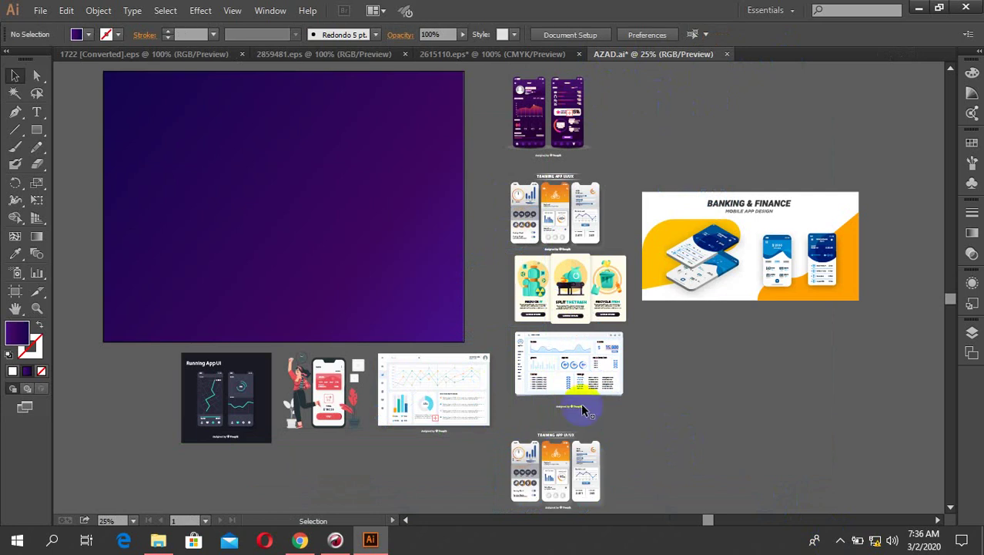
# Save AZAD.ai and close 2615110.eps without saving its changes.
pyautogui.click(39, 10)
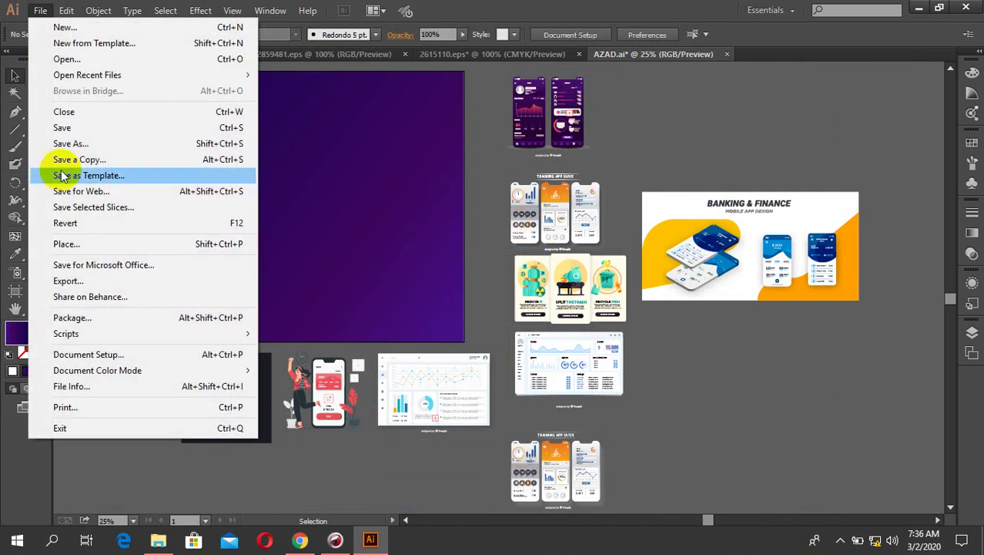
pyautogui.click(77, 130)
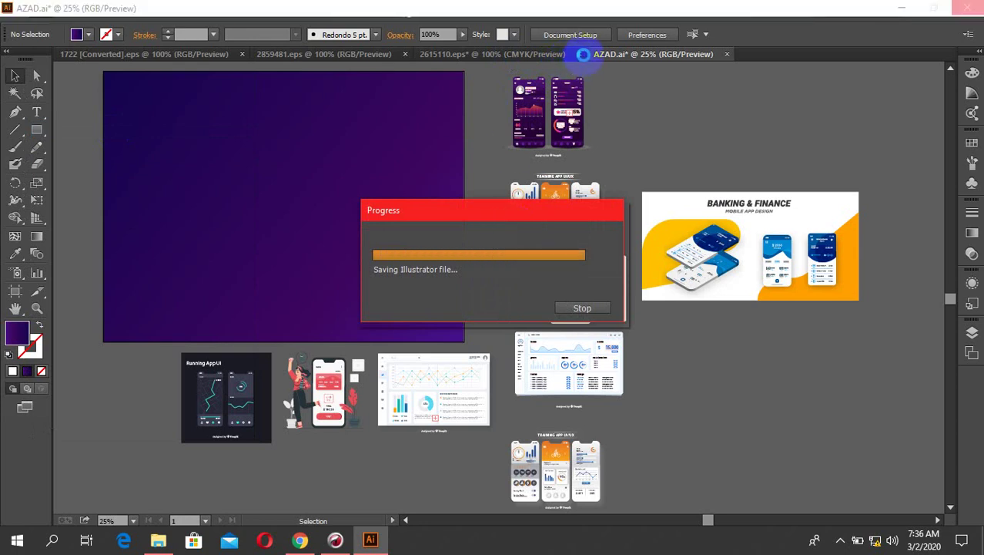
pyautogui.click(575, 54)
pyautogui.click(580, 54)
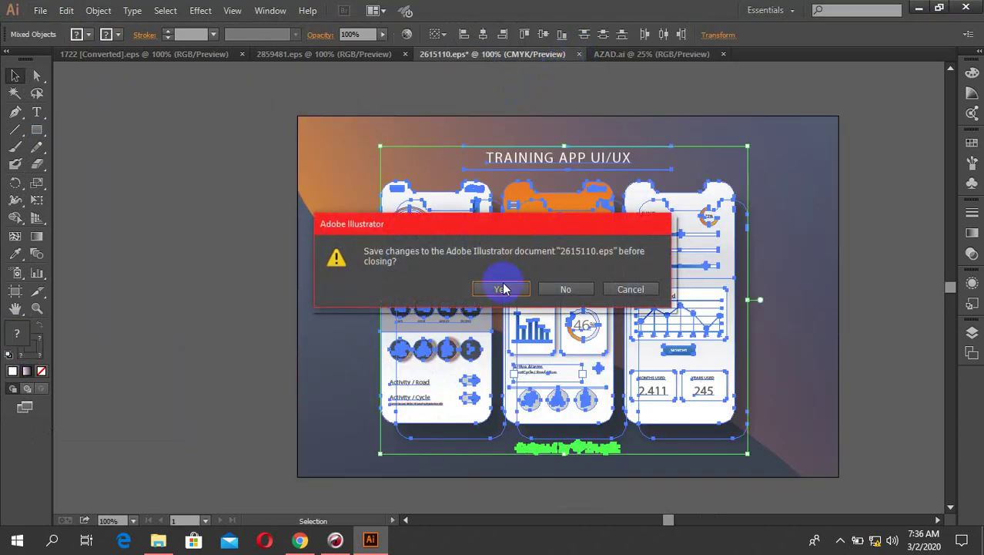
pyautogui.click(548, 285)
# Check the artwork in 2859481.eps and 1722 [Converted].eps, and return to AZAD.ai.
pyautogui.click(364, 56)
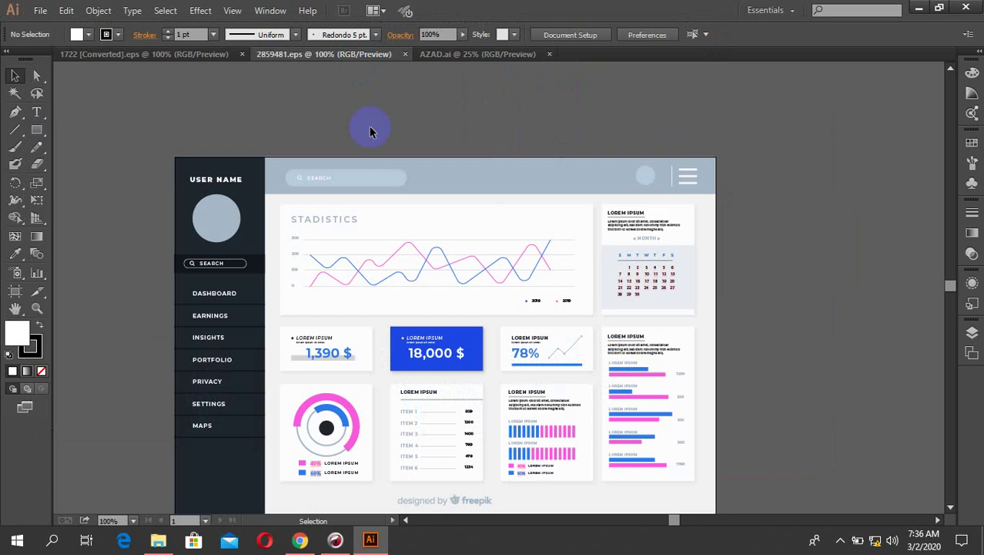
pyautogui.click(208, 54)
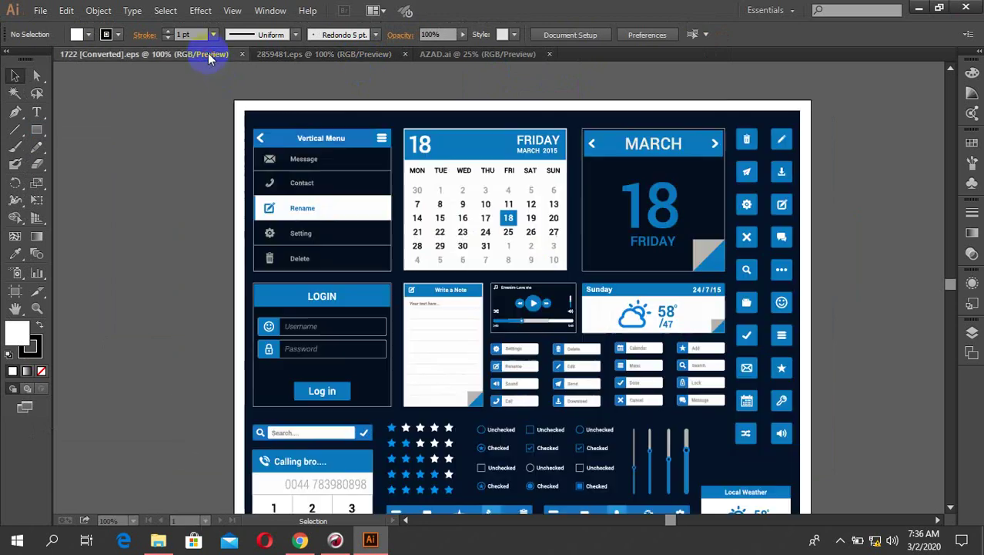
pyautogui.scroll(-2, 417, 242)
pyautogui.click(462, 54)
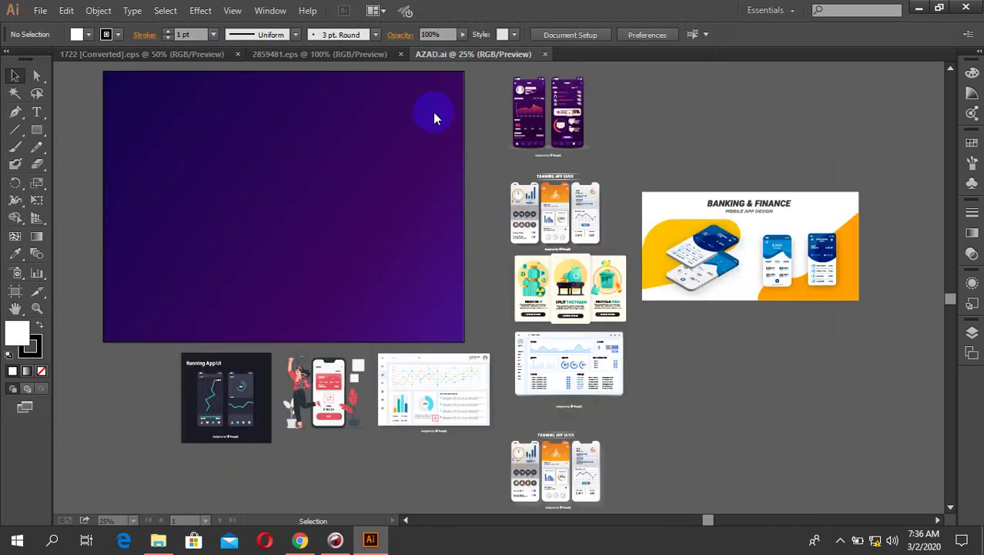
# Examine the Banking & Finance mobile app artwork beside the artboard in AZAD.ai.
pyautogui.scroll(-3, 686, 428)
pyautogui.scroll(1, 662, 437)
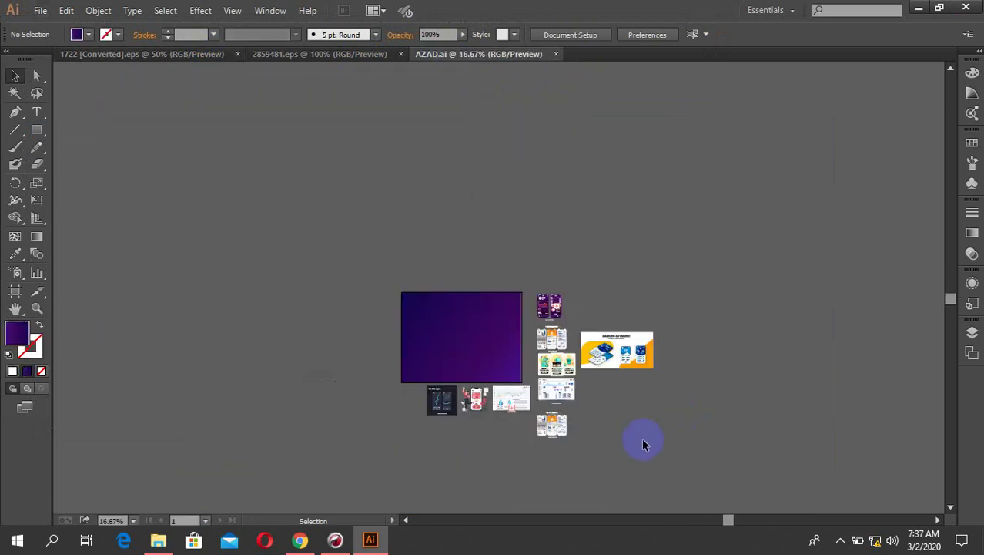
pyautogui.scroll(1, 678, 258)
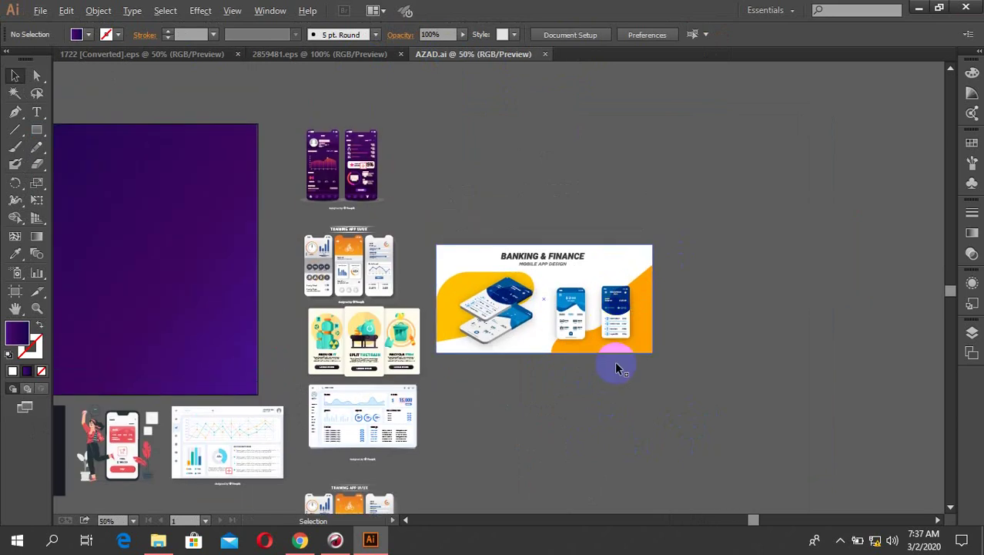
pyautogui.scroll(6, 624, 369)
pyautogui.scroll(-2, 513, 228)
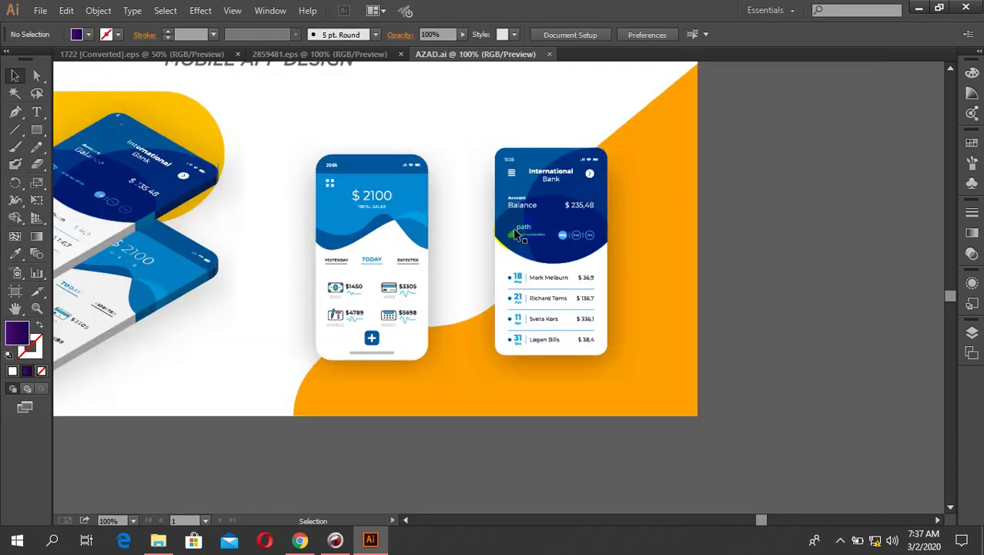
pyautogui.scroll(-1, 486, 287)
pyautogui.scroll(-2, 611, 363)
# Inspect the details of the three phone screens in the lower Training App UI/UX set.
pyautogui.moveTo(391, 408); pyautogui.dragTo(758, 297)
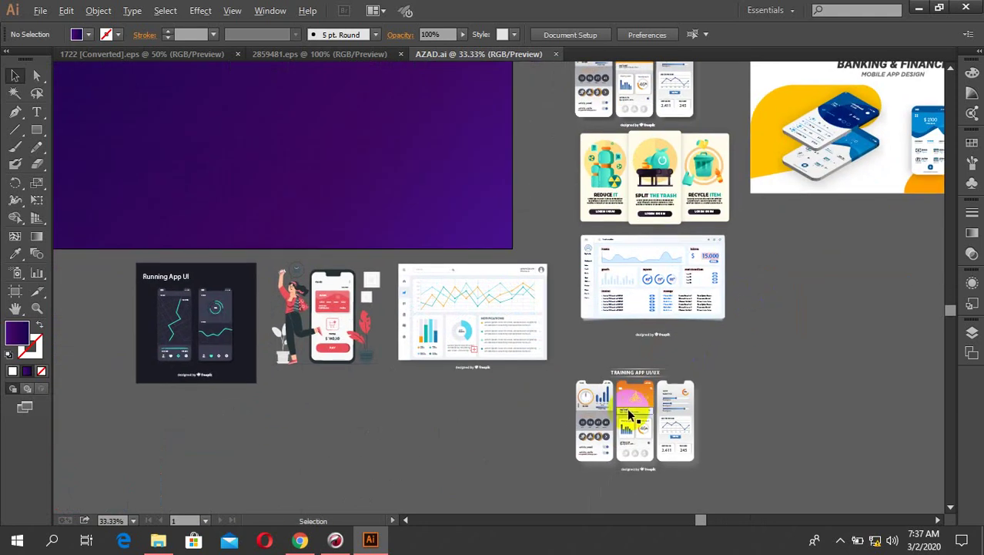
pyautogui.scroll(3, 672, 447)
pyautogui.scroll(1, 672, 446)
pyautogui.moveTo(589, 370); pyautogui.dragTo(545, 286)
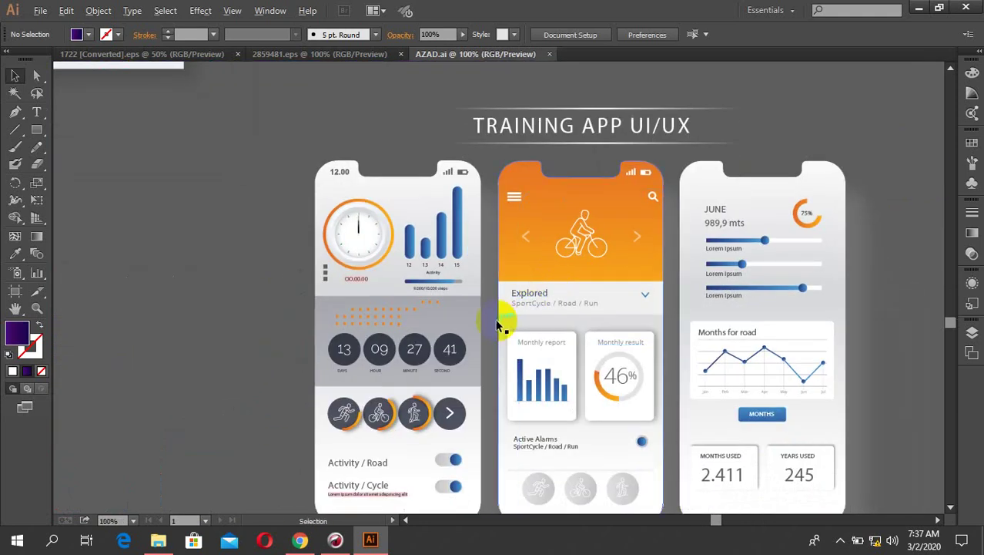
pyautogui.scroll(-2, 501, 323)
pyautogui.scroll(3, 608, 352)
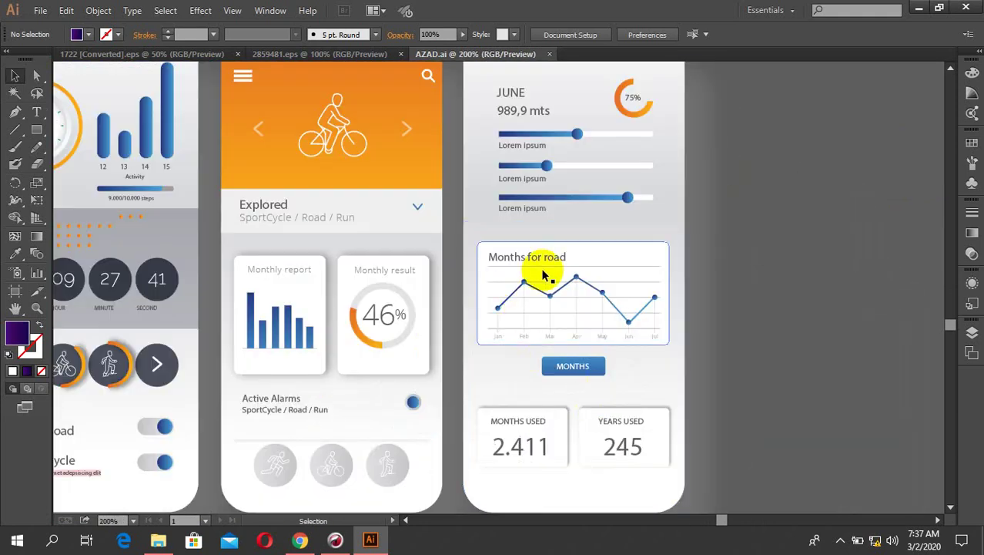
pyautogui.scroll(-2, 688, 358)
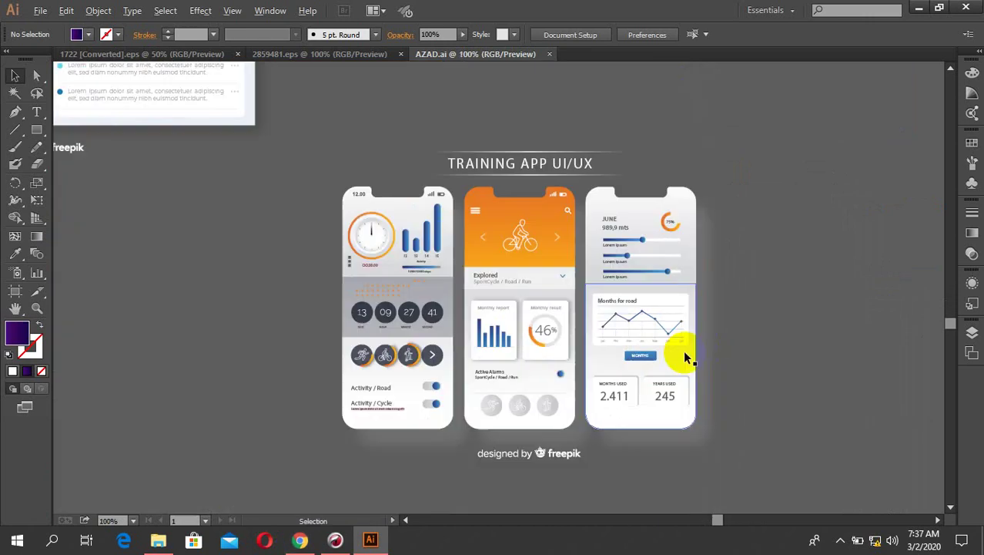
pyautogui.scroll(1, 587, 163)
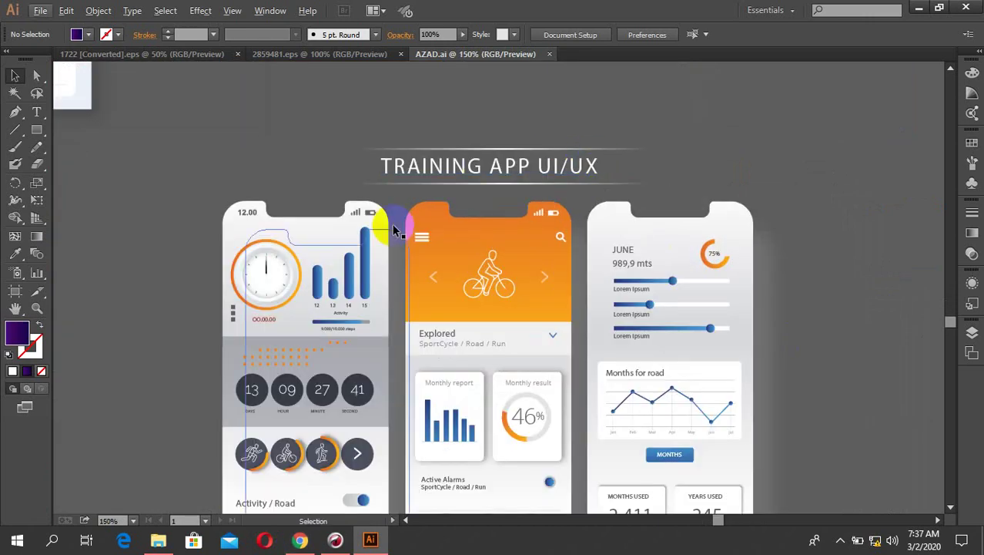
pyautogui.moveTo(374, 340); pyautogui.dragTo(376, 224)
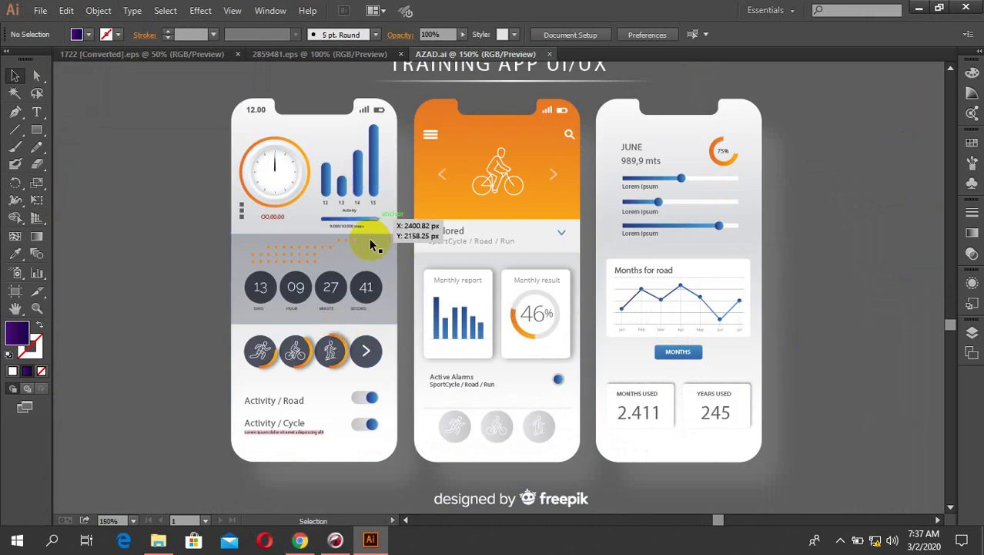
pyautogui.scroll(3, 362, 365)
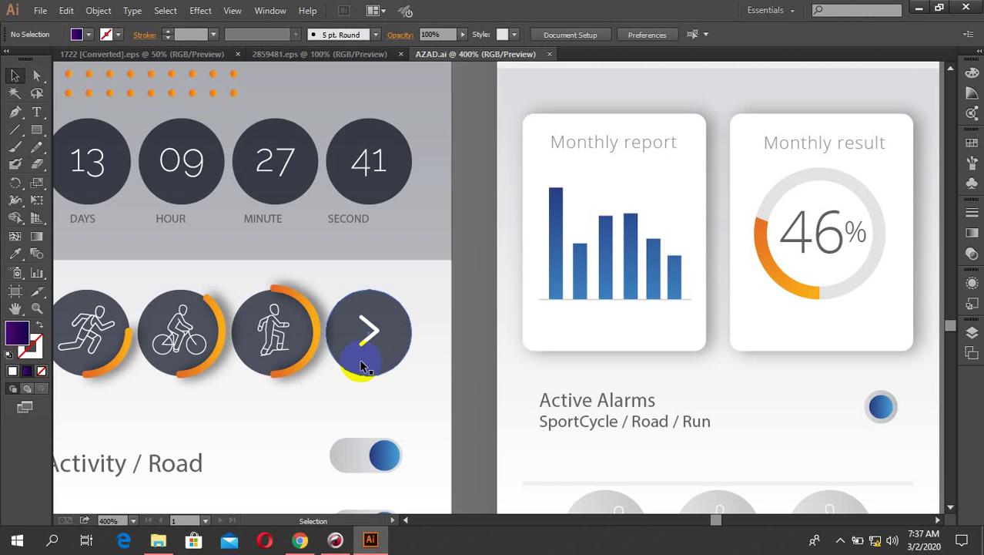
pyautogui.scroll(-2, 362, 365)
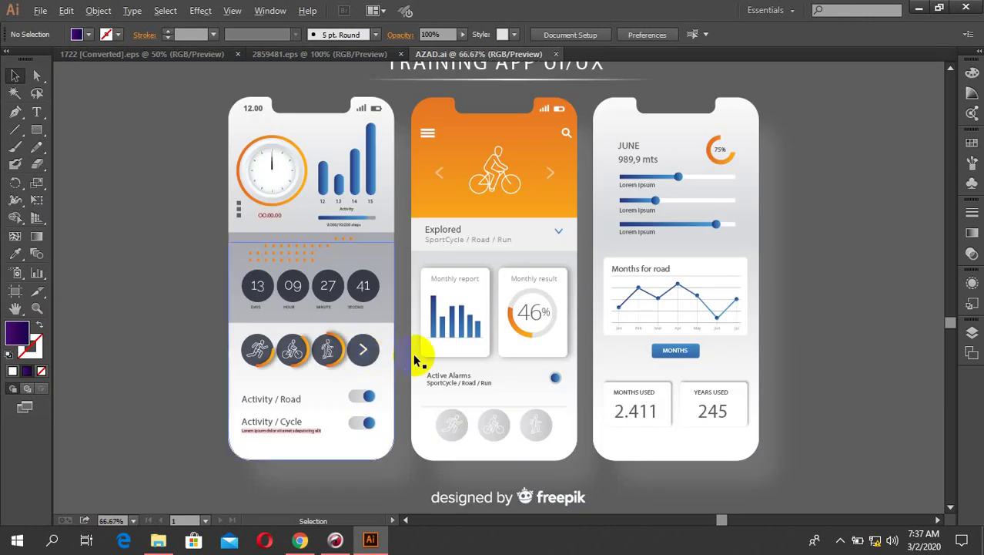
pyautogui.scroll(-4, 488, 341)
# Inspect the upper Training App UI/UX set and compare it with the artwork around it.
pyautogui.moveTo(514, 299); pyautogui.dragTo(619, 434)
pyautogui.scroll(3, 520, 128)
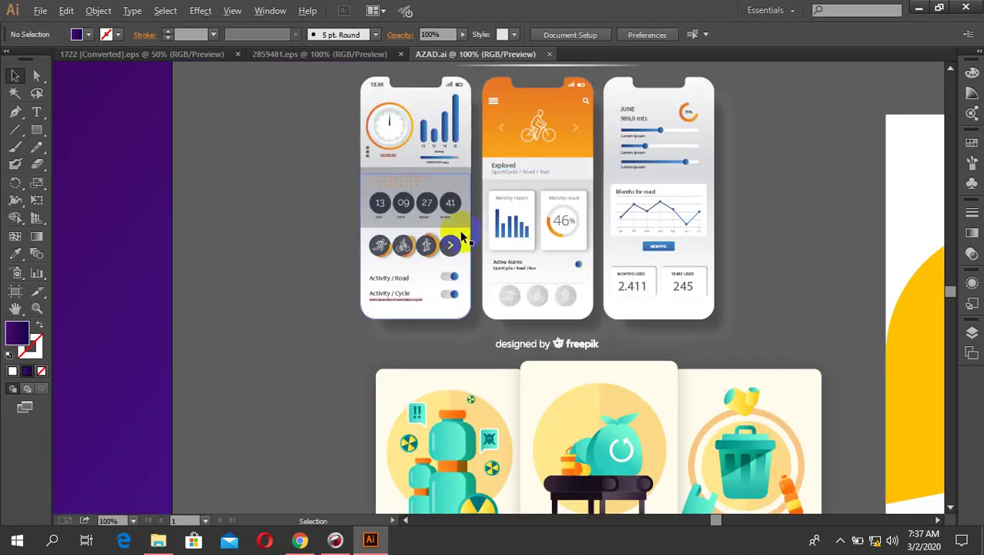
pyautogui.scroll(-1, 461, 238)
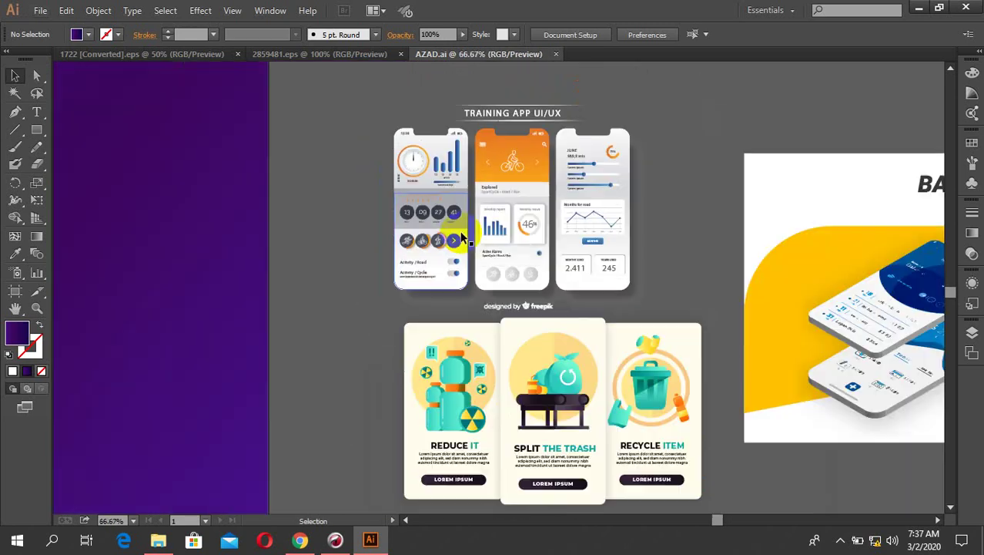
pyautogui.hscroll(2, 538, 219)
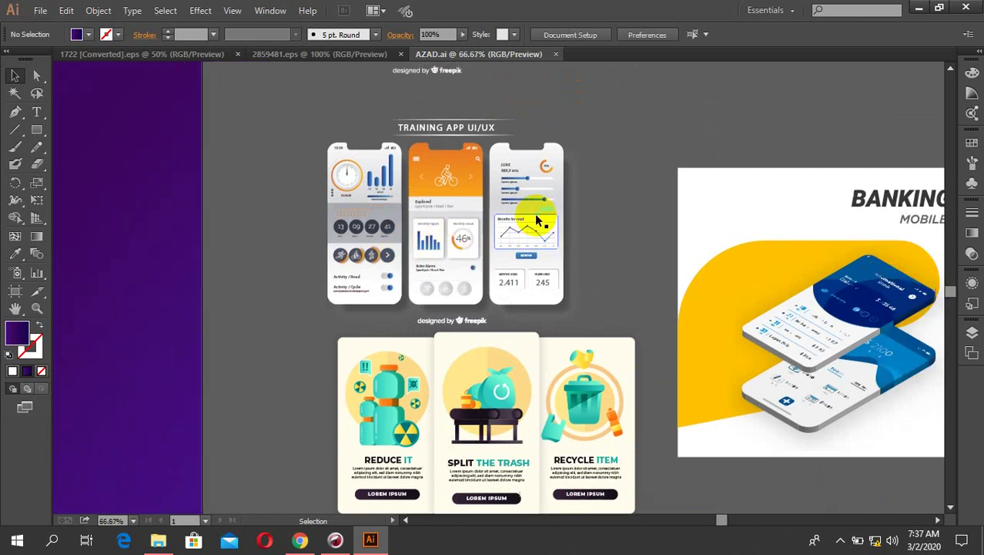
pyautogui.scroll(4, 441, 234)
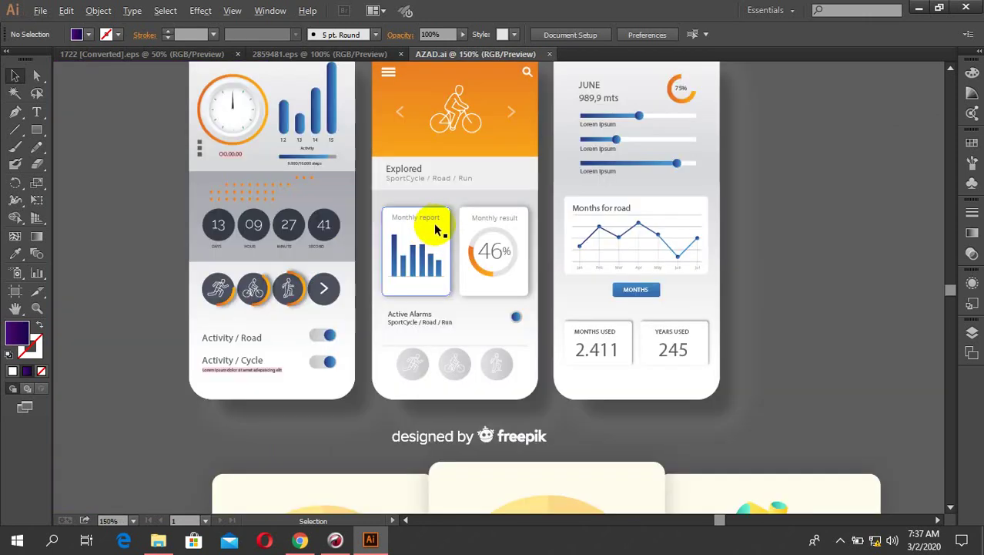
pyautogui.scroll(-3, 441, 228)
pyautogui.moveTo(454, 224); pyautogui.dragTo(493, 228)
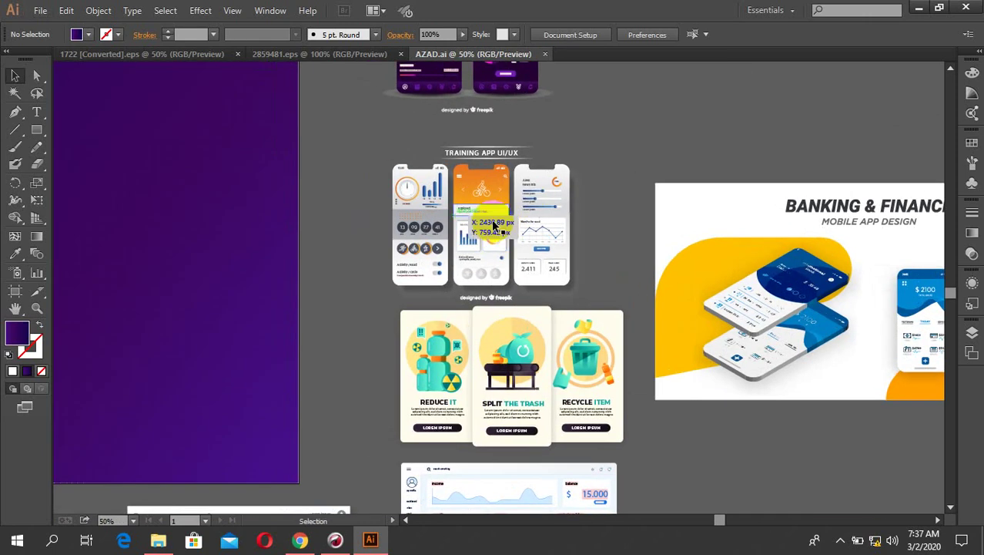
# Lock the purple gradient background rectangle.
pyautogui.click(296, 189)
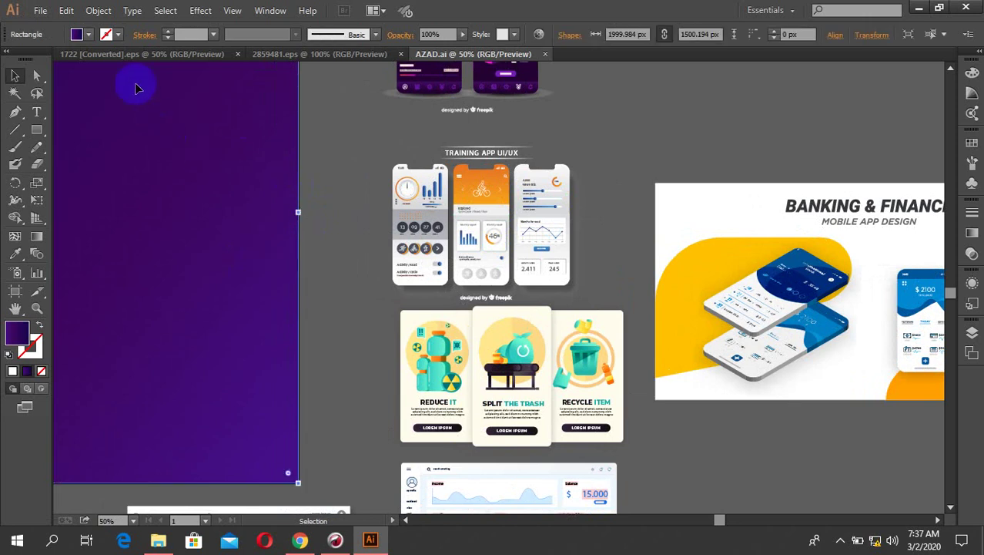
pyautogui.click(99, 10)
pyautogui.moveTo(168, 95)
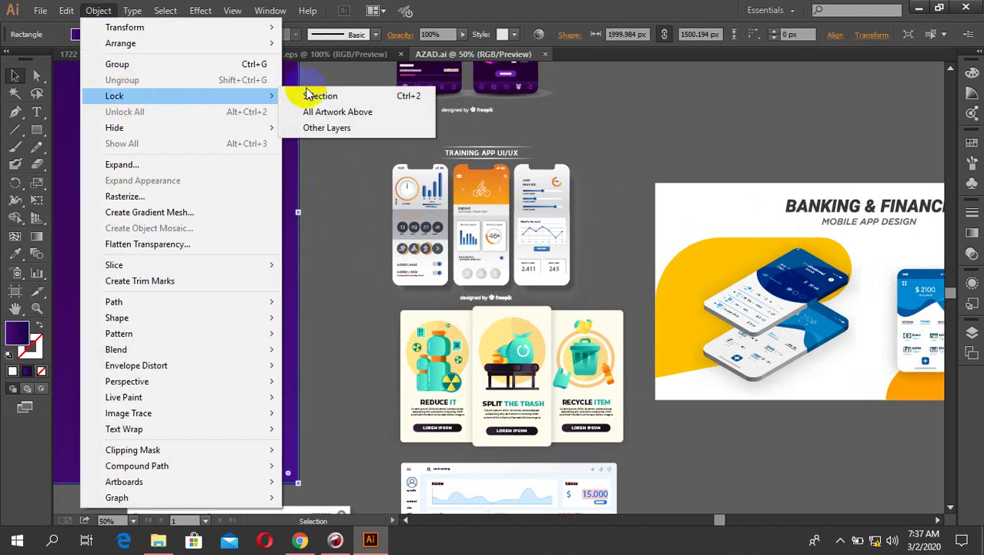
pyautogui.click(317, 96)
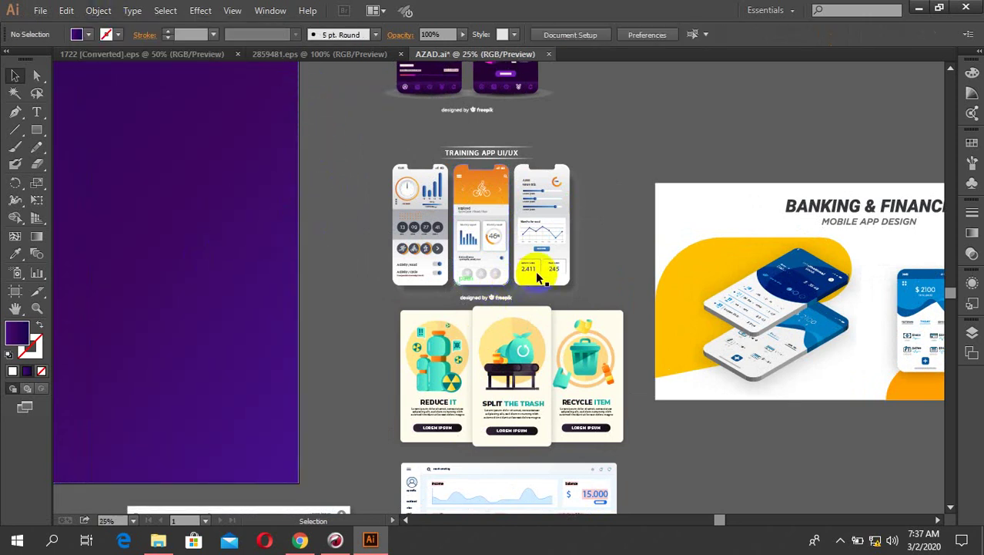
# Place a copy of the upper set's three Training App phone screens over the purple background.
pyautogui.hotkey('ctrl', '-')
pyautogui.hotkey('ctrl', '-')
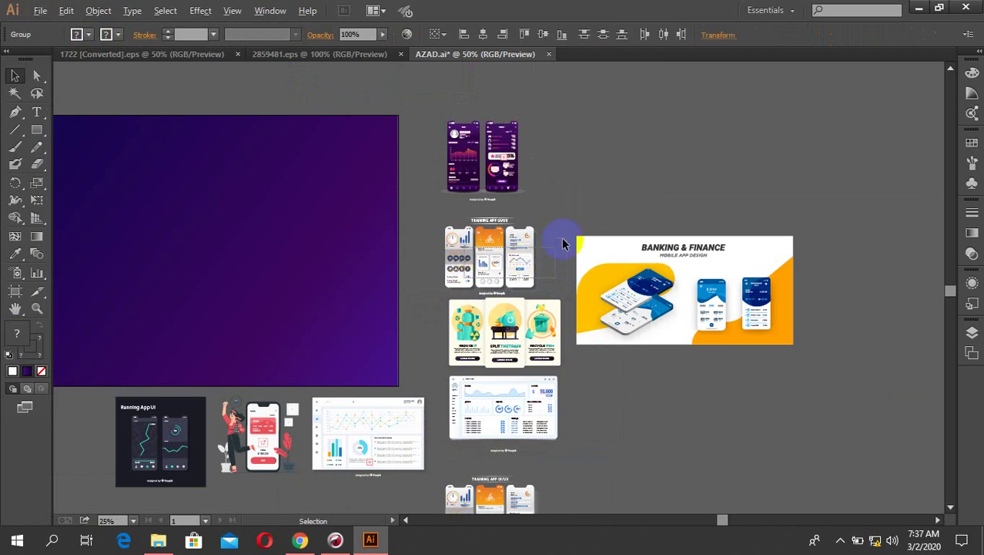
pyautogui.scroll(2, 578, 204)
pyautogui.scroll(1, 497, 245)
pyautogui.click(525, 216)
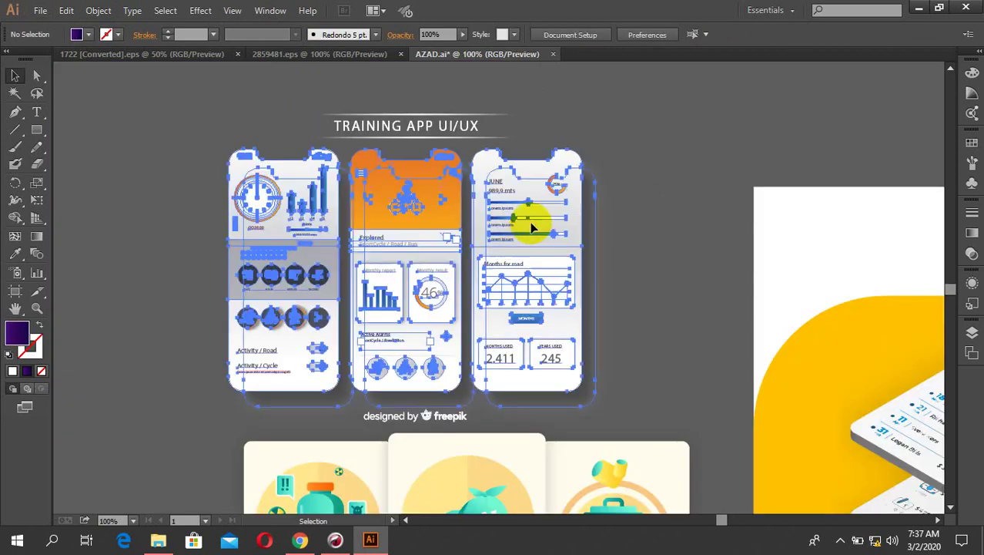
pyautogui.scroll(-3, 447, 285)
pyautogui.moveTo(472, 274); pyautogui.dragTo(254, 274)
pyautogui.press('Delete')
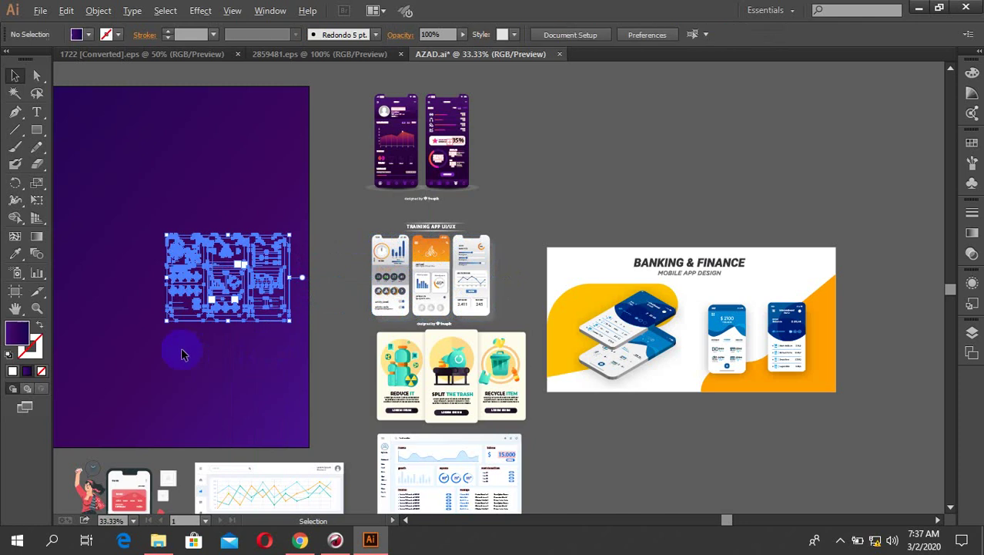
pyautogui.moveTo(197, 256); pyautogui.dragTo(174, 235)
# Bring the copied phone screens to the front of the purple background and deselect them.
pyautogui.rightClick(232, 268)
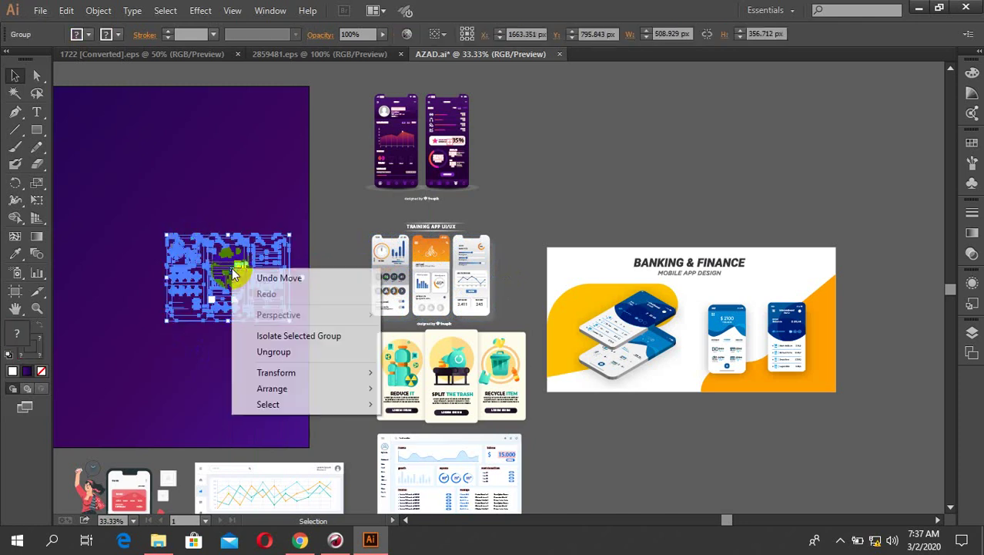
pyautogui.moveTo(281, 388)
pyautogui.click(406, 389)
pyautogui.click(171, 301)
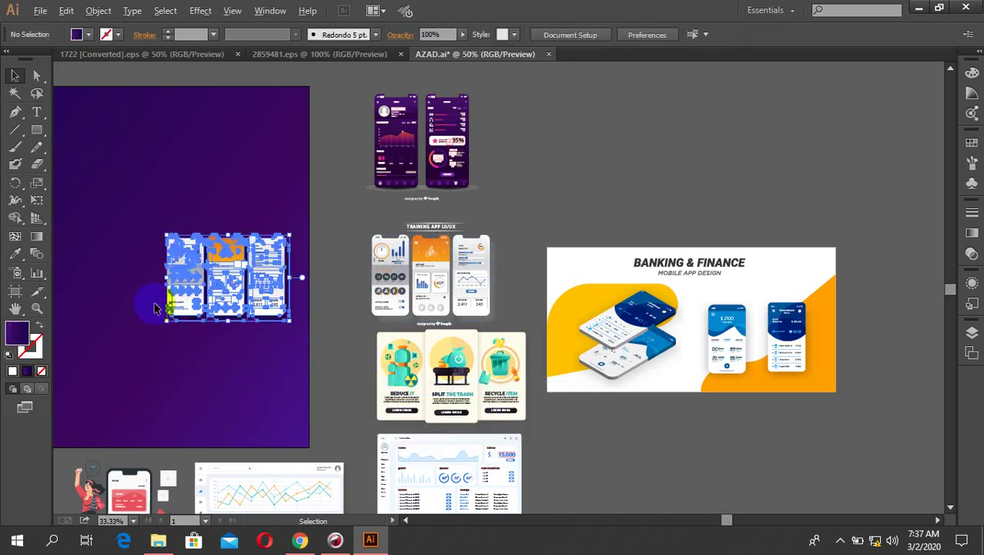
# Ungroup the copied Training App set on the purple background into separate phone screens.
pyautogui.scroll(2, 166, 305)
pyautogui.scroll(1, 275, 260)
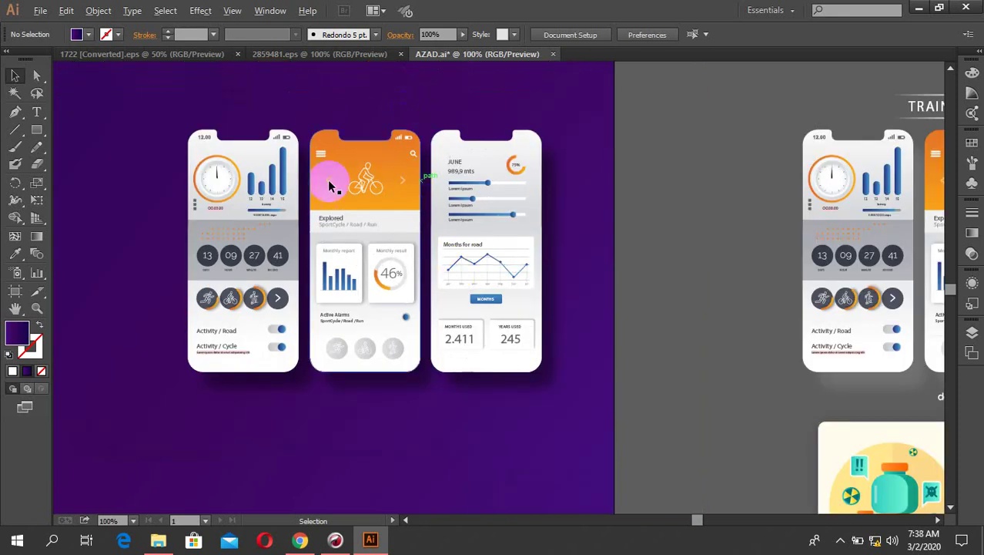
pyautogui.scroll(1, 213, 217)
pyautogui.scroll(2, 213, 214)
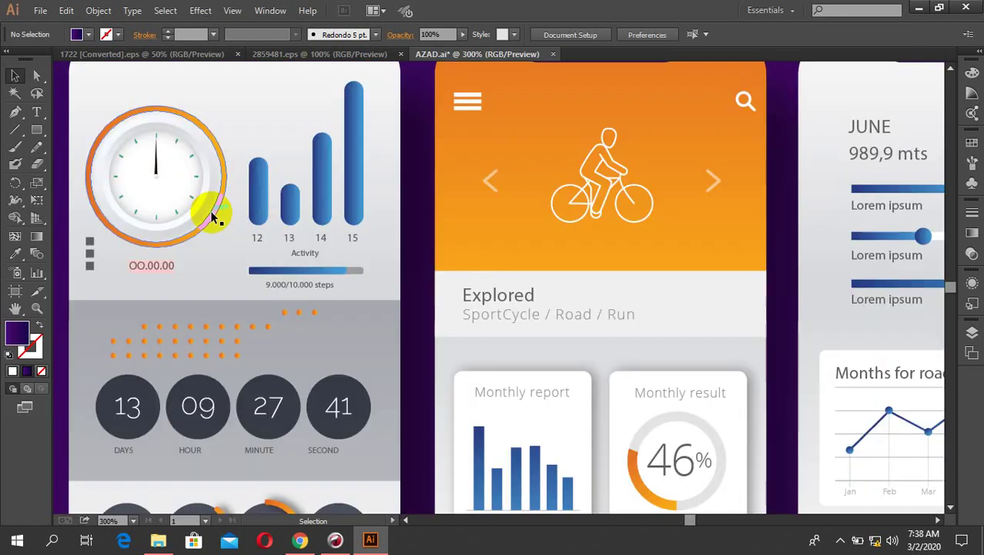
pyautogui.scroll(-2, 345, 182)
pyautogui.click(333, 178)
pyautogui.rightClick(331, 177)
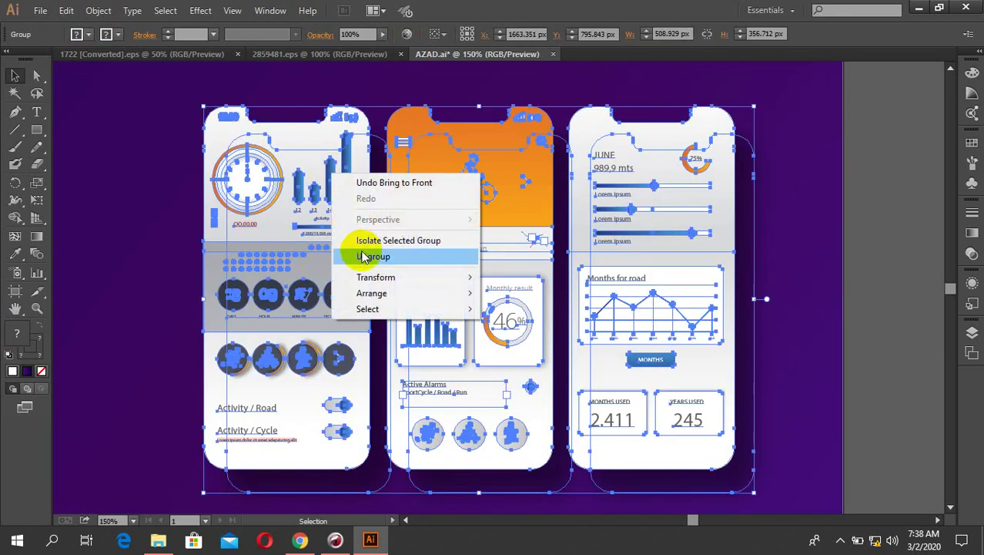
pyautogui.click(351, 253)
pyautogui.click(165, 202)
# Ungroup the first phone screen, the one with the clock and activity bars, and deselect it.
pyautogui.click(329, 184)
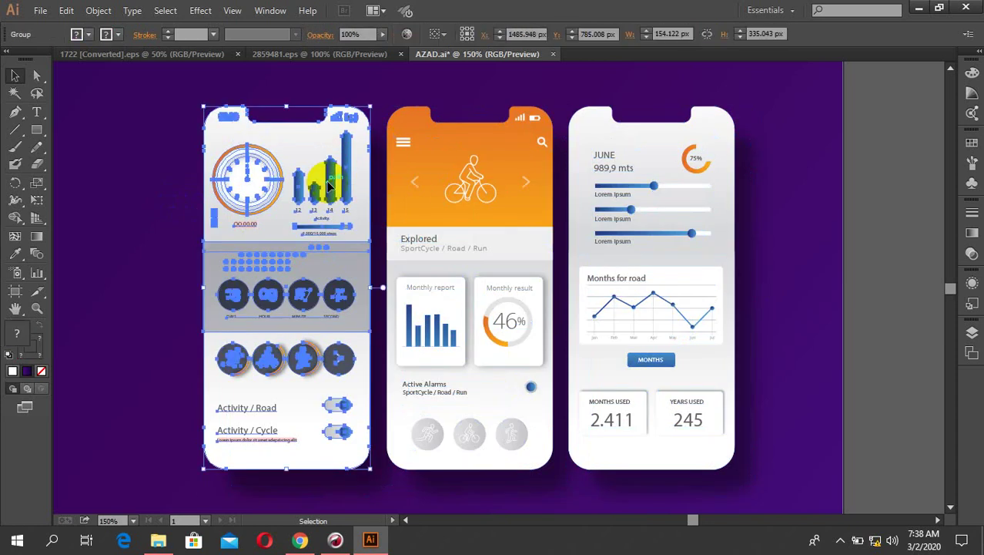
pyautogui.rightClick(327, 184)
pyautogui.click(353, 266)
pyautogui.click(141, 240)
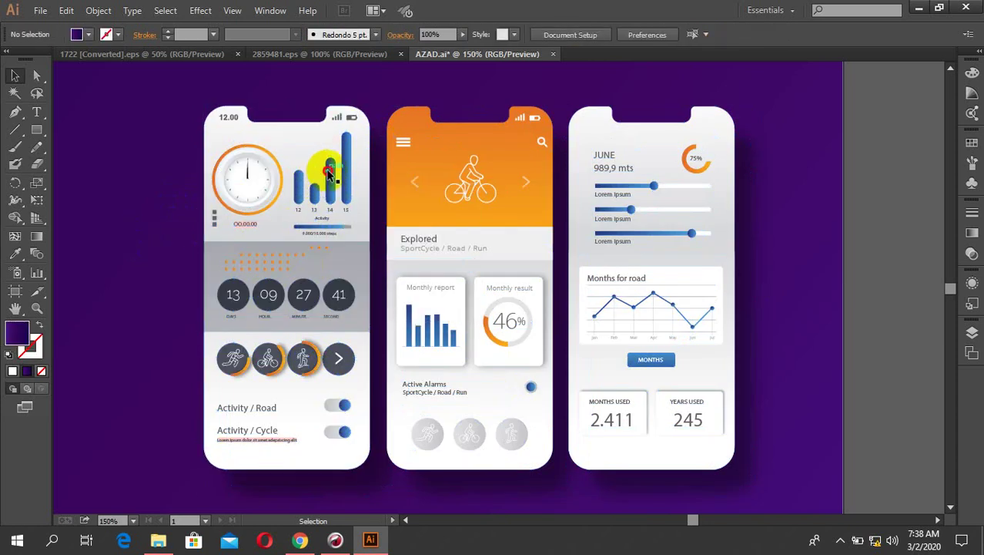
# Move the blue activity bars off the first phone screen onto the empty purple area above it and deselect them.
pyautogui.click(330, 173)
pyautogui.scroll(-3, 333, 189)
pyautogui.moveTo(329, 184); pyautogui.dragTo(340, 92)
pyautogui.click(342, 150)
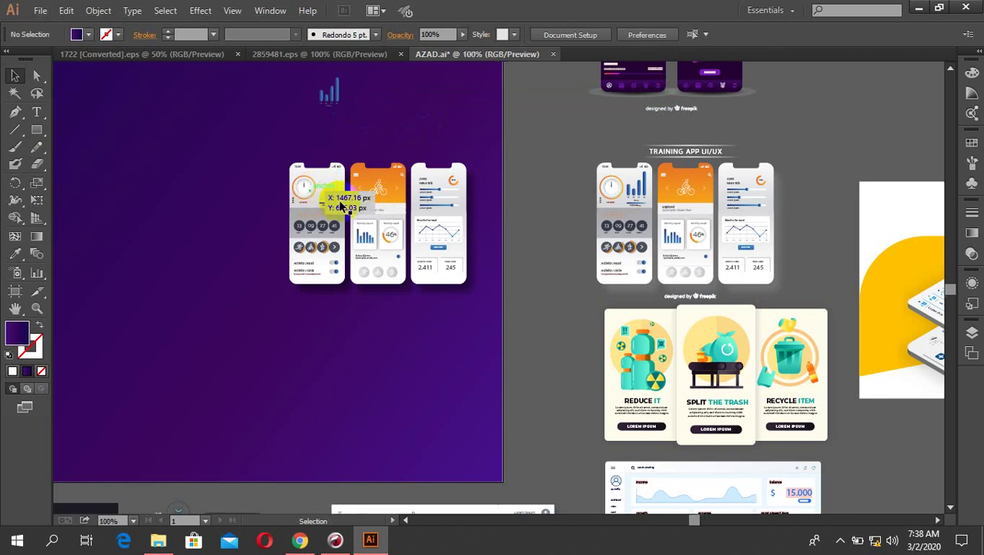
# Ungroup the white dashboard artwork with the multicoloured line chart and deselect its parts.
pyautogui.scroll(4, 343, 196)
pyautogui.scroll(-5, 363, 188)
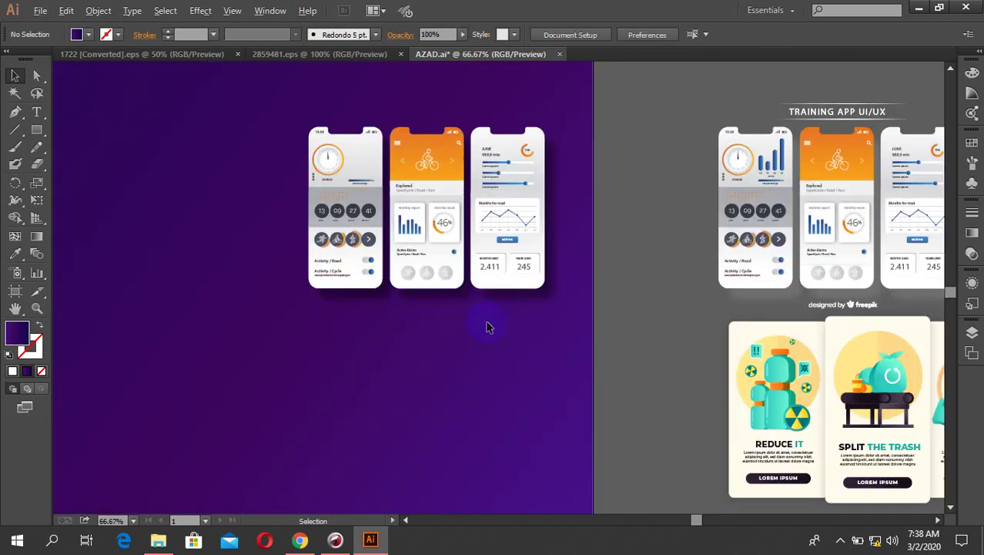
pyautogui.scroll(-2, 516, 308)
pyautogui.scroll(-2, 455, 324)
pyautogui.scroll(8, 455, 332)
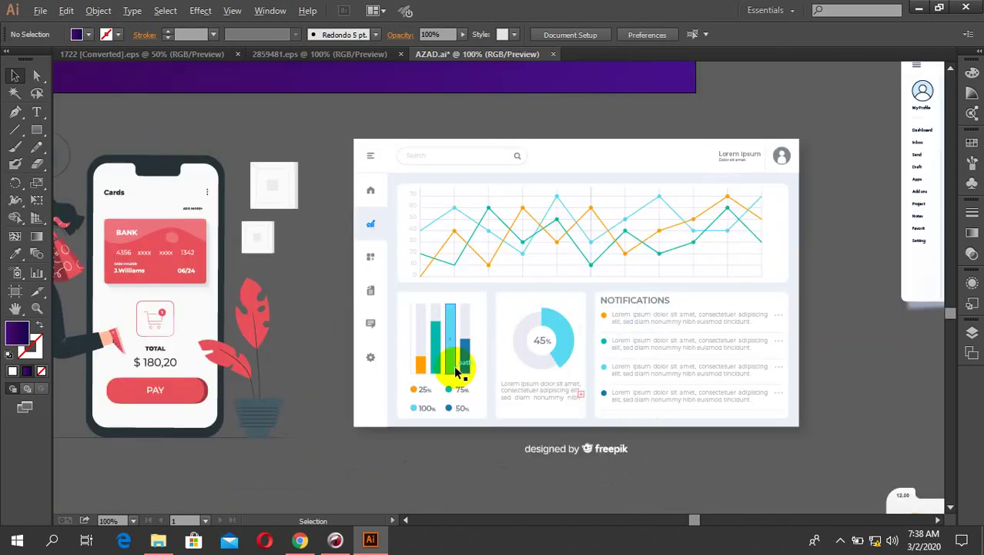
pyautogui.click(447, 356)
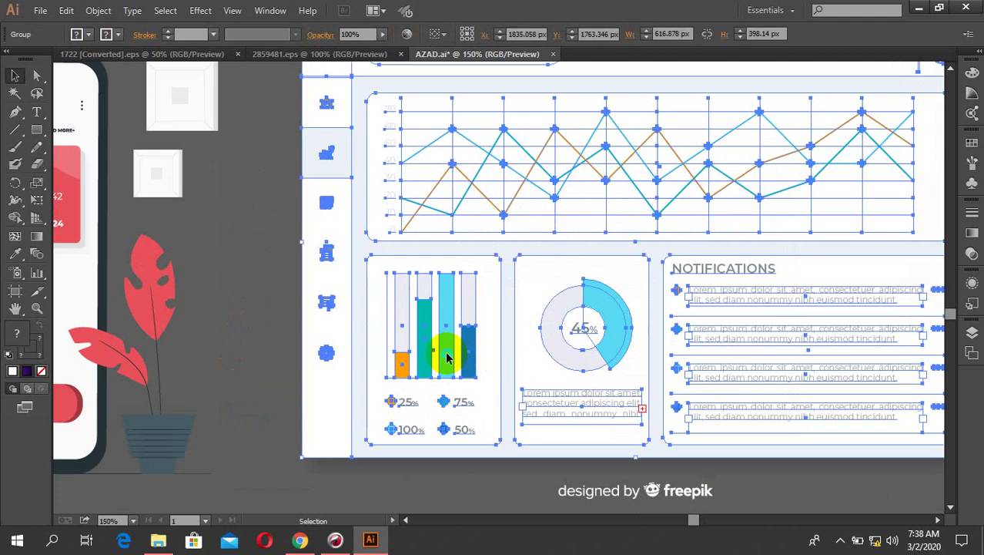
pyautogui.rightClick(447, 356)
pyautogui.click(484, 435)
pyautogui.click(307, 363)
# Place a copy of the dashboard's coloured bar chart card over the phone screens on the purple background.
pyautogui.click(409, 355)
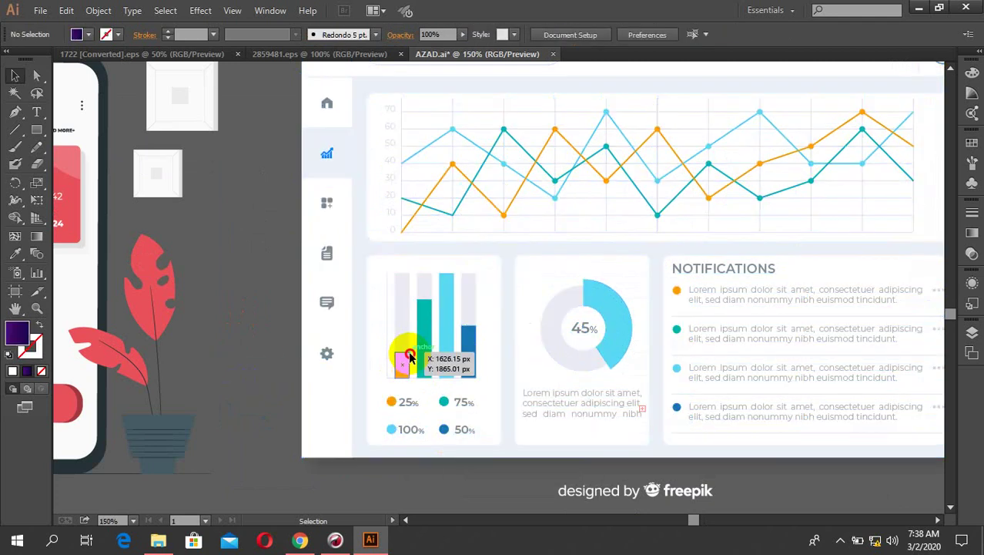
pyautogui.scroll(-6, 468, 420)
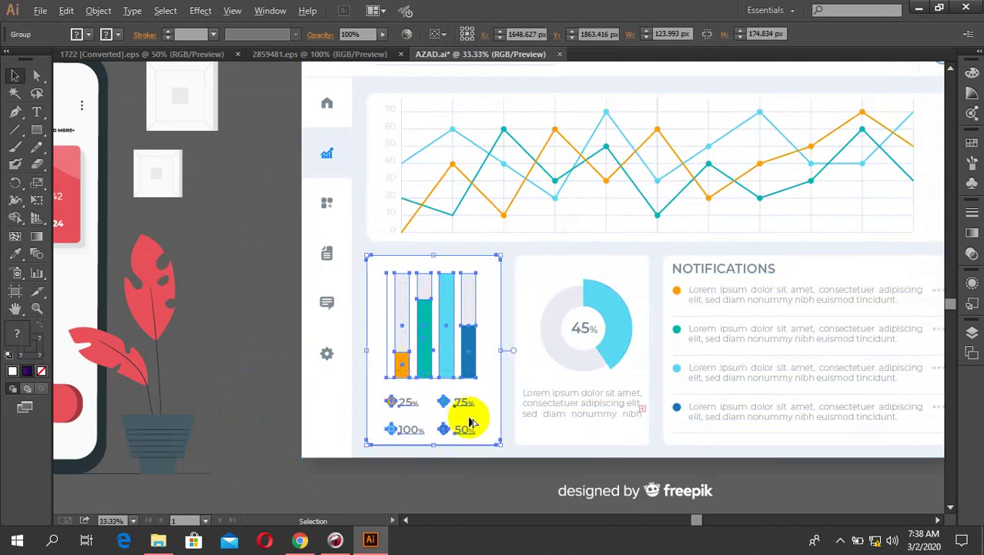
pyautogui.moveTo(467, 419); pyautogui.dragTo(455, 198)
pyautogui.scroll(5, 445, 302)
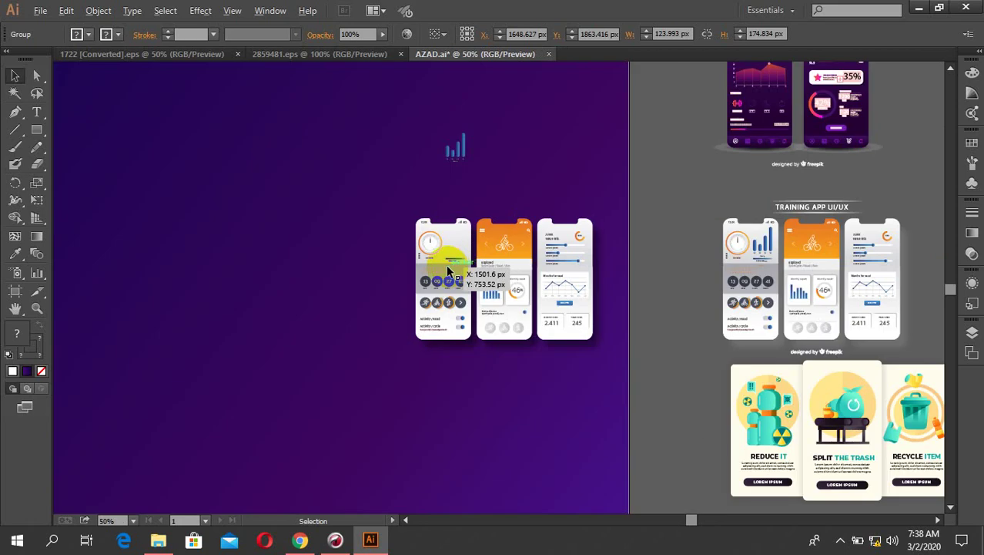
pyautogui.hotkey('ctrl', 'v')
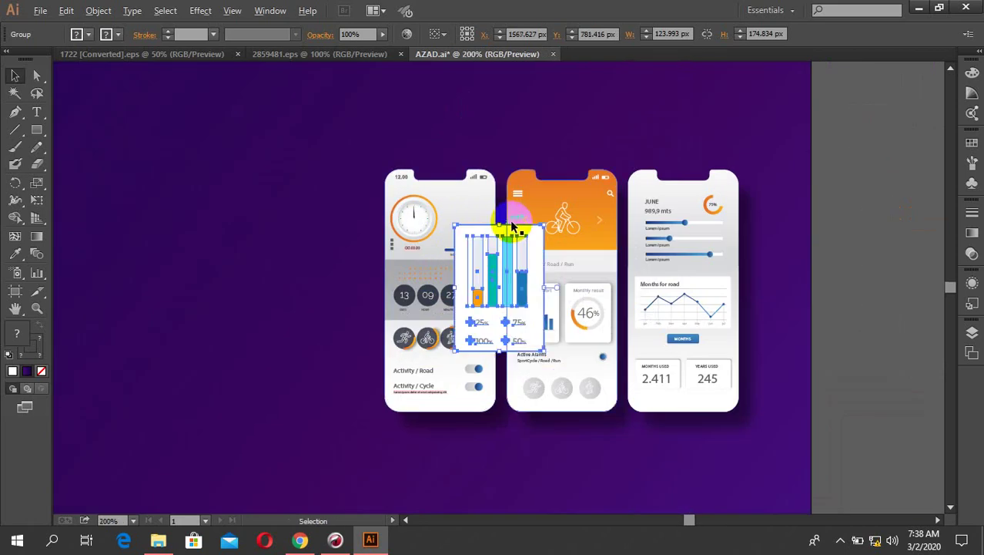
# Scale the copied chart card to about 55 x 77 px and position it beside the clock on the first phone.
pyautogui.scroll(2, 511, 222)
pyautogui.moveTo(501, 278); pyautogui.dragTo(447, 183)
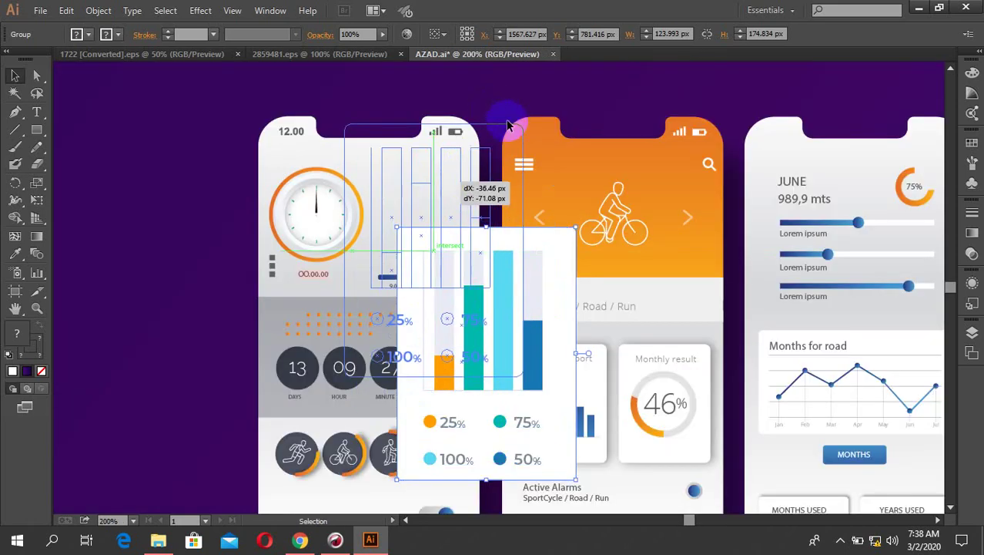
pyautogui.moveTo(521, 125); pyautogui.dragTo(473, 195)
pyautogui.moveTo(437, 249); pyautogui.dragTo(432, 213)
pyautogui.scroll(2, 447, 172)
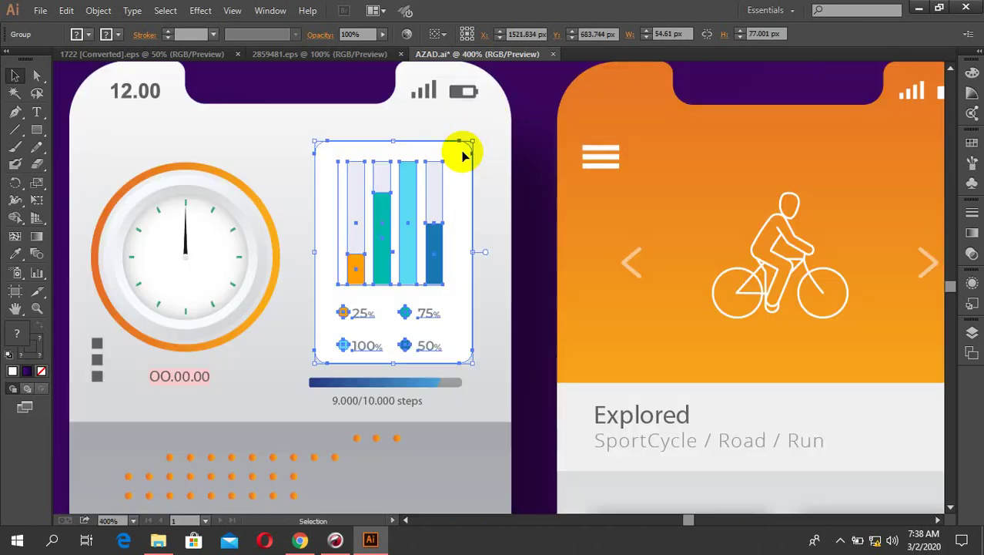
# Delete the white backing rectangle inside the copied chart group and leave the group.
pyautogui.doubleClick(454, 220)
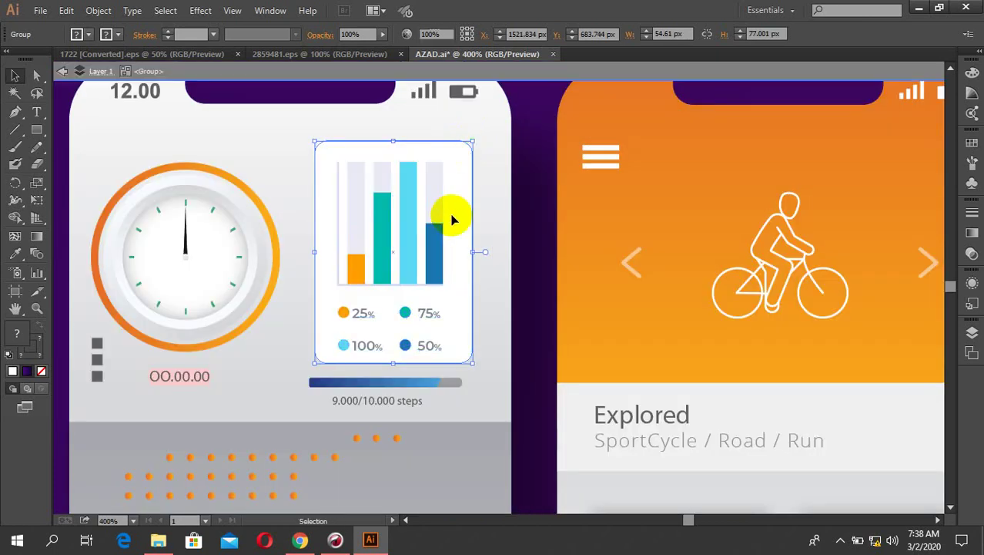
pyautogui.press('Delete')
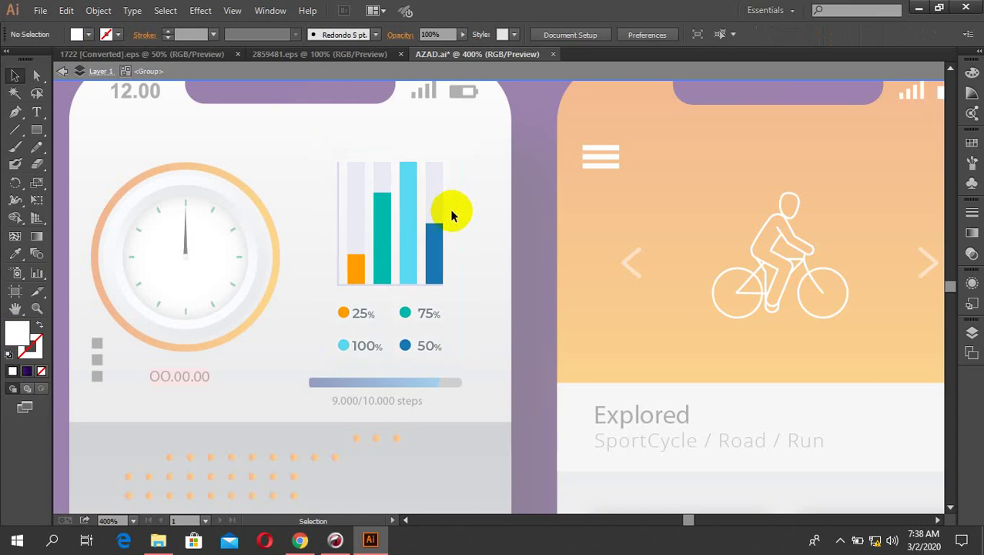
pyautogui.press('Escape')
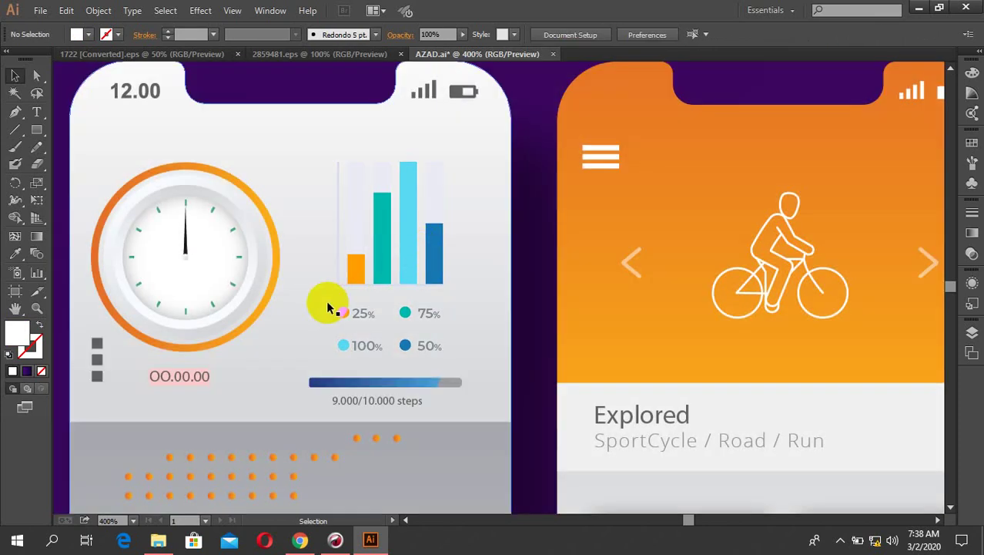
# Shift the coloured bar chart slightly down and left, just above the steps progress bar.
pyautogui.scroll(-2, 384, 281)
pyautogui.click(381, 308)
pyautogui.scroll(3, 373, 320)
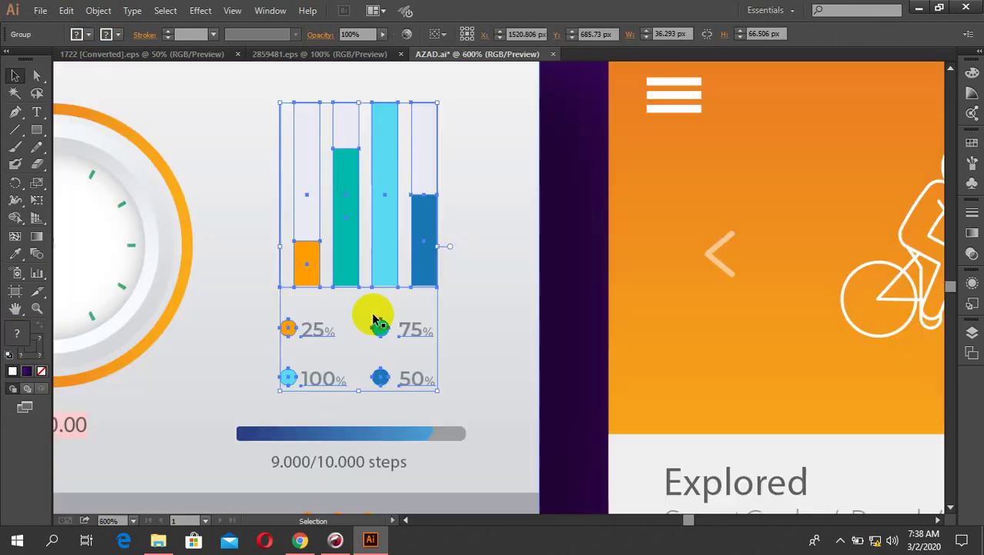
pyautogui.moveTo(379, 322); pyautogui.dragTo(409, 330)
pyautogui.scroll(-1, 409, 330)
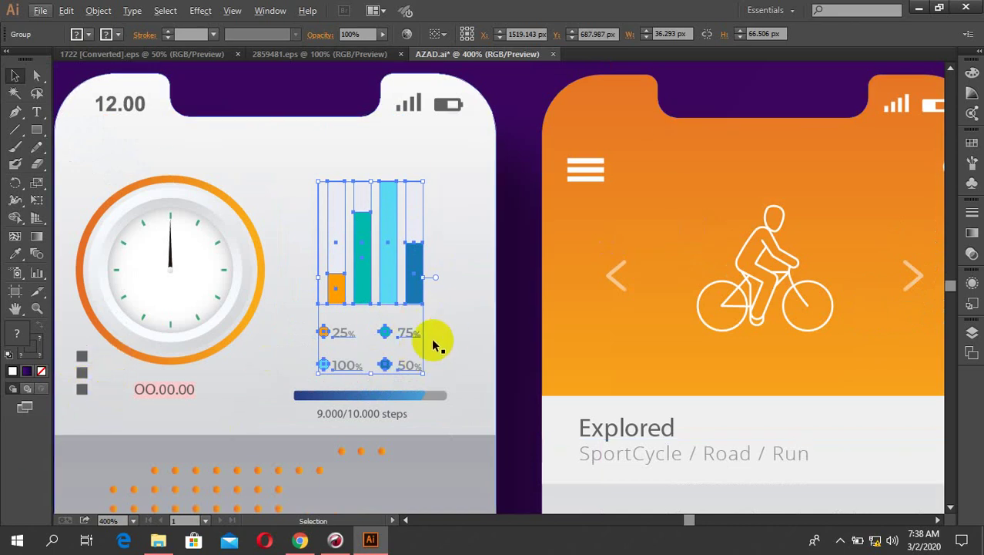
pyautogui.scroll(-1, 395, 307)
pyautogui.hotkey('ctrl', '-')
pyautogui.hotkey('ctrl', '-')
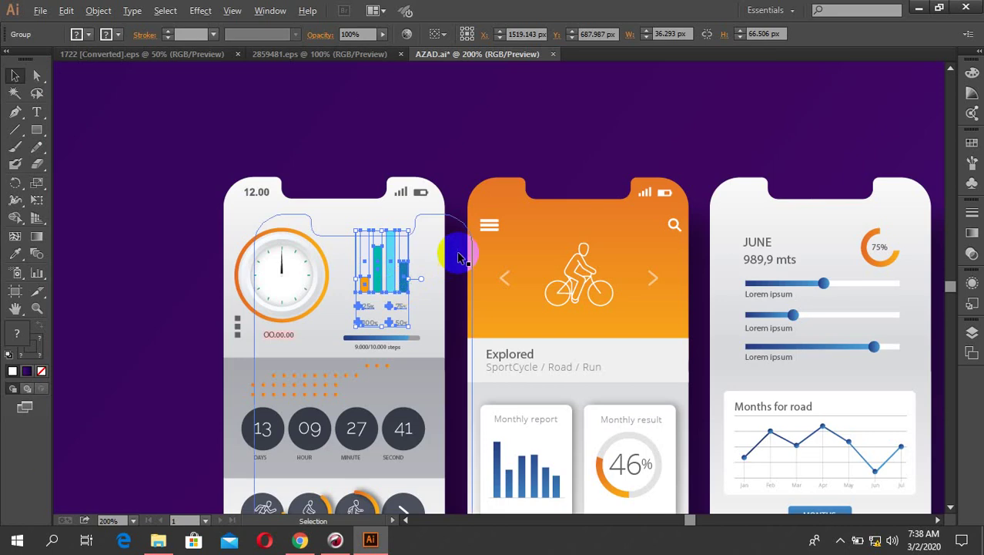
pyautogui.scroll(1, 363, 329)
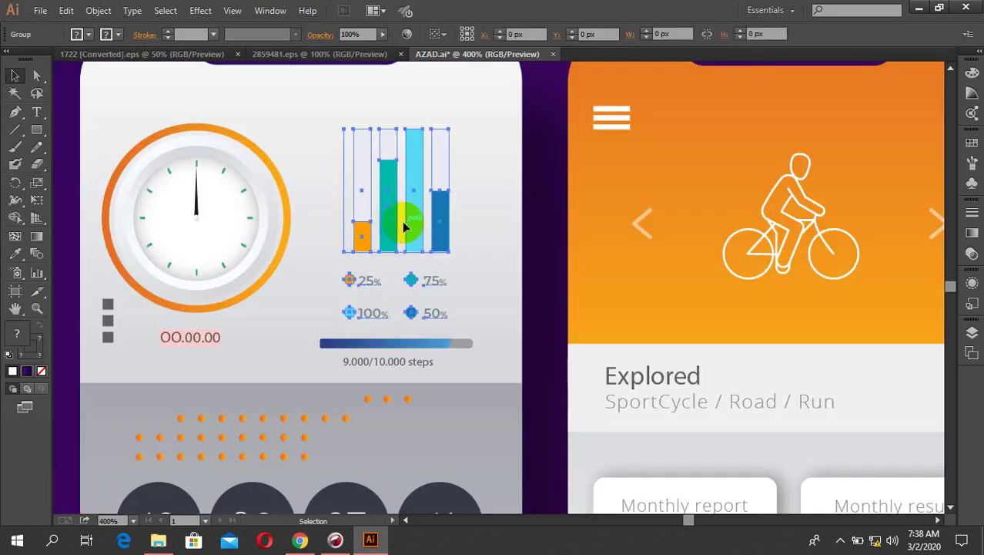
# Enlarge the coloured bar chart to about 43 x 79 px, move it up from the progress bar and deselect it.
pyautogui.moveTo(451, 129); pyautogui.dragTo(460, 110)
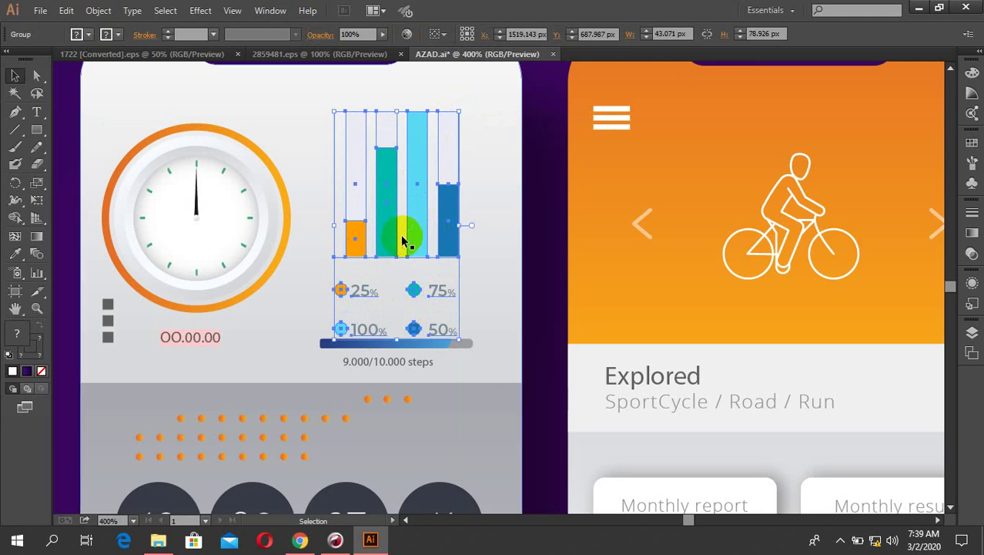
pyautogui.moveTo(411, 231); pyautogui.dragTo(408, 211)
pyautogui.hotkey('ctrl', 'shift', 'a')
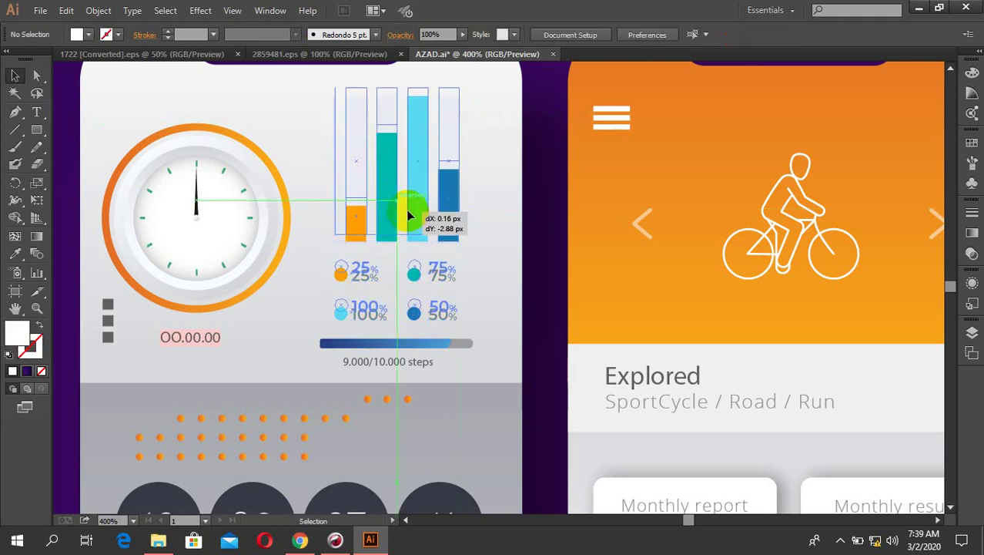
pyautogui.scroll(-3, 332, 356)
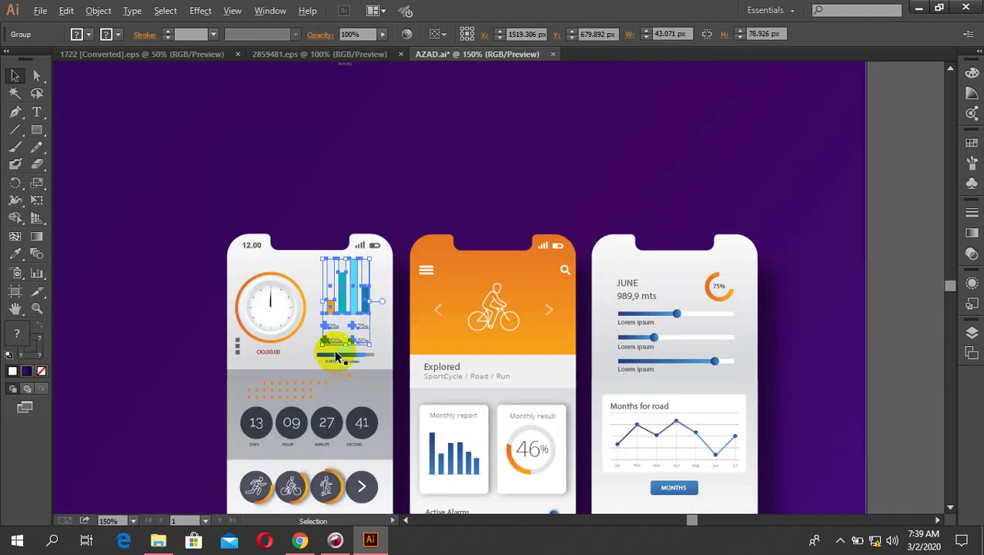
pyautogui.click(408, 166)
pyautogui.scroll(-2, 347, 290)
pyautogui.scroll(2, 344, 329)
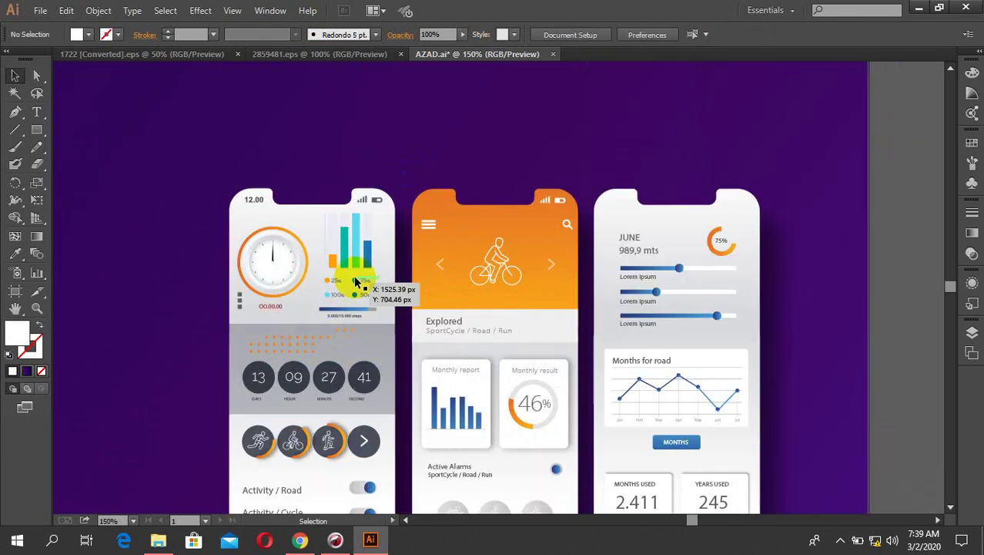
# Reduce the coloured bar chart to about 37 x 68 px, lower it slightly and deselect it.
pyautogui.click(355, 277)
pyautogui.scroll(2, 377, 212)
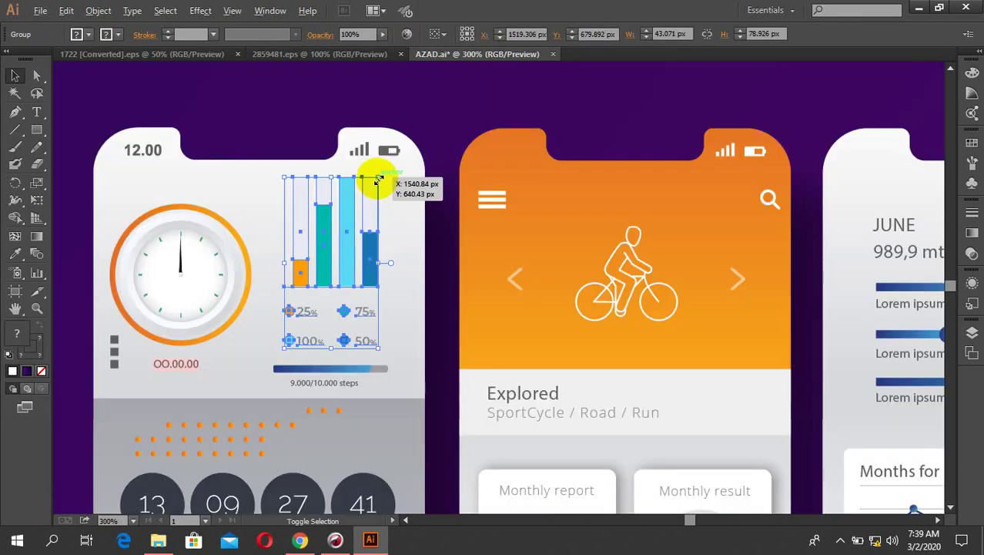
pyautogui.moveTo(379, 179); pyautogui.dragTo(374, 189)
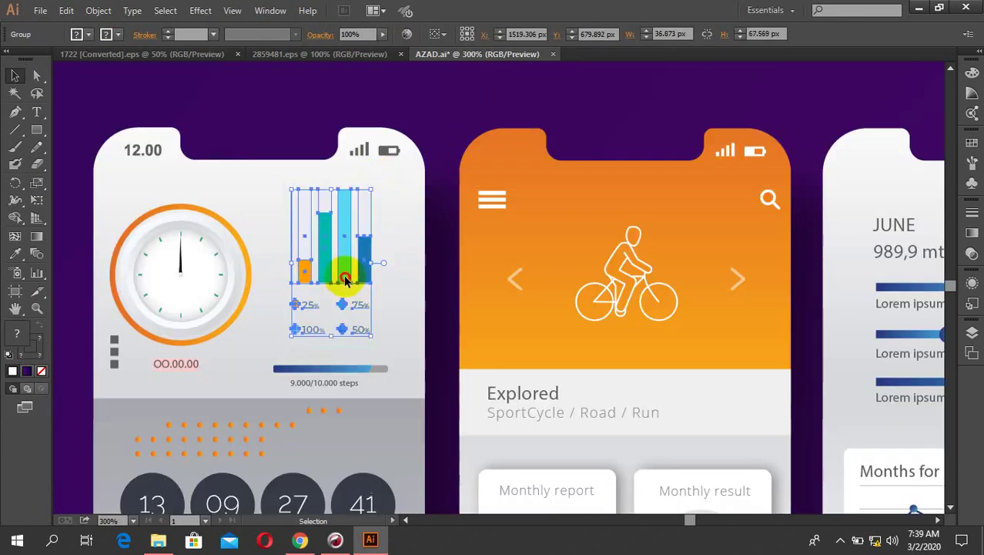
pyautogui.moveTo(344, 279); pyautogui.dragTo(345, 285)
pyautogui.scroll(-1, 345, 285)
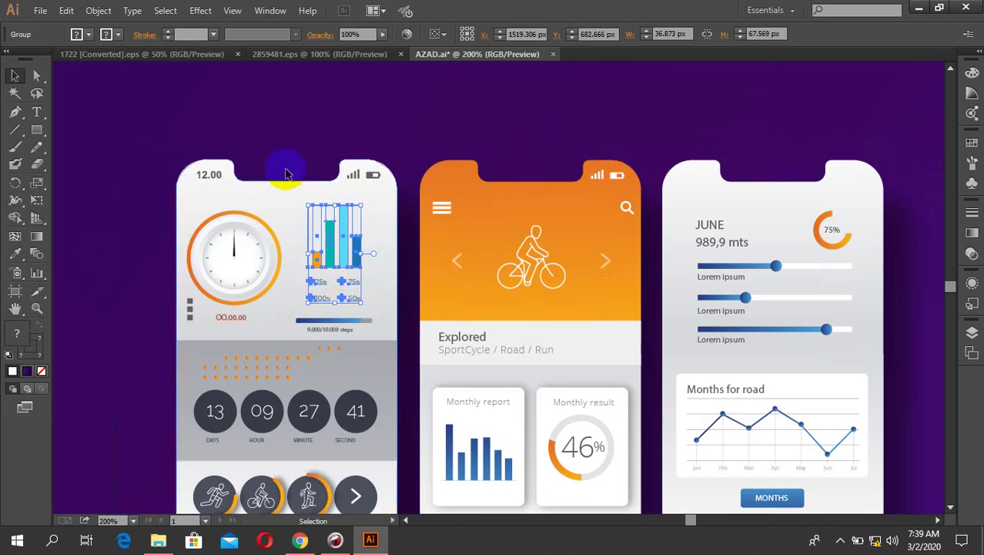
pyautogui.click(286, 174)
pyautogui.click(840, 541)
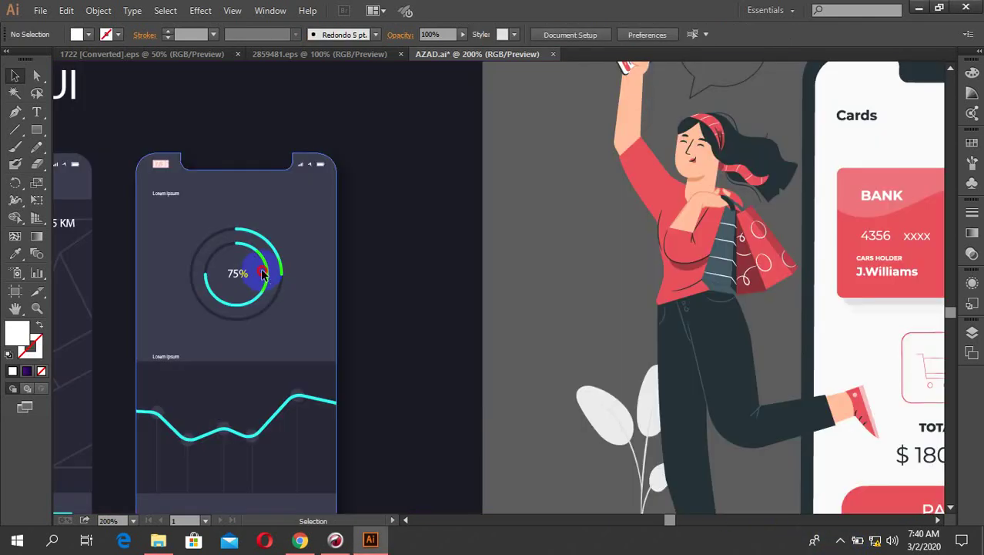
# Ungroup the Running App phone screen that contains the 75% ring gauge and deselect its parts.
pyautogui.click(261, 269)
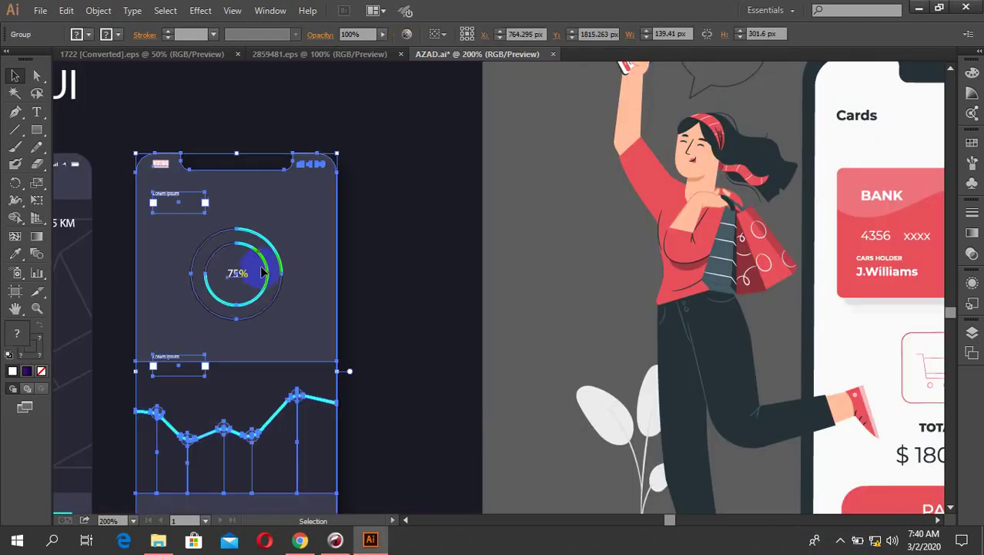
pyautogui.rightClick(260, 270)
pyautogui.click(312, 347)
pyautogui.click(510, 270)
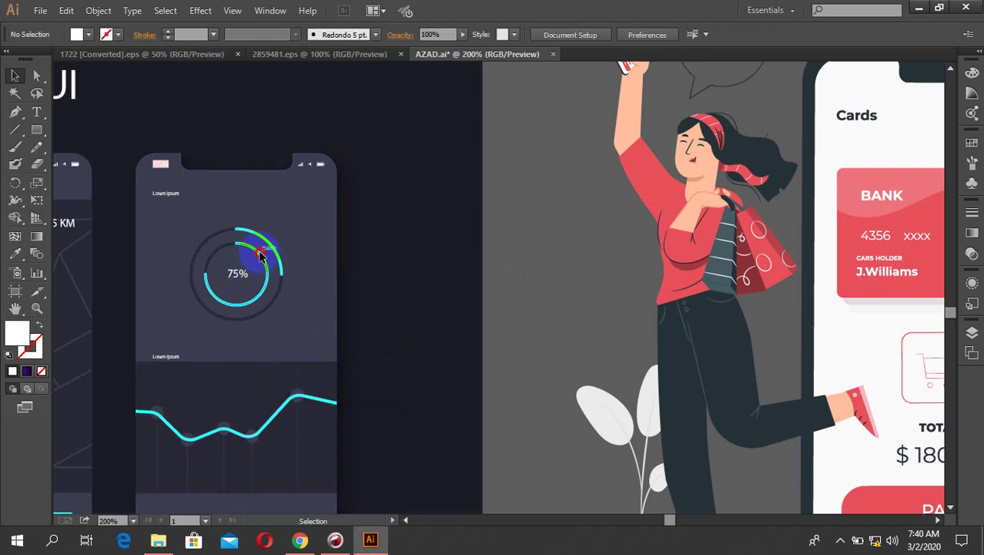
# Copy the 75% ring gauge from the Running App screen and return to the phones on the purple background.
pyautogui.click(261, 256)
pyautogui.hotkey('ctrl', 'c')
pyautogui.scroll(-4, 282, 384)
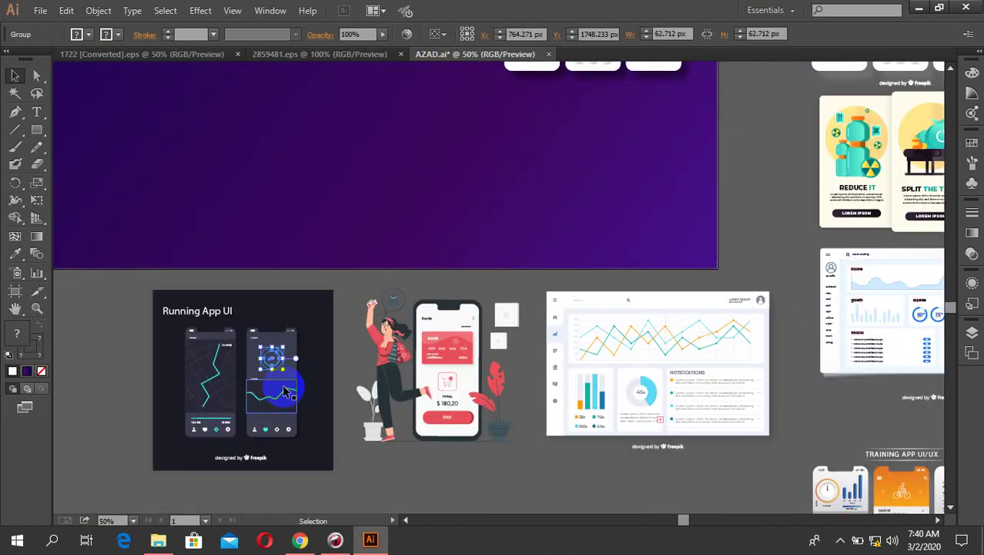
pyautogui.moveTo(481, 106); pyautogui.dragTo(390, 280)
pyautogui.keyDown('alt'); pyautogui.scroll(3, 428, 148); pyautogui.keyUp('alt')
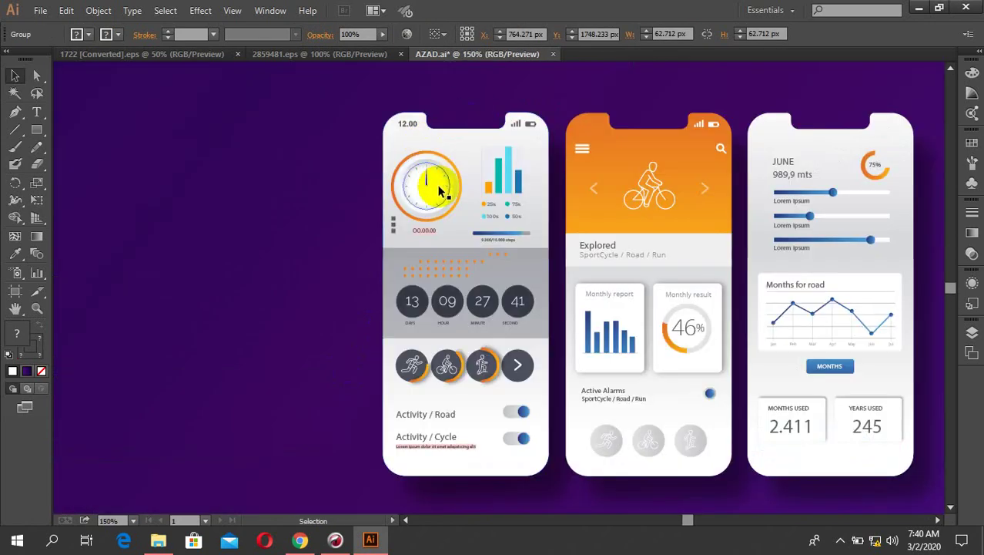
# Group all parts of the first phone's clock, leaving the phone body and background shapes out of the selection.
pyautogui.scroll(1, 430, 185)
pyautogui.click(429, 201)
pyautogui.scroll(3, 436, 208)
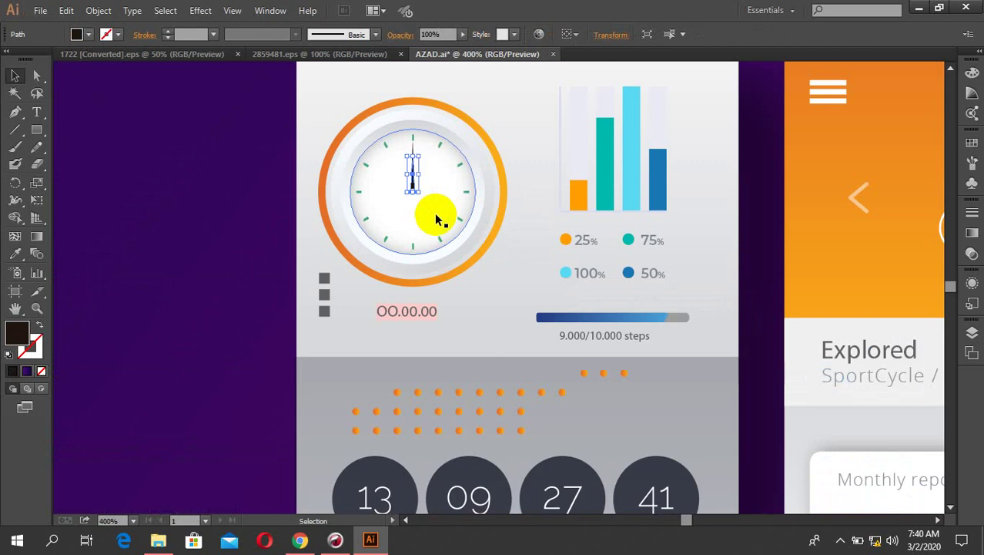
pyautogui.click(448, 233)
pyautogui.moveTo(256, 90); pyautogui.dragTo(509, 310)
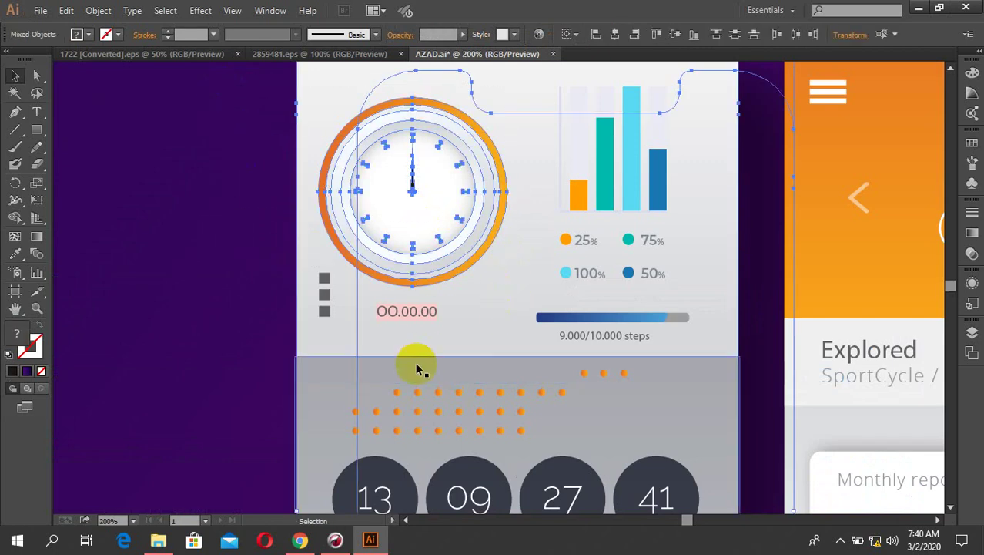
pyautogui.scroll(-2, 428, 367)
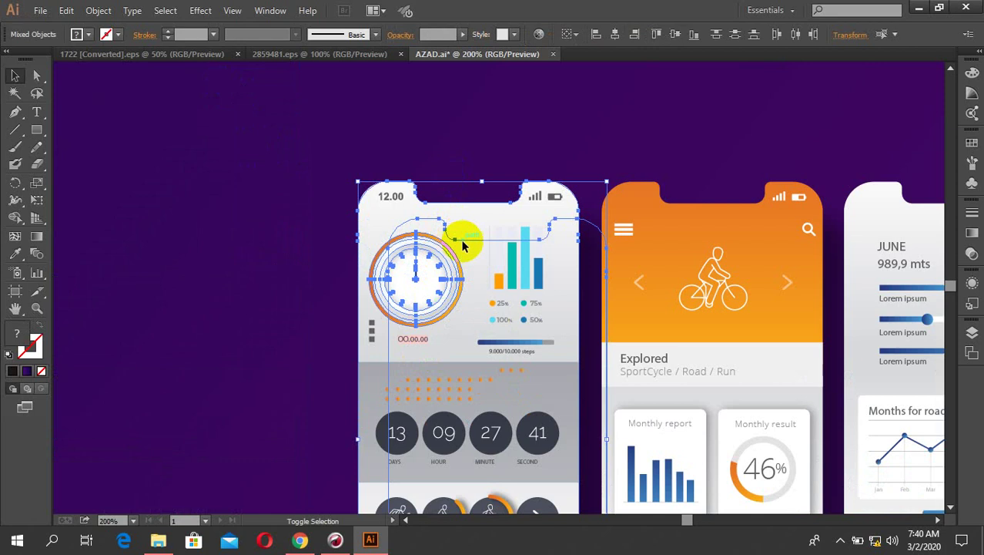
pyautogui.keyDown('shift'); pyautogui.click(440, 219); pyautogui.keyUp('shift')
pyautogui.moveTo(432, 205); pyautogui.dragTo(434, 203)
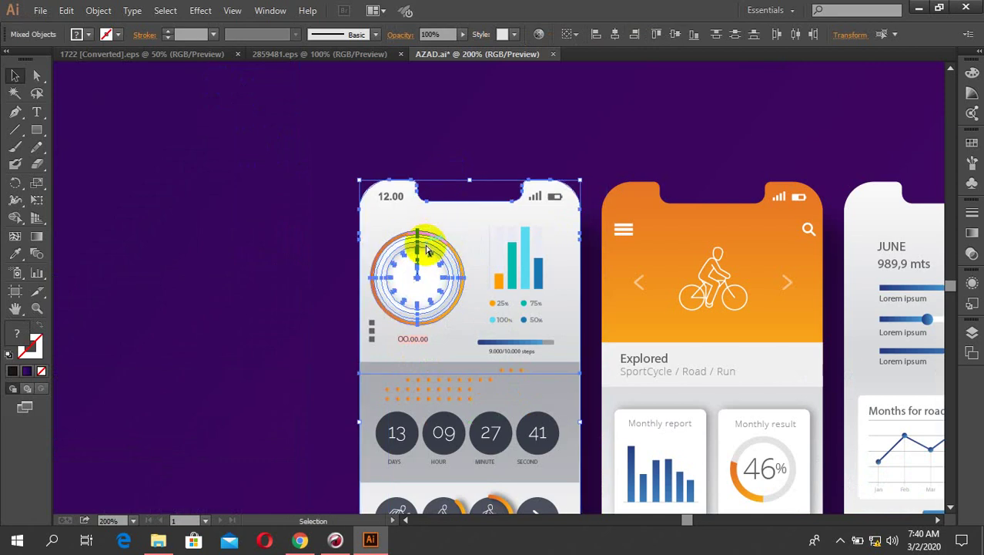
pyautogui.keyDown('shift'); pyautogui.click(428, 250); pyautogui.keyUp('shift')
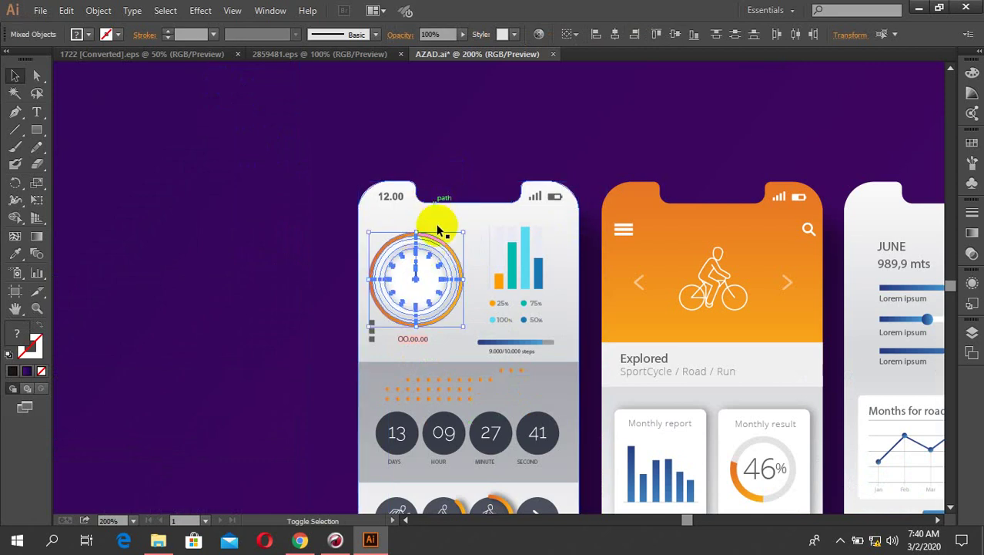
pyautogui.rightClick(428, 254)
pyautogui.click(465, 322)
pyautogui.scroll(-3, 384, 323)
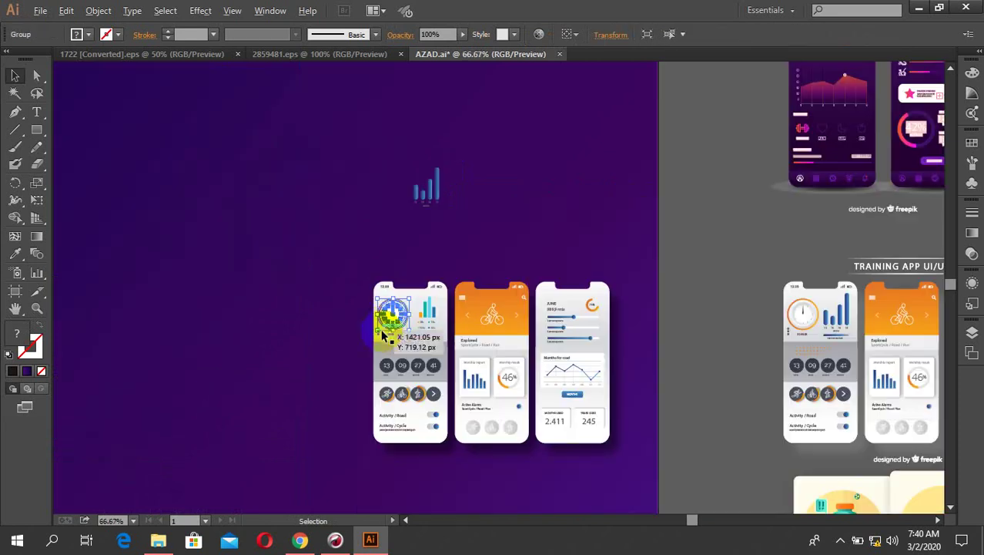
# Move the grouped clock out of the first phone onto the purple background beside the blue bar chart and deselect it.
pyautogui.moveTo(383, 332); pyautogui.dragTo(483, 196)
pyautogui.click(442, 253)
pyautogui.scroll(2, 443, 255)
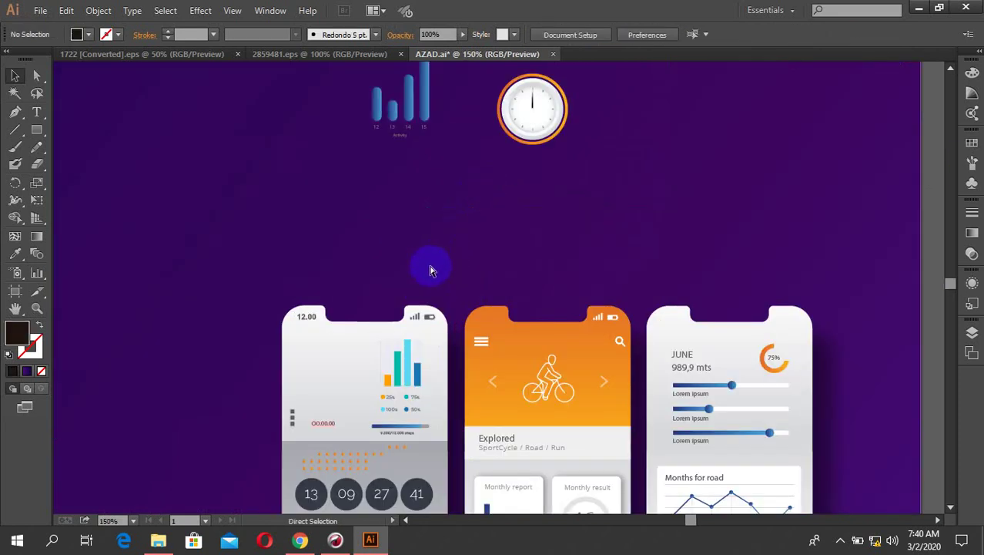
# Place the 75% ring gauge in the clock's former spot on the first phone, reduce it to about 49 px and deselect it.
pyautogui.moveTo(430, 259); pyautogui.dragTo(308, 395)
pyautogui.scroll(3, 279, 413)
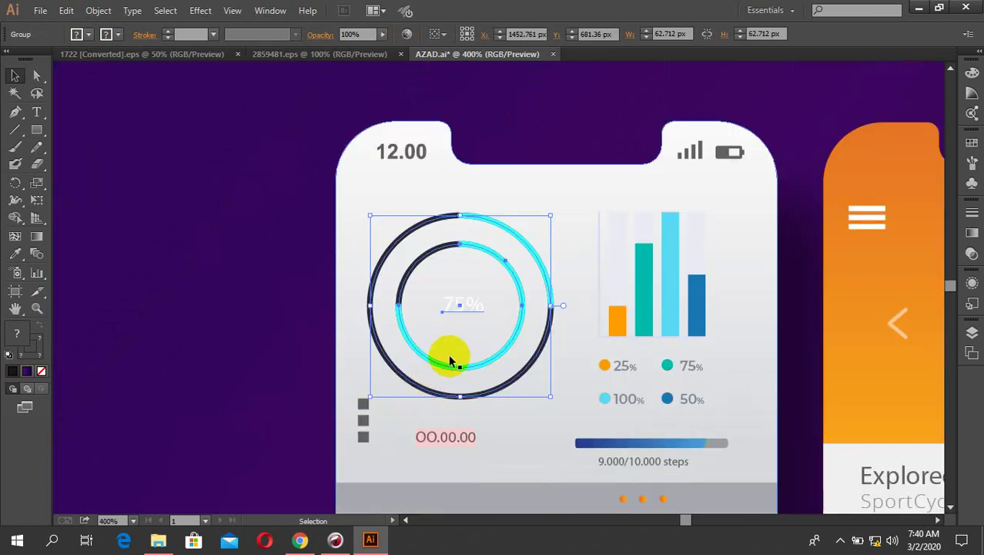
pyautogui.moveTo(460, 369); pyautogui.dragTo(454, 365)
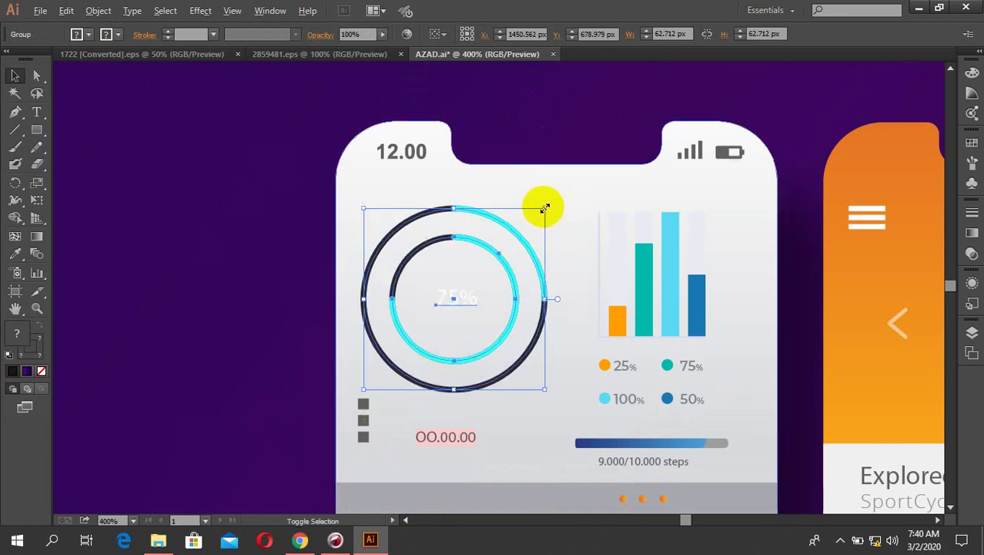
pyautogui.moveTo(545, 208); pyautogui.dragTo(598, 268)
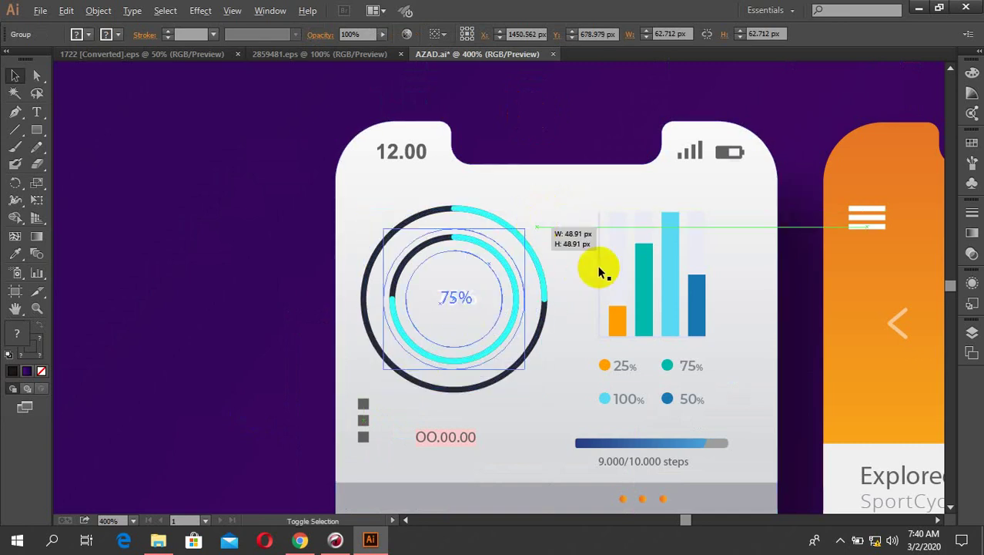
pyautogui.click(839, 542)
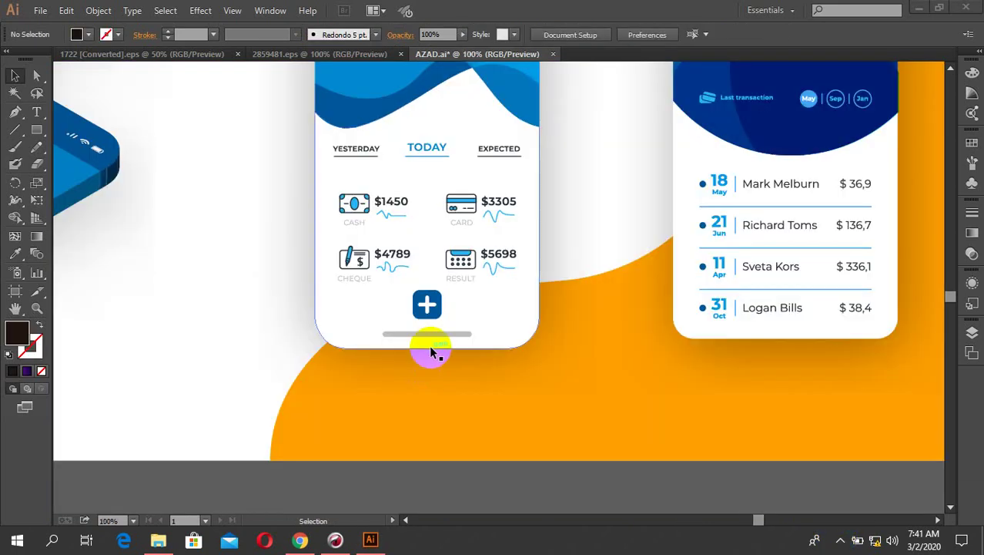
# Select the lower content of the TOTAL SALES banking screen with its waves and white base, excluding the artwork's background shapes and shadow meshes.
pyautogui.scroll(-2, 451, 314)
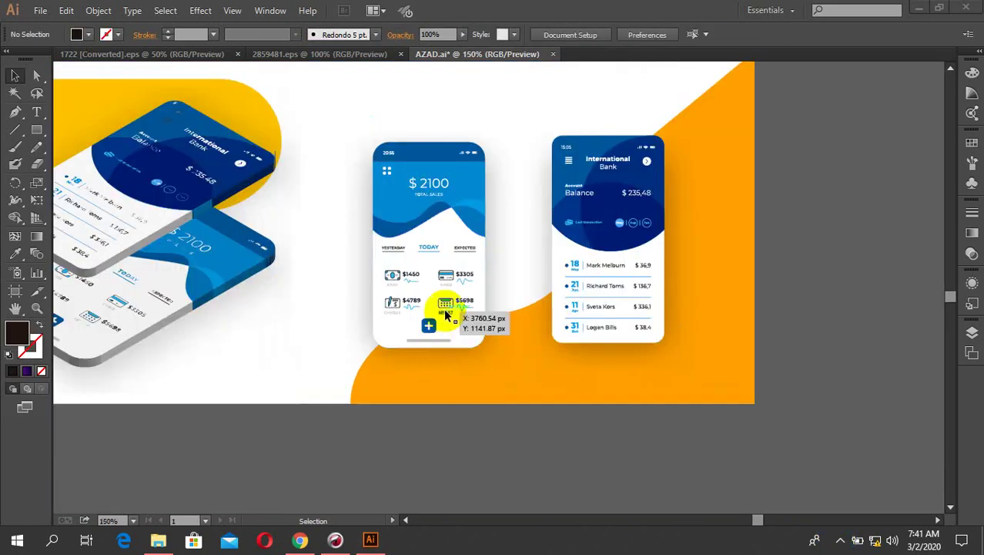
pyautogui.scroll(2, 395, 247)
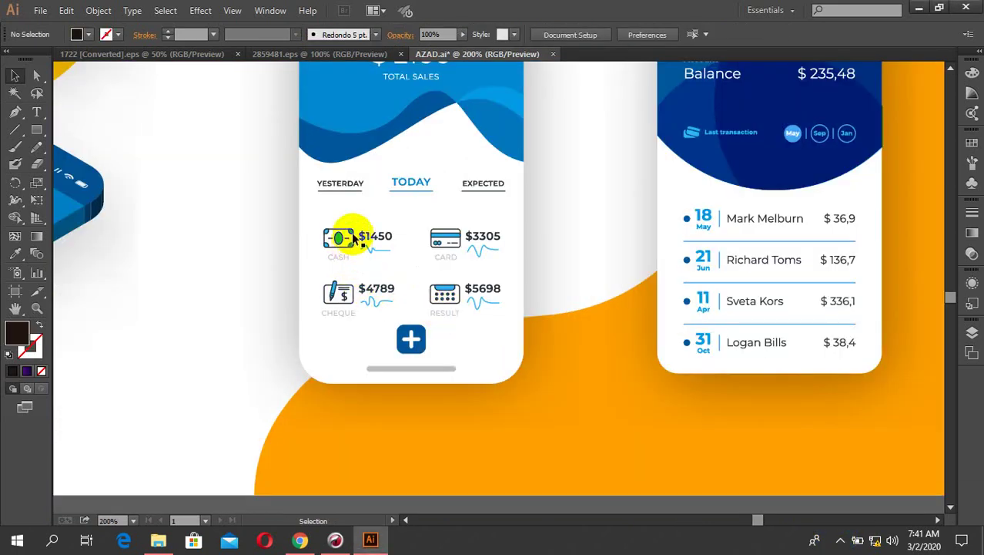
pyautogui.click(336, 187)
pyautogui.keyDown('shift'); pyautogui.click(341, 239); pyautogui.keyUp('shift')
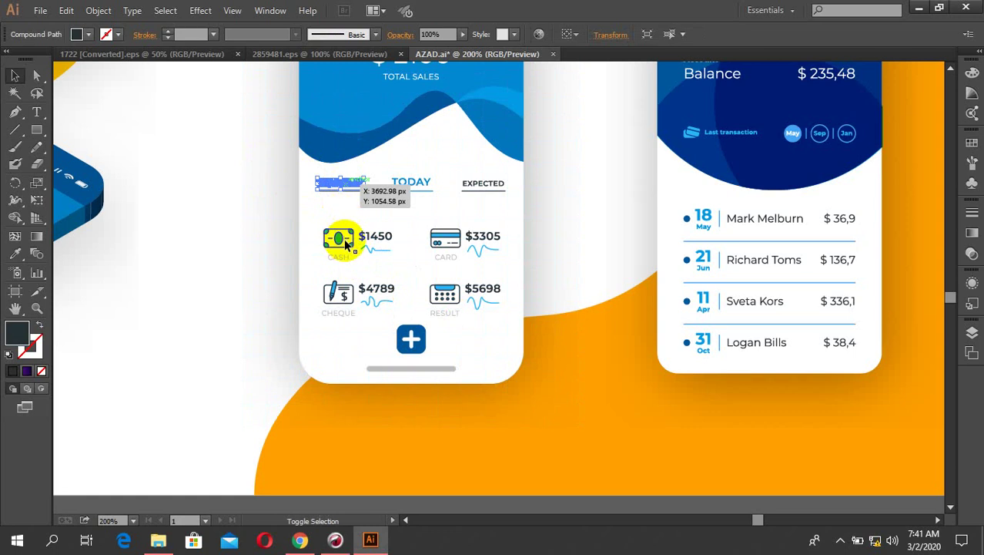
pyautogui.scroll(-3, 515, 330)
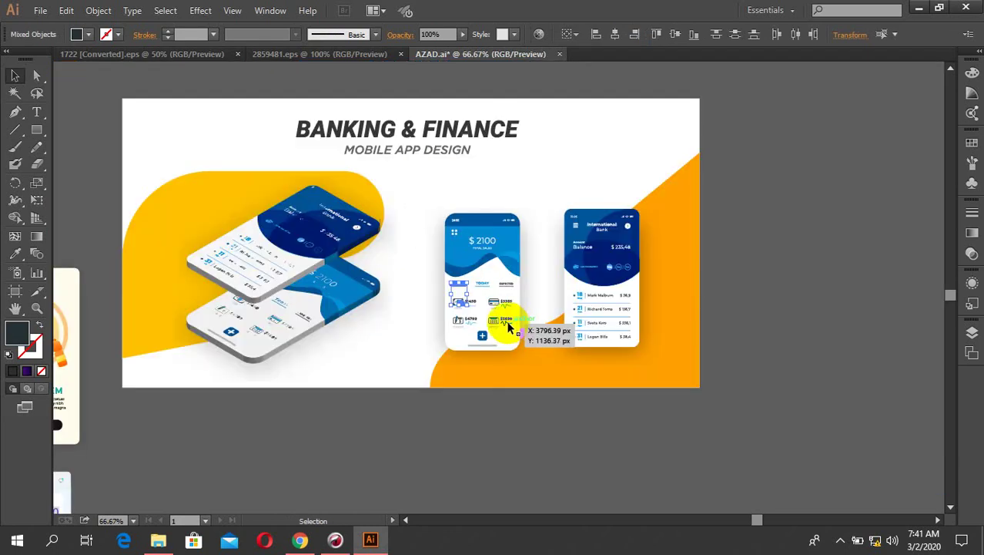
pyautogui.moveTo(530, 433); pyautogui.dragTo(416, 295)
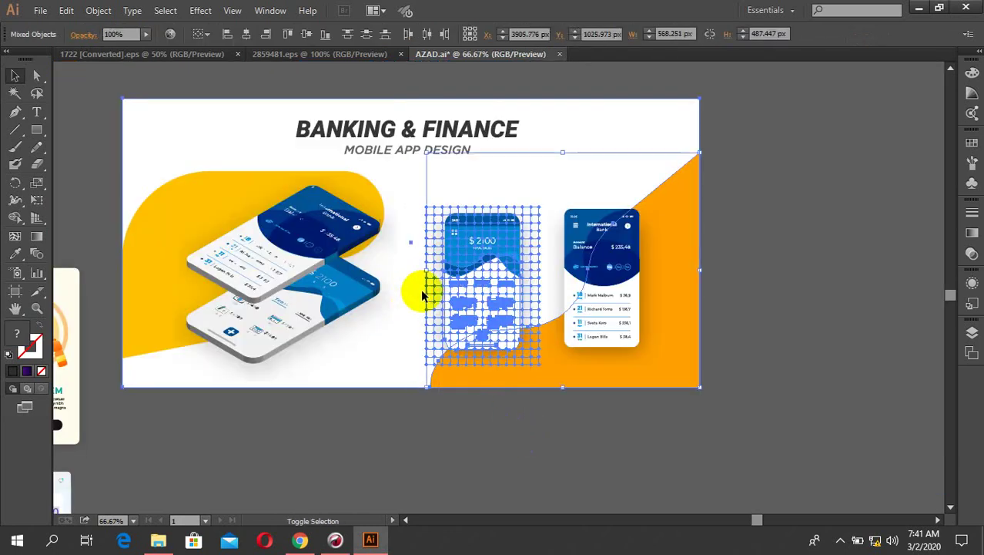
pyautogui.scroll(1, 550, 308)
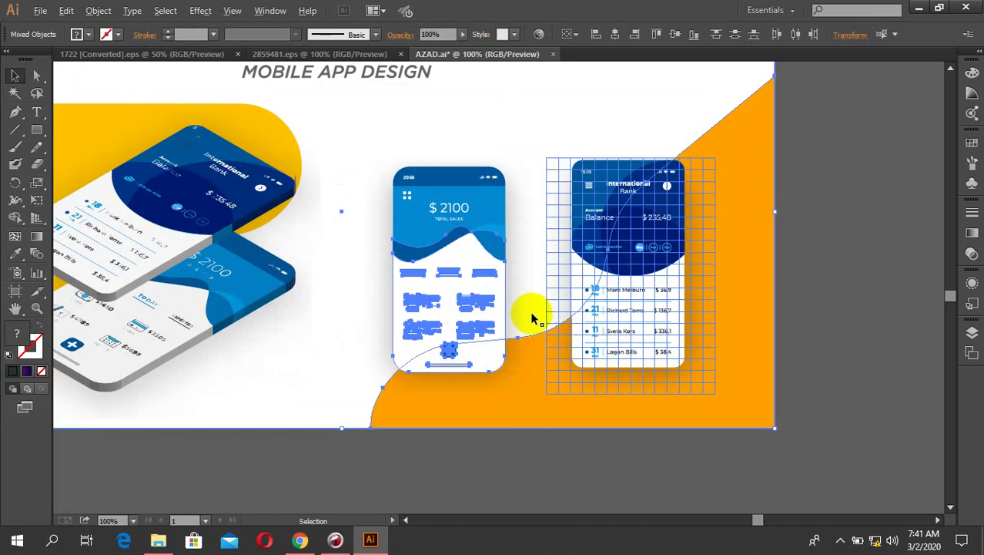
pyautogui.click(312, 400)
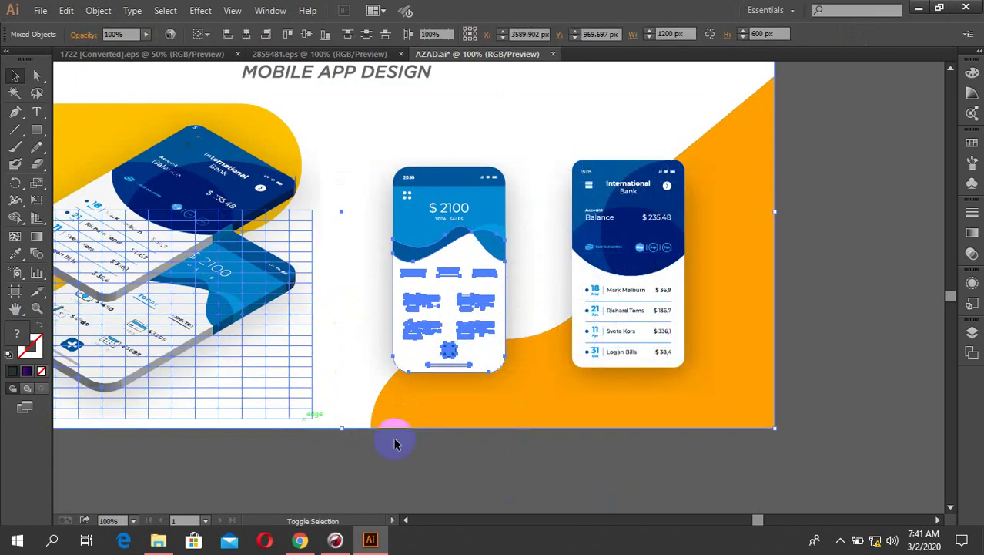
pyautogui.scroll(-1, 395, 439)
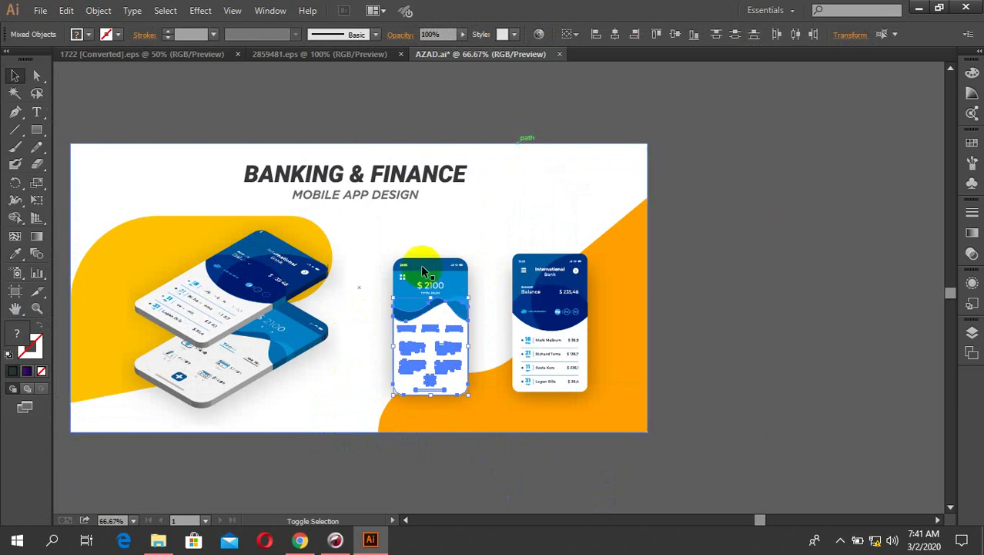
pyautogui.click(409, 397)
pyautogui.scroll(2, 412, 396)
pyautogui.scroll(-3, 486, 286)
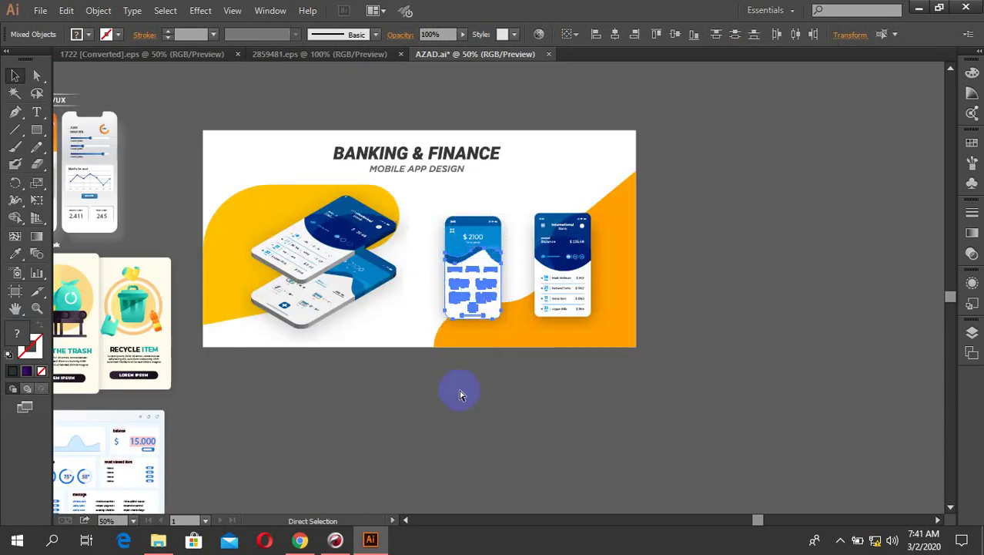
# Paste a copy of the selected banking screen content, move it below the Banking & Finance artwork and deselect it.
pyautogui.hotkey('ctrl', 'v')
pyautogui.moveTo(499, 299); pyautogui.dragTo(464, 415)
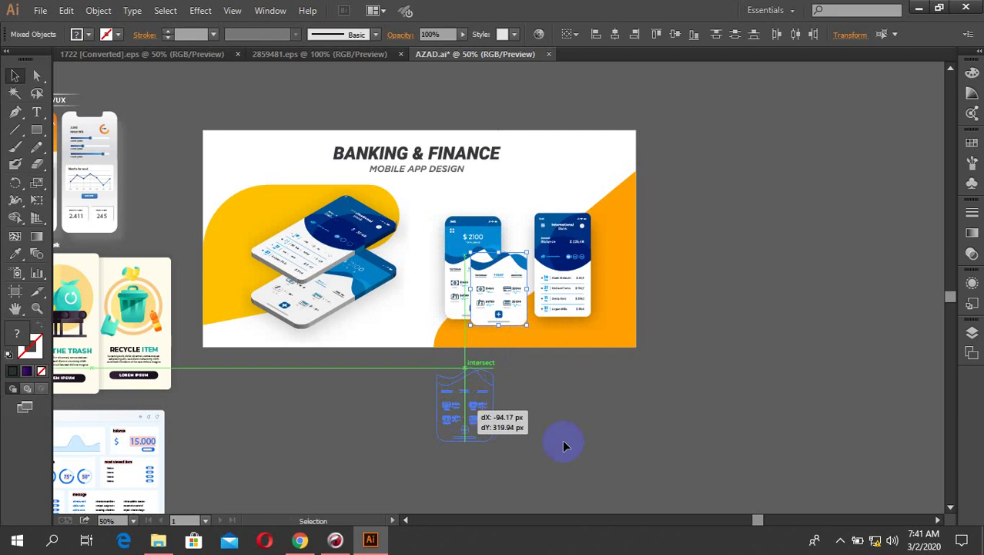
pyautogui.click(622, 455)
# Delete the blue waves and white base shape from the pasted banking screen copy.
pyautogui.scroll(2, 453, 462)
pyautogui.scroll(3, 453, 465)
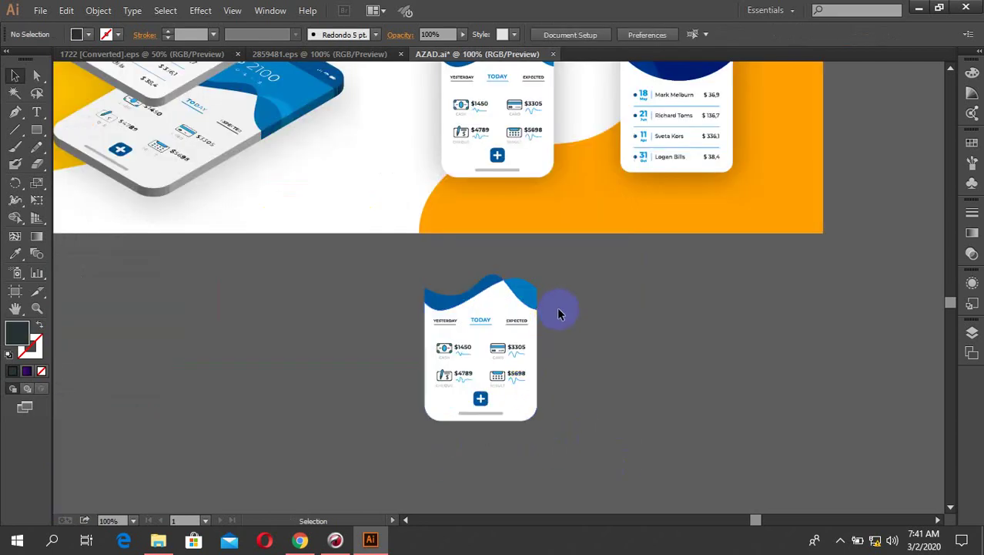
pyautogui.click(412, 273)
pyautogui.click(521, 328)
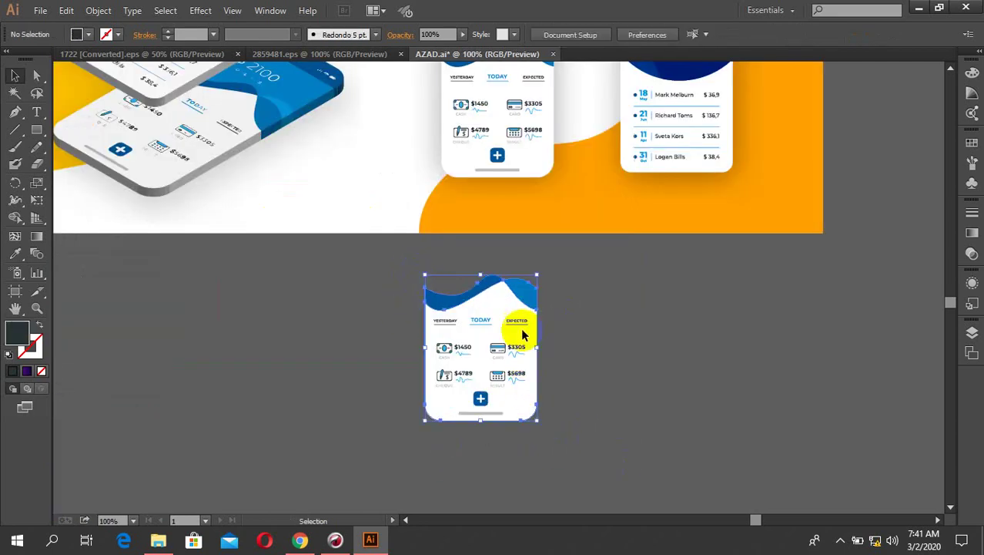
pyautogui.press('Delete')
# Select and copy the remaining banking tabs, payment icons, amounts and plus button, and return to the phones on the purple background.
pyautogui.moveTo(560, 295); pyautogui.dragTo(399, 419)
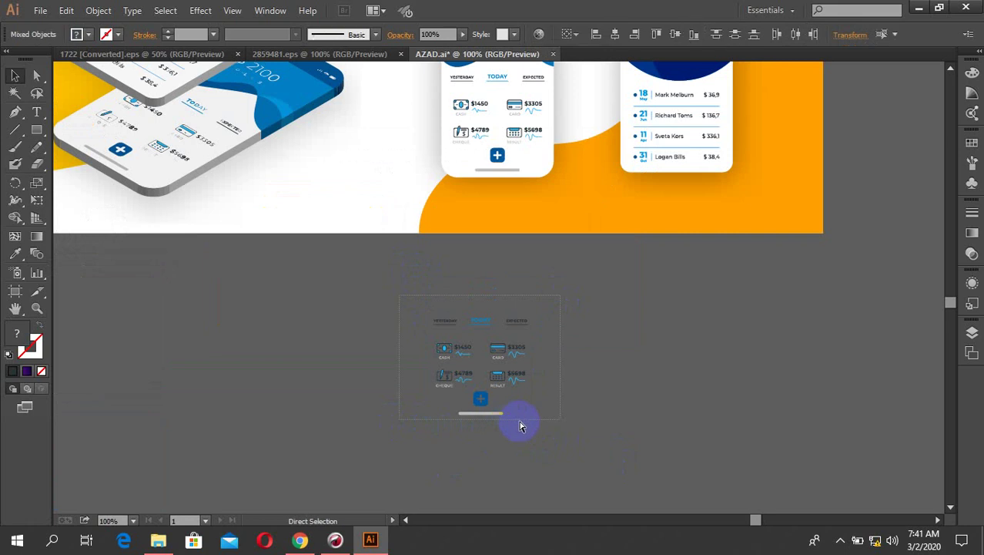
pyautogui.scroll(-3, 697, 462)
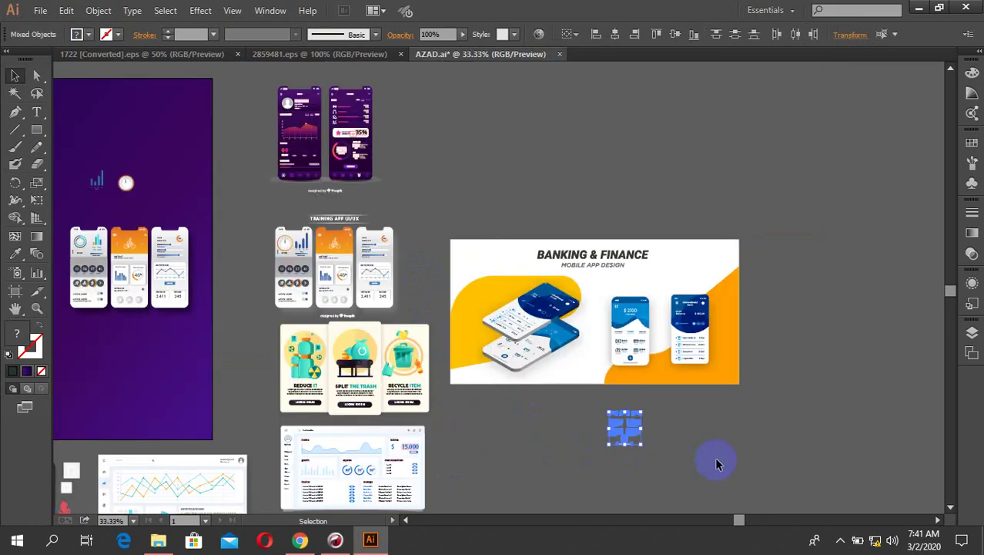
pyautogui.scroll(3, 236, 343)
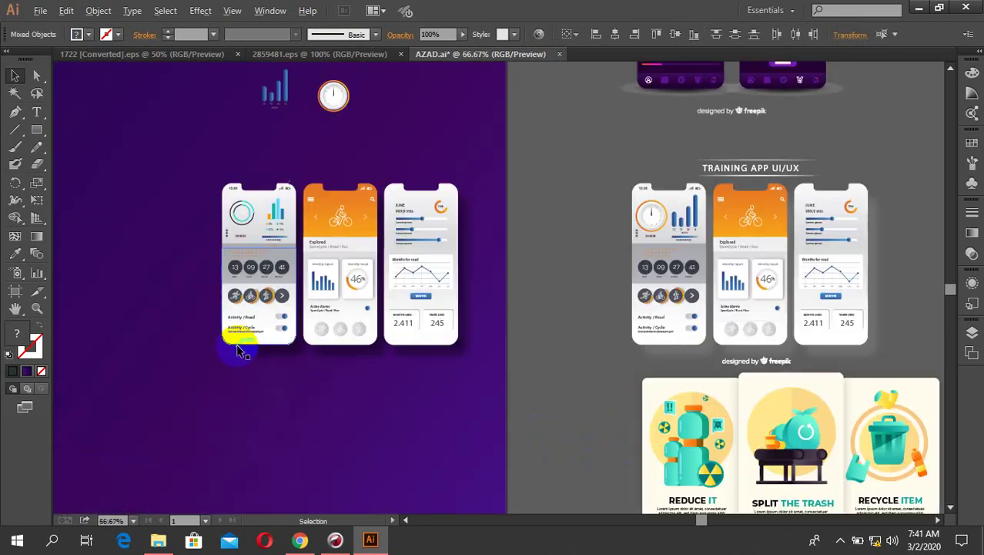
# Select the first phone's day/hour/minute/second counters with their grey band, activity icons and toggle rows, excluding the phone body and shadow.
pyautogui.scroll(2, 239, 295)
pyautogui.scroll(3, 239, 295)
pyautogui.click(258, 291)
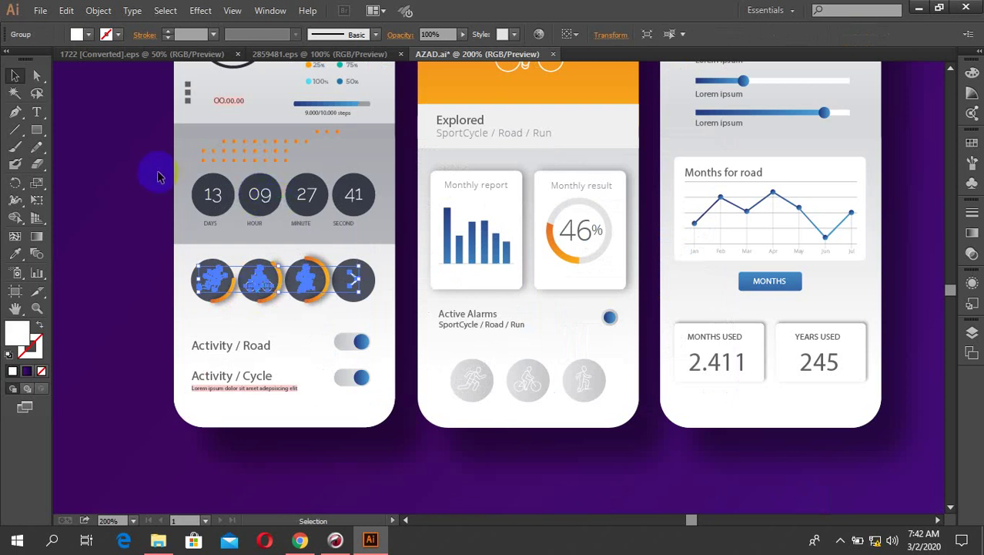
pyautogui.moveTo(153, 174); pyautogui.dragTo(385, 428)
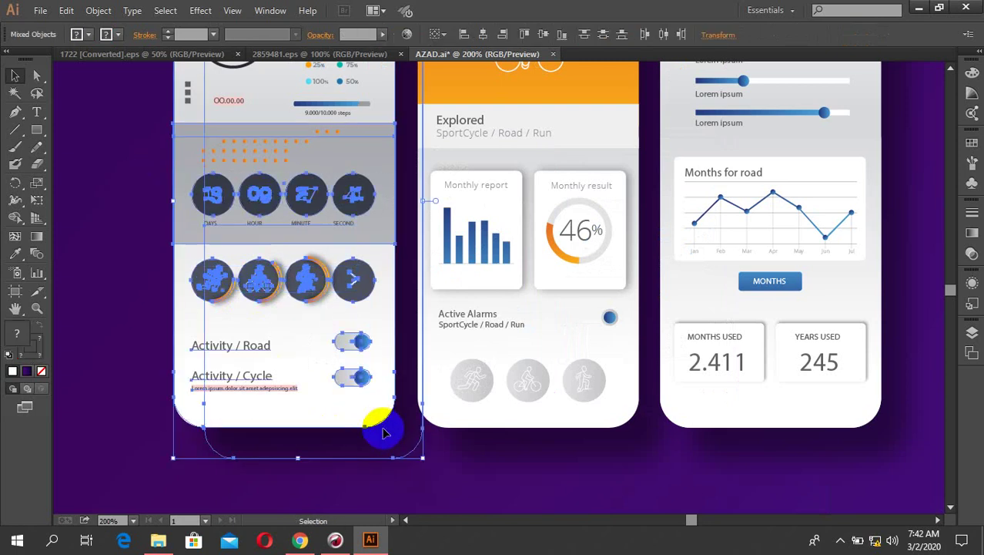
pyautogui.keyDown('shift'); pyautogui.click(311, 459); pyautogui.keyUp('shift')
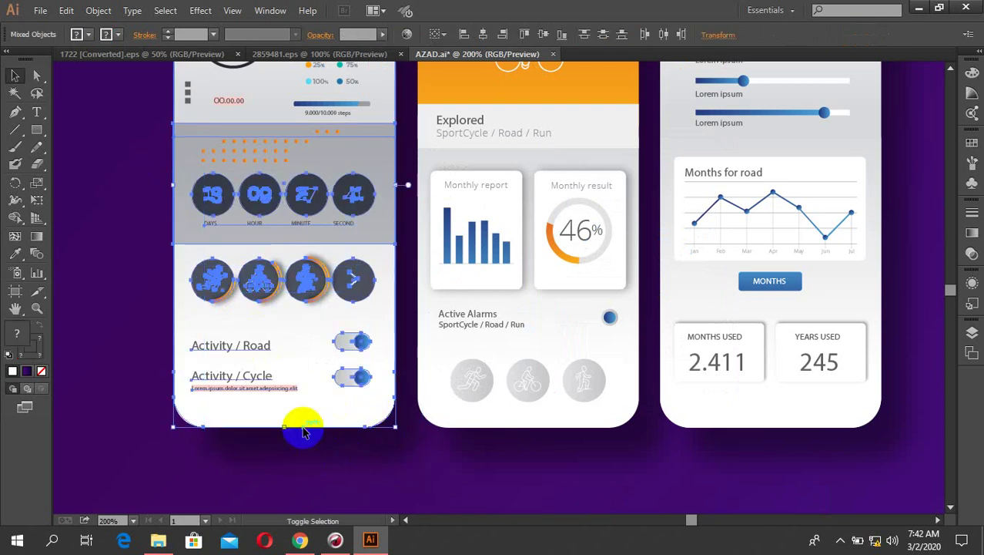
pyautogui.scroll(-1, 413, 449)
pyautogui.scroll(-2, 413, 452)
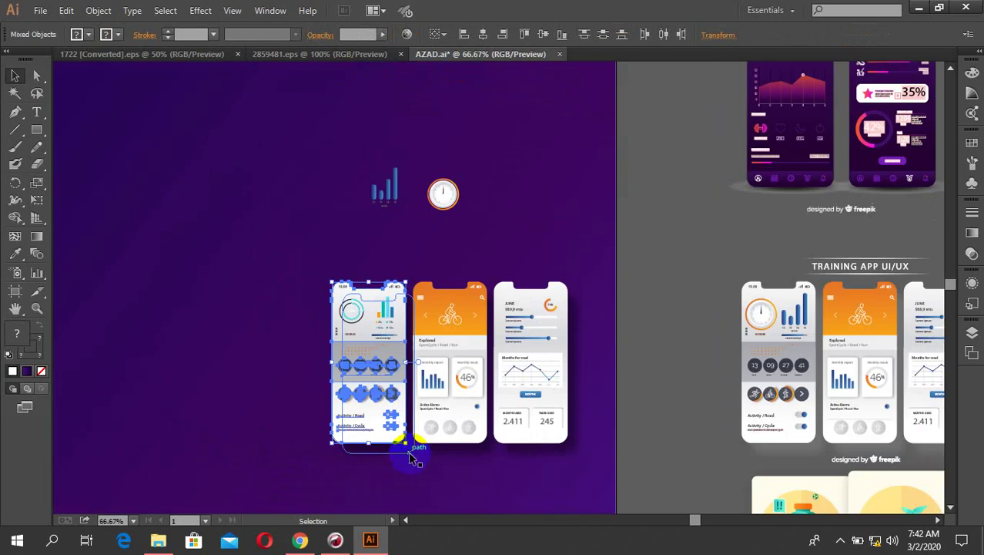
pyautogui.scroll(5, 339, 443)
pyautogui.scroll(-5, 333, 438)
pyautogui.moveTo(333, 437); pyautogui.dragTo(339, 470)
pyautogui.scroll(-1, 339, 464)
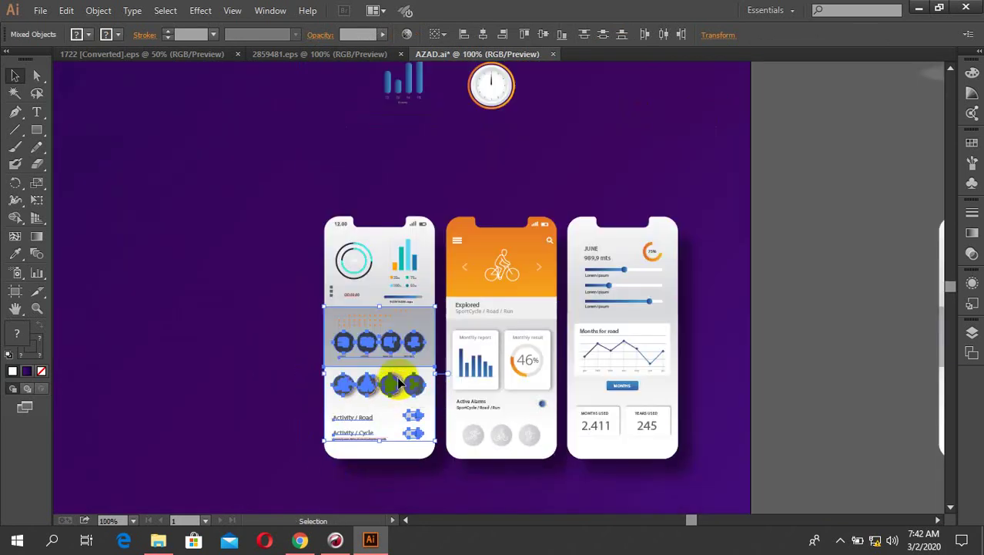
# Move the selected counters, activity icons and toggles onto the purple area above and beside the first phone, group them and deselect.
pyautogui.moveTo(390, 383); pyautogui.dragTo(239, 137)
pyautogui.rightClick(192, 350)
pyautogui.click(226, 417)
pyautogui.click(288, 442)
pyautogui.moveTo(267, 115); pyautogui.dragTo(267, 116)
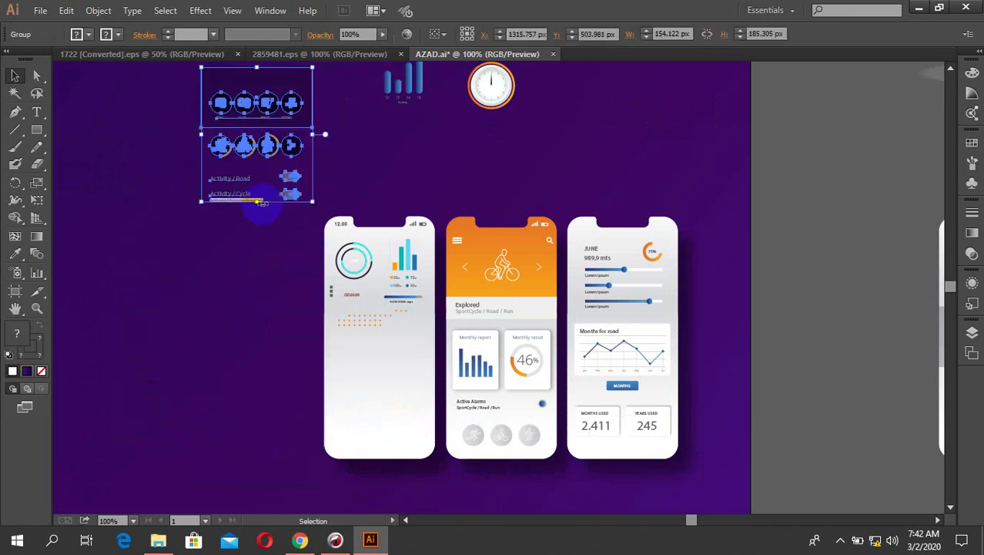
pyautogui.moveTo(238, 201); pyautogui.dragTo(226, 194)
pyautogui.click(346, 458)
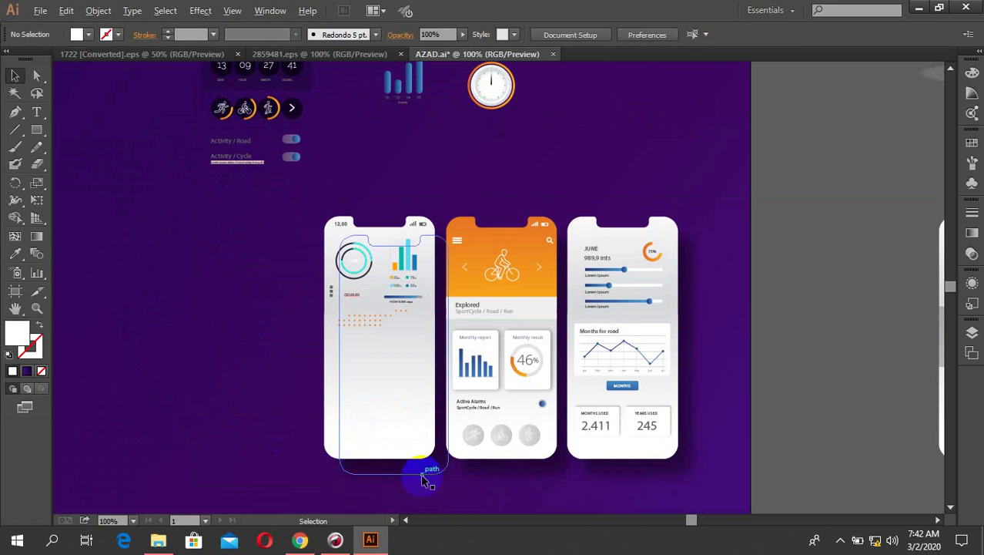
# Paste the banking tabs, payment icons and plus button, place them in the lower part of the first phone and deselect them.
pyautogui.scroll(1, 444, 440)
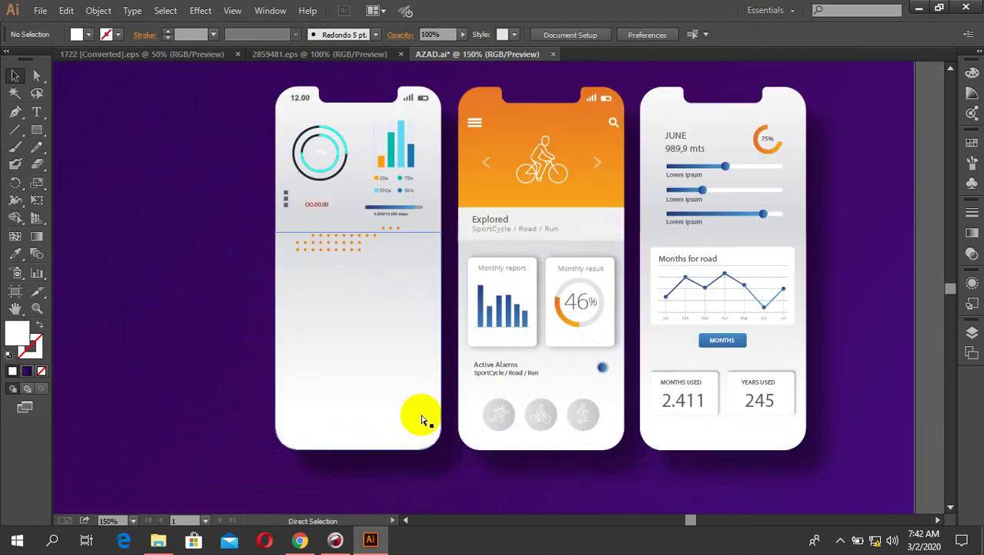
pyautogui.hotkey('ctrl', 'v')
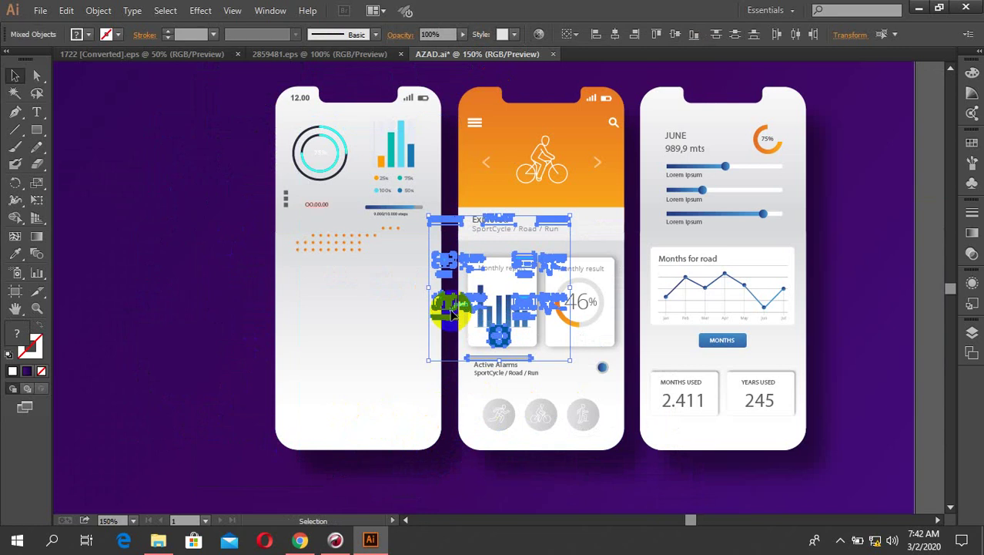
pyautogui.moveTo(453, 312); pyautogui.dragTo(311, 393)
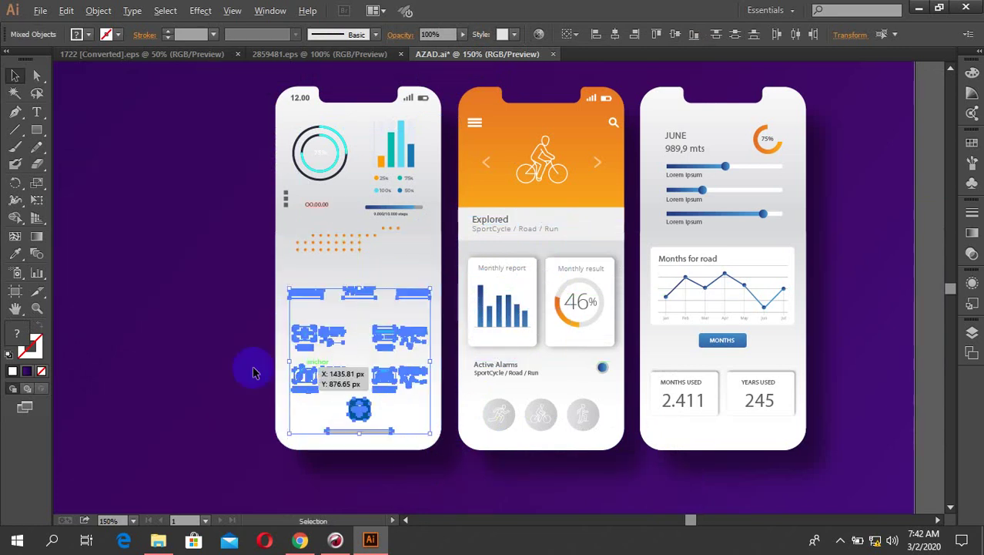
pyautogui.click(193, 387)
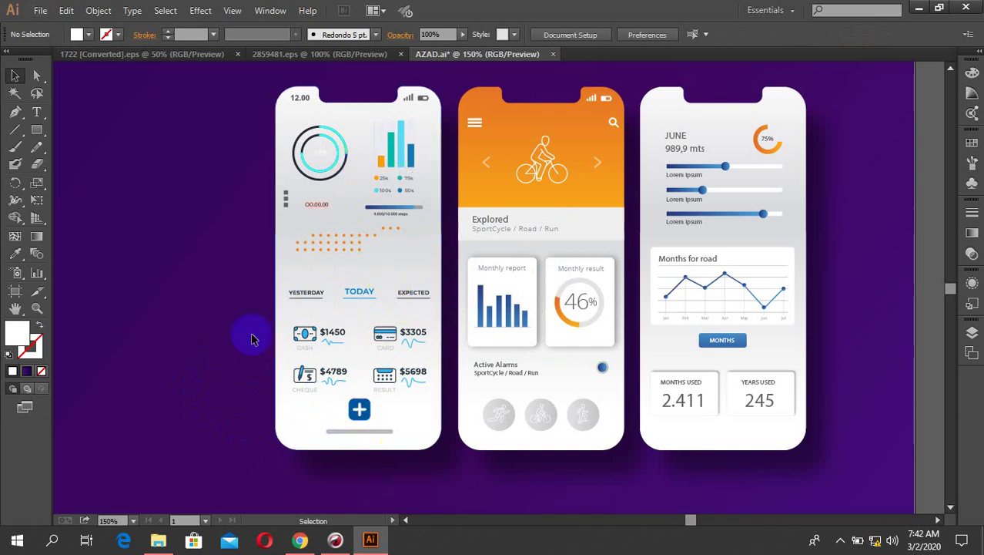
pyautogui.scroll(-1, 252, 335)
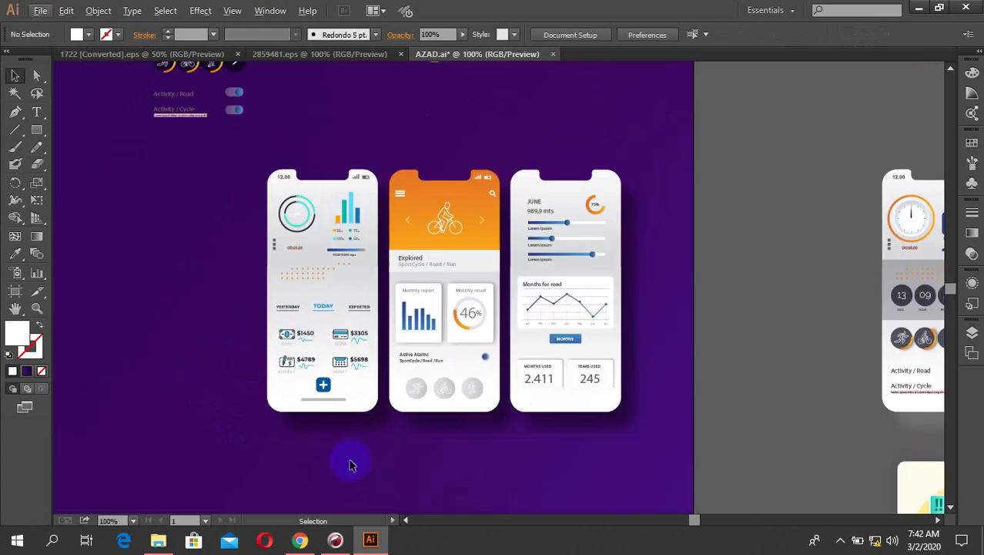
pyautogui.scroll(1, 351, 461)
pyautogui.moveTo(290, 379); pyautogui.dragTo(470, 427)
pyautogui.scroll(-1, 323, 422)
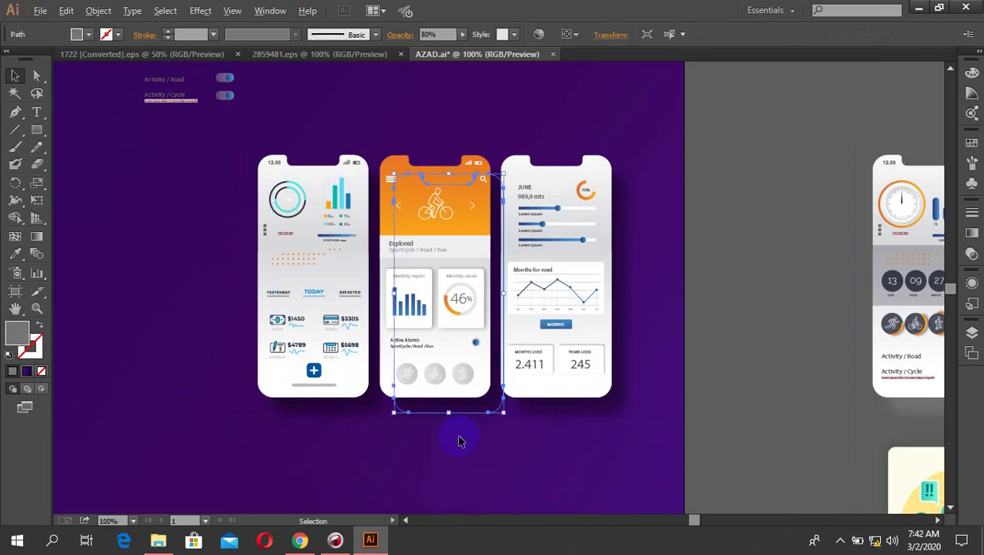
pyautogui.click(393, 454)
# Find the red bank card on the shopping phone illustration in the collected artwork beside the composition.
pyautogui.scroll(-2, 303, 156)
pyautogui.scroll(1, 449, 260)
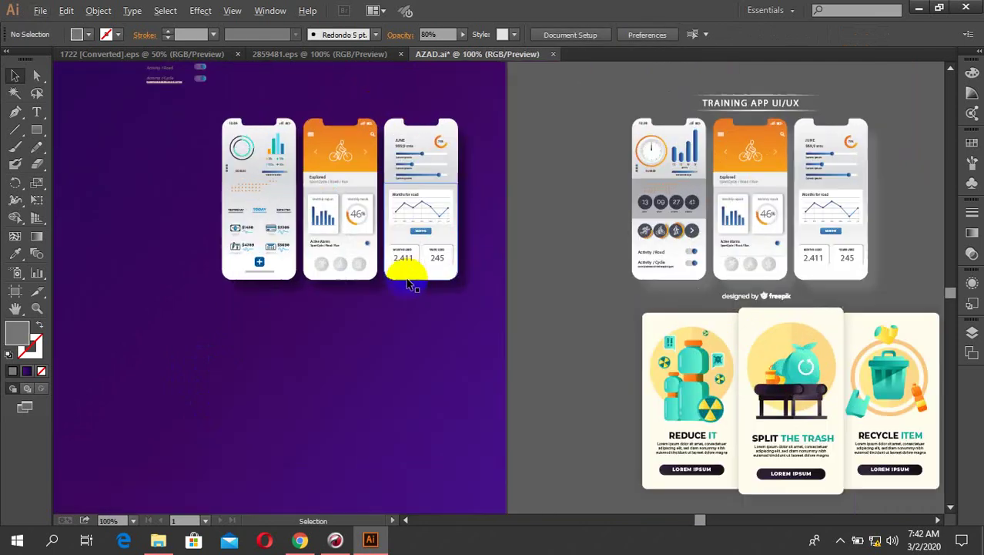
pyautogui.scroll(1, 413, 278)
pyautogui.scroll(-2, 345, 332)
pyautogui.moveTo(380, 323); pyautogui.dragTo(347, 217)
pyautogui.moveTo(497, 282); pyautogui.dragTo(499, 179)
pyautogui.scroll(5, 229, 288)
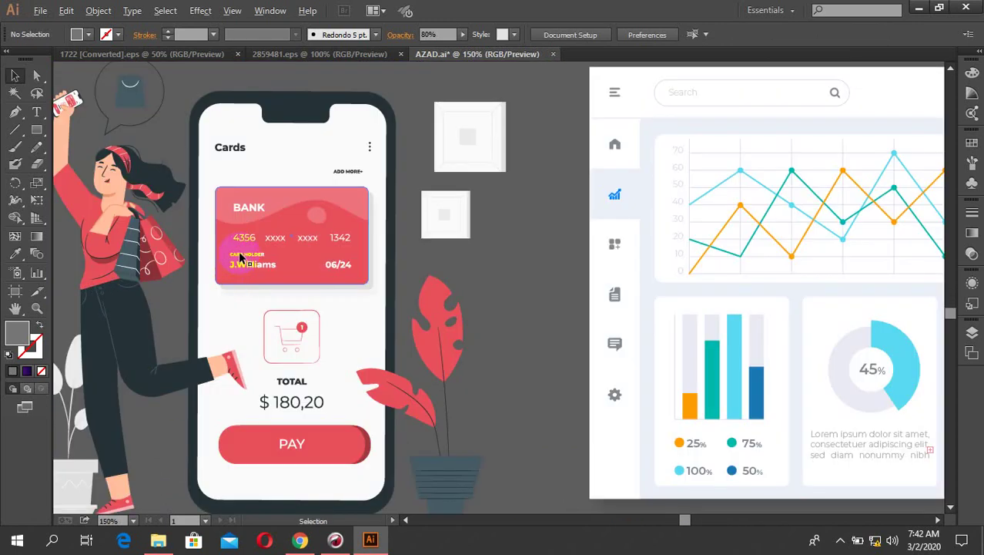
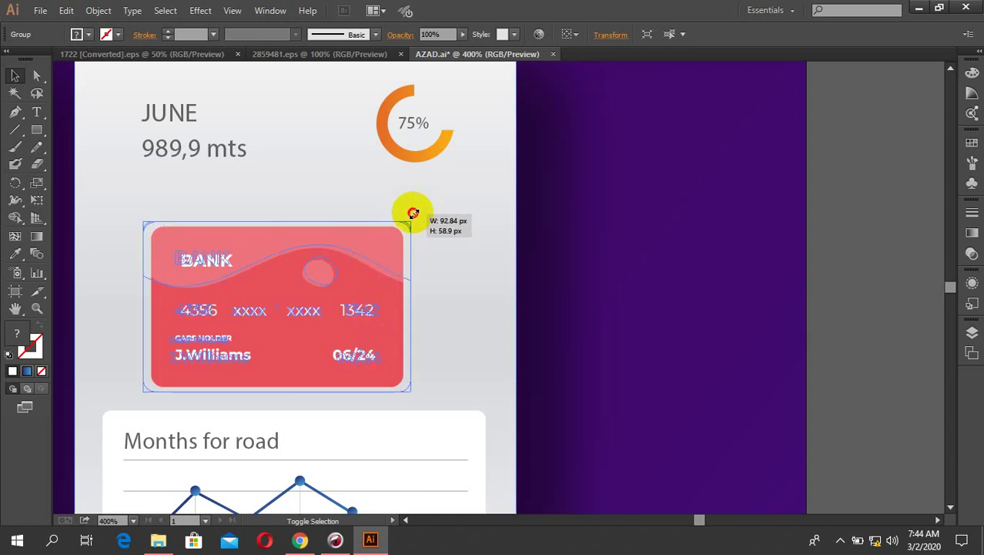
# Enlarge the red bank card to about 102 x 65 px and position it between the JUNE heading and the Months for road chart.
pyautogui.moveTo(307, 312); pyautogui.dragTo(305, 297)
pyautogui.click(841, 541)
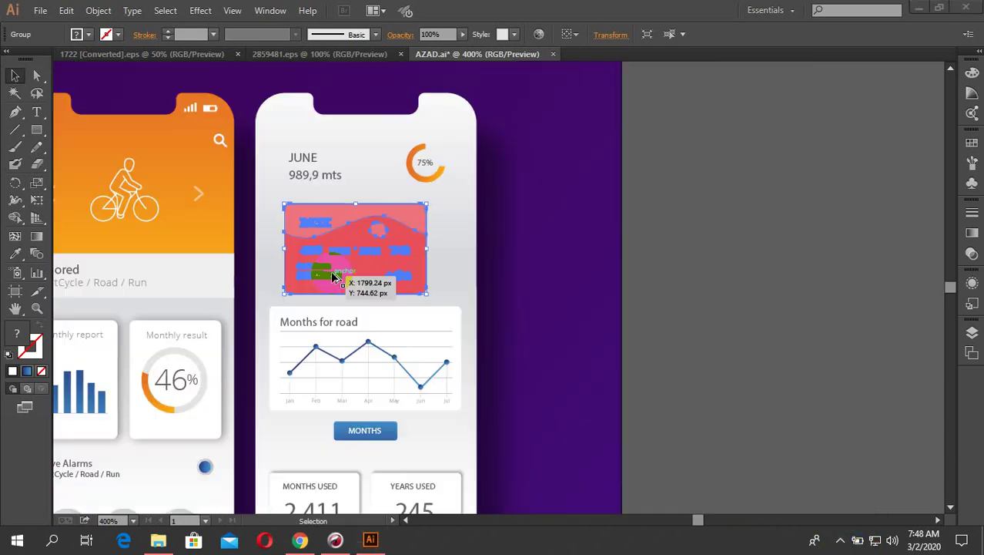
pyautogui.scroll(3, 318, 275)
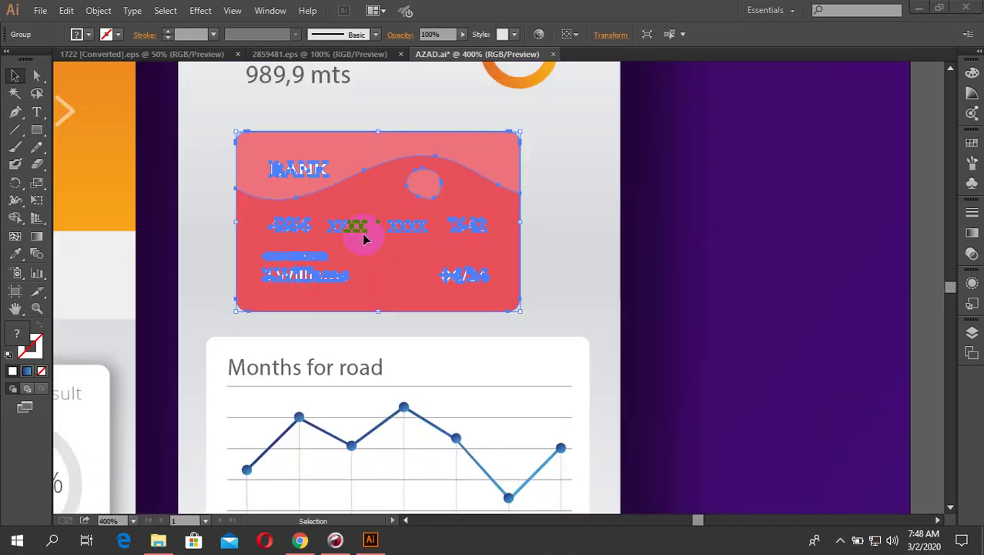
pyautogui.click(523, 124)
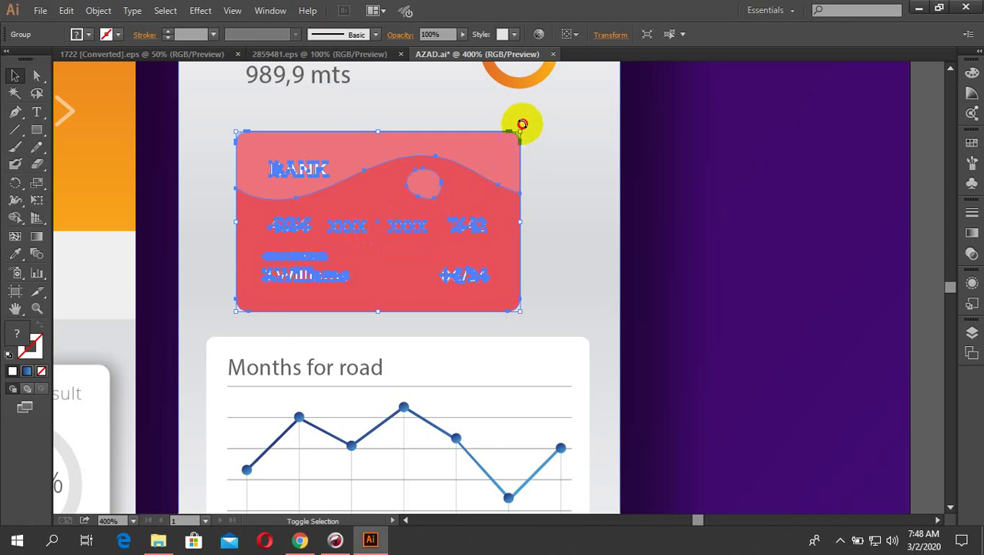
pyautogui.moveTo(518, 133); pyautogui.dragTo(529, 123)
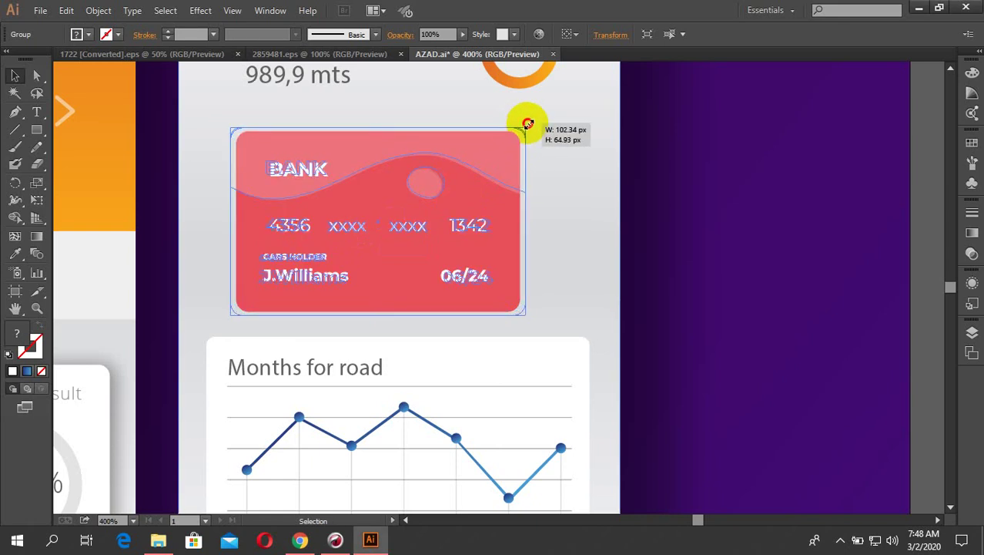
pyautogui.moveTo(462, 191); pyautogui.dragTo(461, 187)
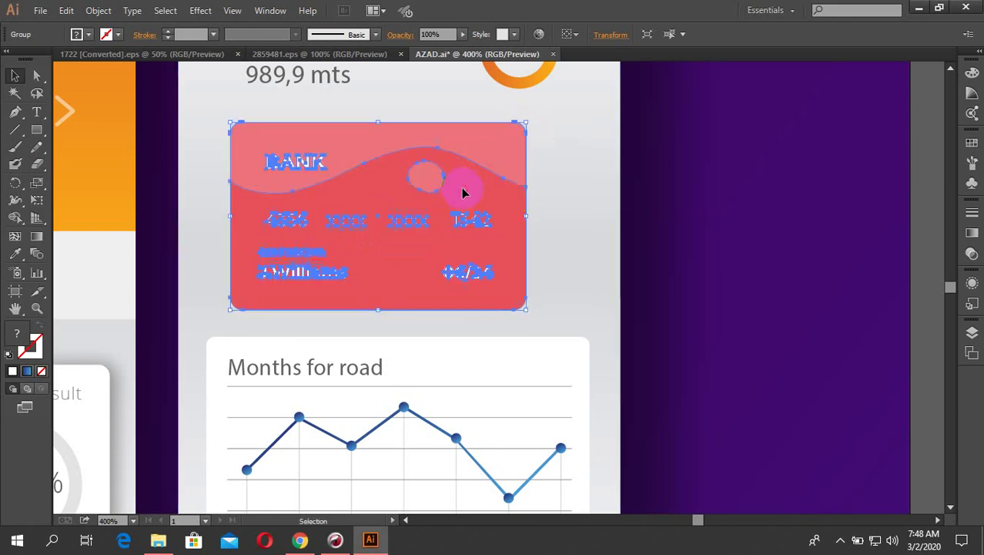
pyautogui.scroll(-3, 462, 187)
pyautogui.scroll(-3, 555, 235)
pyautogui.click(671, 216)
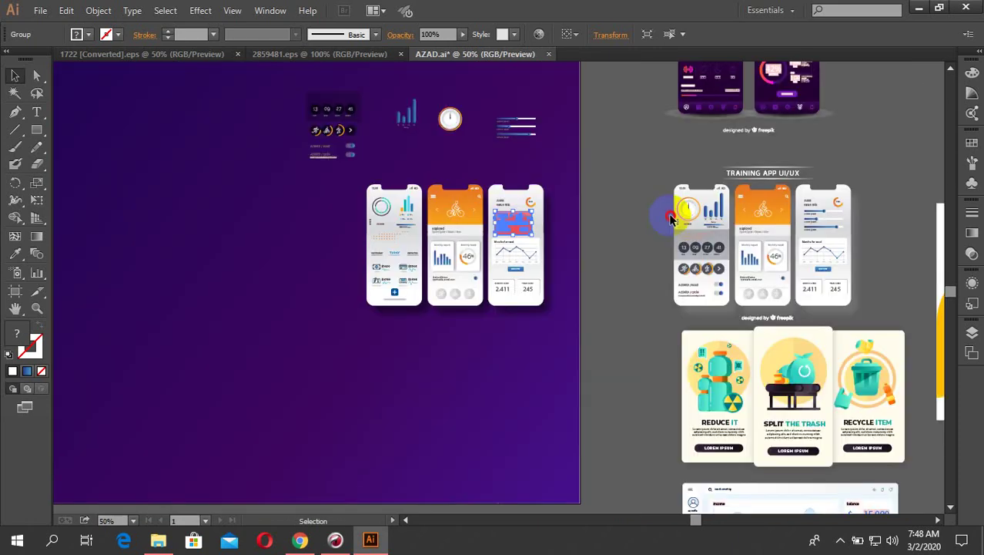
pyautogui.scroll(4, 539, 221)
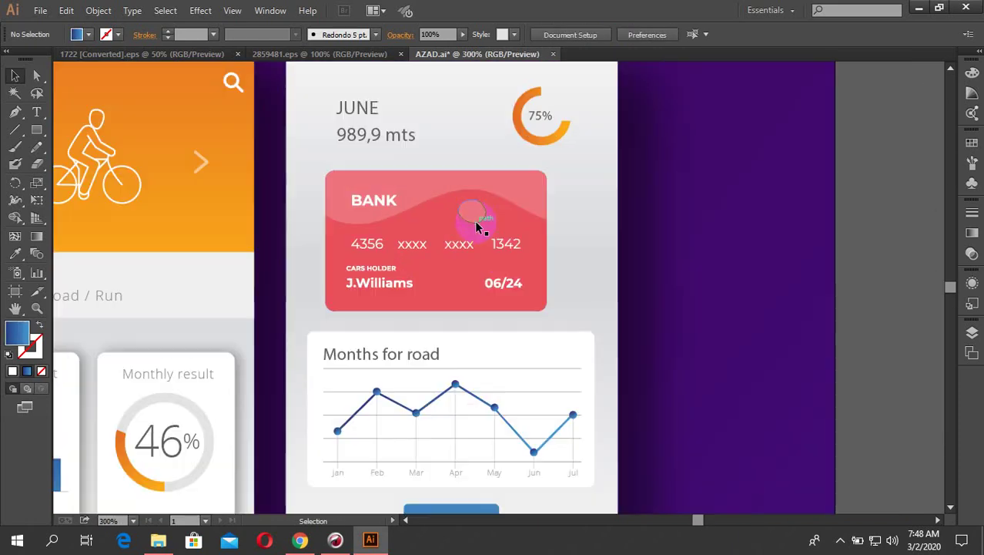
# Nudge the bank card towards the middle of the third phone, widen it slightly and deselect it.
pyautogui.click(474, 225)
pyautogui.moveTo(474, 231); pyautogui.dragTo(481, 226)
pyautogui.scroll(-3, 509, 223)
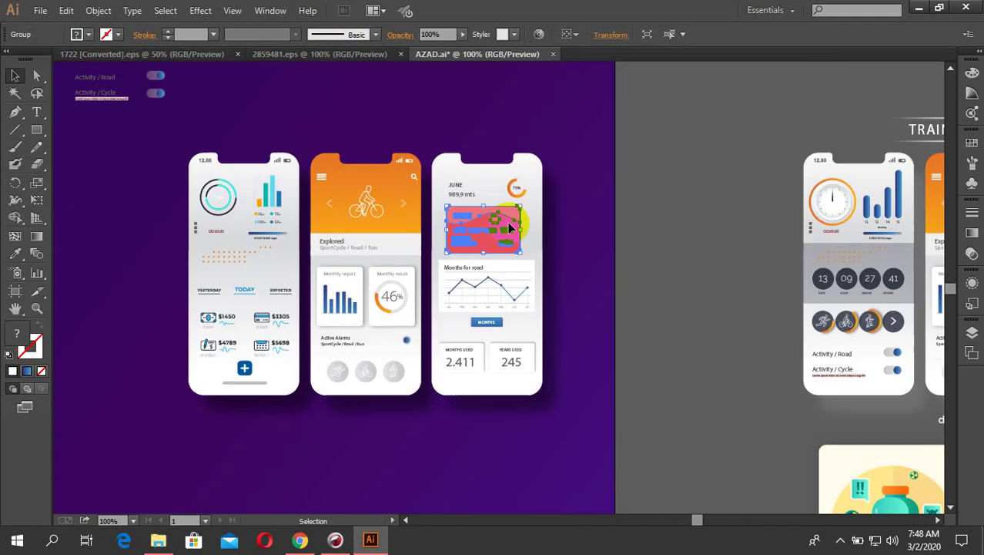
pyautogui.scroll(3, 508, 223)
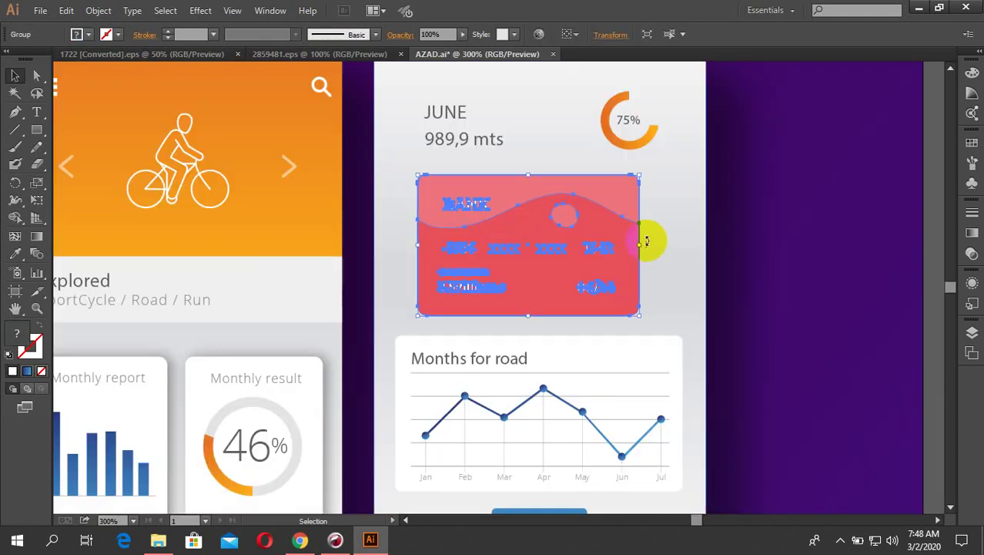
pyautogui.moveTo(640, 245); pyautogui.dragTo(619, 245)
pyautogui.click(612, 246)
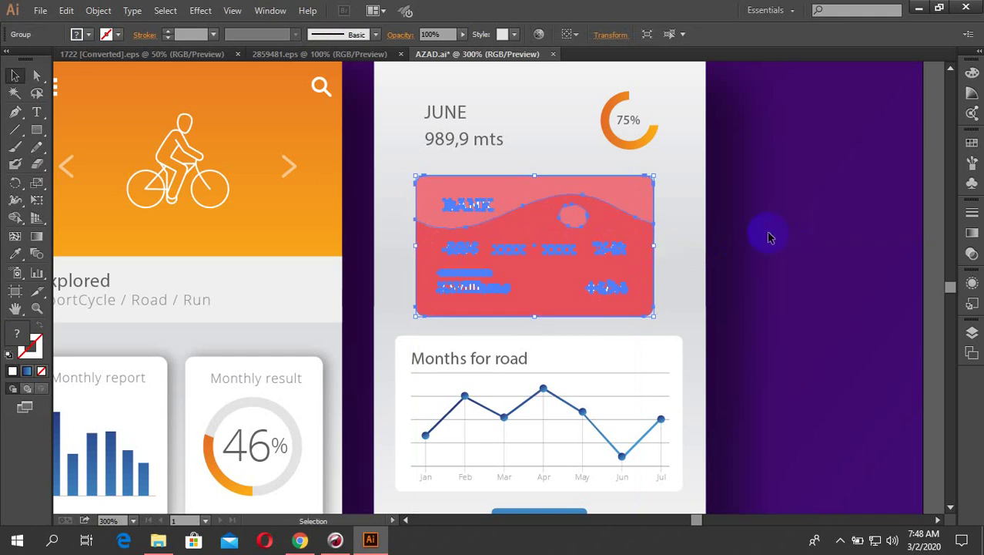
pyautogui.click(768, 234)
pyautogui.scroll(-2, 416, 300)
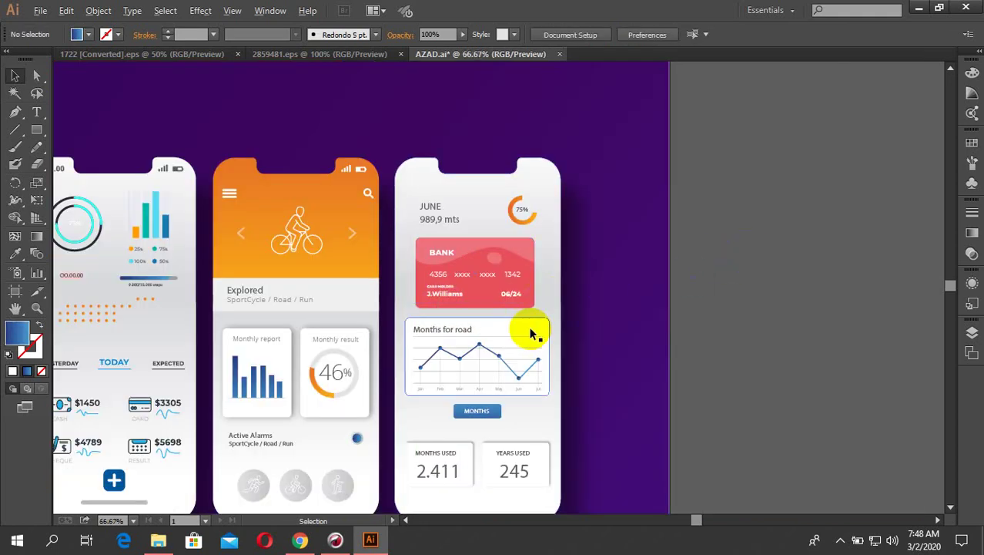
pyautogui.scroll(-2, 528, 331)
pyautogui.scroll(2, 568, 428)
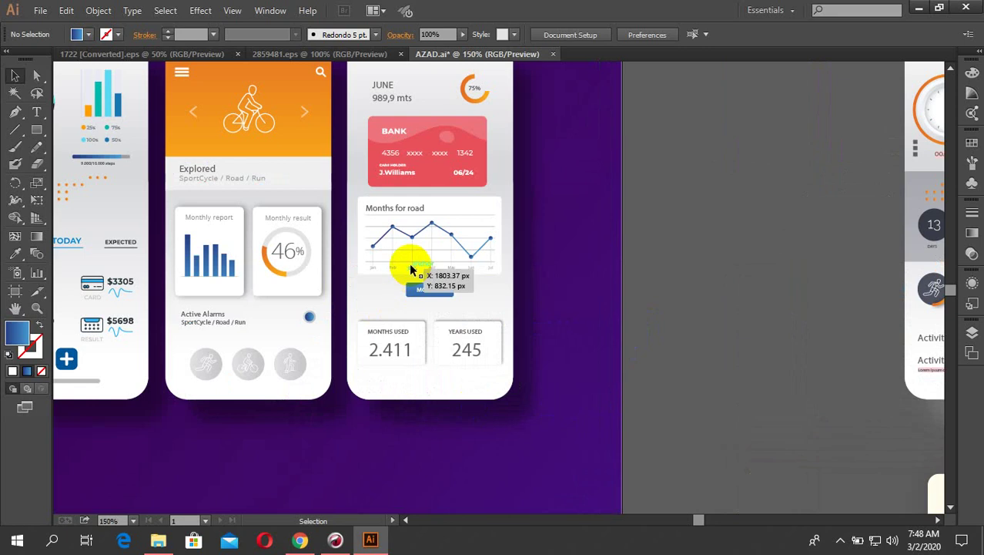
pyautogui.click(413, 238)
pyautogui.scroll(-2, 461, 242)
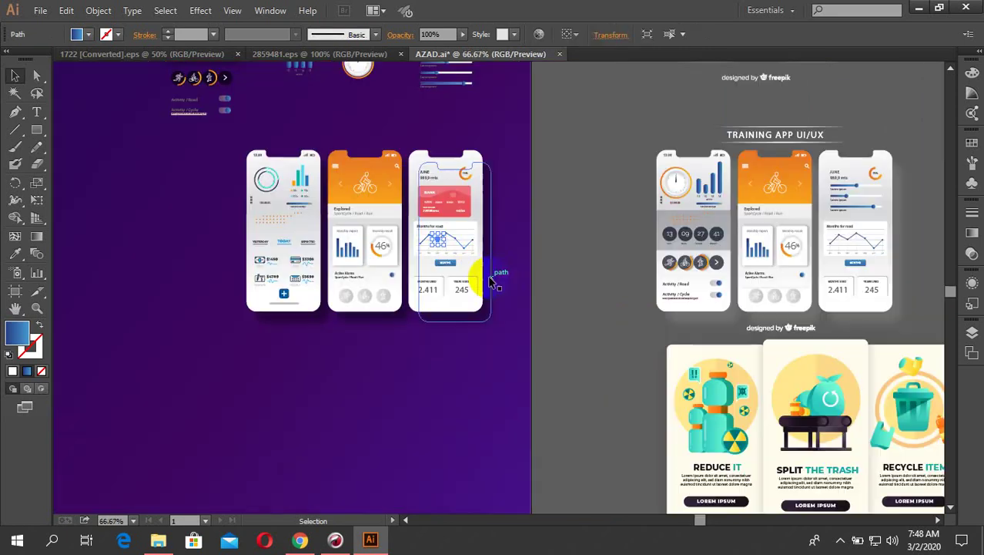
pyautogui.scroll(2, 476, 275)
pyautogui.moveTo(514, 276); pyautogui.dragTo(388, 236)
pyautogui.press('a')
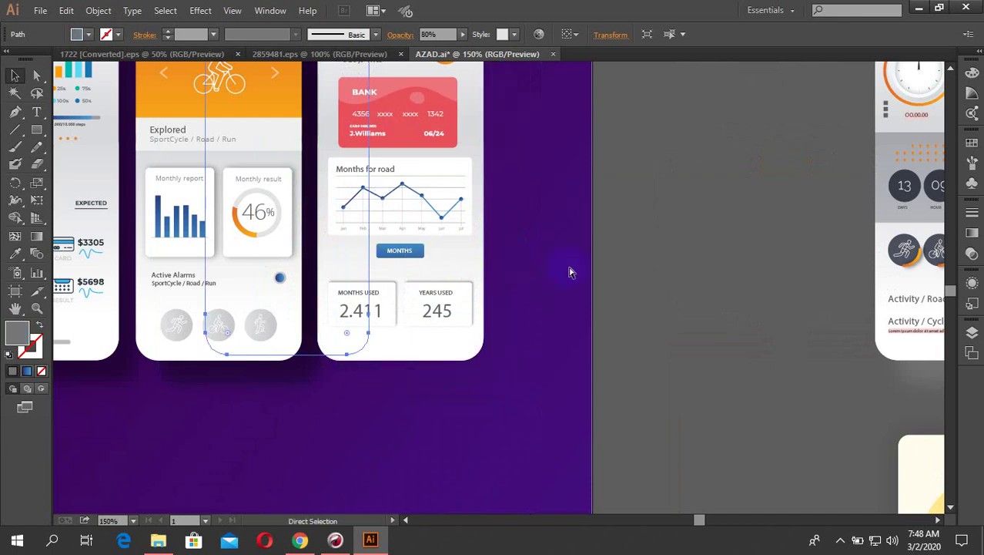
pyautogui.press('v')
pyautogui.click(567, 270)
# Group the third phone's Months for road chart with the MONTHS button and move them onto the purple area above the sliders.
pyautogui.moveTo(546, 267); pyautogui.dragTo(499, 264)
pyautogui.scroll(1, 499, 264)
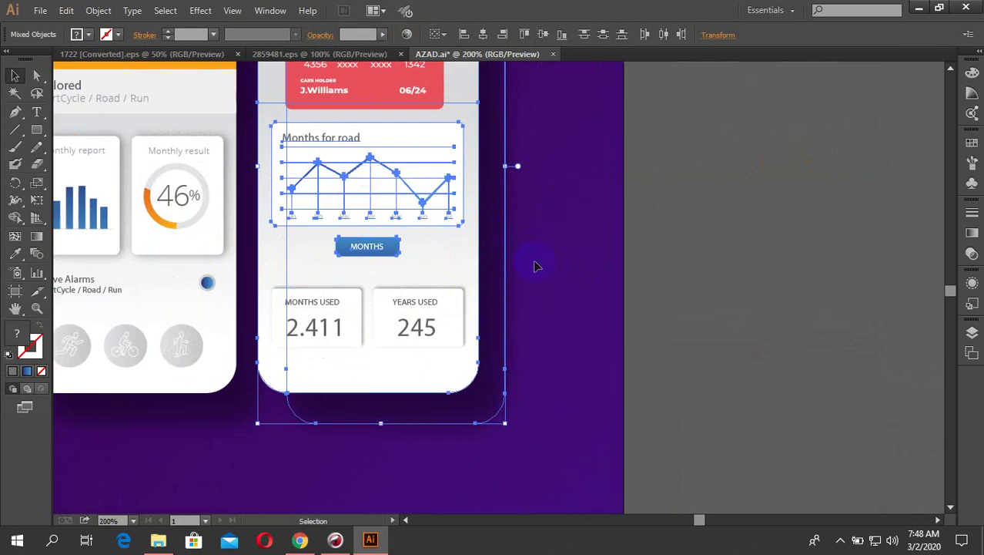
pyautogui.keyDown('shift'); pyautogui.click(474, 265); pyautogui.keyUp('shift')
pyautogui.rightClick(409, 202)
pyautogui.click(440, 262)
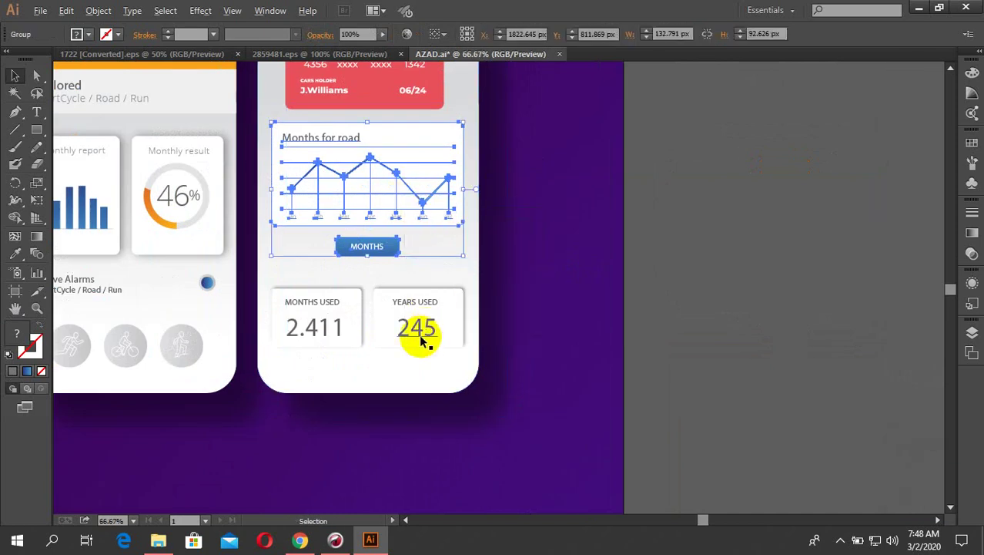
pyautogui.moveTo(410, 312); pyautogui.dragTo(410, 134)
pyautogui.click(594, 211)
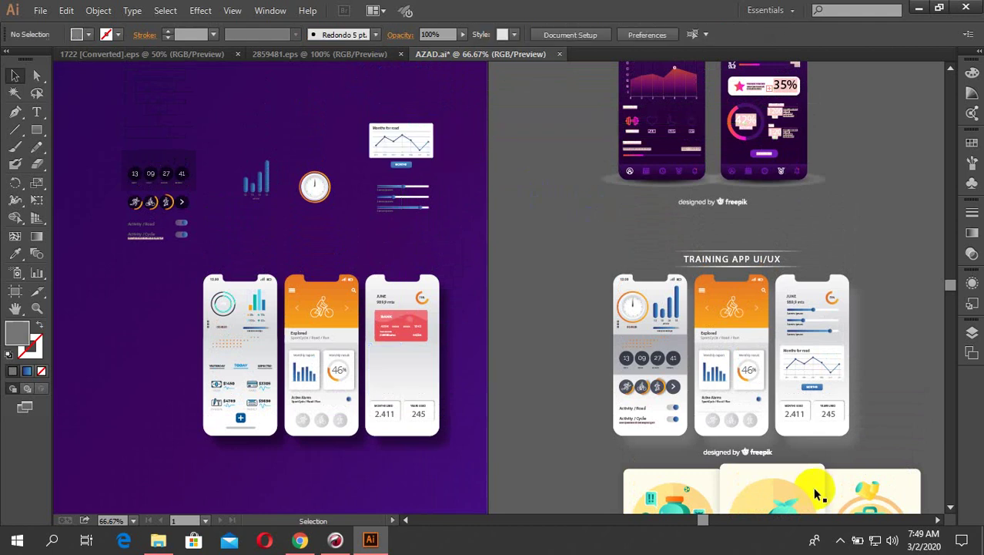
pyautogui.click(840, 541)
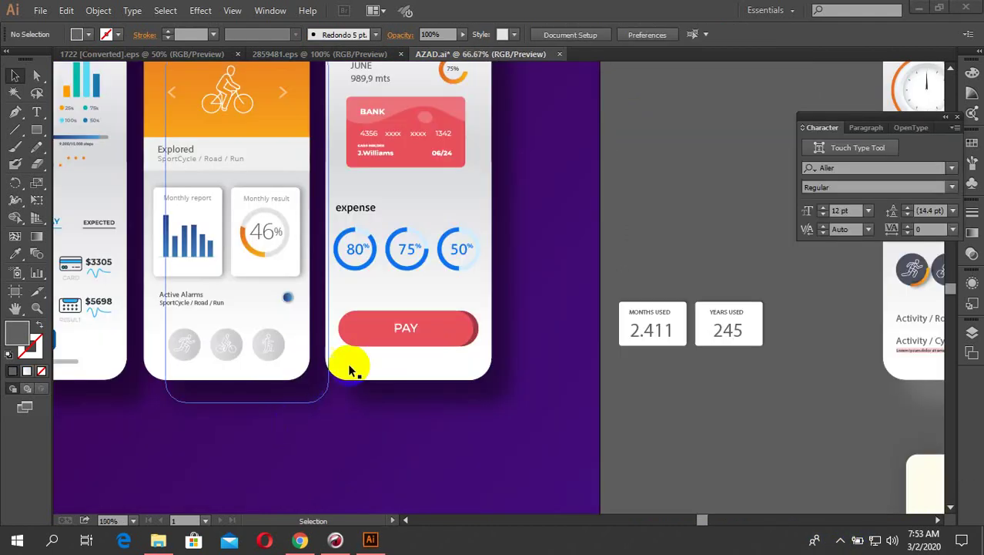
pyautogui.scroll(-2, 362, 358)
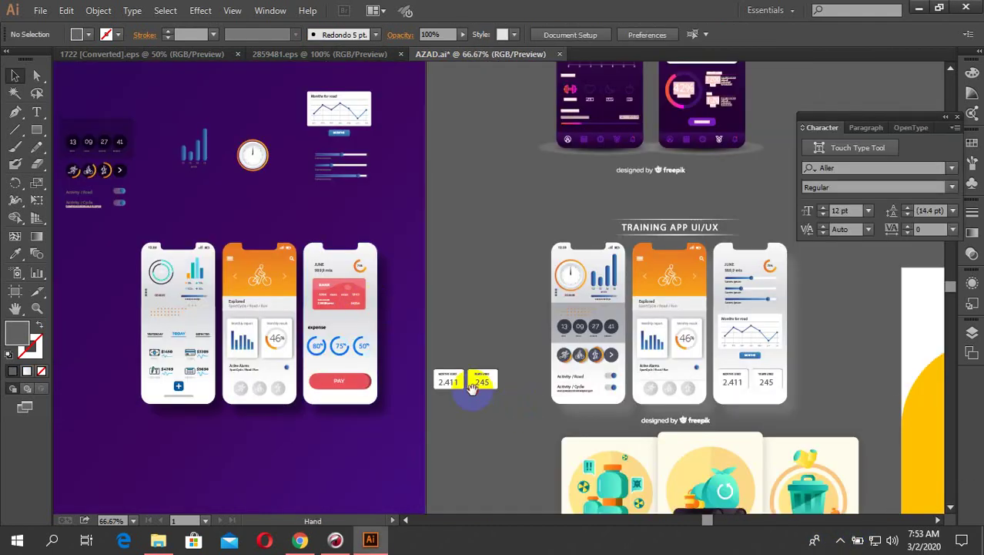
pyautogui.scroll(3, 237, 387)
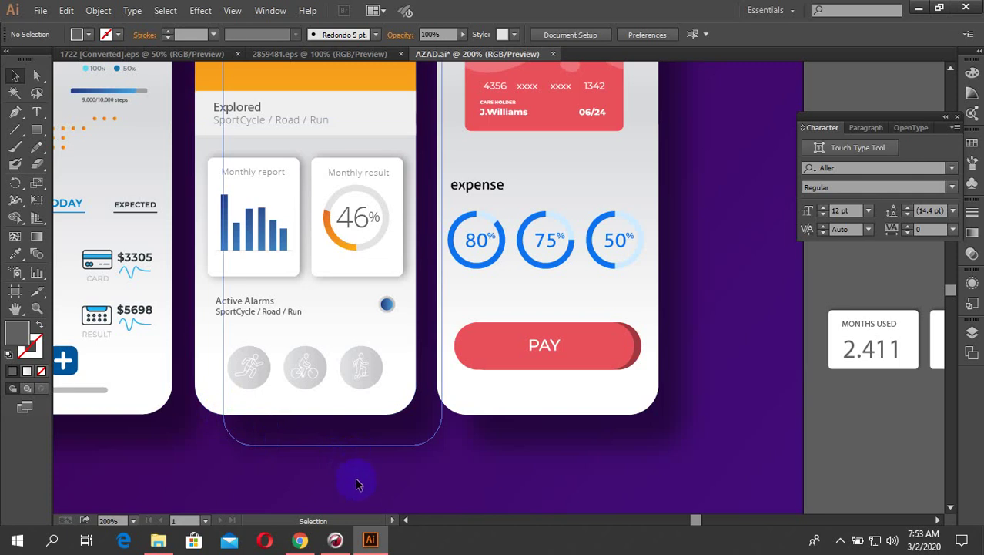
pyautogui.moveTo(367, 475); pyautogui.dragTo(279, 385)
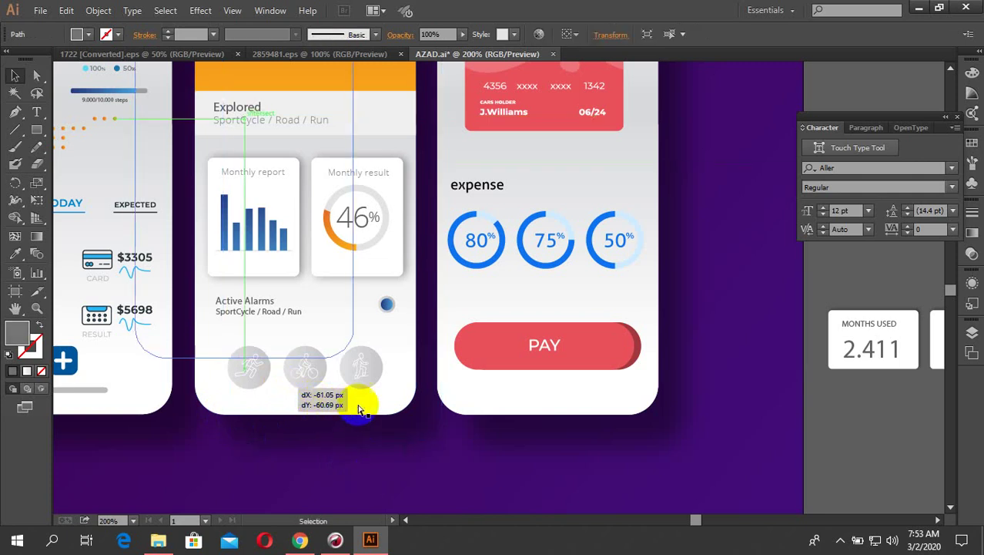
pyautogui.hotkey('ctrl', 'z')
pyautogui.scroll(-2, 390, 340)
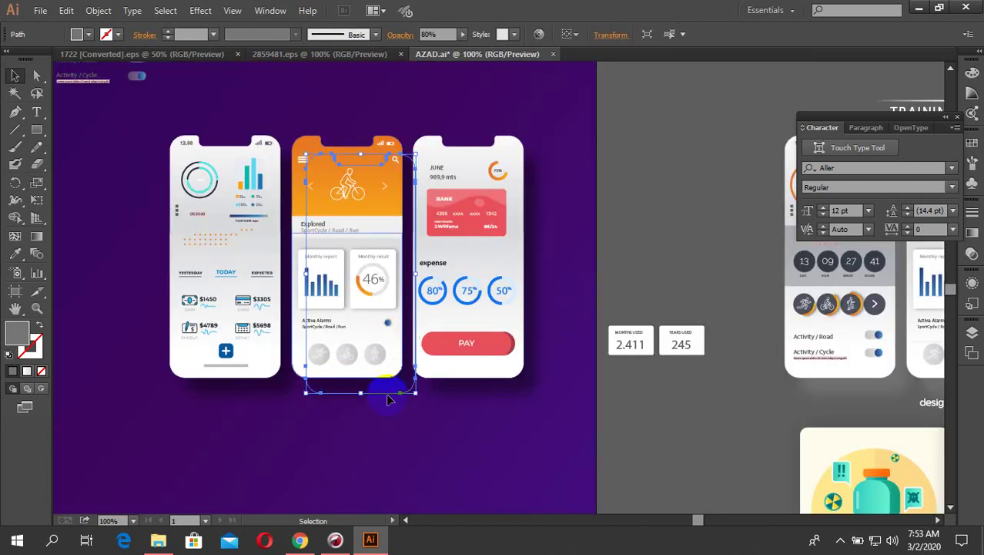
pyautogui.keyDown('shift'); pyautogui.click(314, 363); pyautogui.keyUp('shift')
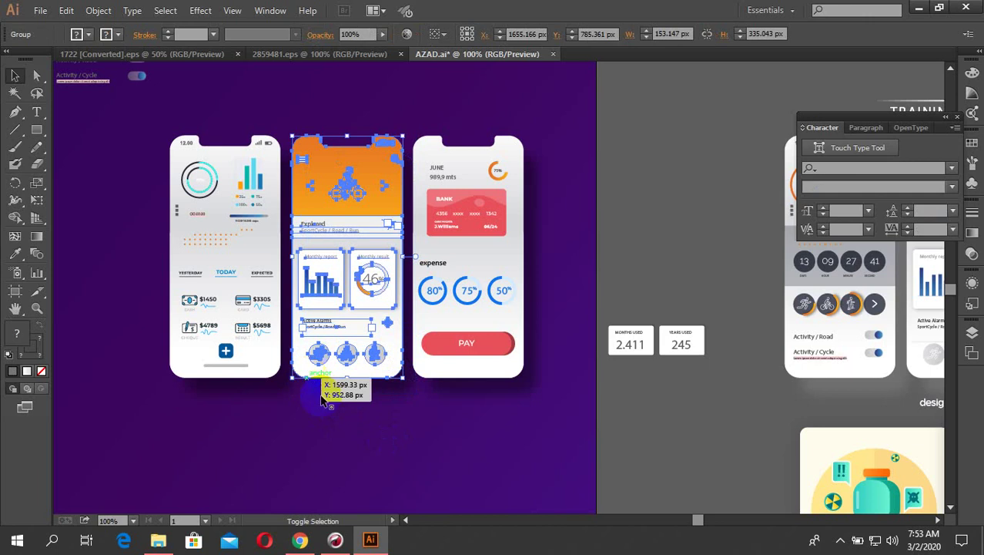
pyautogui.keyDown('shift'); pyautogui.click(308, 368); pyautogui.keyUp('shift')
pyautogui.click(618, 448)
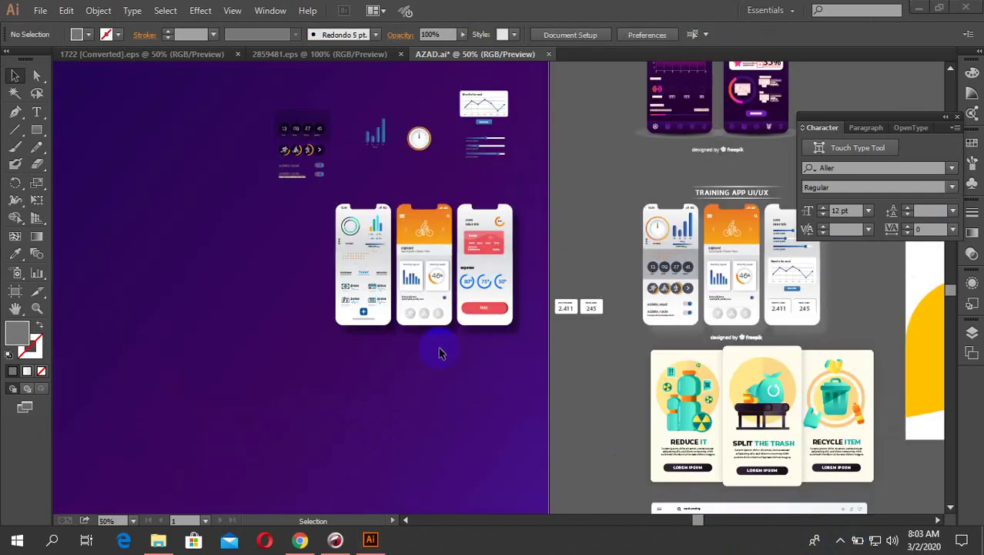
pyautogui.scroll(4, 443, 343)
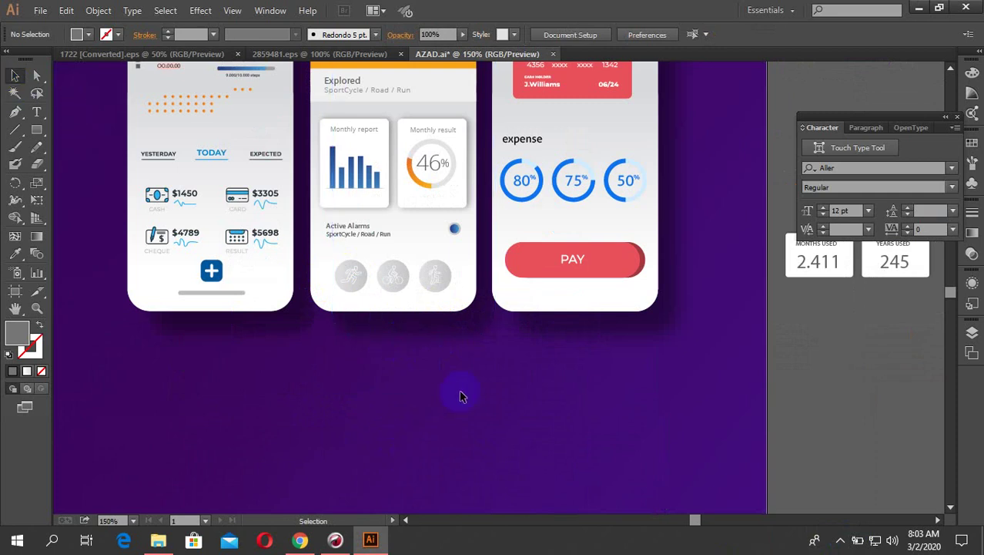
pyautogui.moveTo(459, 387); pyautogui.dragTo(327, 275)
pyautogui.moveTo(428, 358); pyautogui.dragTo(414, 324)
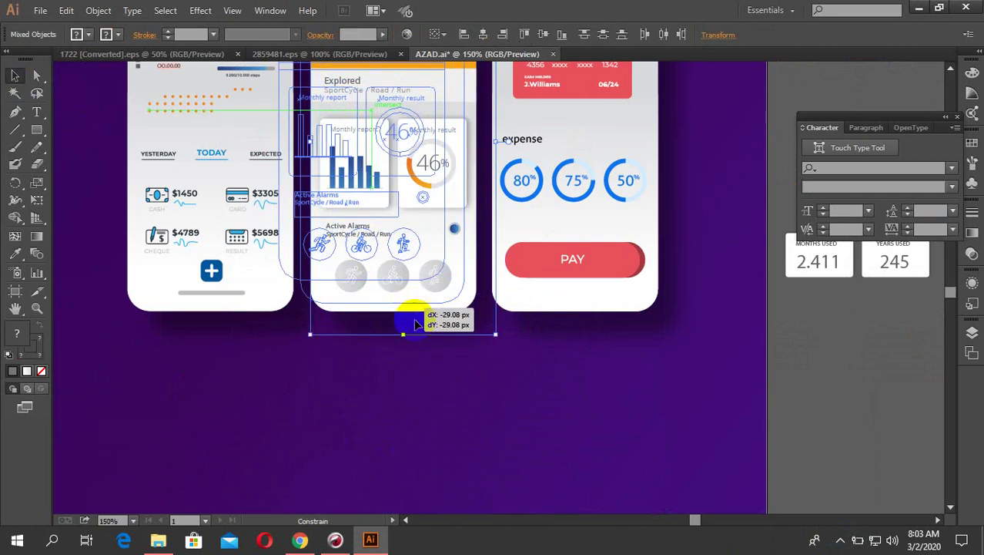
pyautogui.moveTo(431, 412); pyautogui.dragTo(450, 413)
pyautogui.click(415, 405)
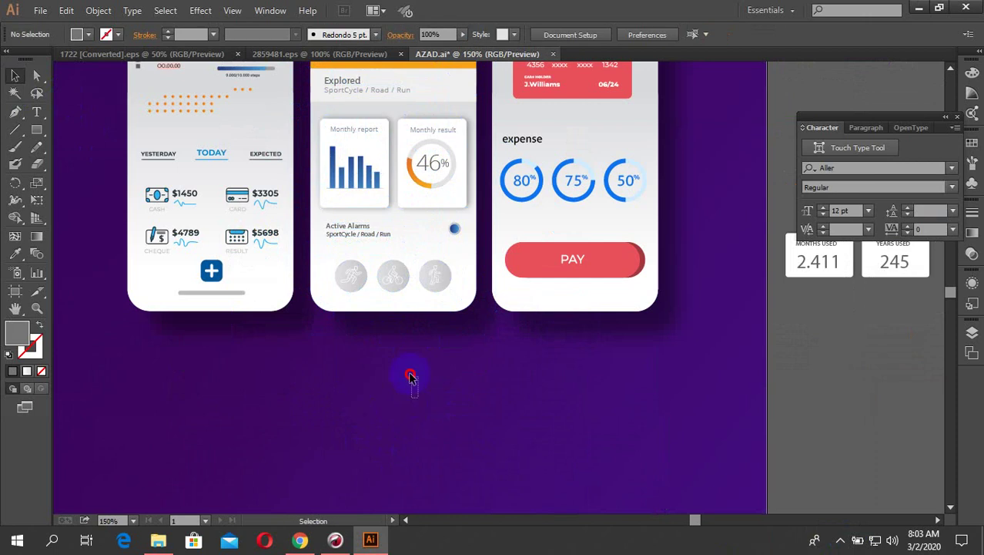
# Ungroup the second phone's artwork without its shadow and select the row of three grey activity icons.
pyautogui.moveTo(389, 313); pyautogui.dragTo(389, 313)
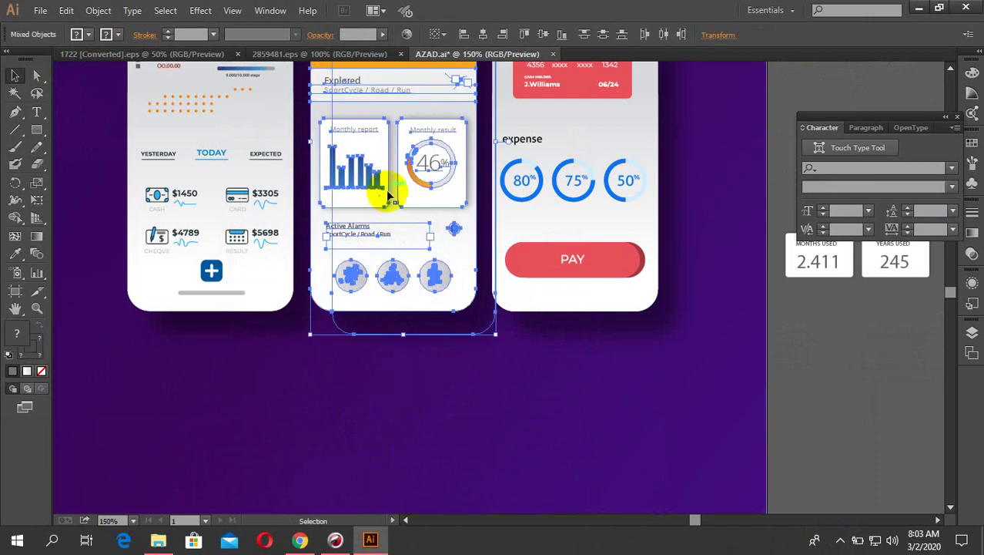
pyautogui.scroll(3, 385, 334)
pyautogui.scroll(-2, 389, 345)
pyautogui.rightClick(393, 348)
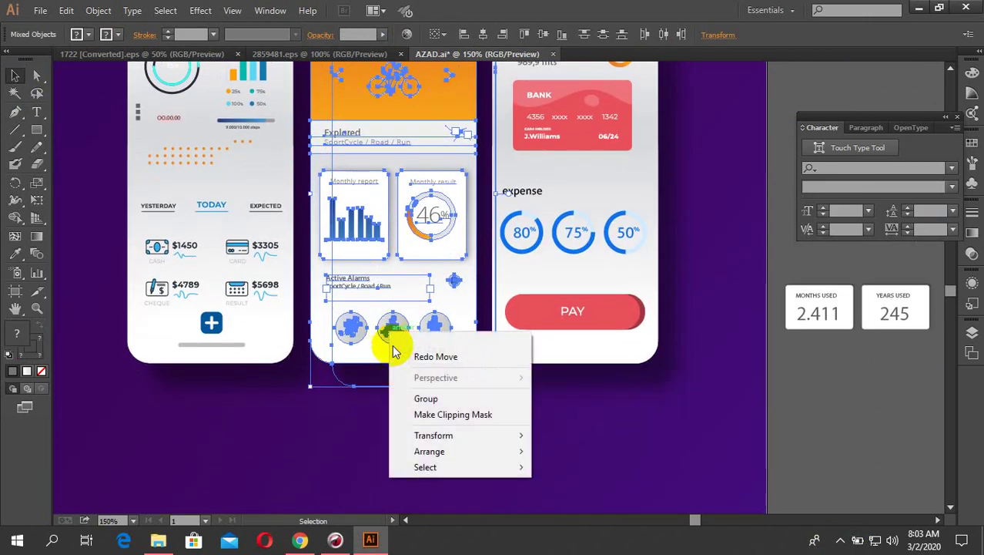
pyautogui.click(367, 362)
pyautogui.click(367, 359)
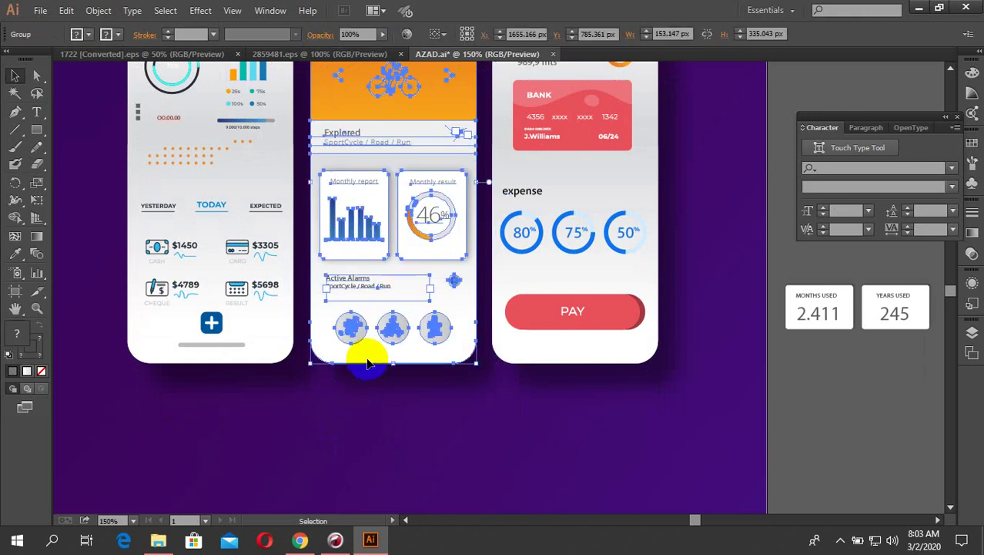
pyautogui.rightClick(368, 360)
pyautogui.click(406, 444)
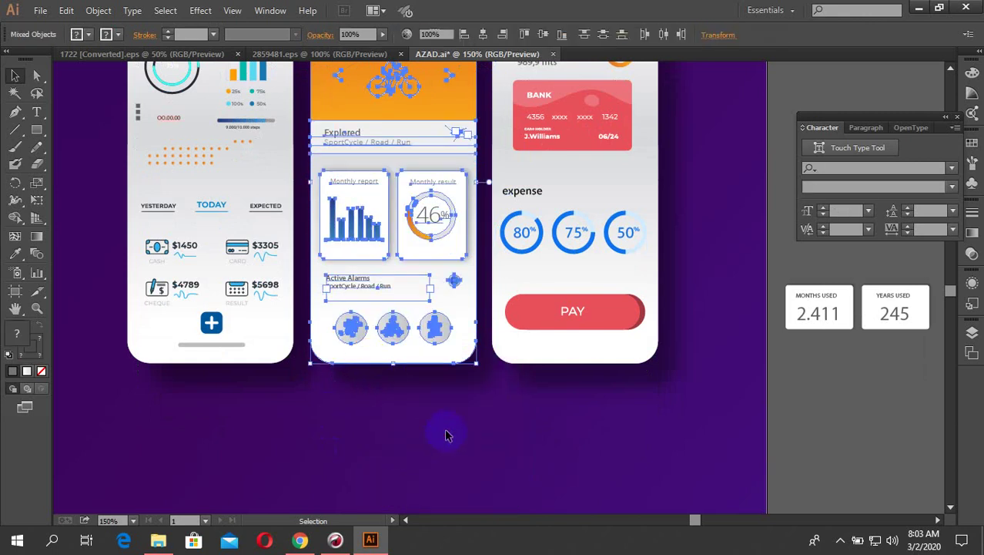
pyautogui.click(446, 432)
pyautogui.click(400, 331)
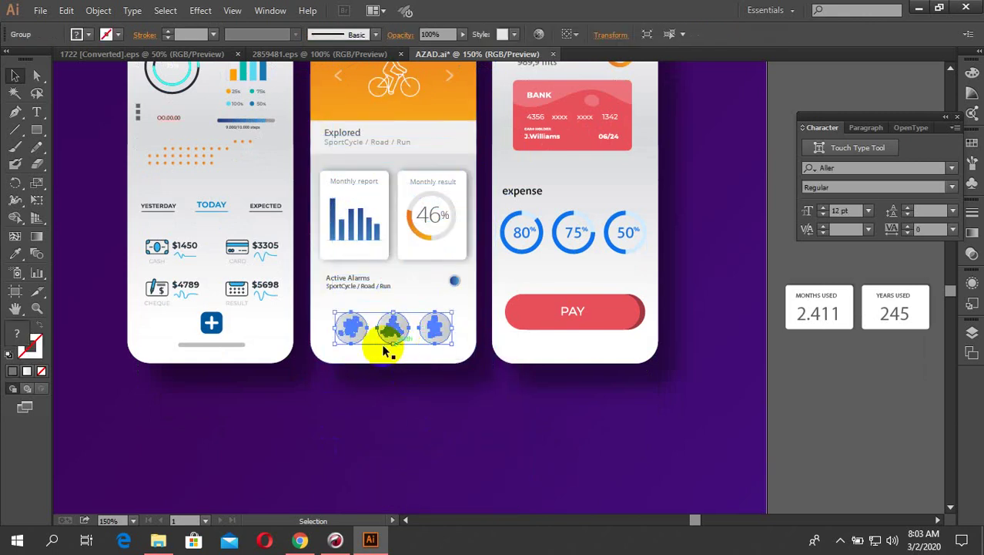
# Move the row of three grey activity icons off the second phone onto the pasteboard below the MONTHS USED and YEARS USED cards.
pyautogui.moveTo(387, 348); pyautogui.dragTo(593, 368)
pyautogui.scroll(2, 754, 336)
# Ungroup the source training app artwork on the pasteboard and then its first phone.
pyautogui.click(662, 276)
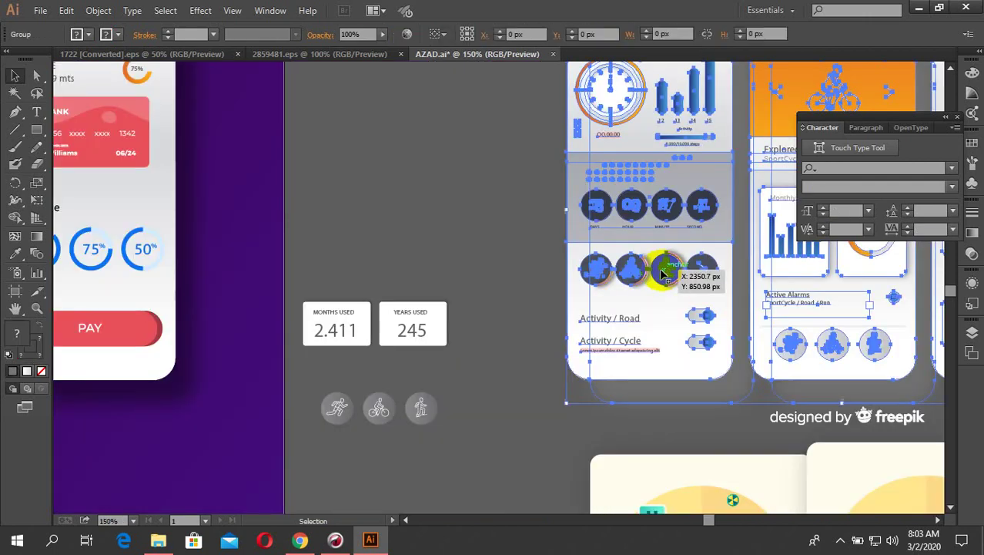
pyautogui.rightClick(662, 275)
pyautogui.click(688, 353)
pyautogui.click(582, 281)
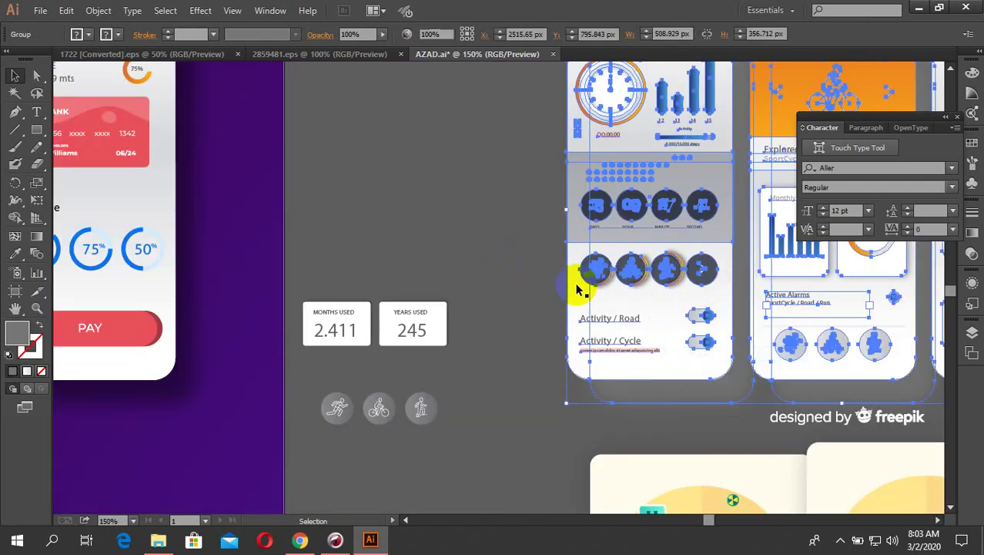
pyautogui.click(625, 272)
pyautogui.rightClick(620, 271)
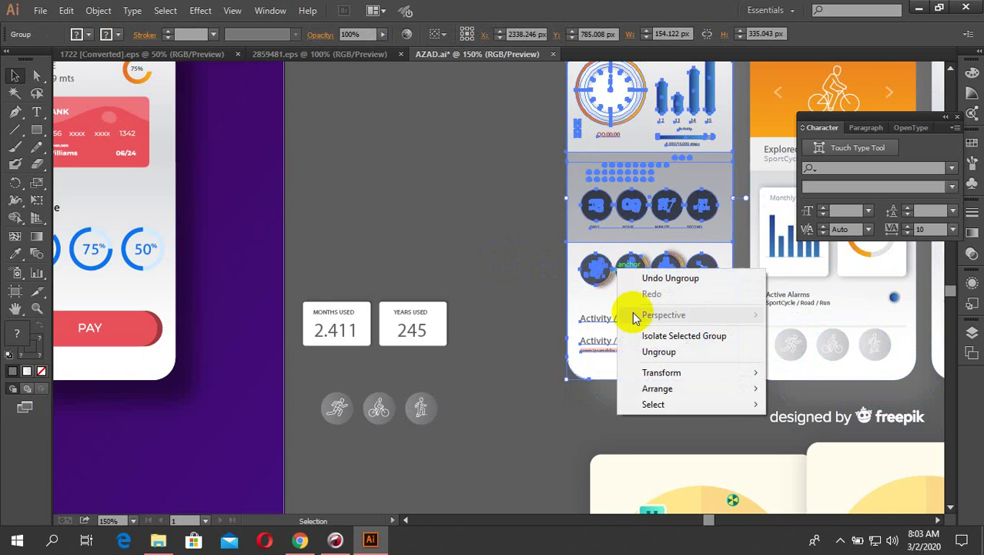
pyautogui.click(658, 352)
pyautogui.click(605, 275)
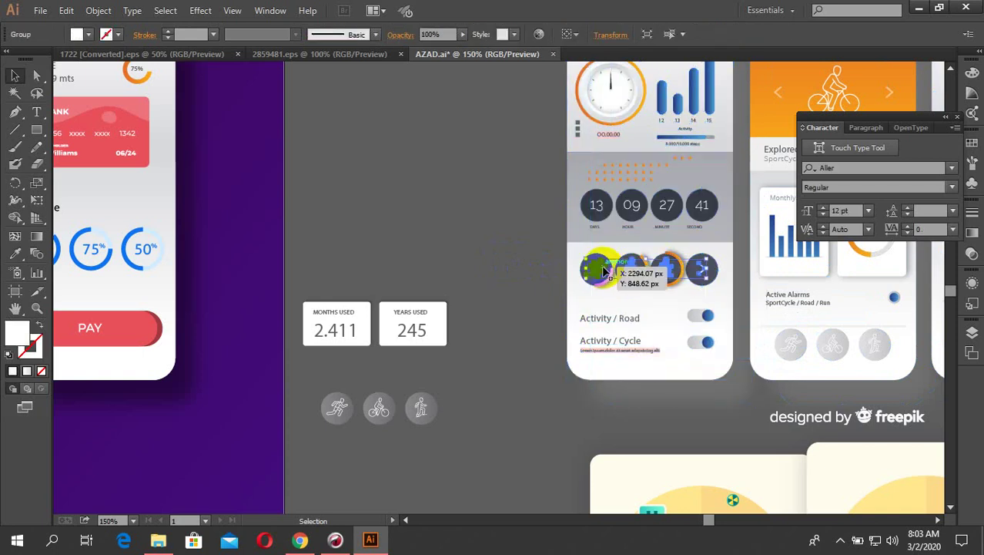
pyautogui.scroll(1, 608, 293)
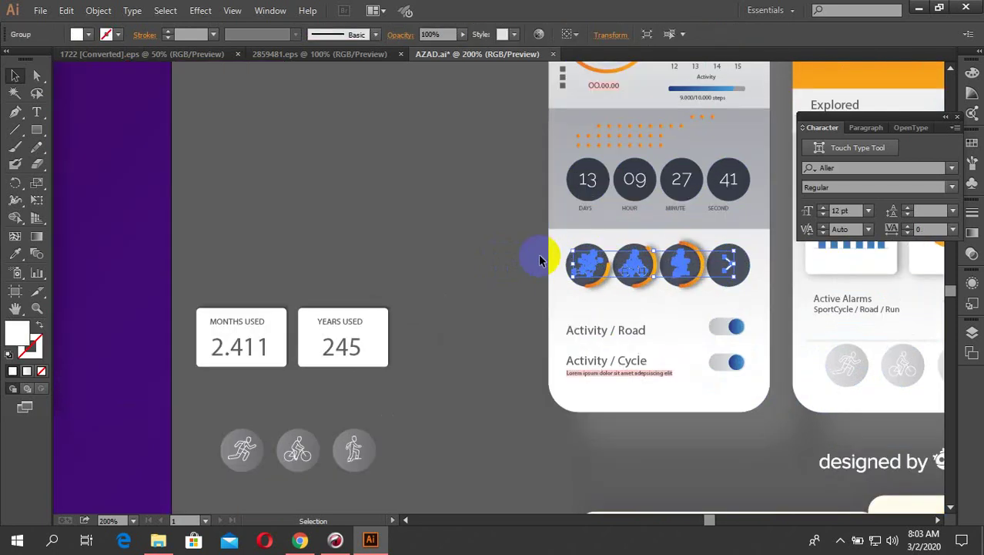
pyautogui.keyDown('shift'); pyautogui.click(756, 286); pyautogui.keyUp('shift')
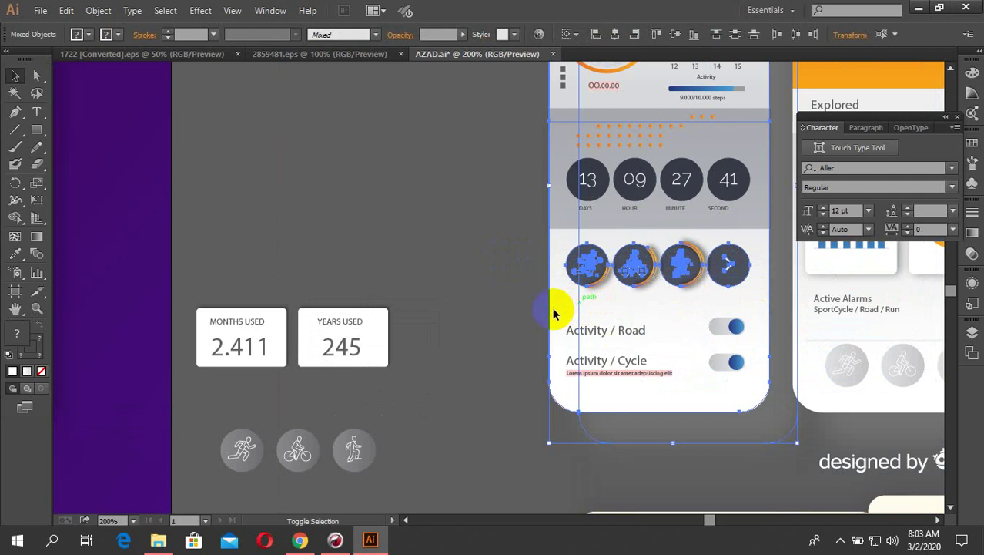
pyautogui.keyDown('shift'); pyautogui.click(713, 349); pyautogui.keyUp('shift')
pyautogui.scroll(-3, 750, 365)
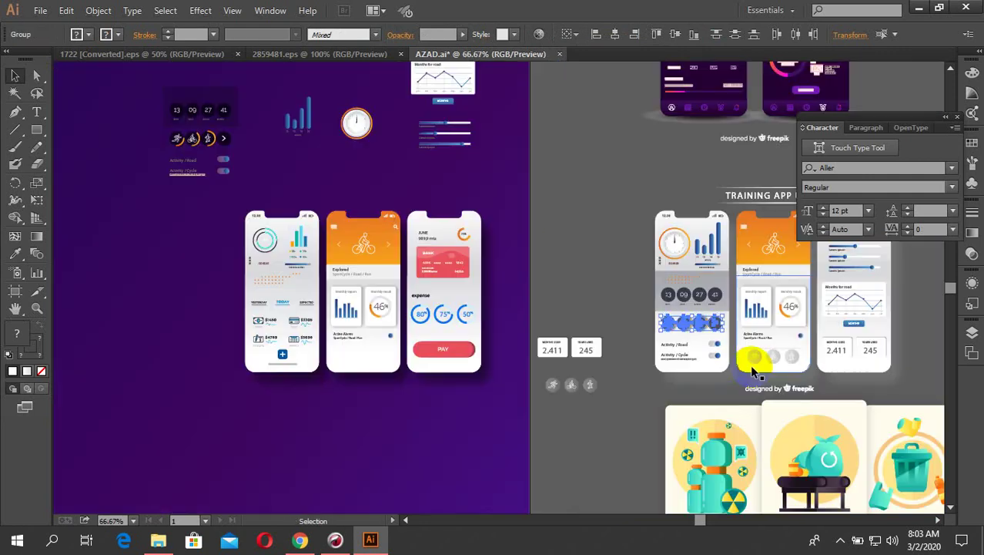
# Isolate the countdown and activity group on the purple area and copy its row of four dark activity icons.
pyautogui.scroll(3, 157, 123)
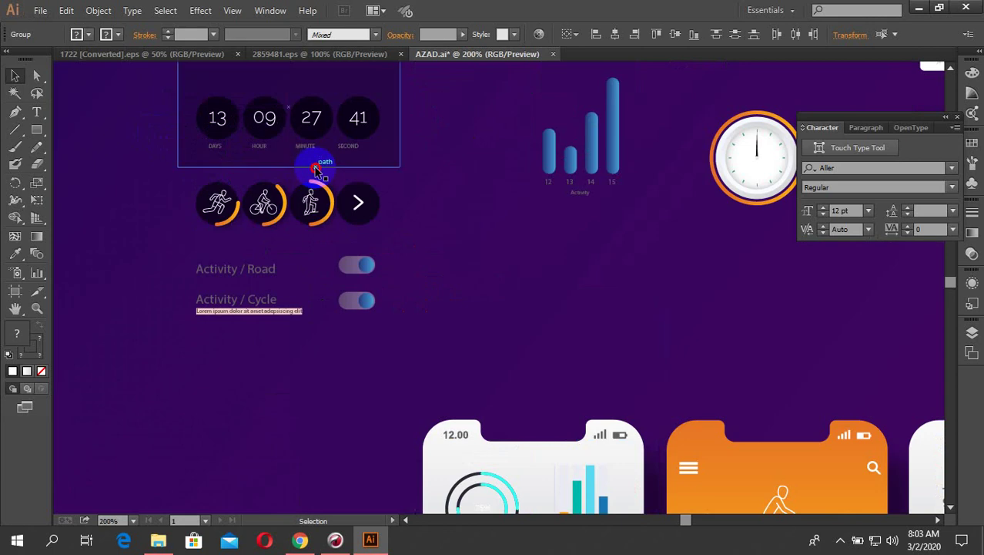
pyautogui.moveTo(315, 168); pyautogui.dragTo(304, 172)
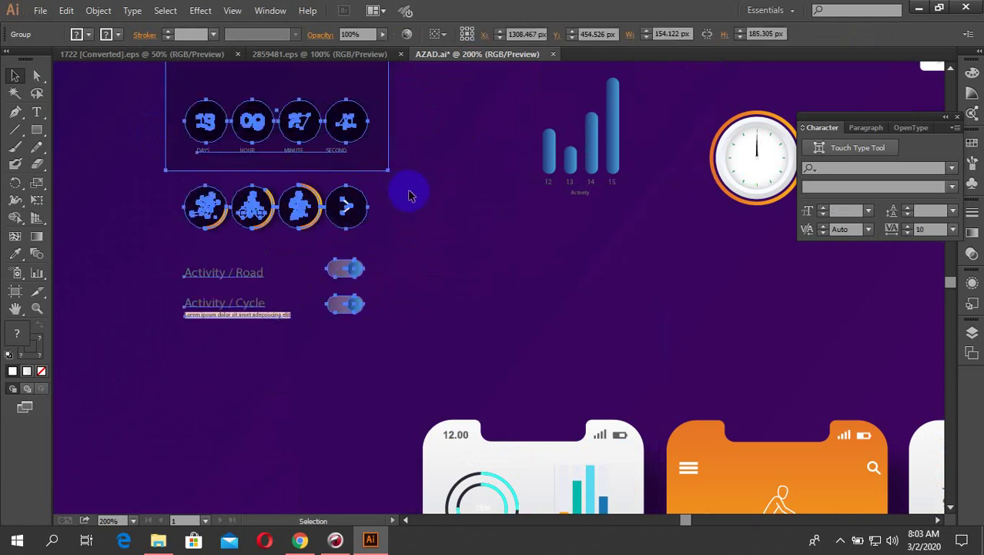
pyautogui.hotkey('ctrl', 'z')
pyautogui.click(428, 194)
pyautogui.moveTo(429, 193); pyautogui.dragTo(117, 192)
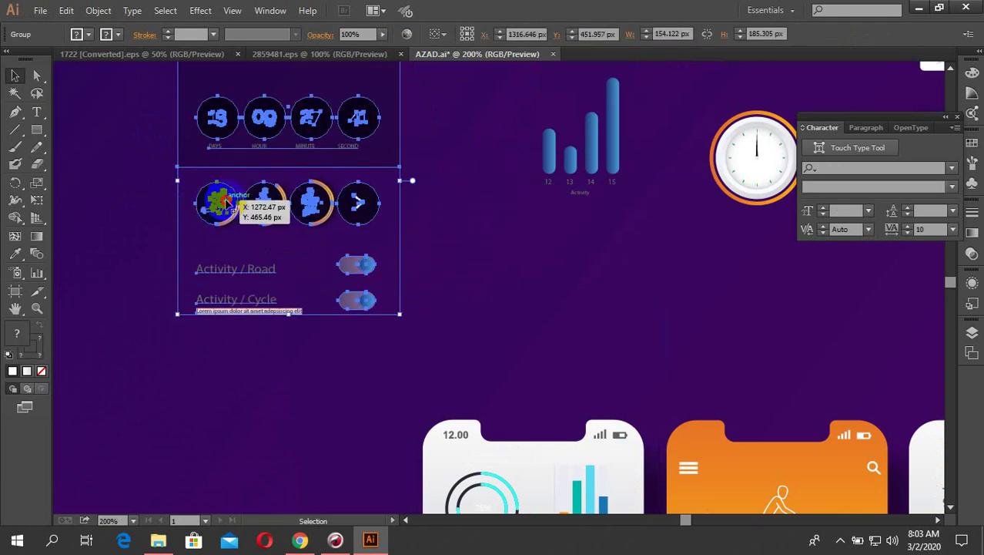
pyautogui.doubleClick(225, 200)
pyautogui.hotkey('ctrl', 'a')
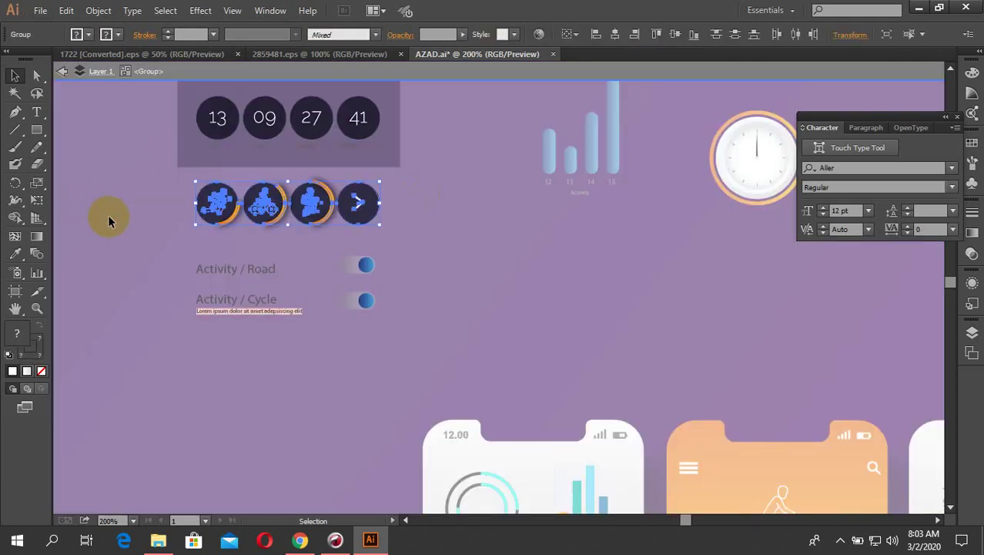
pyautogui.press('Escape')
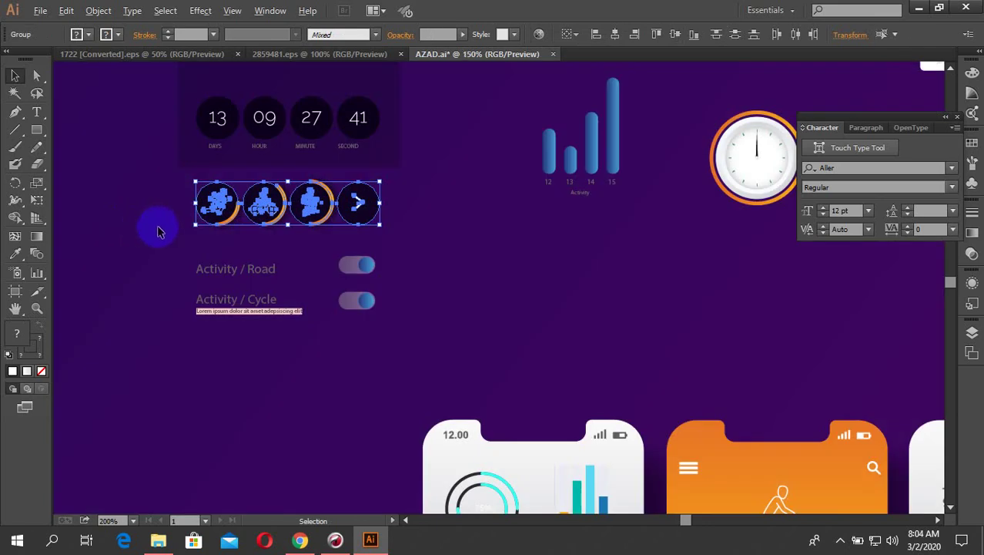
# Paste the row of four dark activity icons into the second phone, centre it below the Active Alarms text and deselect it.
pyautogui.scroll(-3, 156, 229)
pyautogui.scroll(-1, 359, 360)
pyautogui.scroll(4, 343, 402)
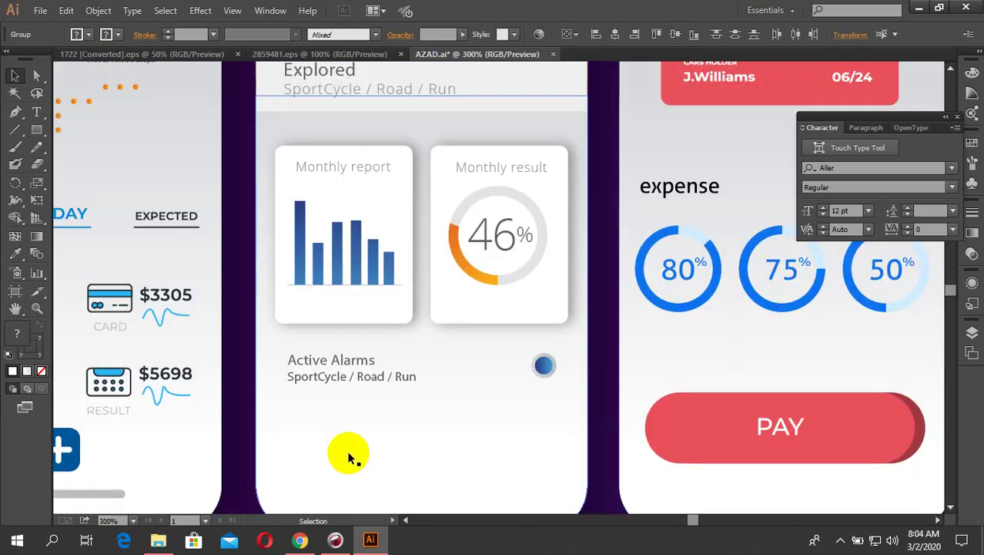
pyautogui.hotkey('ctrl', 'v')
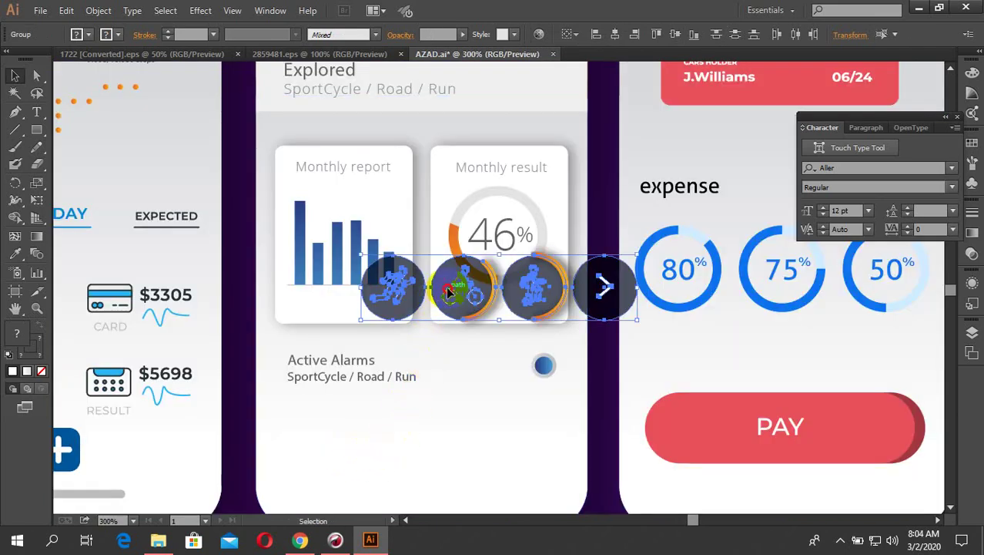
pyautogui.moveTo(456, 294); pyautogui.dragTo(375, 464)
pyautogui.scroll(-5, 355, 398)
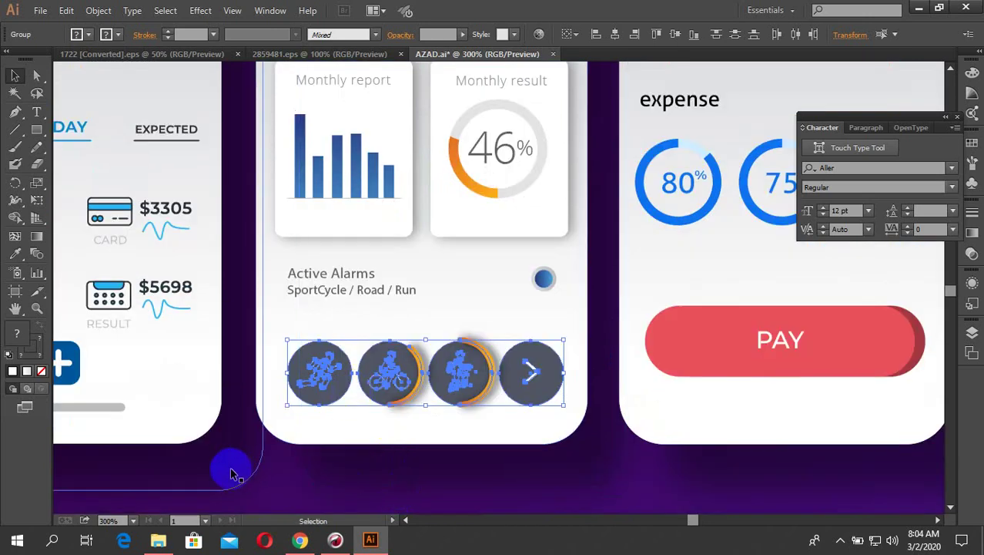
pyautogui.click(310, 376)
pyautogui.moveTo(310, 375); pyautogui.dragTo(305, 374)
pyautogui.scroll(-3, 374, 359)
pyautogui.click(325, 452)
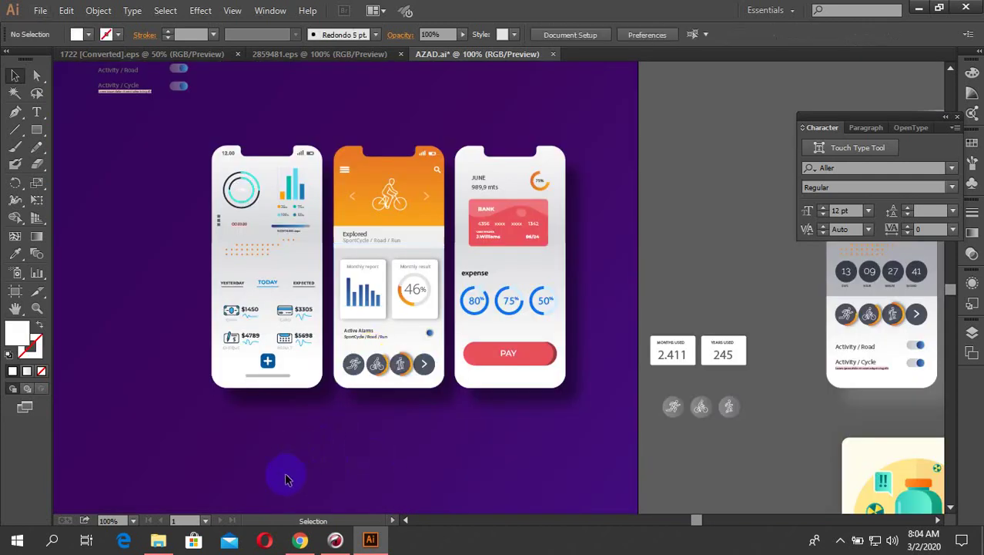
# Group the second phone's Monthly report and Monthly result cards together with their titles, bar chart and 46% ring.
pyautogui.scroll(1, 415, 292)
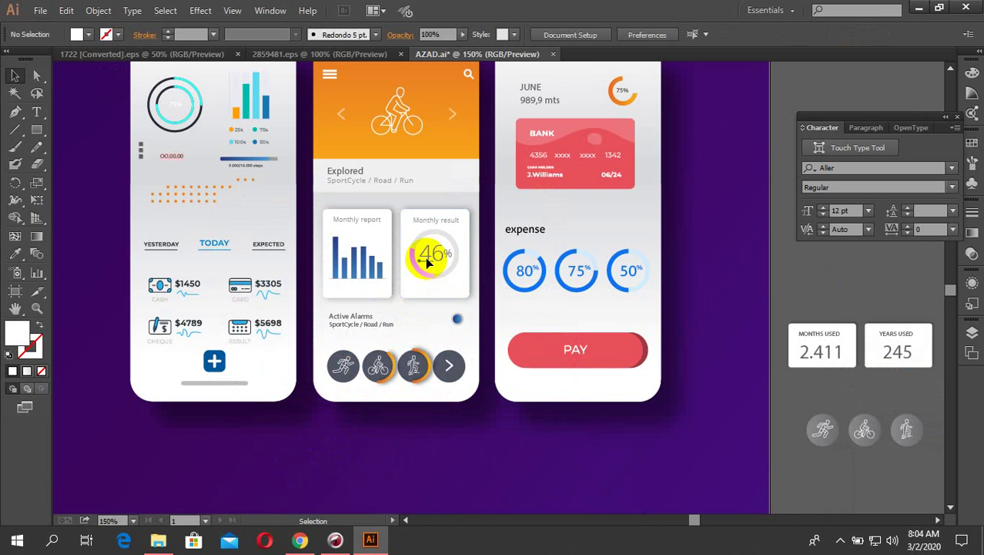
pyautogui.click(429, 263)
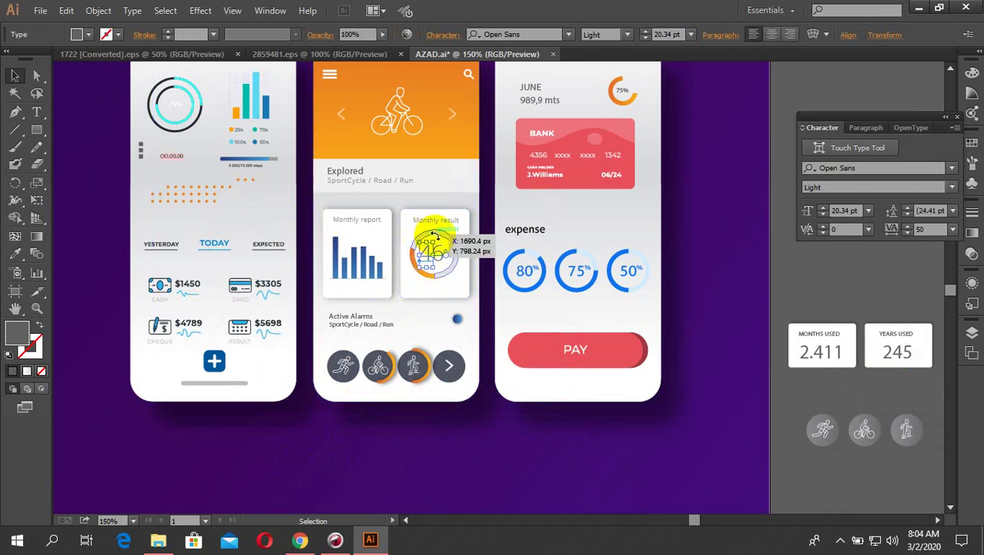
pyautogui.click(454, 252)
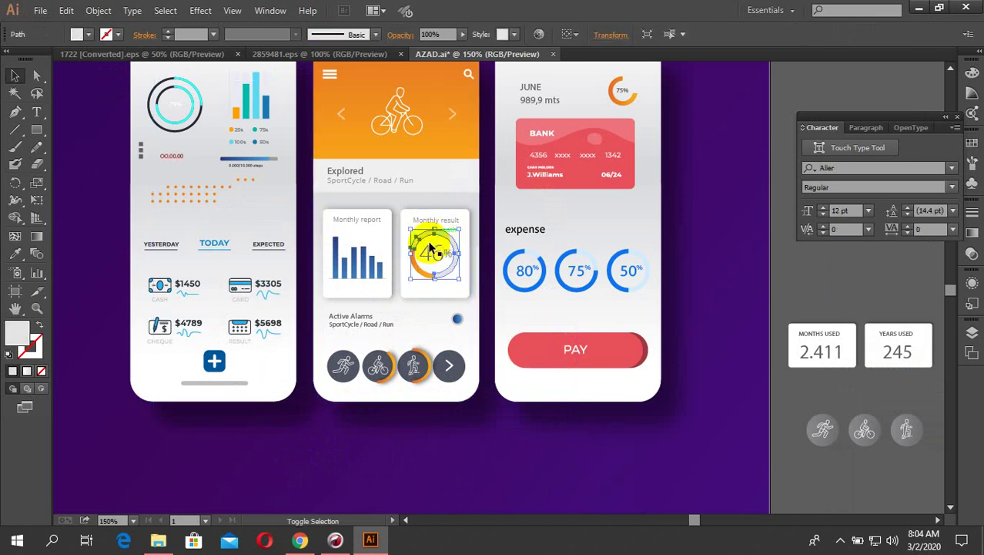
pyautogui.keyDown('shift'); pyautogui.click(434, 255); pyautogui.keyUp('shift')
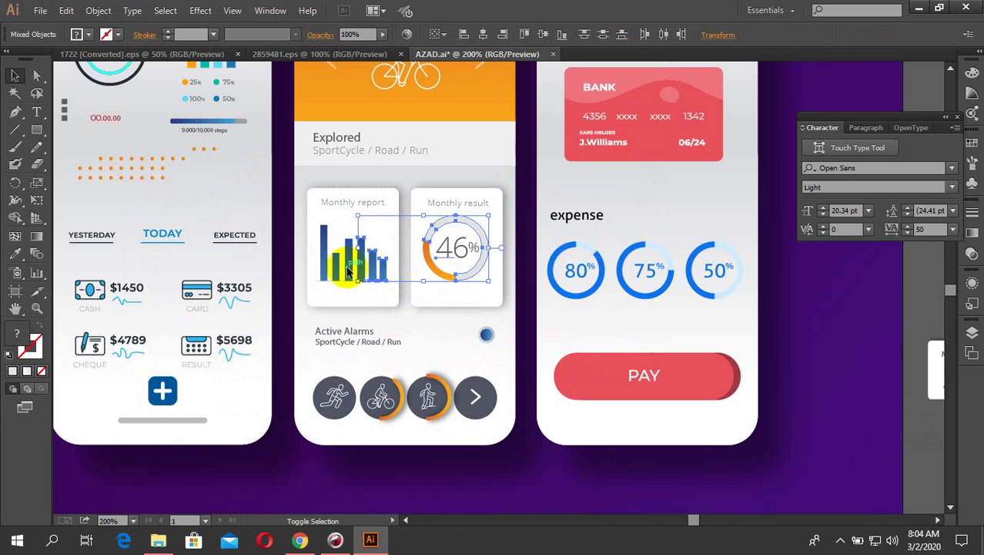
pyautogui.keyDown('shift'); pyautogui.click(324, 267); pyautogui.keyUp('shift')
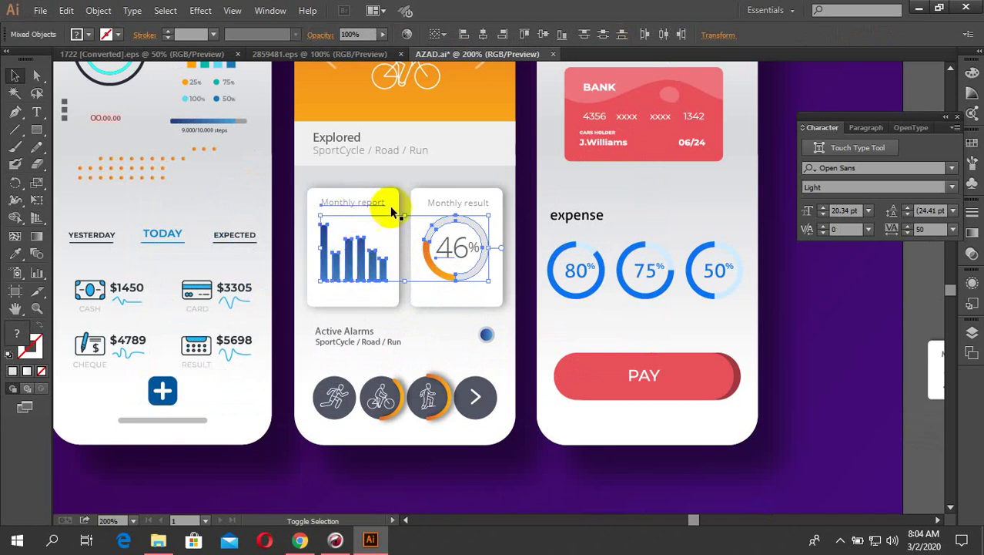
pyautogui.keyDown('shift'); pyautogui.click(419, 225); pyautogui.keyUp('shift')
pyautogui.keyDown('shift'); pyautogui.click(388, 235); pyautogui.keyUp('shift')
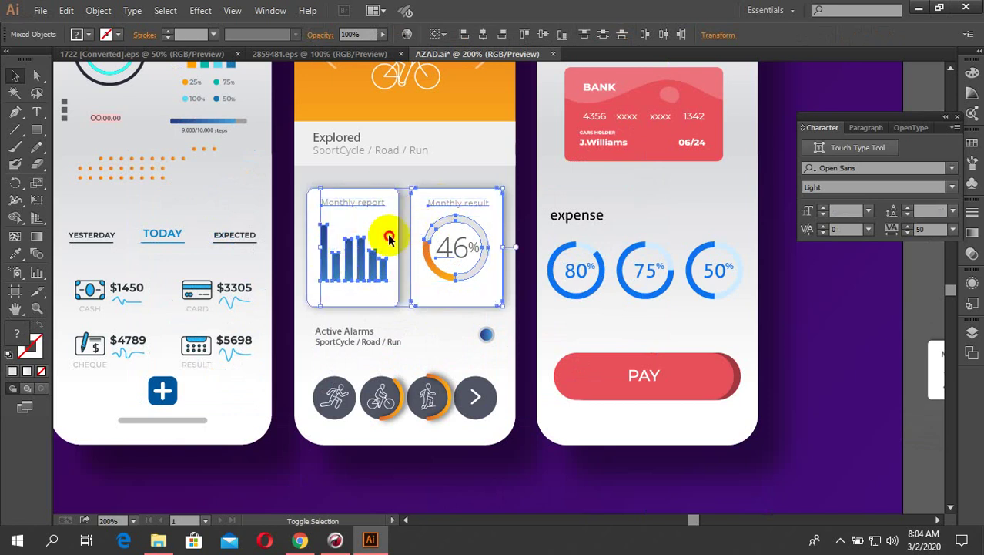
pyautogui.rightClick(389, 240)
pyautogui.click(418, 302)
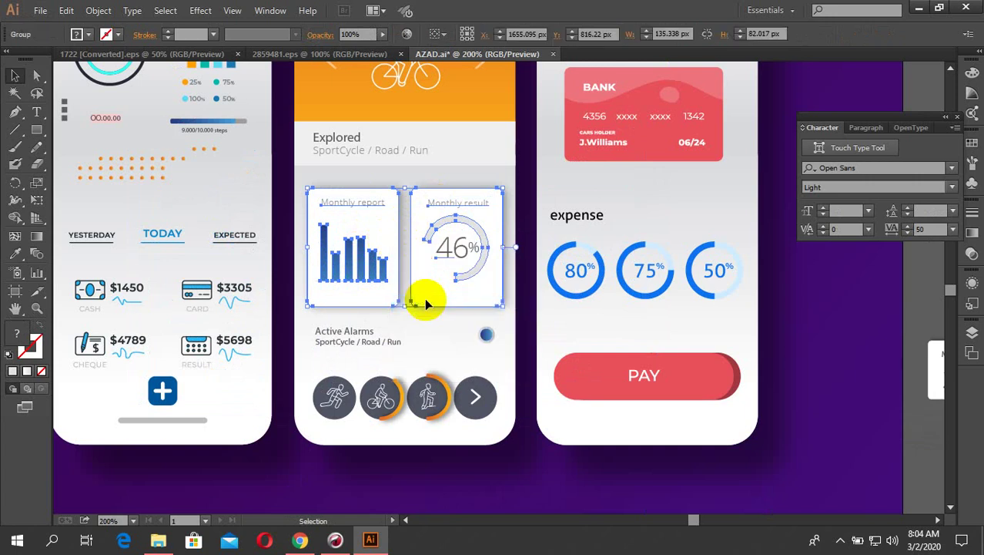
pyautogui.click(841, 541)
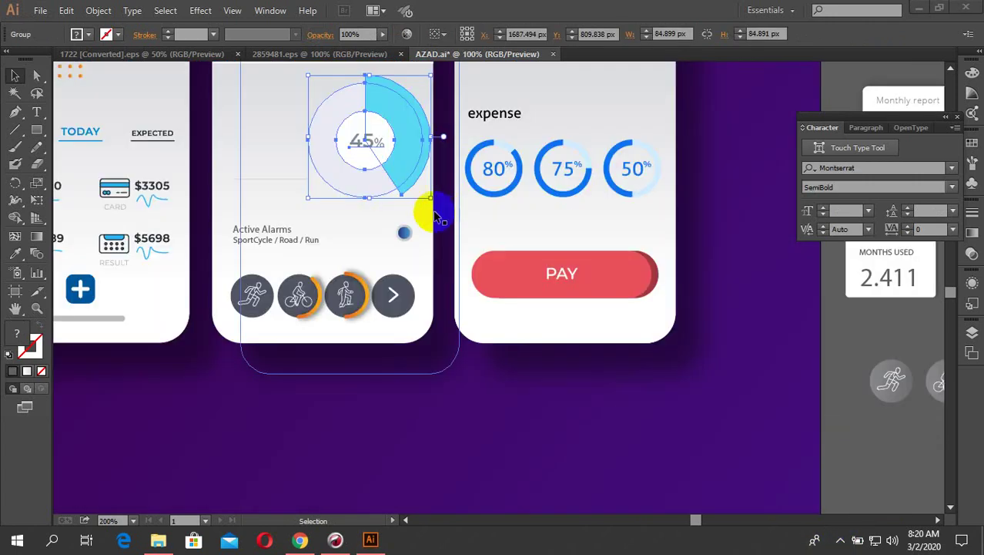
# Shrink the 45% donut chart to about 64 x 64 px and position it on the second phone between the Explored and Active Alarms sections.
pyautogui.scroll(-3, 408, 185)
pyautogui.scroll(3, 401, 158)
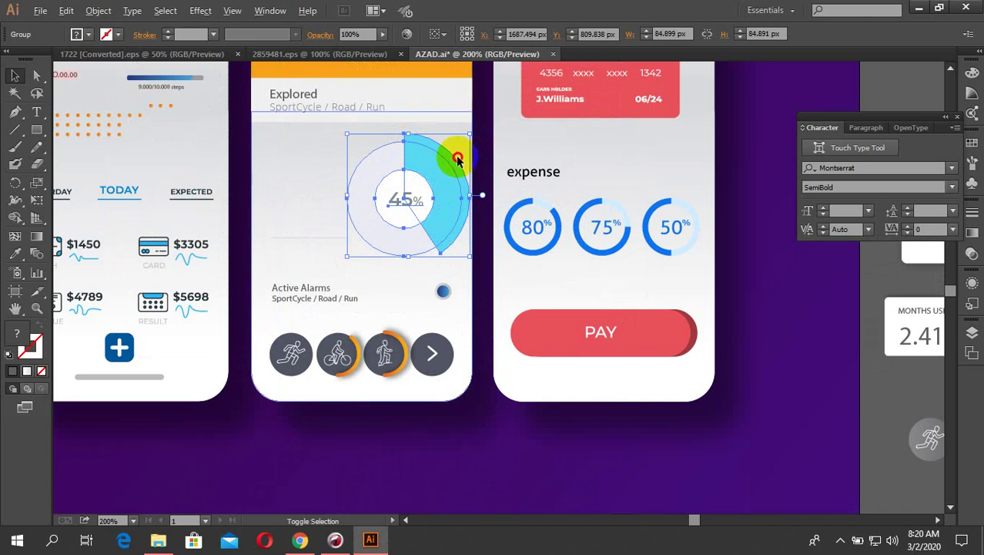
pyautogui.moveTo(470, 135); pyautogui.dragTo(454, 154)
pyautogui.moveTo(439, 193); pyautogui.dragTo(444, 177)
pyautogui.scroll(3, 444, 177)
pyautogui.scroll(-3, 500, 209)
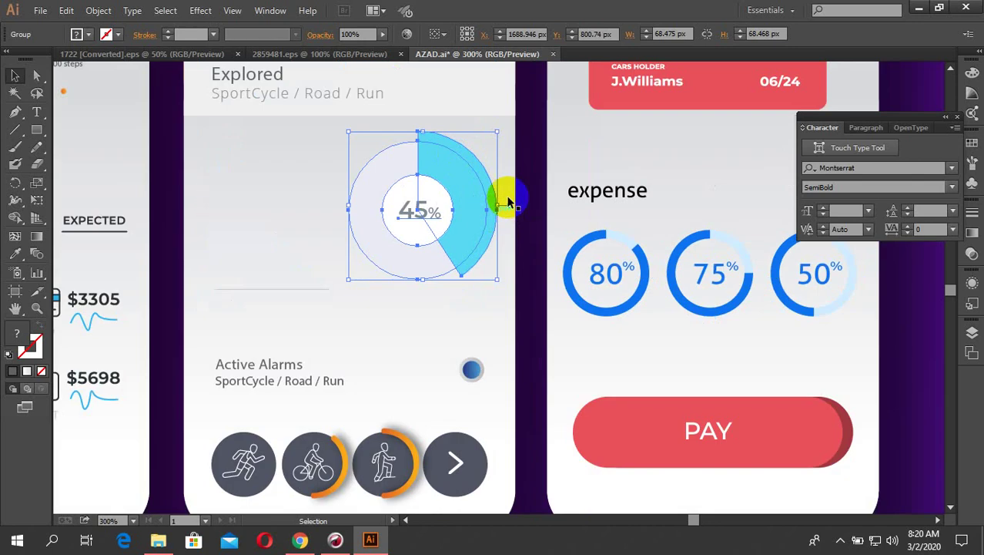
pyautogui.moveTo(498, 139); pyautogui.dragTo(493, 136)
pyautogui.moveTo(459, 199); pyautogui.dragTo(458, 201)
# Deselect the donut chart and examine the collected training, banking, shopping and dashboard artwork for further elements to use.
pyautogui.scroll(-4, 454, 231)
pyautogui.scroll(-3, 453, 231)
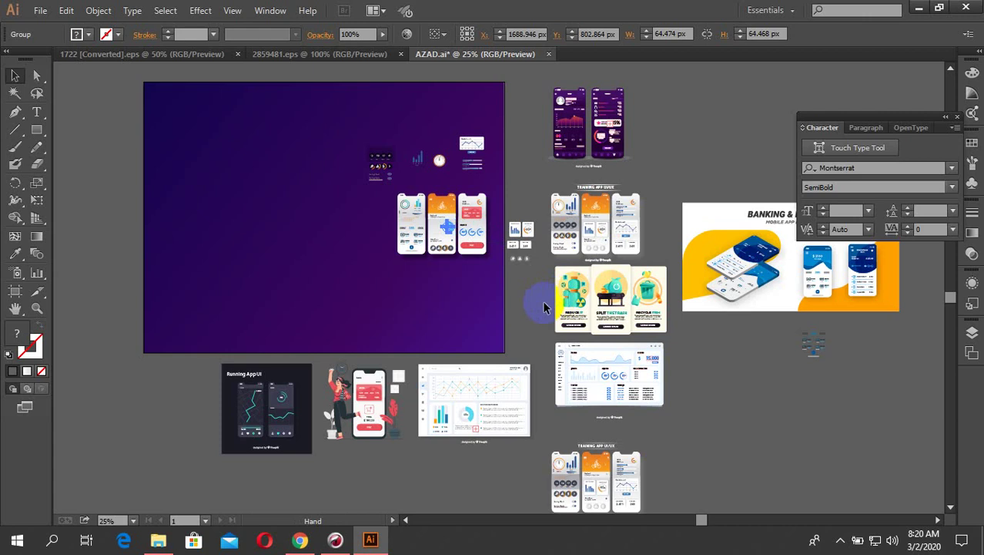
pyautogui.click(544, 309)
pyautogui.moveTo(545, 314); pyautogui.dragTo(441, 283)
pyautogui.scroll(4, 516, 486)
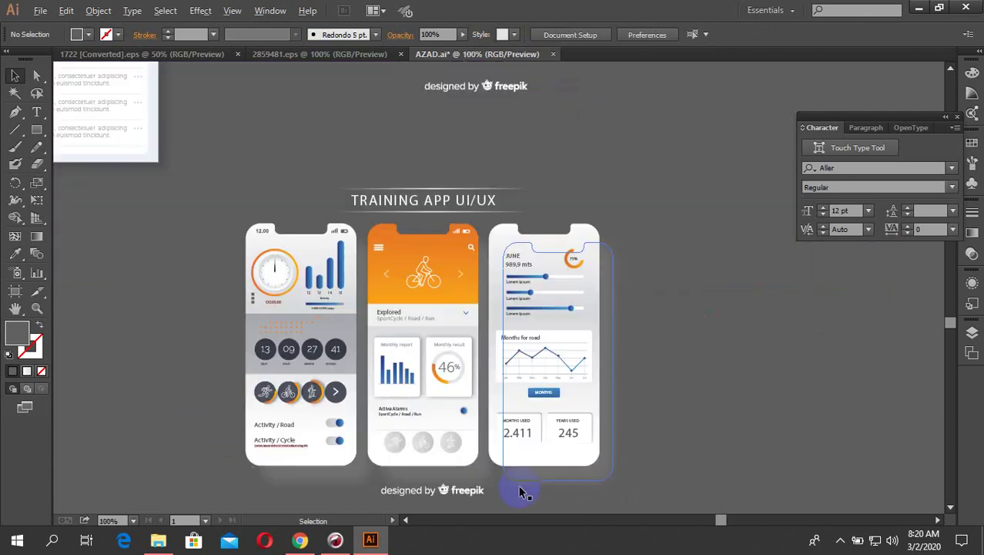
pyautogui.moveTo(628, 352); pyautogui.dragTo(309, 487)
pyautogui.moveTo(551, 382); pyautogui.dragTo(433, 492)
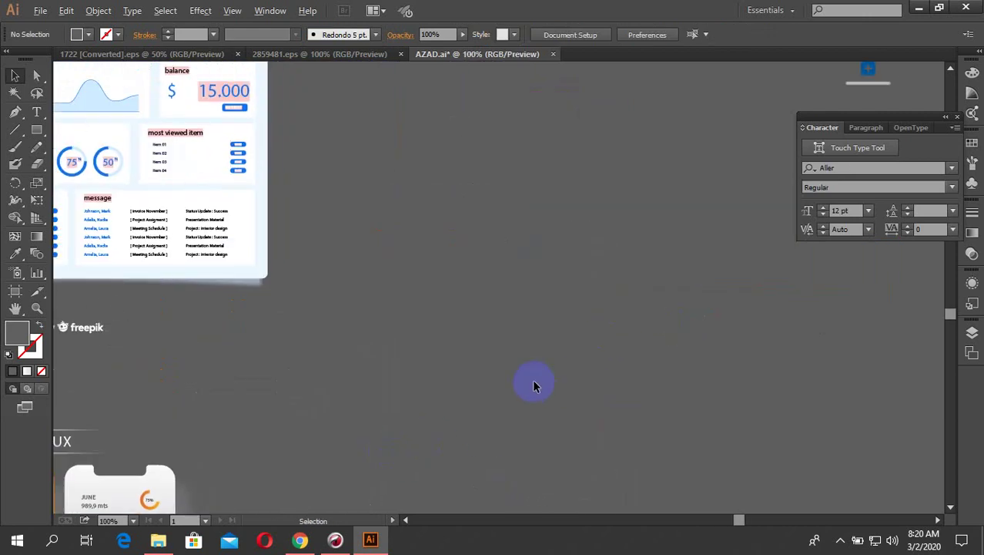
pyautogui.scroll(-4, 533, 382)
pyautogui.scroll(2, 579, 350)
pyautogui.scroll(5, 586, 323)
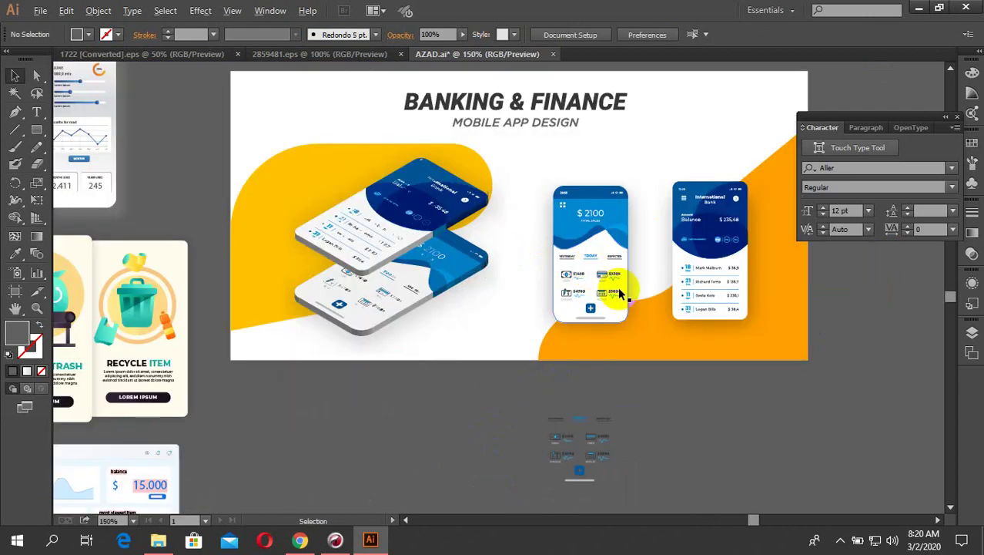
pyautogui.moveTo(667, 305); pyautogui.dragTo(505, 329)
pyautogui.scroll(-4, 598, 231)
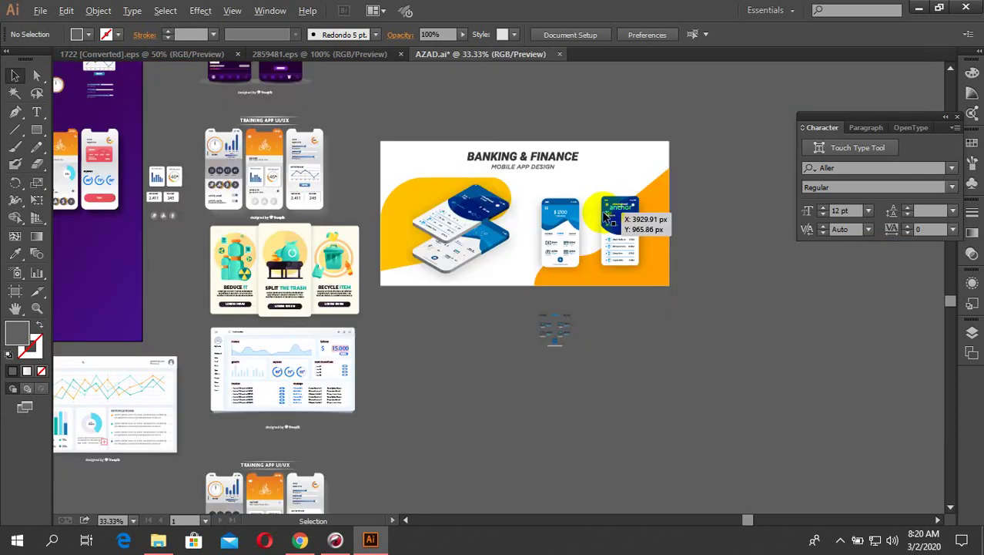
pyautogui.moveTo(555, 275); pyautogui.dragTo(607, 254)
pyautogui.moveTo(286, 410); pyautogui.dragTo(510, 341)
pyautogui.scroll(3, 259, 301)
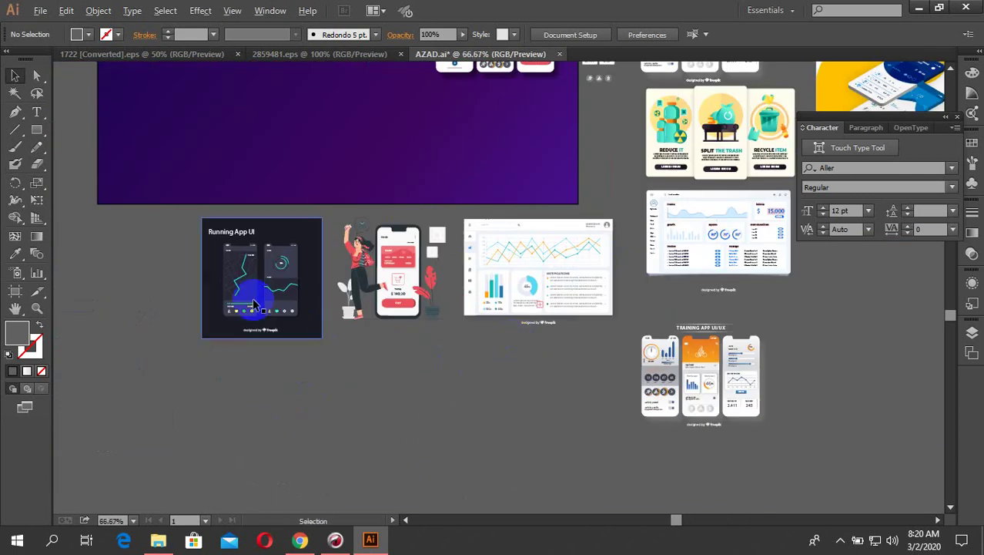
pyautogui.moveTo(433, 310); pyautogui.dragTo(335, 389)
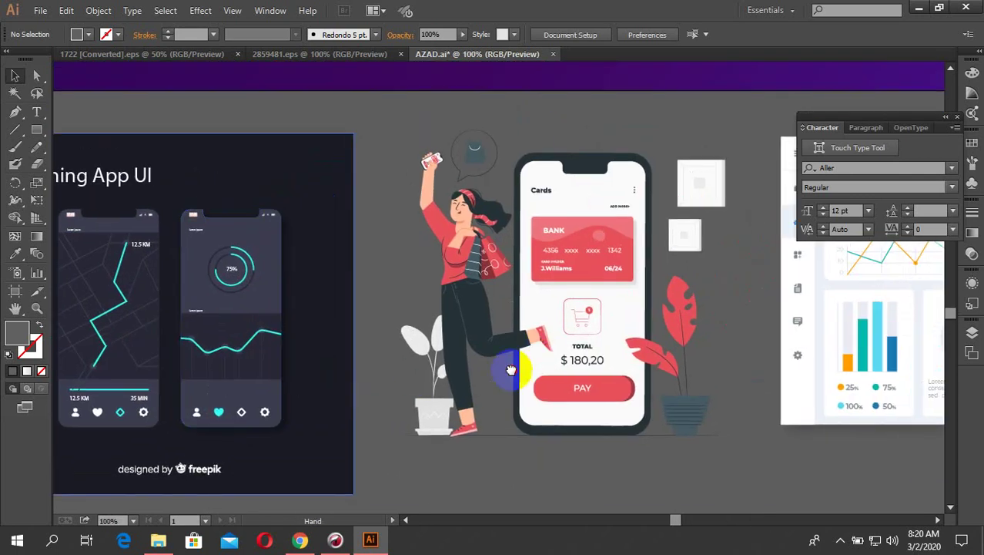
pyautogui.moveTo(516, 368); pyautogui.dragTo(325, 407)
pyautogui.scroll(-3, 578, 308)
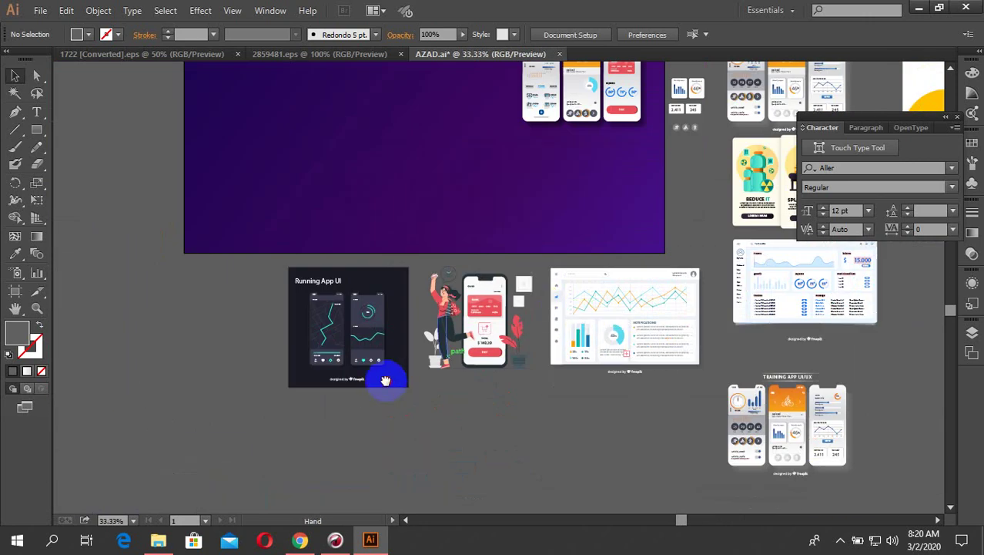
# Examine the Running App UI, bank card phone, dashboard and Training App UI artwork for further elements to reuse.
pyautogui.moveTo(384, 378); pyautogui.dragTo(462, 359)
pyautogui.scroll(4, 463, 359)
pyautogui.click(511, 245)
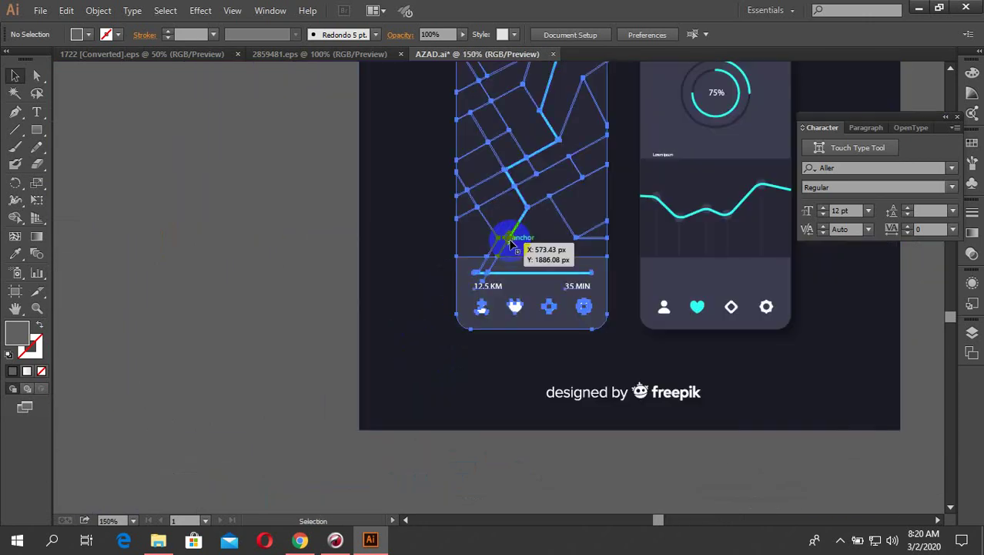
pyautogui.scroll(-2, 511, 238)
pyautogui.moveTo(570, 225); pyautogui.dragTo(414, 300)
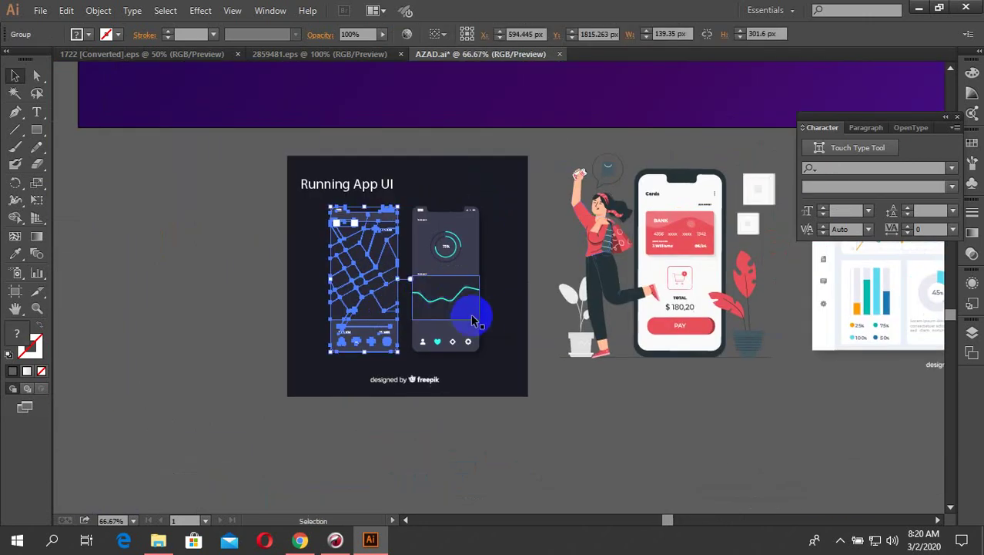
pyautogui.click(514, 459)
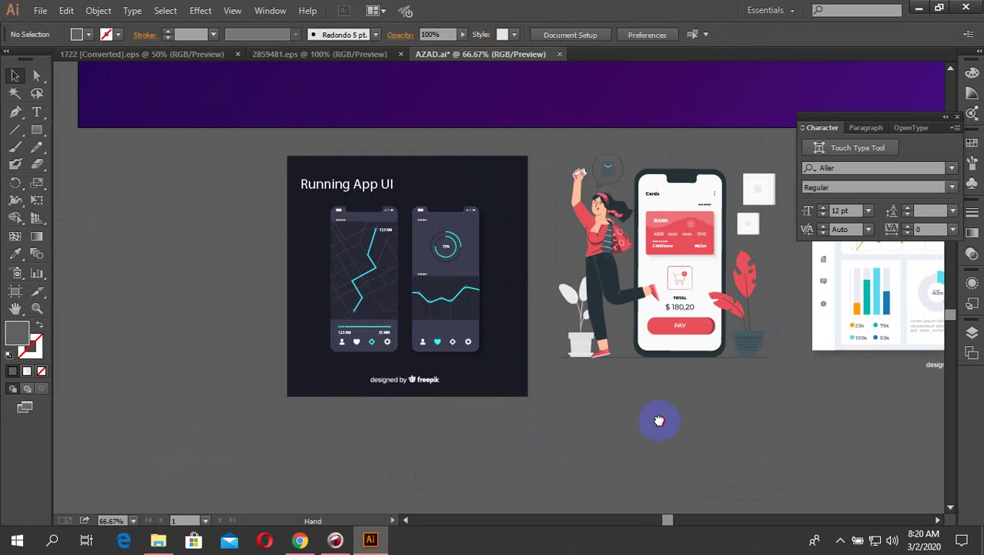
pyautogui.moveTo(659, 421); pyautogui.dragTo(386, 461)
pyautogui.scroll(1, 468, 383)
pyautogui.moveTo(521, 345); pyautogui.dragTo(322, 424)
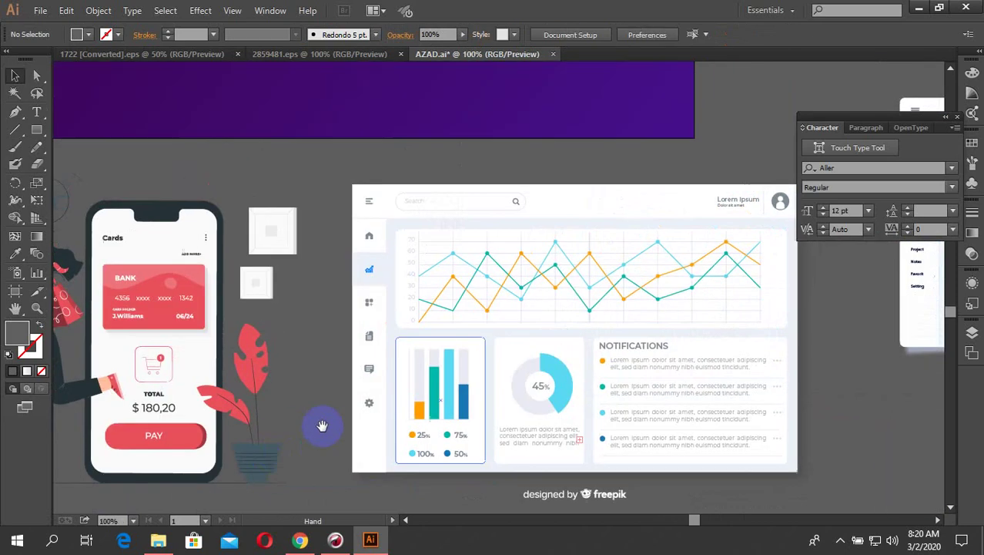
pyautogui.moveTo(493, 307); pyautogui.dragTo(204, 457)
pyautogui.moveTo(604, 229); pyautogui.dragTo(488, 345)
pyautogui.moveTo(483, 241); pyautogui.dragTo(369, 376)
pyautogui.moveTo(400, 277); pyautogui.dragTo(330, 376)
pyautogui.moveTo(494, 243); pyautogui.dragTo(419, 356)
pyautogui.moveTo(611, 326); pyautogui.dragTo(499, 330)
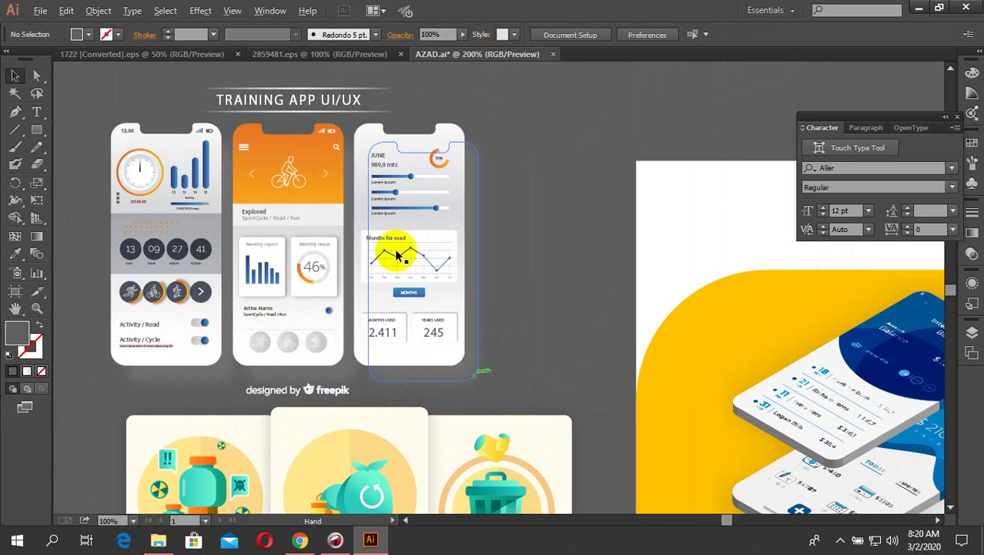
# Ungroup the third Training App UI phone that contains the Months for road chart.
pyautogui.scroll(3, 395, 250)
pyautogui.click(400, 273)
pyautogui.rightClick(396, 270)
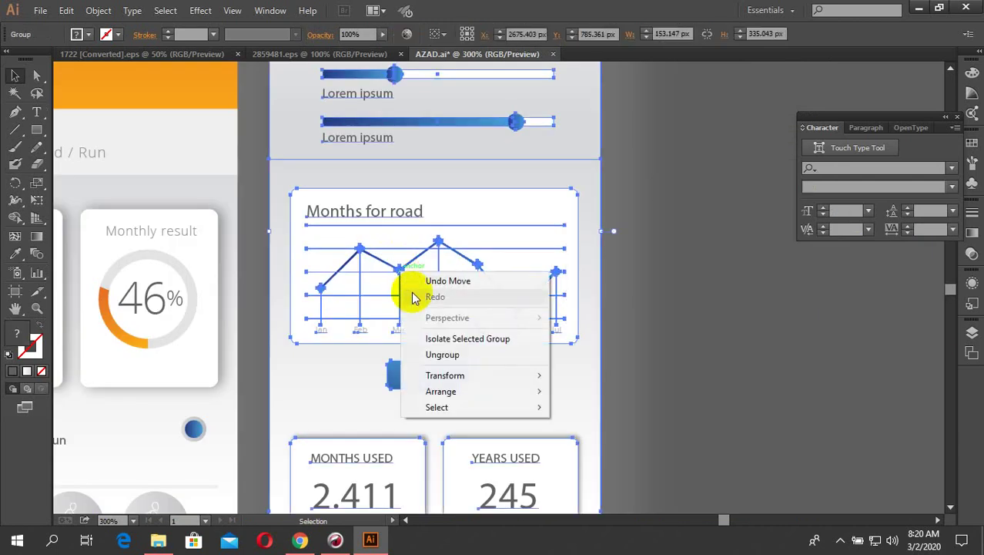
pyautogui.click(430, 351)
pyautogui.click(517, 309)
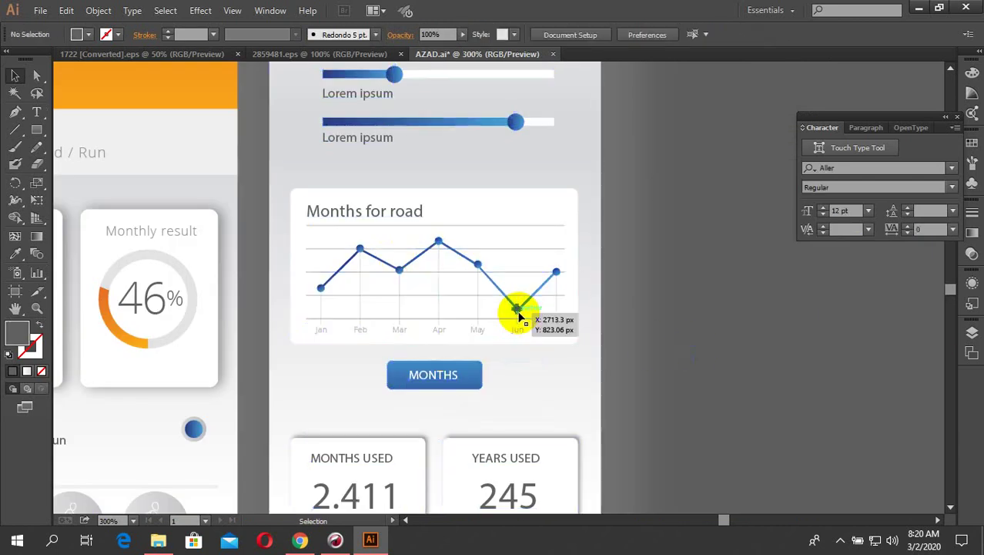
pyautogui.click(633, 311)
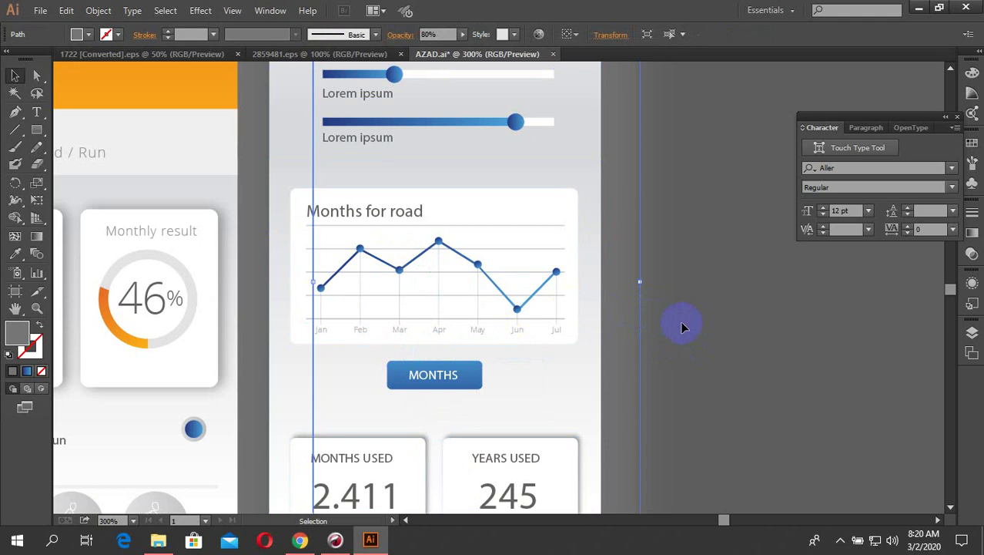
pyautogui.click(684, 327)
pyautogui.moveTo(683, 334); pyautogui.dragTo(438, 304)
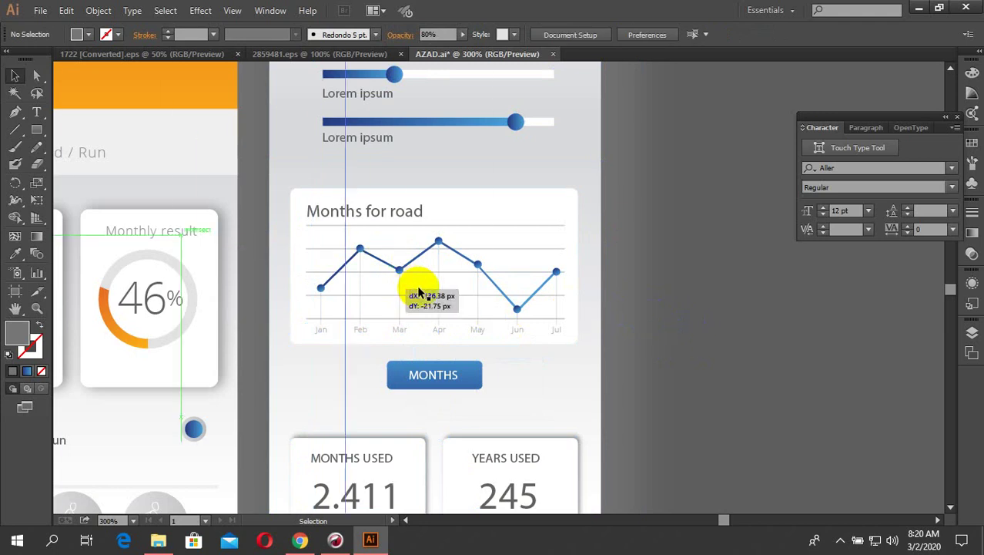
pyautogui.click(472, 304)
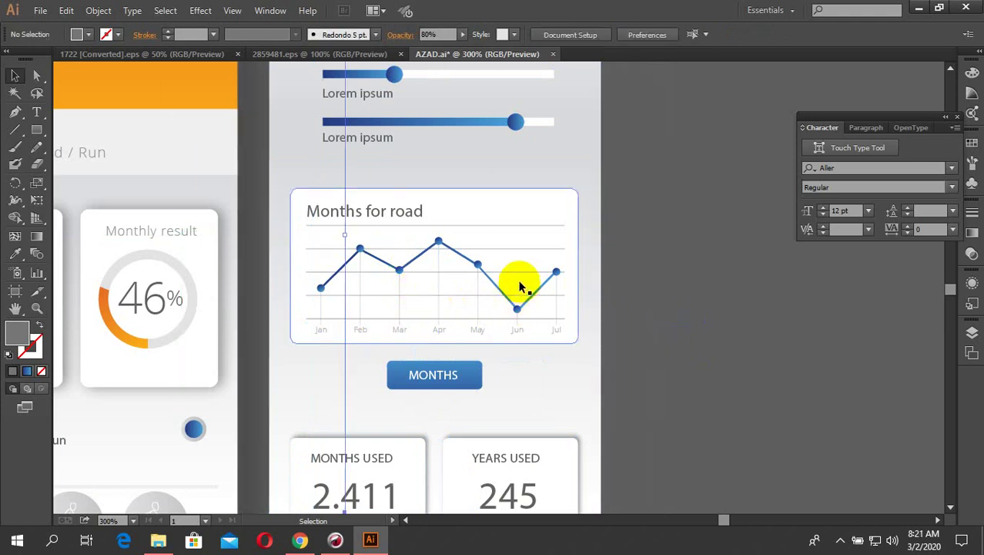
pyautogui.click(502, 281)
# Copy the Months for road chart with its white card, excluding the phone background, onto the orange header of the composition's second phone.
pyautogui.moveTo(655, 340); pyautogui.dragTo(294, 193)
pyautogui.keyDown('shift'); pyautogui.click(316, 181); pyautogui.keyUp('shift')
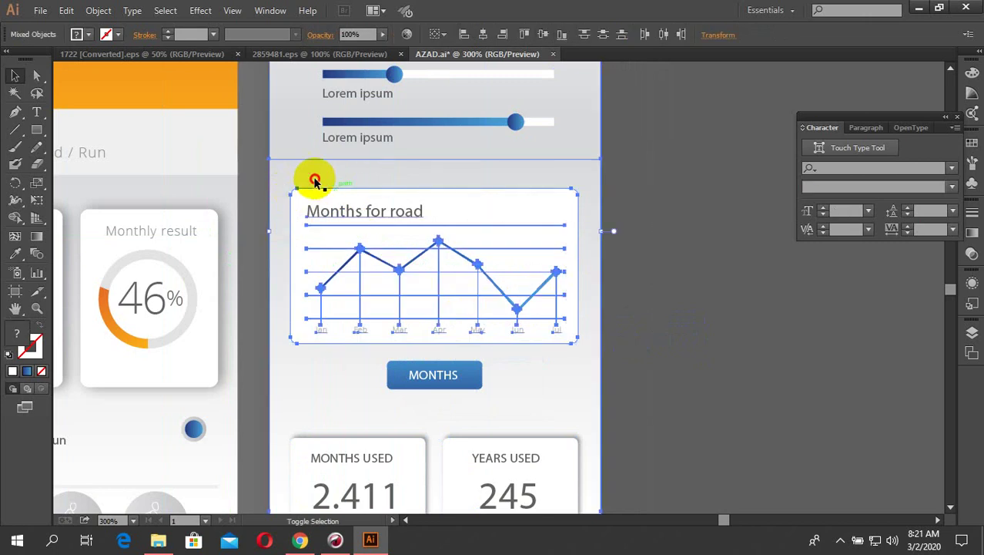
pyautogui.scroll(-2, 572, 276)
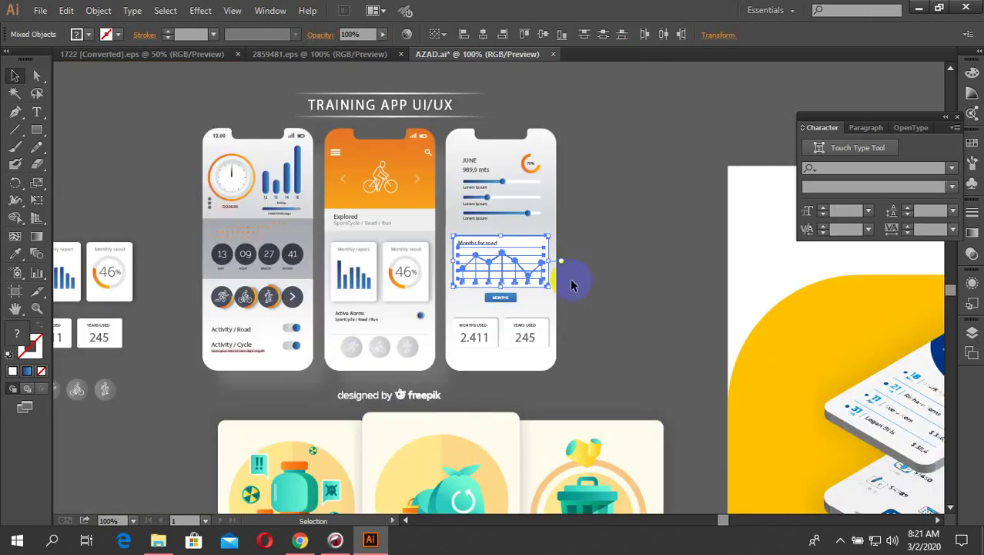
pyautogui.scroll(-5, 660, 298)
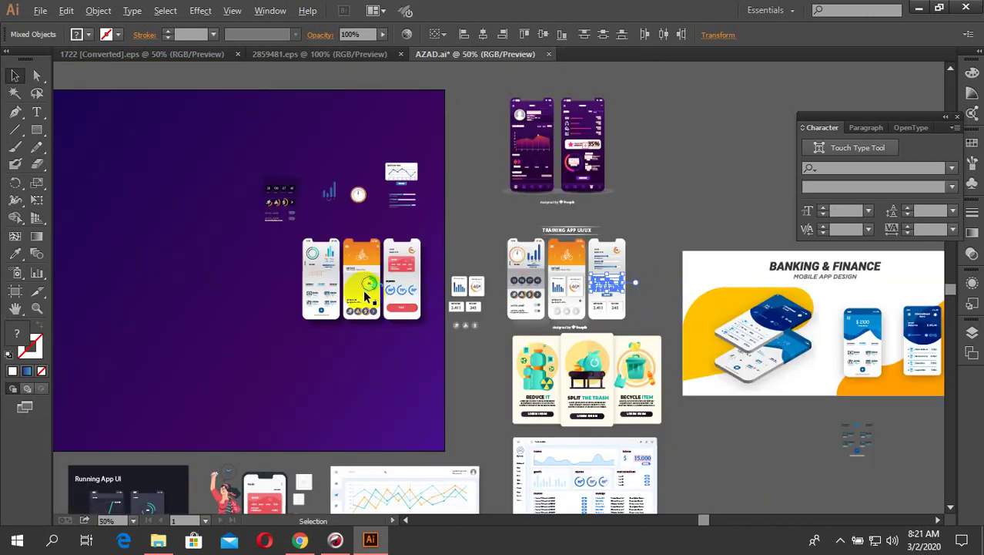
pyautogui.scroll(4, 366, 292)
pyautogui.scroll(3, 355, 281)
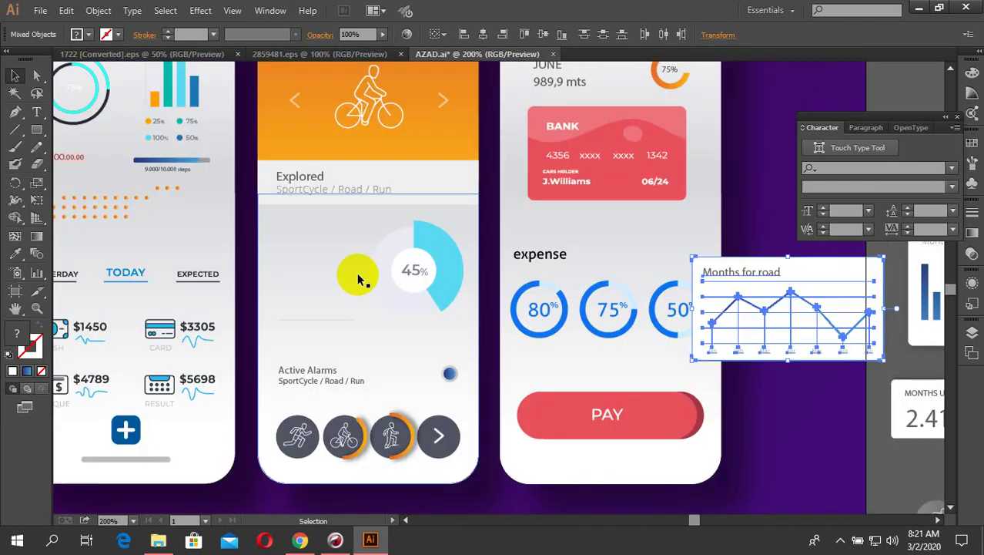
pyautogui.moveTo(716, 316); pyautogui.dragTo(328, 161)
pyautogui.scroll(-2, 351, 286)
pyautogui.scroll(4, 378, 220)
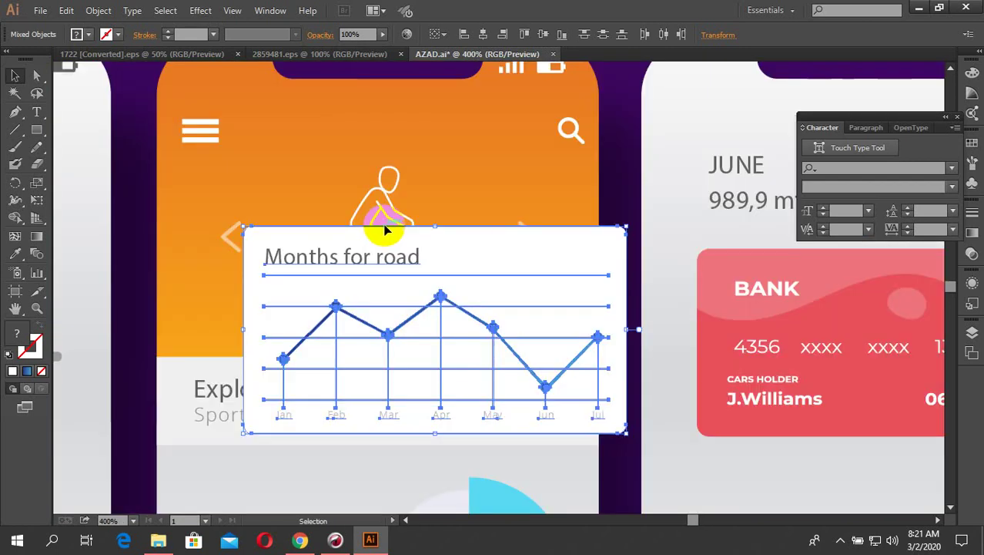
pyautogui.moveTo(472, 265); pyautogui.dragTo(485, 178)
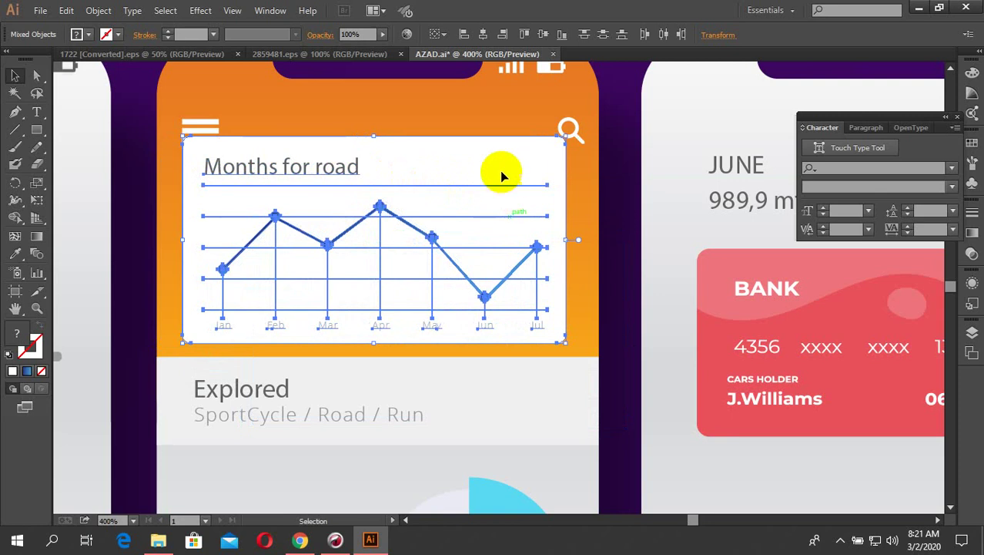
# Try grouping the pasted Months for road chart and removing its white card background.
pyautogui.rightClick(453, 191)
pyautogui.click(487, 255)
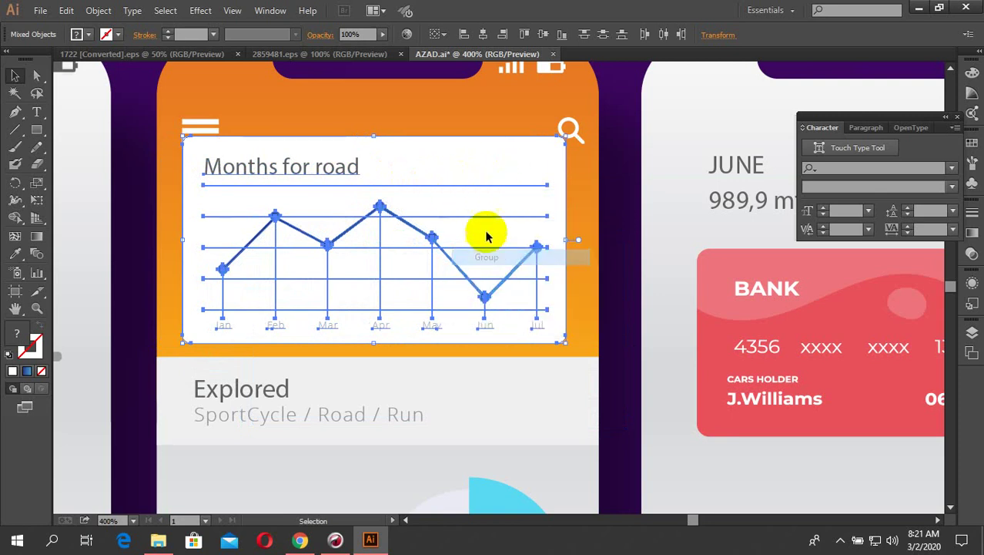
pyautogui.doubleClick(462, 171)
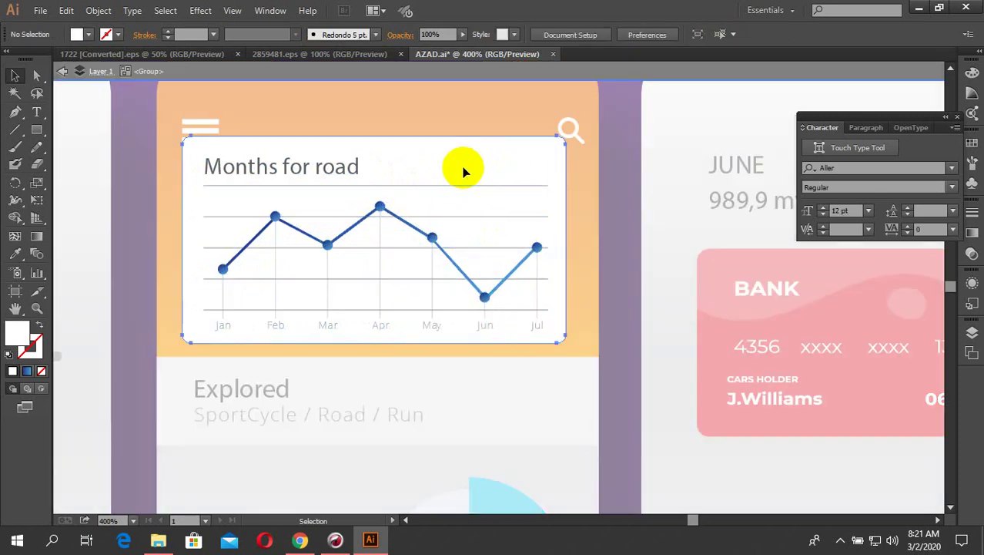
pyautogui.click(464, 173)
pyautogui.press('Delete')
pyautogui.doubleClick(435, 158)
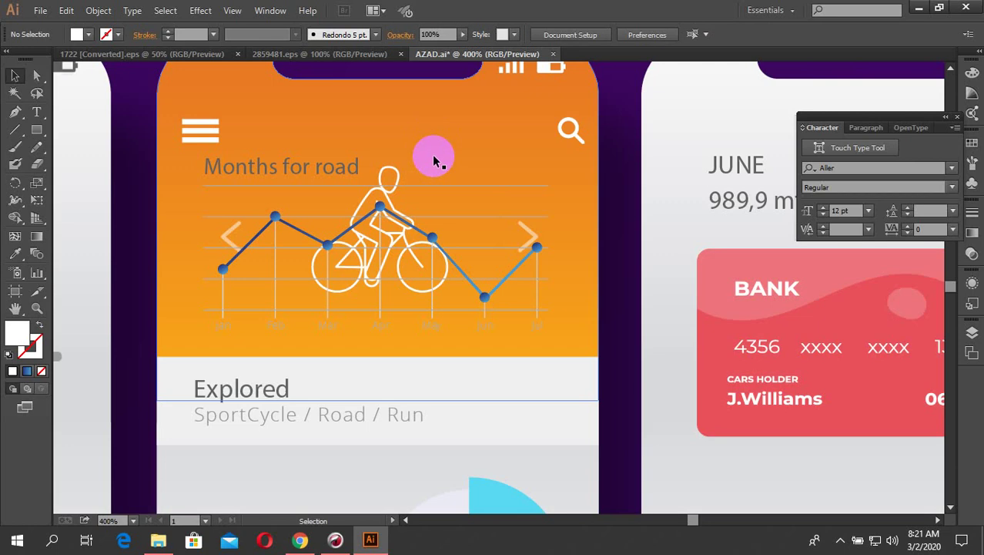
pyautogui.doubleClick(398, 193)
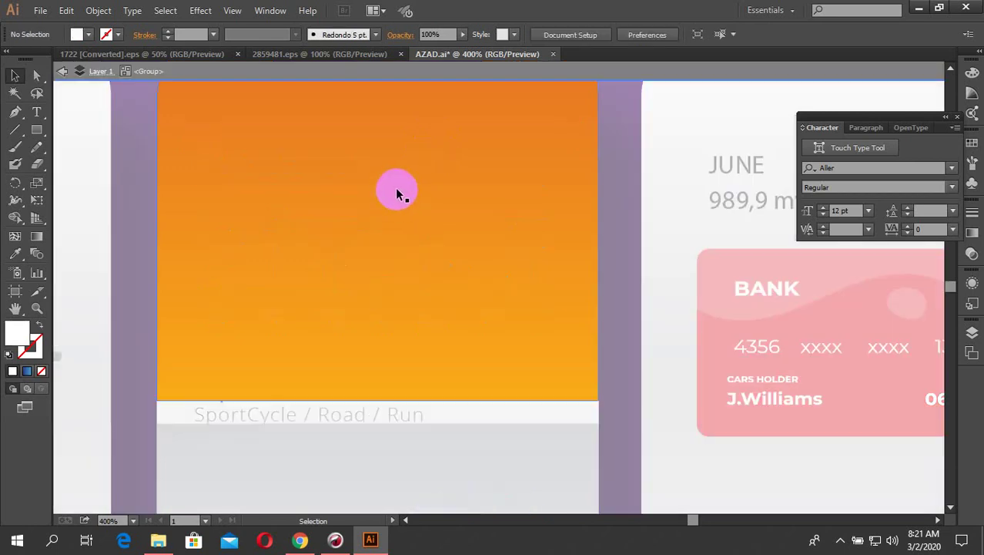
pyautogui.hotkey('ctrl', 'z')
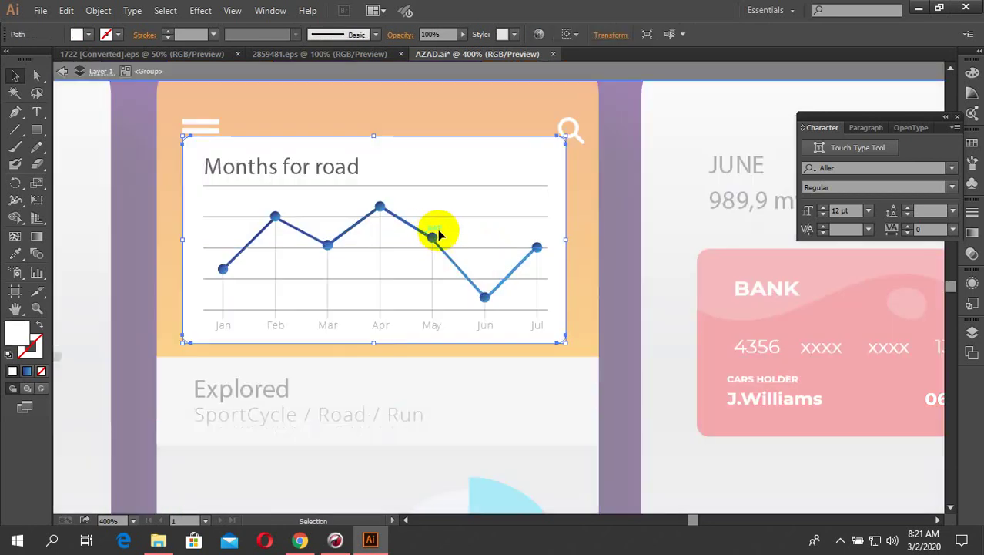
pyautogui.doubleClick(587, 207)
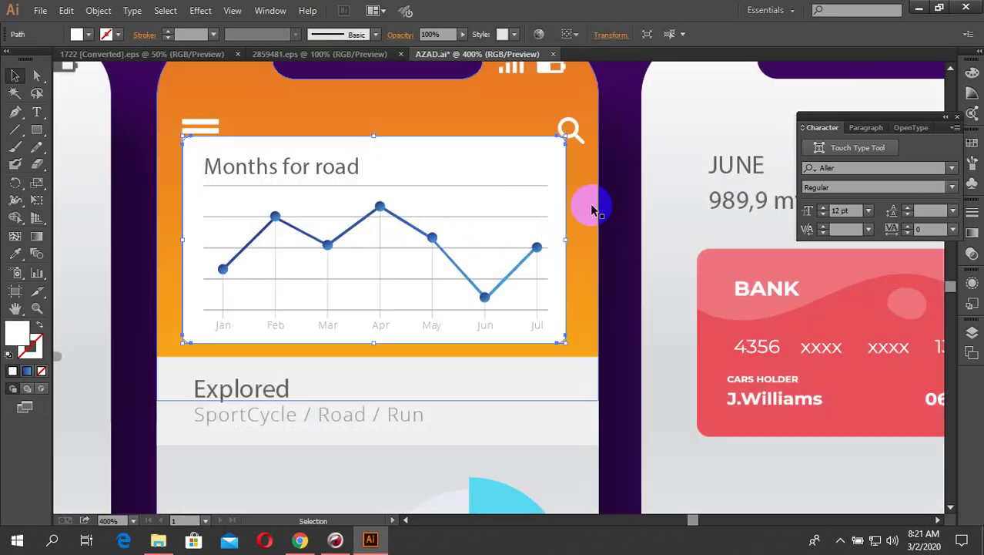
pyautogui.doubleClick(591, 211)
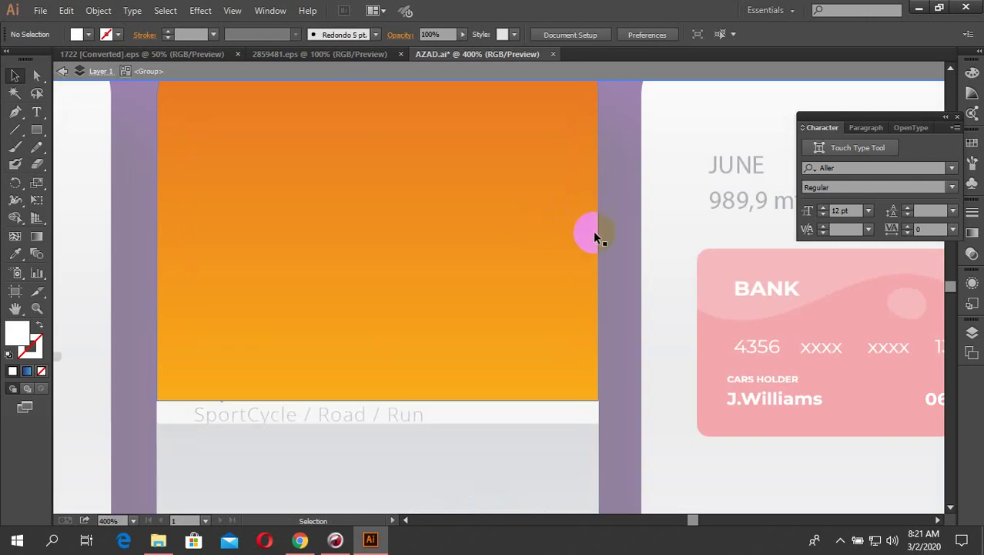
pyautogui.doubleClick(540, 233)
# Isolate and delete the white card behind the Months for road chart on the second phone.
pyautogui.doubleClick(479, 170)
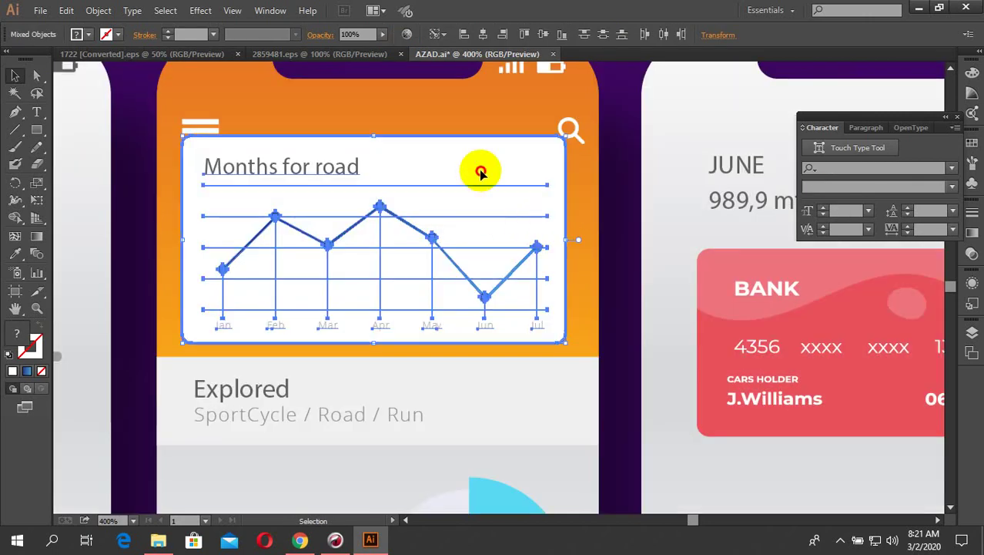
pyautogui.press('Delete')
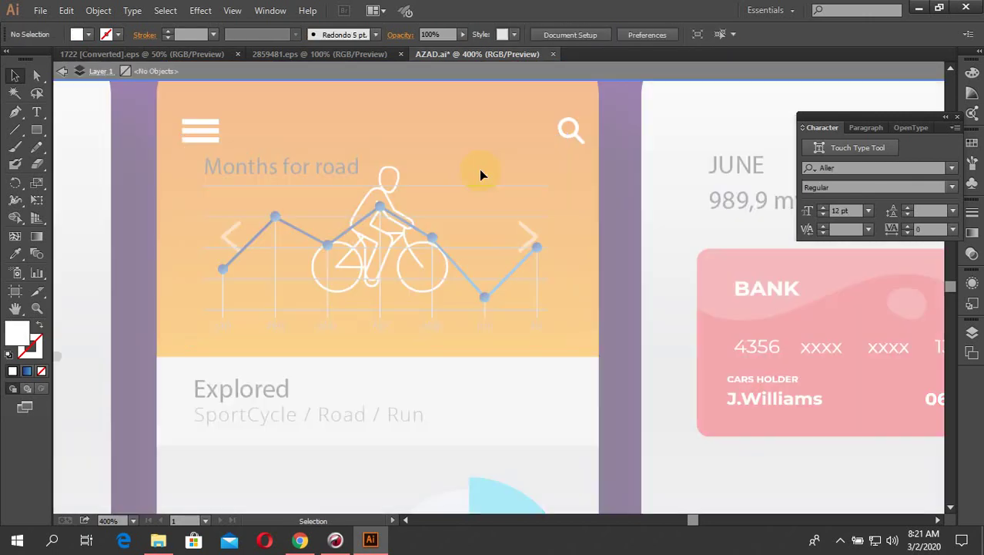
pyautogui.doubleClick(435, 168)
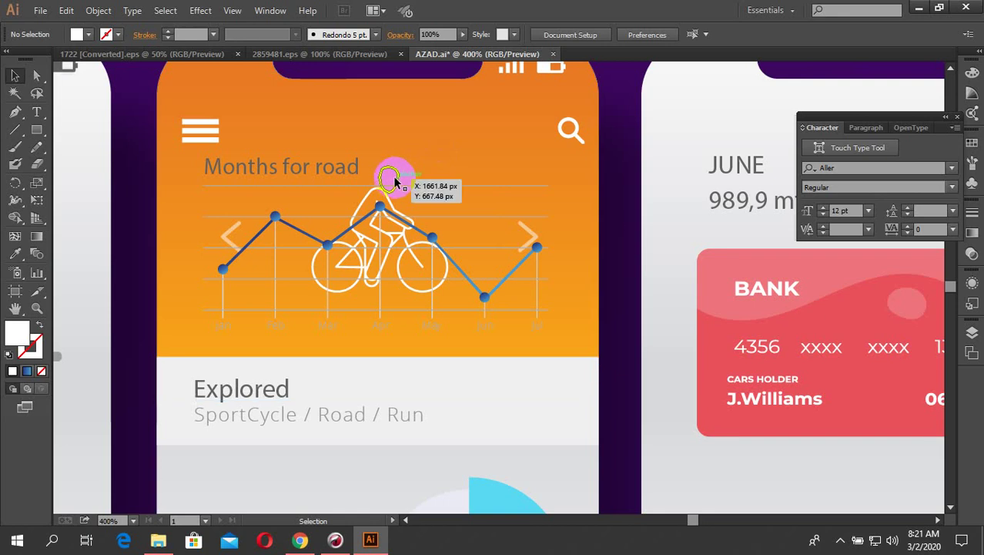
# Delete the white cyclist illustration and the two navigation arrows behind the chart in the orange header.
pyautogui.click(398, 177)
pyautogui.press('Delete')
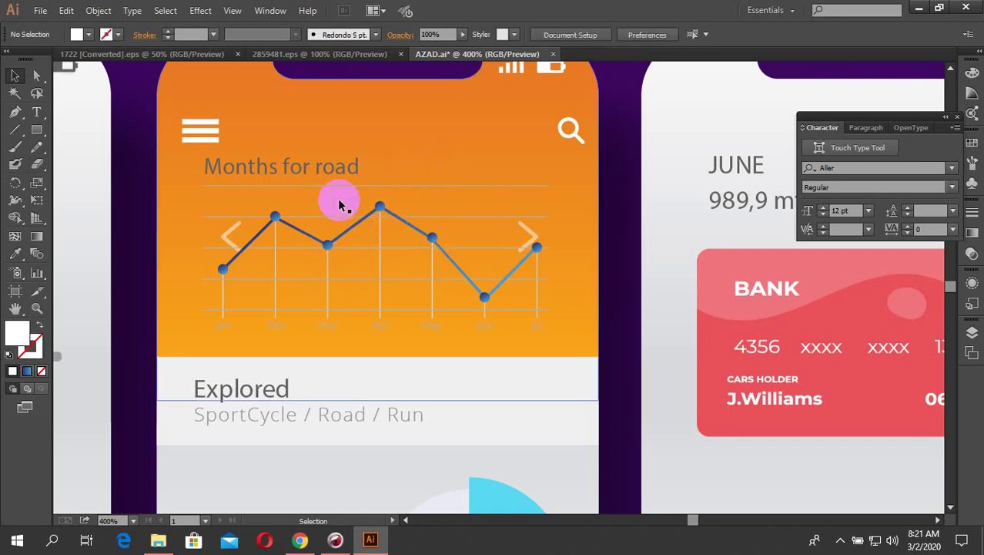
pyautogui.moveTo(233, 234); pyautogui.dragTo(421, 329)
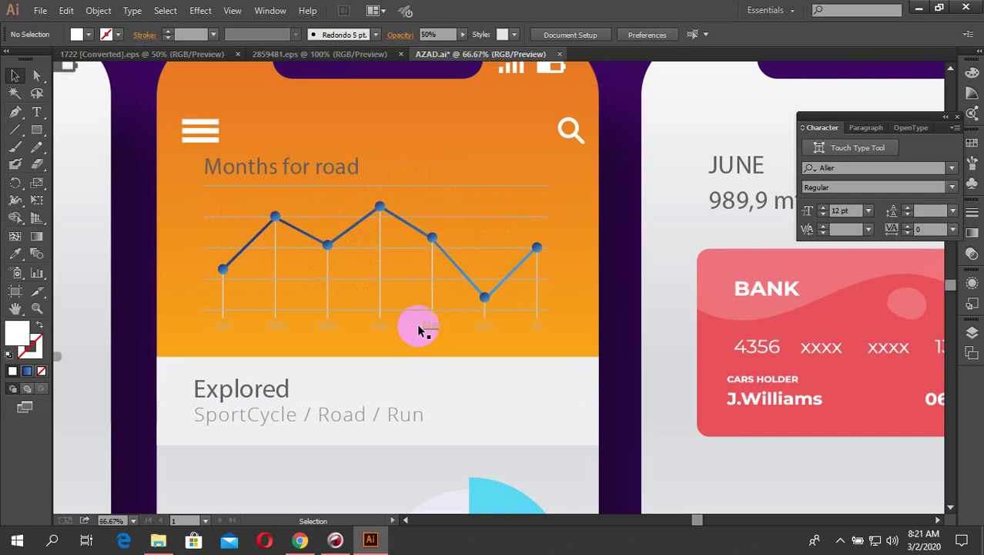
# Replace the second phone's orange header fill with the light grey gradient sampled from the first phone using the Eyedropper, and deselect it.
pyautogui.scroll(-5, 418, 330)
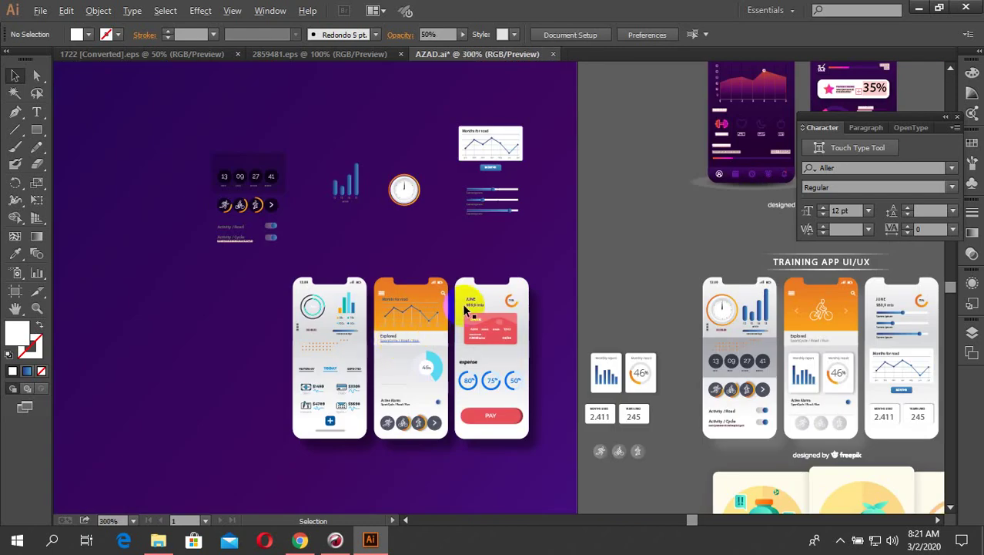
pyautogui.scroll(4, 466, 307)
pyautogui.click(522, 137)
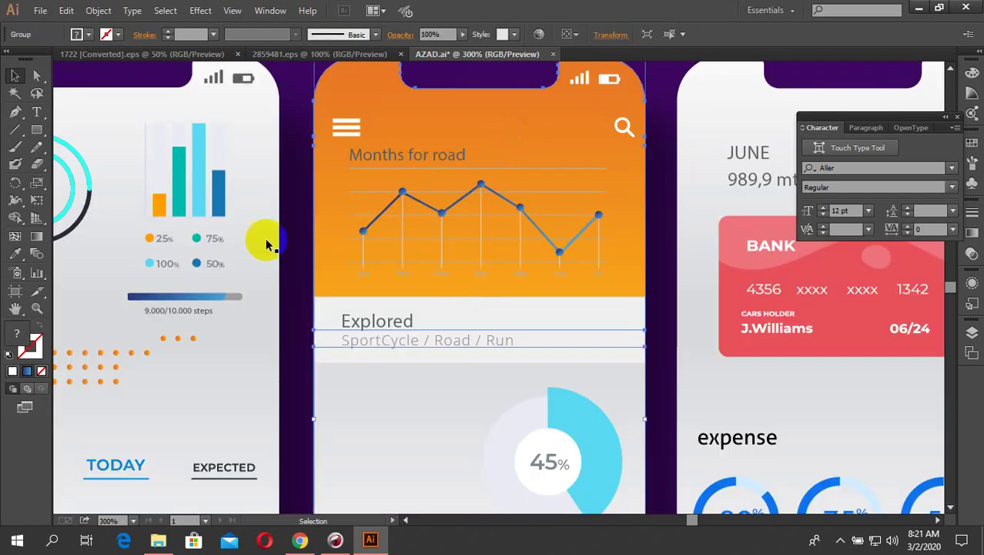
pyautogui.click(20, 255)
pyautogui.scroll(-3, 202, 254)
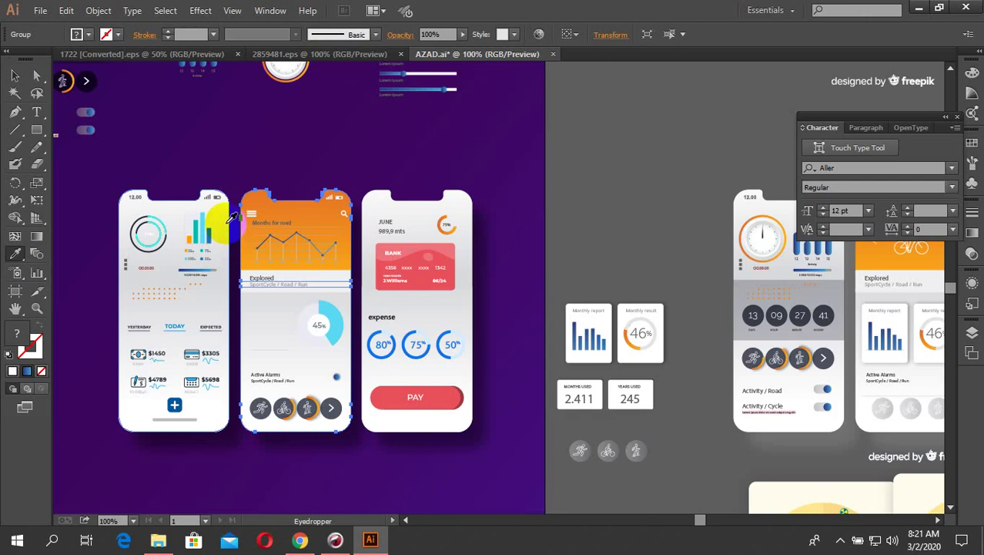
pyautogui.click(183, 211)
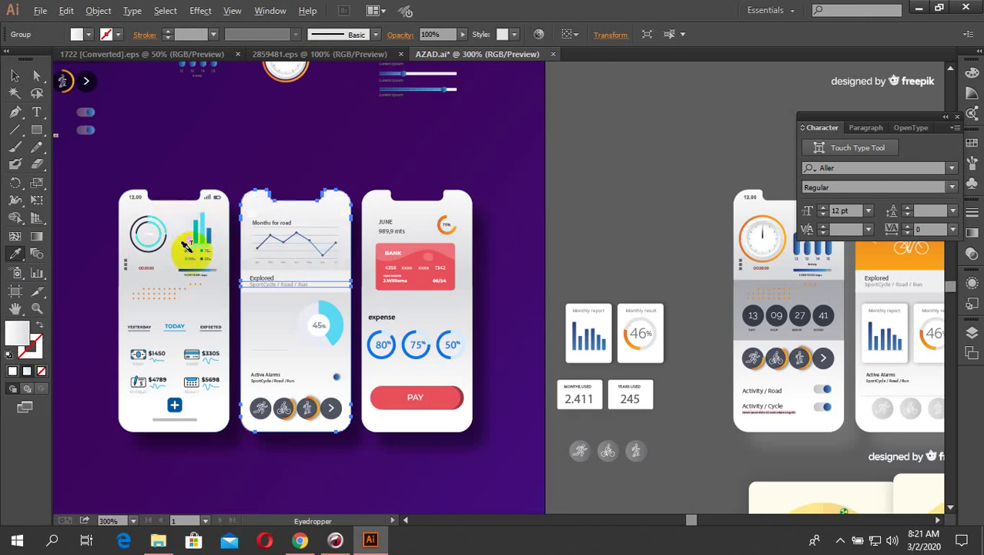
pyautogui.scroll(3, 186, 241)
pyautogui.click(14, 76)
pyautogui.scroll(-3, 362, 219)
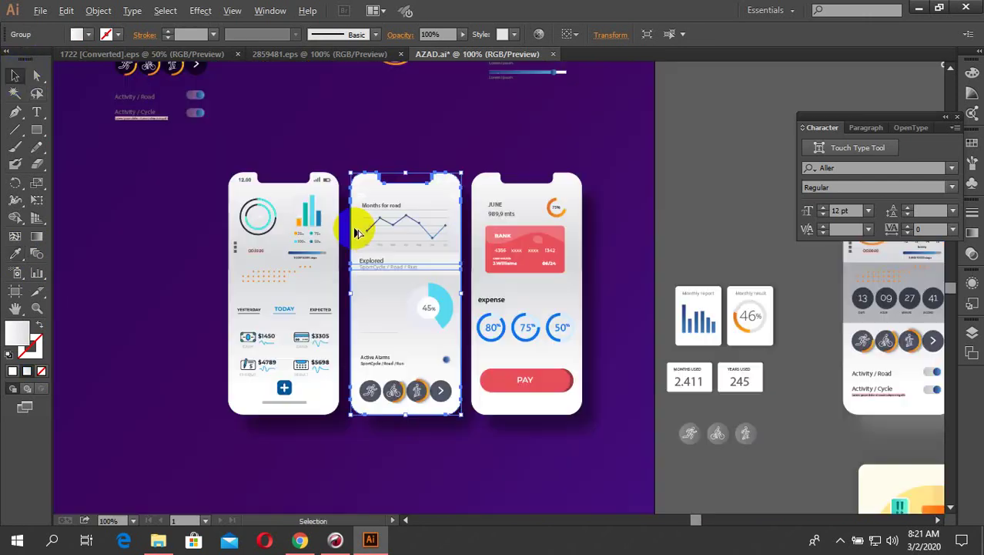
pyautogui.click(610, 157)
# Group the white menu, search, signal and battery icons at the head of the second phone.
pyautogui.scroll(4, 351, 224)
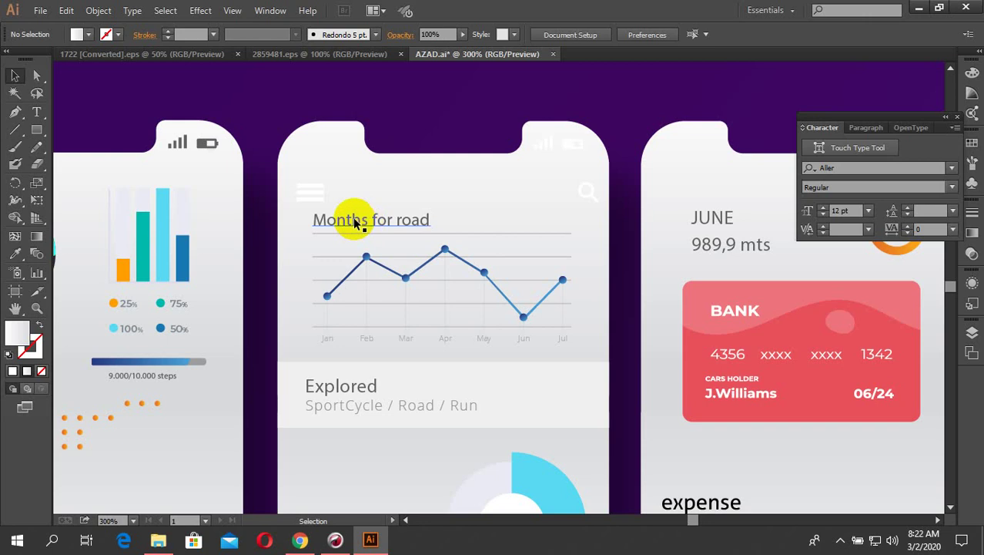
pyautogui.click(309, 185)
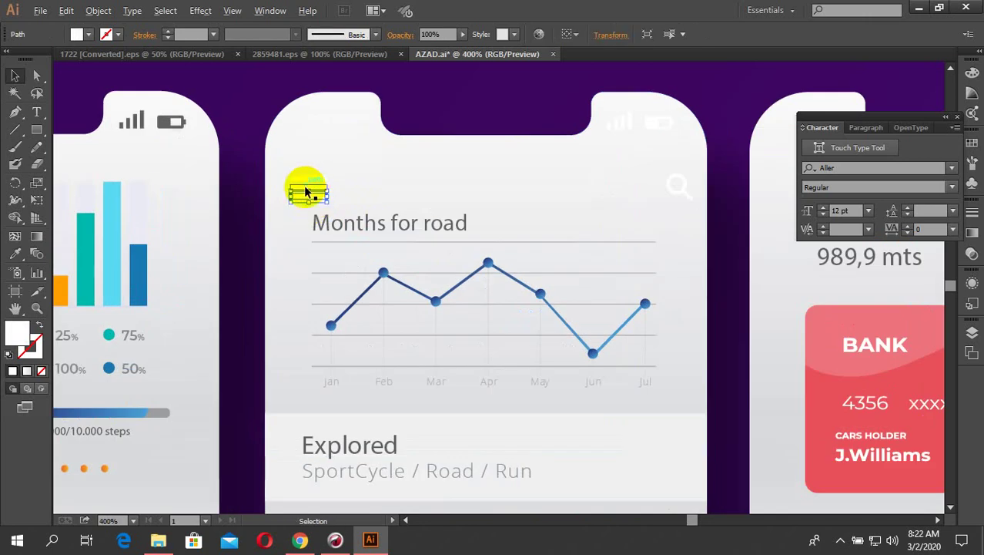
pyautogui.scroll(2, 307, 193)
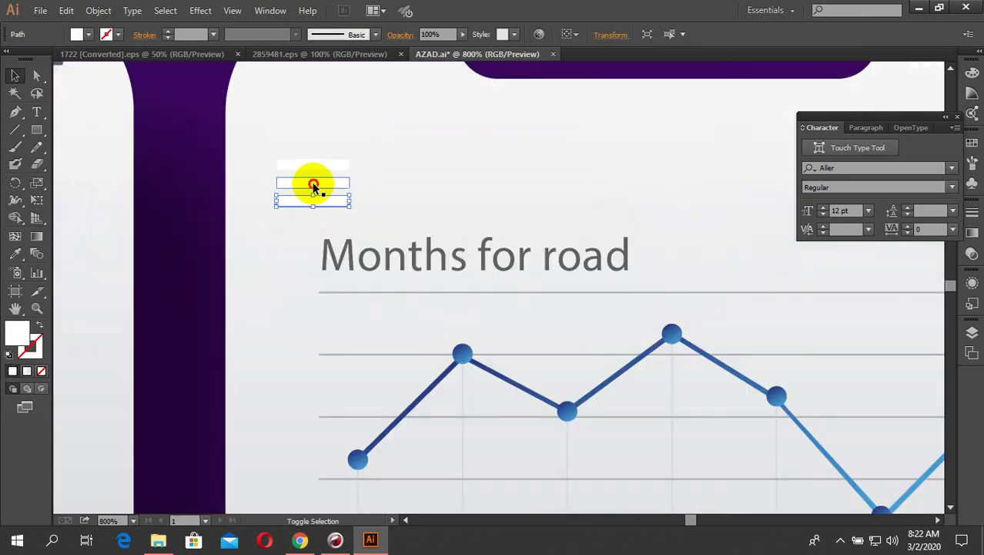
pyautogui.keyDown('shift'); pyautogui.click(313, 185); pyautogui.keyUp('shift')
pyautogui.keyDown('shift'); pyautogui.click(313, 167); pyautogui.keyUp('shift')
pyautogui.scroll(-2, 288, 227)
pyautogui.scroll(2, 679, 189)
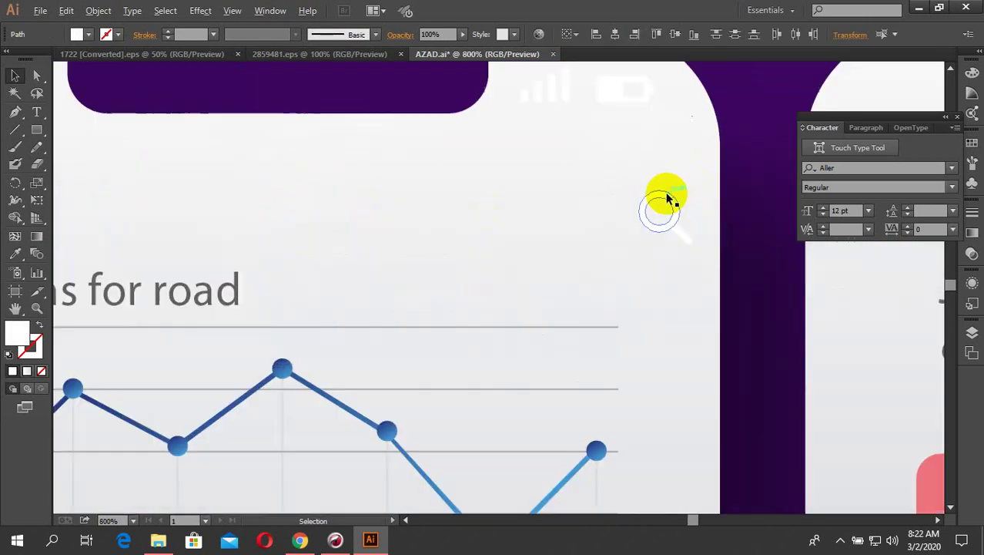
pyautogui.keyDown('shift'); pyautogui.click(659, 231); pyautogui.keyUp('shift')
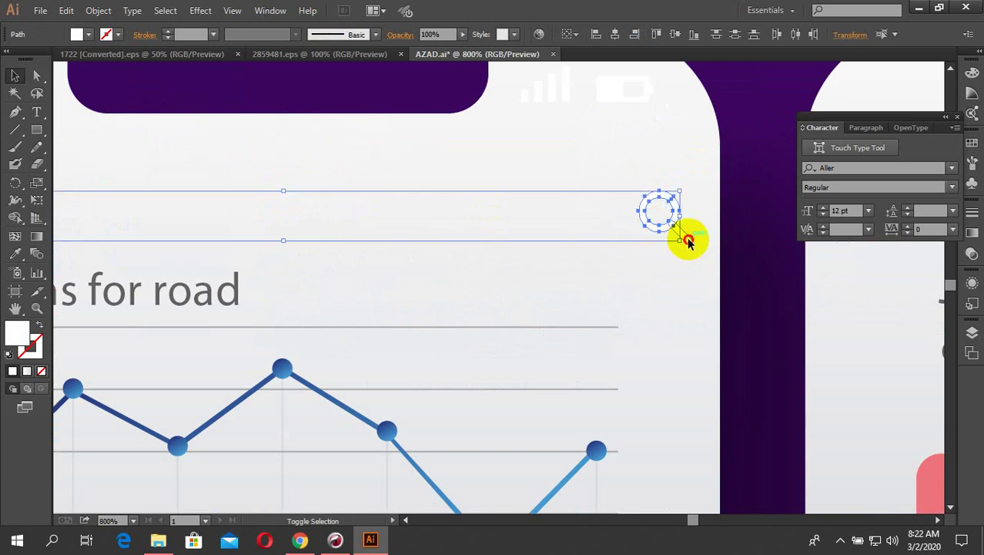
pyautogui.scroll(-2, 639, 233)
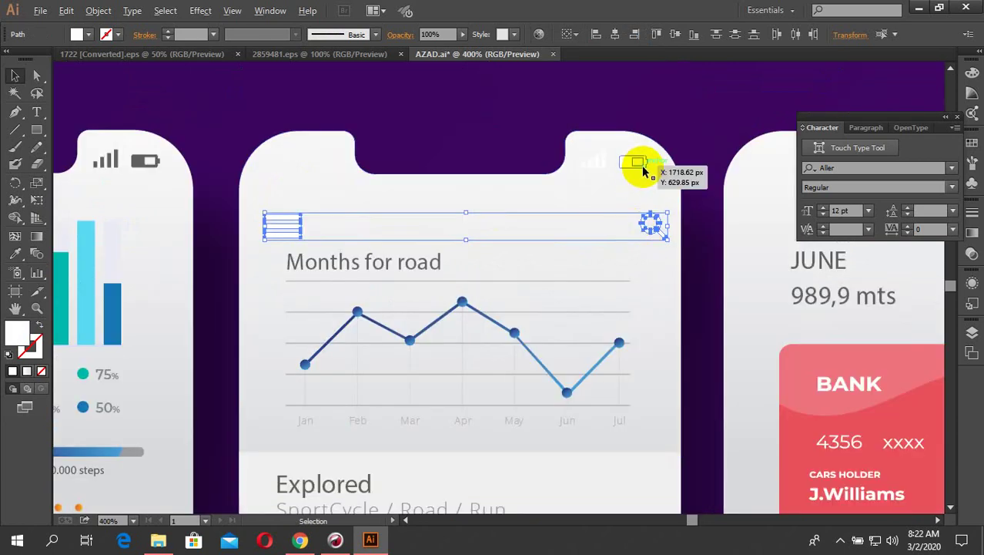
pyautogui.scroll(2, 643, 171)
pyautogui.keyDown('shift'); pyautogui.click(629, 164); pyautogui.keyUp('shift')
pyautogui.keyDown('shift'); pyautogui.click(559, 164); pyautogui.keyUp('shift')
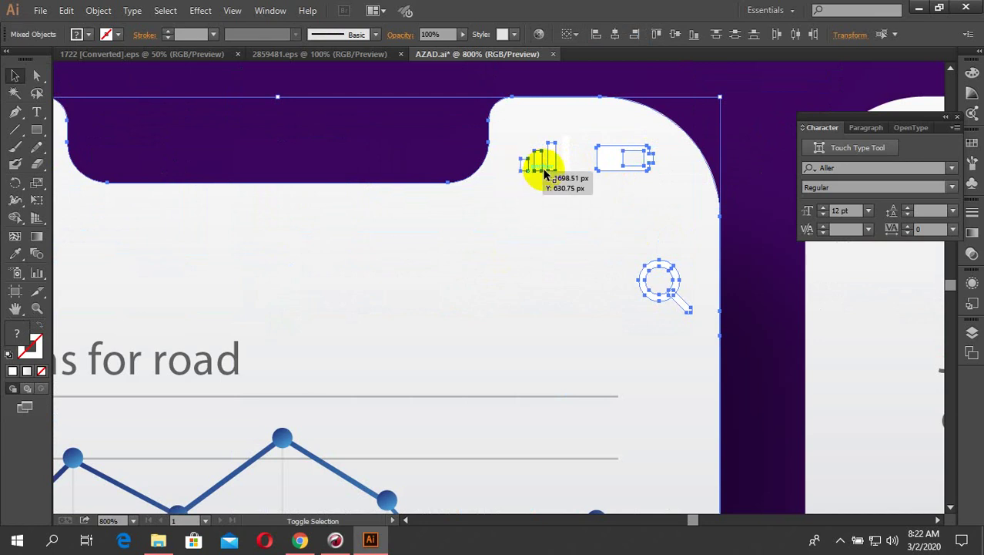
pyautogui.keyDown('shift'); pyautogui.click(654, 245); pyautogui.keyUp('shift')
pyautogui.scroll(-3, 655, 244)
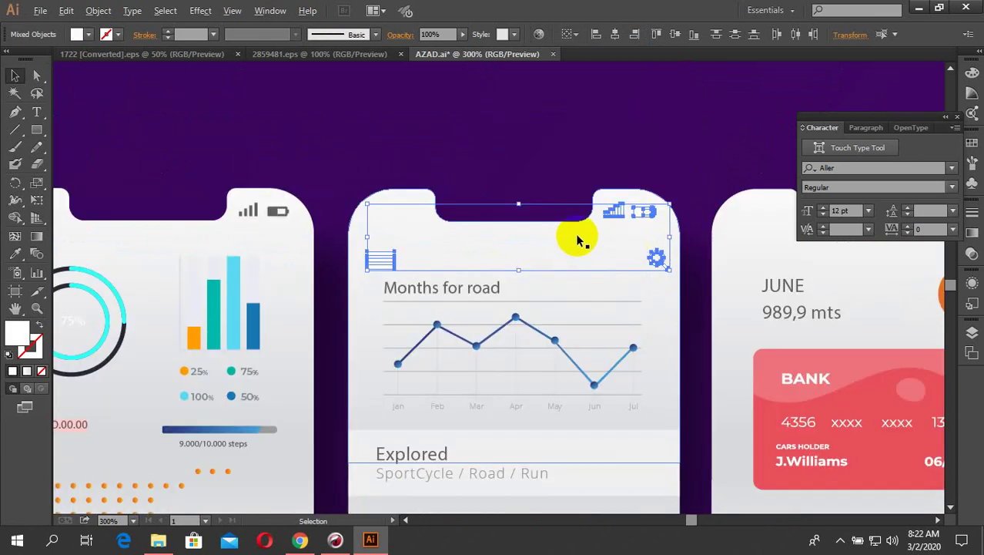
pyautogui.rightClick(397, 263)
pyautogui.click(414, 323)
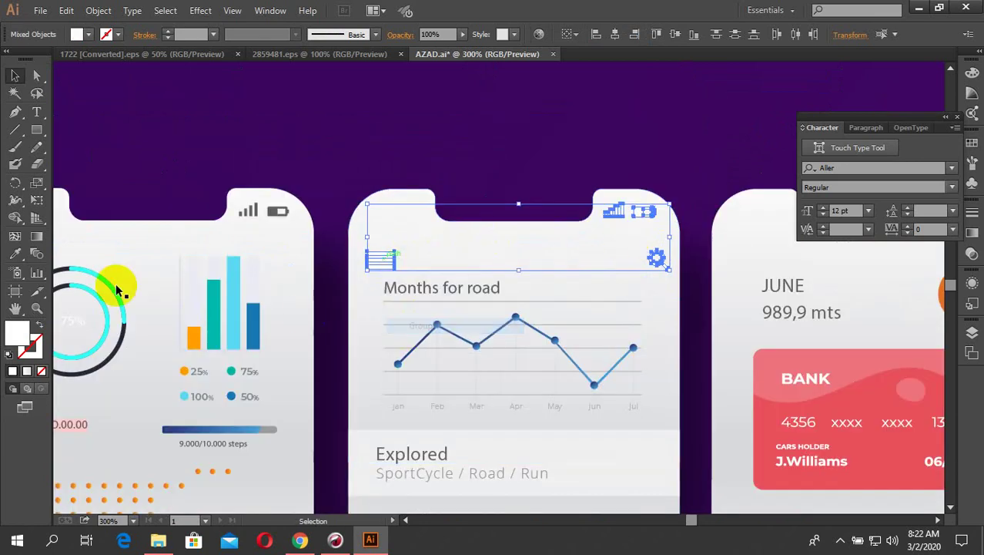
# Recolour the grouped icons dark grey by sampling the first phone's battery icon with the Eyedropper, and deselect them.
pyautogui.click(18, 200)
pyautogui.click(271, 210)
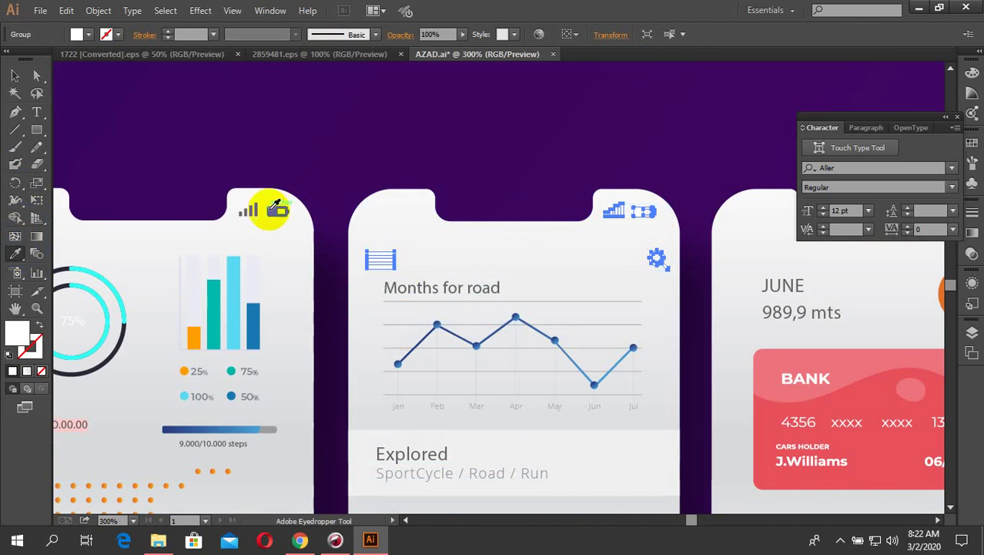
pyautogui.click(15, 75)
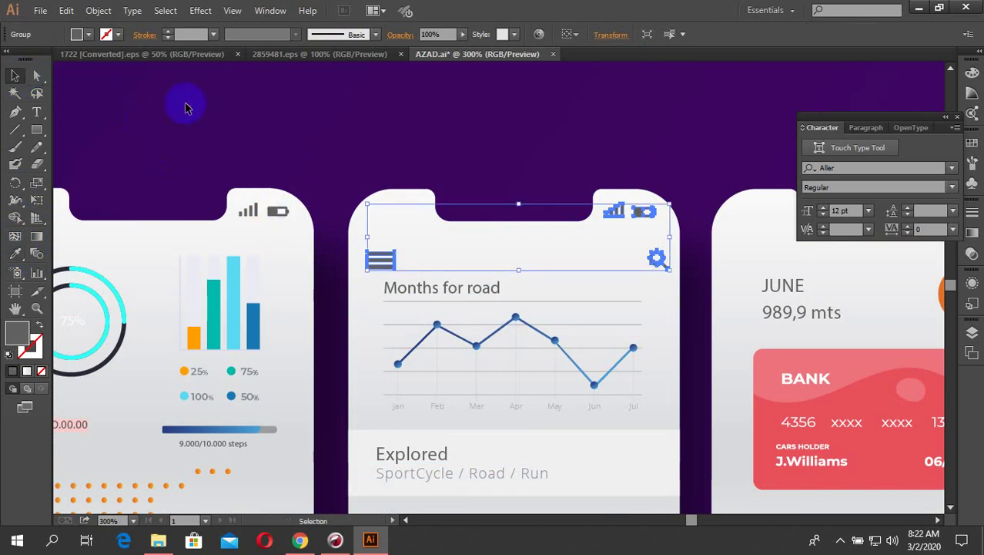
pyautogui.click(185, 106)
pyautogui.scroll(-3, 558, 145)
pyautogui.scroll(3, 639, 185)
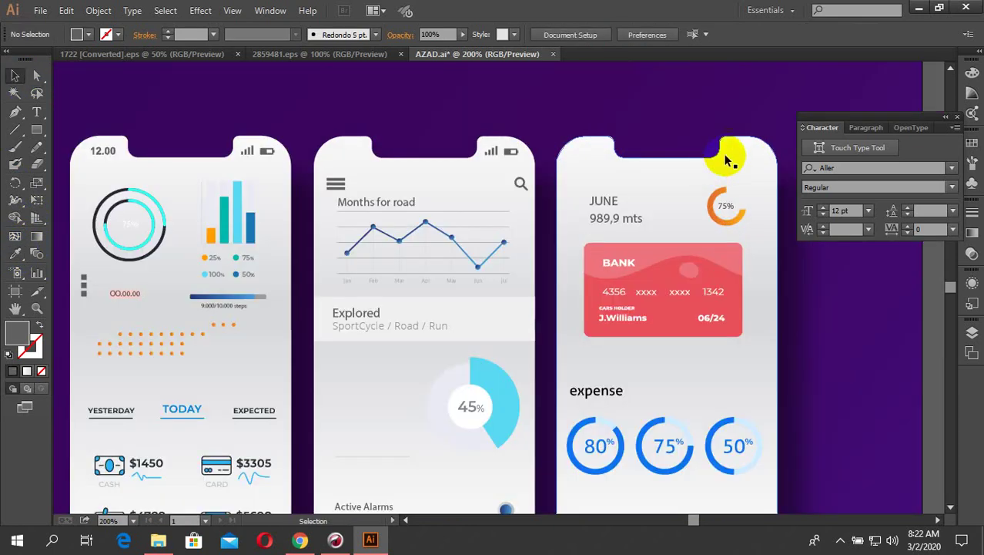
# Copy the second phone's header icon group horizontally across to the matching place on the third phone.
pyautogui.click(753, 156)
pyautogui.click(506, 158)
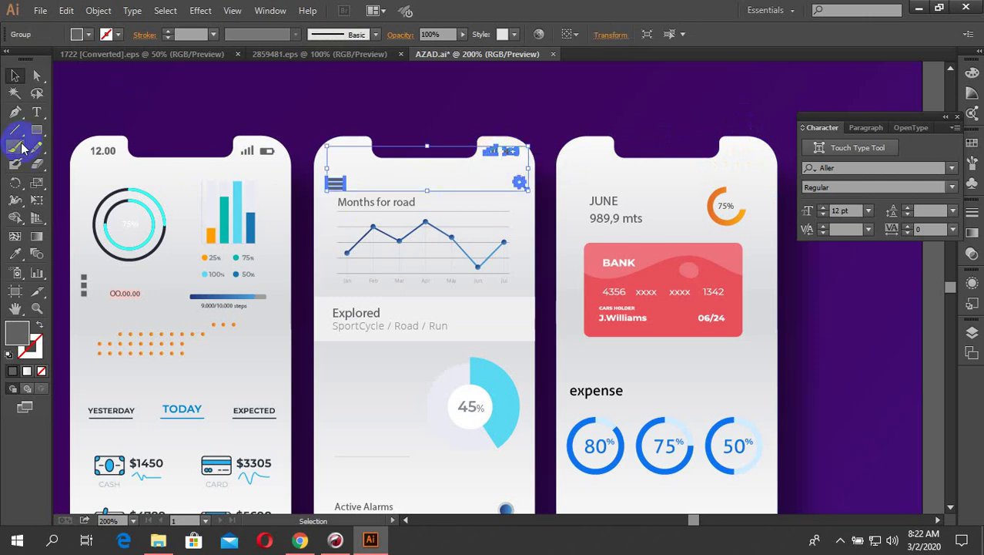
pyautogui.scroll(-1, 339, 216)
pyautogui.scroll(1, 346, 193)
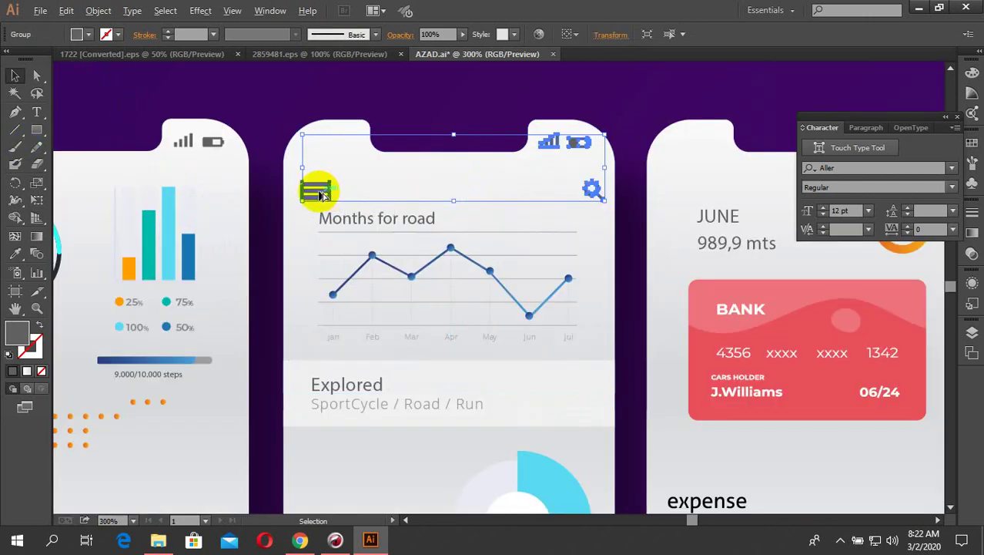
pyautogui.moveTo(320, 194); pyautogui.dragTo(664, 190)
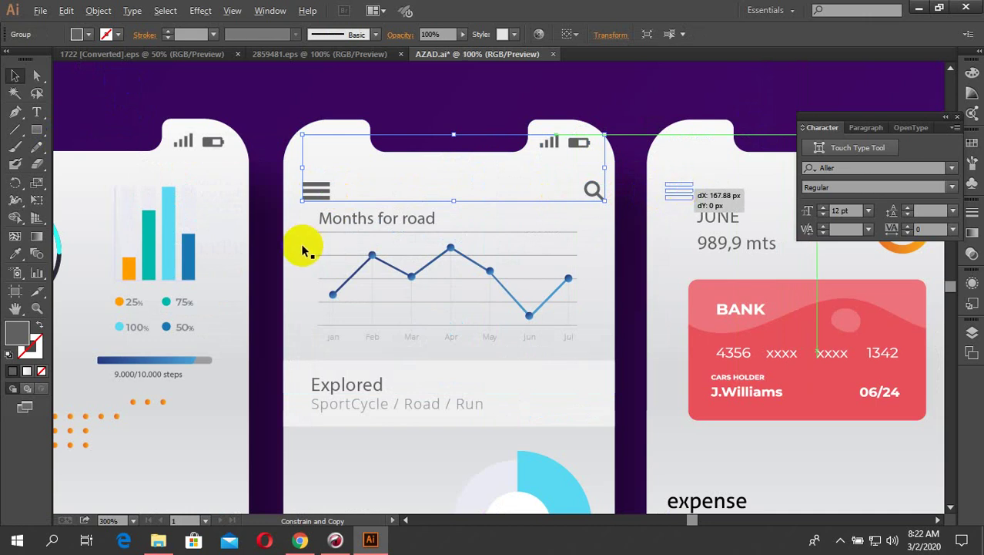
pyautogui.scroll(-3, 301, 248)
pyautogui.scroll(3, 461, 219)
pyautogui.scroll(2, 617, 224)
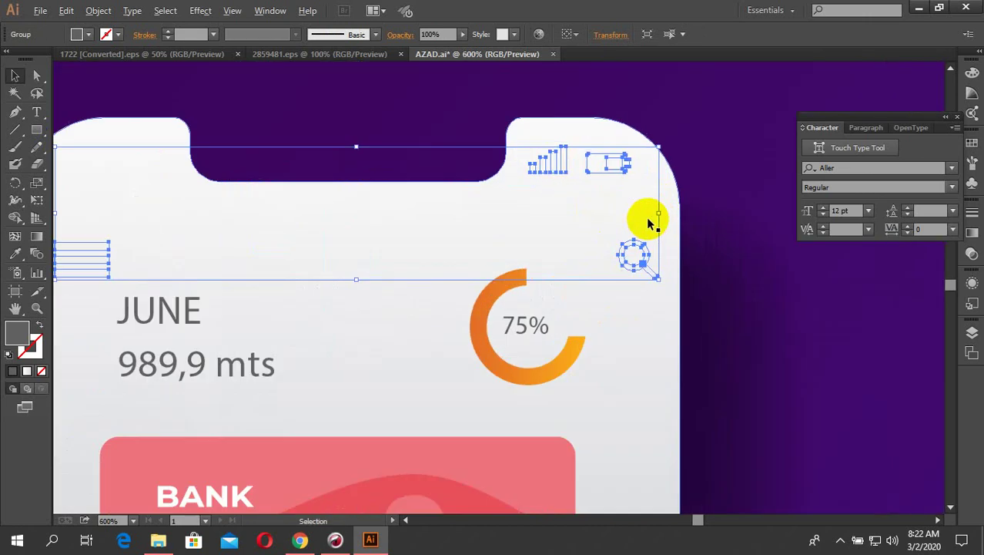
# Bring the copied icon group to the front of the third phone and deselect it.
pyautogui.rightClick(620, 172)
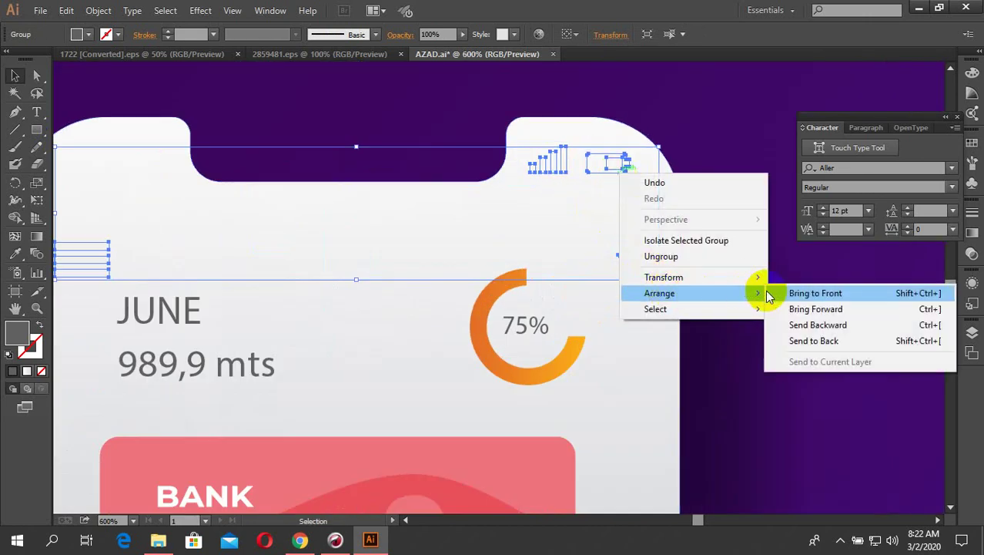
pyautogui.click(784, 293)
pyautogui.click(701, 188)
pyautogui.scroll(-2, 700, 189)
pyautogui.scroll(-2, 701, 190)
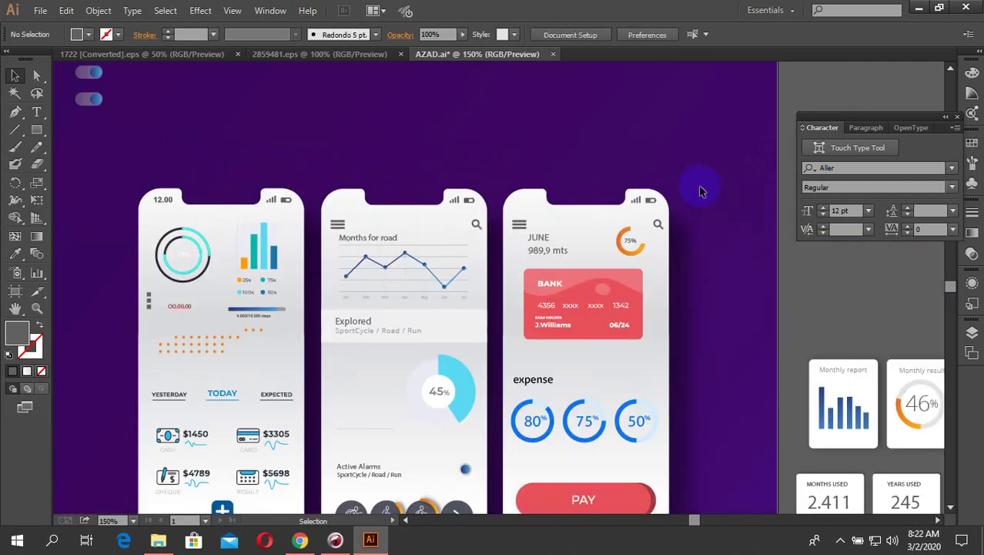
# Examine the three phones and the collected source artwork around the artboard for further elements to use.
pyautogui.scroll(-2, 616, 294)
pyautogui.scroll(2, 588, 325)
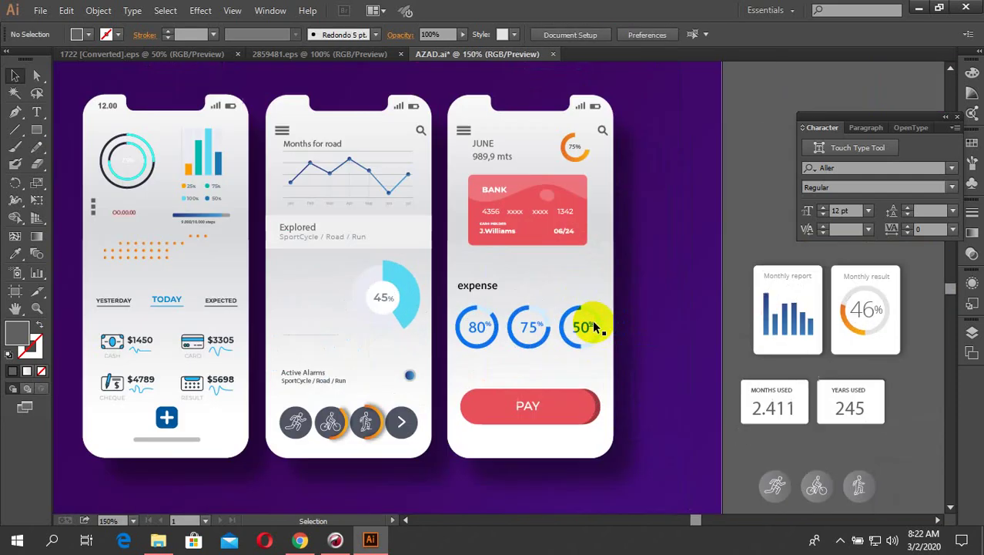
pyautogui.moveTo(543, 399); pyautogui.dragTo(538, 307)
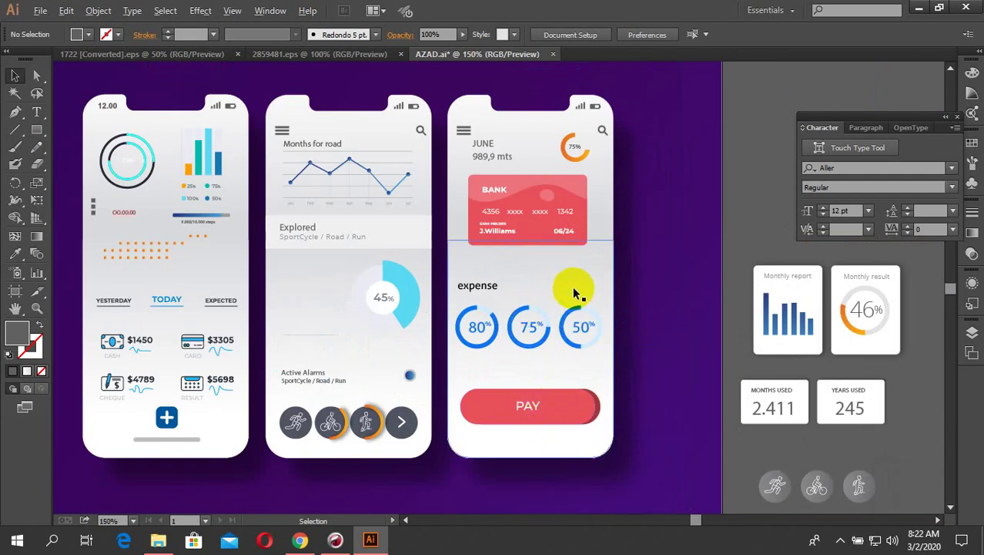
pyautogui.scroll(-2, 572, 286)
pyautogui.scroll(2, 392, 308)
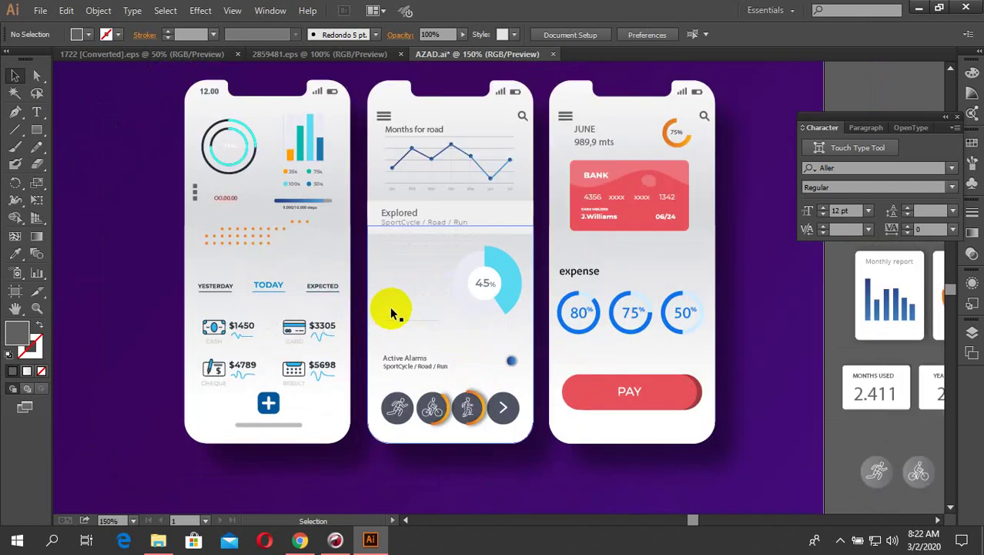
pyautogui.scroll(-2, 392, 312)
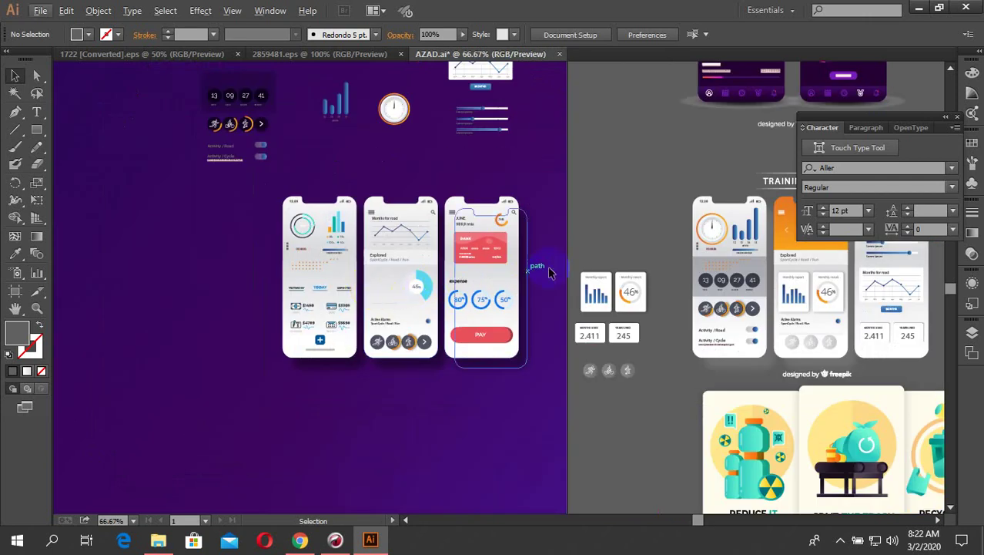
pyautogui.moveTo(627, 232); pyautogui.dragTo(421, 130)
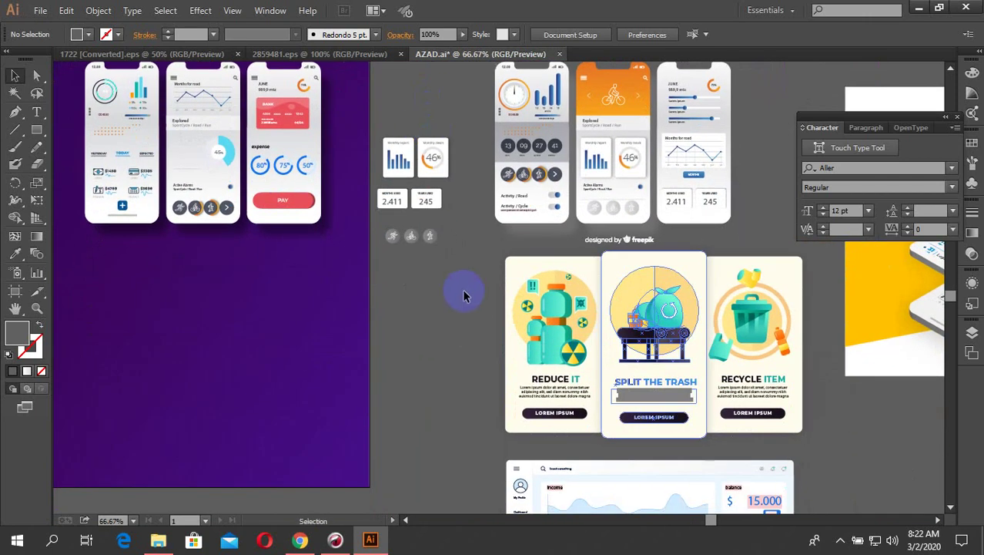
pyautogui.scroll(-2, 484, 361)
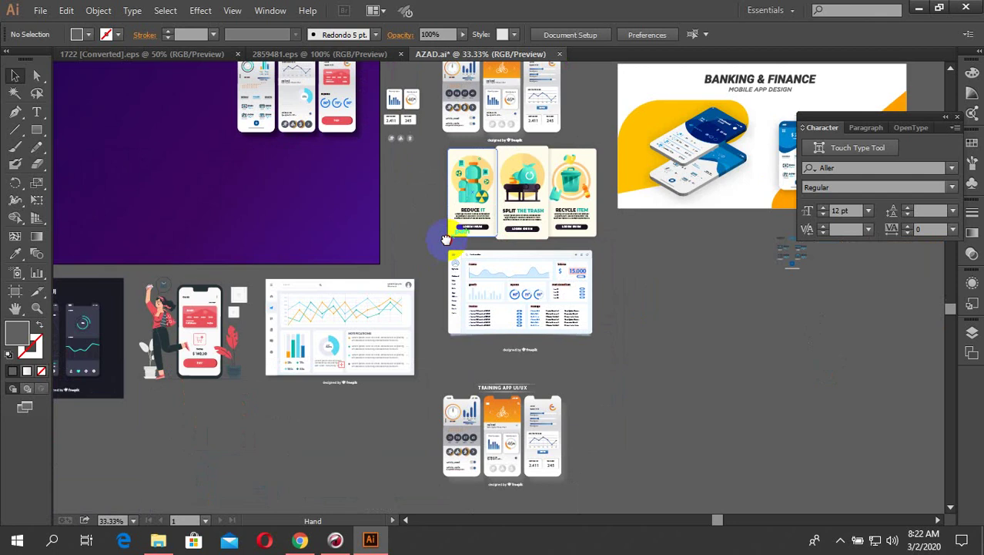
pyautogui.scroll(3, 543, 488)
pyautogui.scroll(-2, 548, 481)
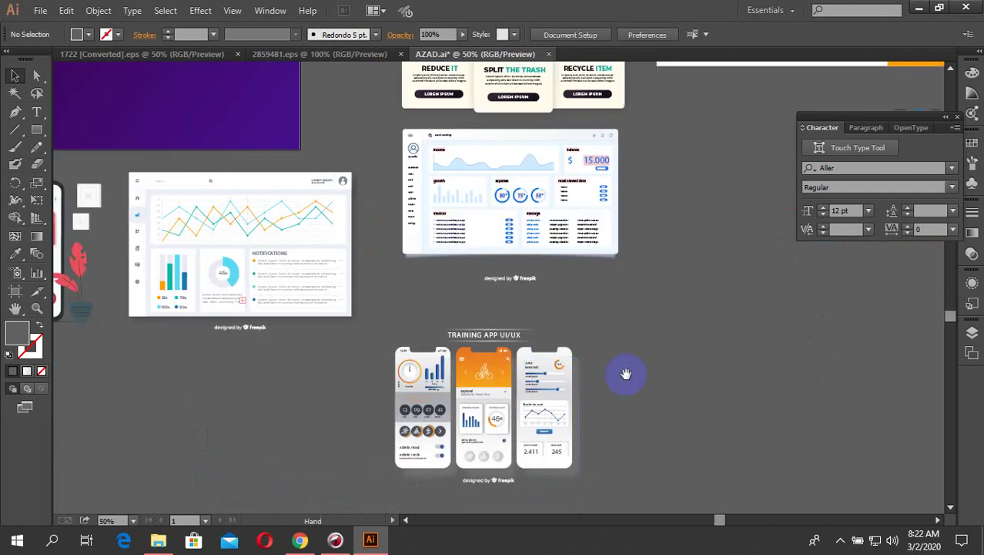
pyautogui.moveTo(625, 374); pyautogui.dragTo(841, 443)
pyautogui.moveTo(533, 449); pyautogui.dragTo(459, 534)
pyautogui.moveTo(620, 320); pyautogui.dragTo(629, 455)
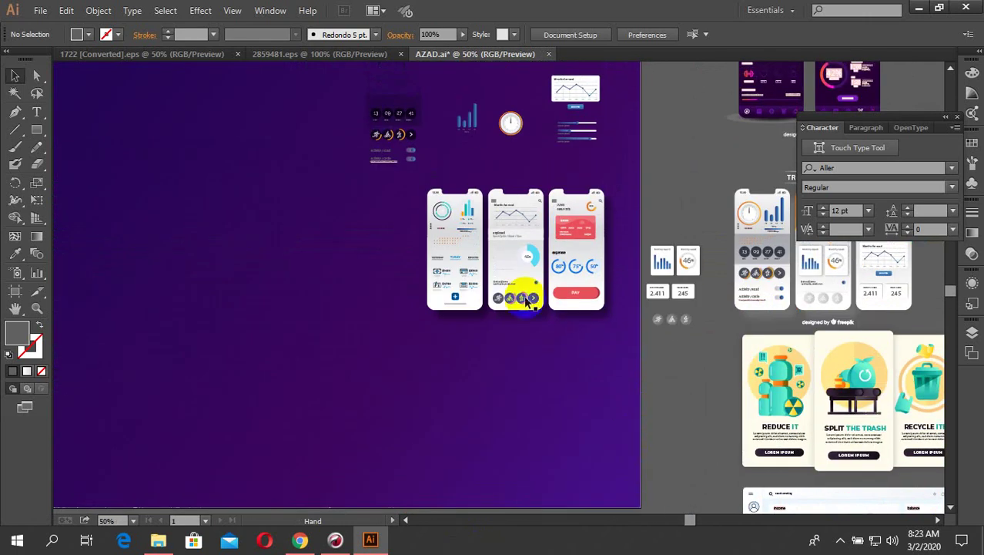
# Copy the bar chart with its percentage legend from the first phone to the empty area beside the second phone's 45% donut.
pyautogui.scroll(3, 488, 202)
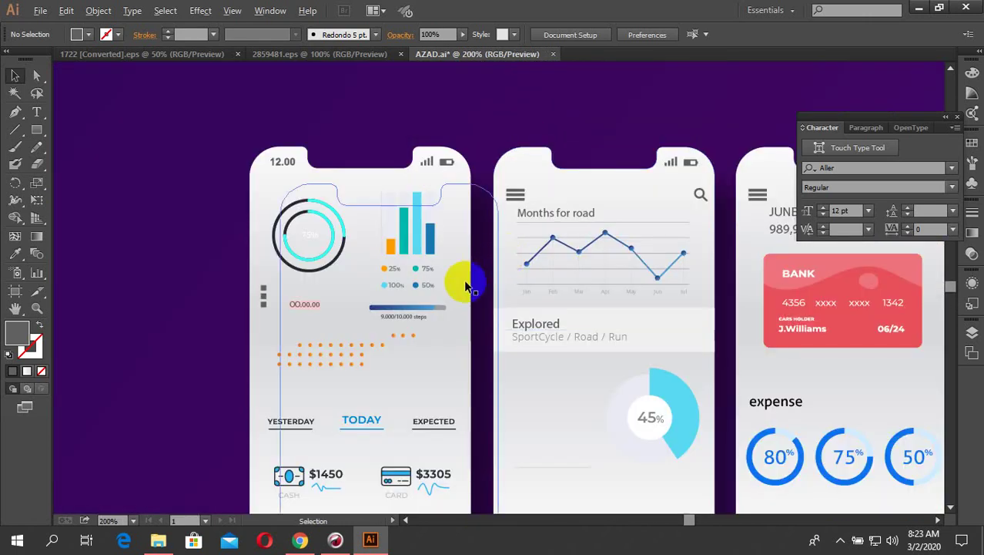
pyautogui.click(410, 239)
pyautogui.scroll(-2, 410, 239)
pyautogui.moveTo(410, 239); pyautogui.dragTo(487, 334)
pyautogui.scroll(3, 520, 351)
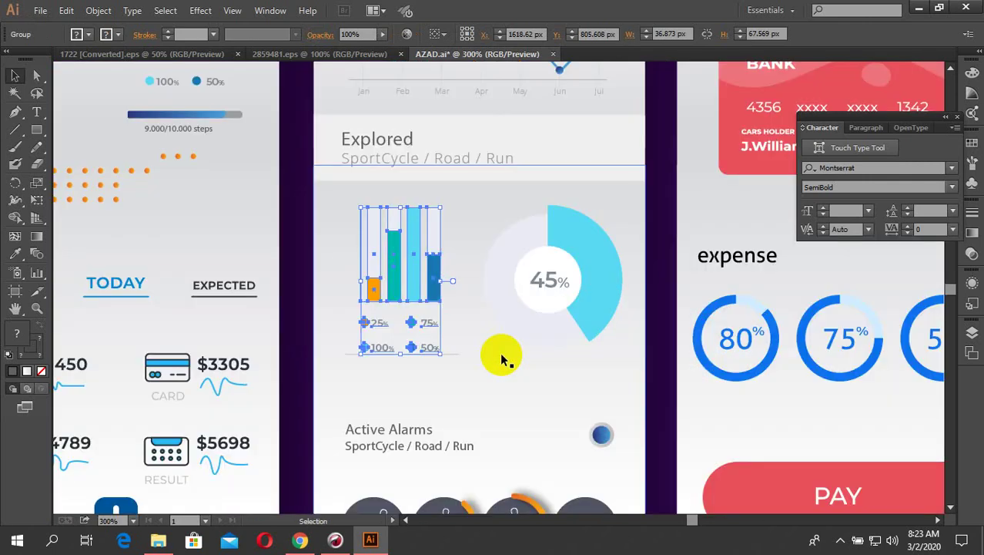
# Isolate the copied bar chart group, delete its percentage legend and exit isolation mode.
pyautogui.doubleClick(408, 299)
pyautogui.scroll(2, 425, 319)
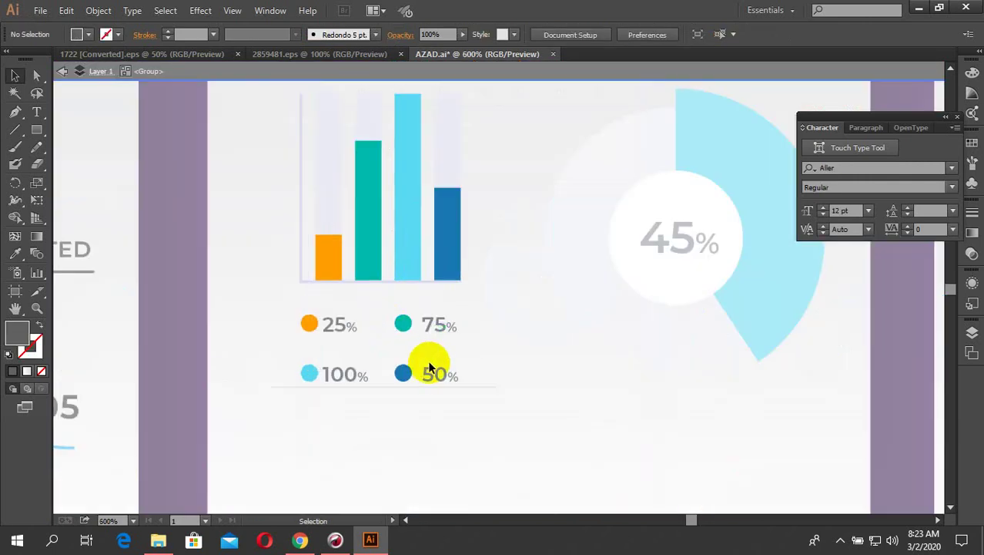
pyautogui.click(398, 378)
pyautogui.press('Delete')
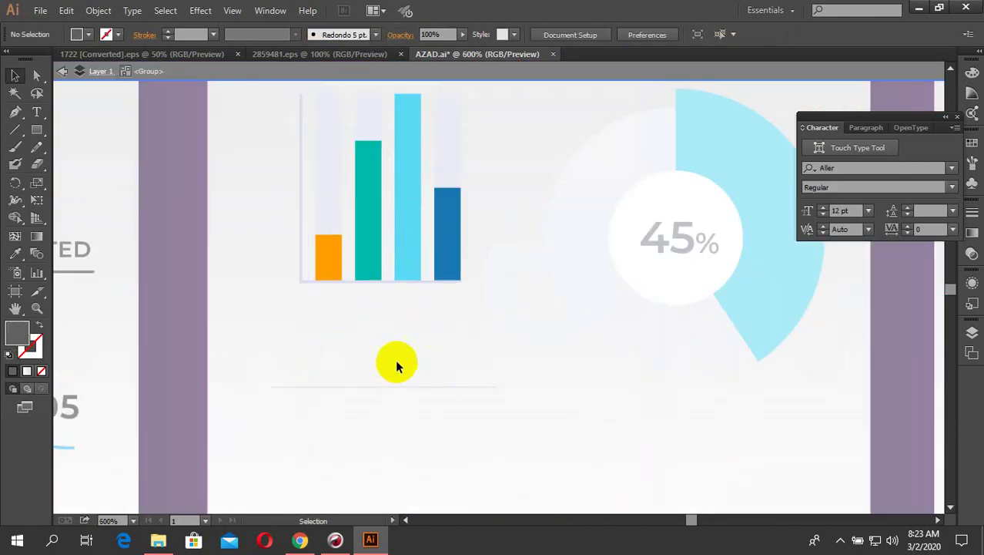
pyautogui.press('Escape')
# Enlarge the copied bar chart so its base sits just above the thin grey line on the second phone.
pyautogui.click(407, 264)
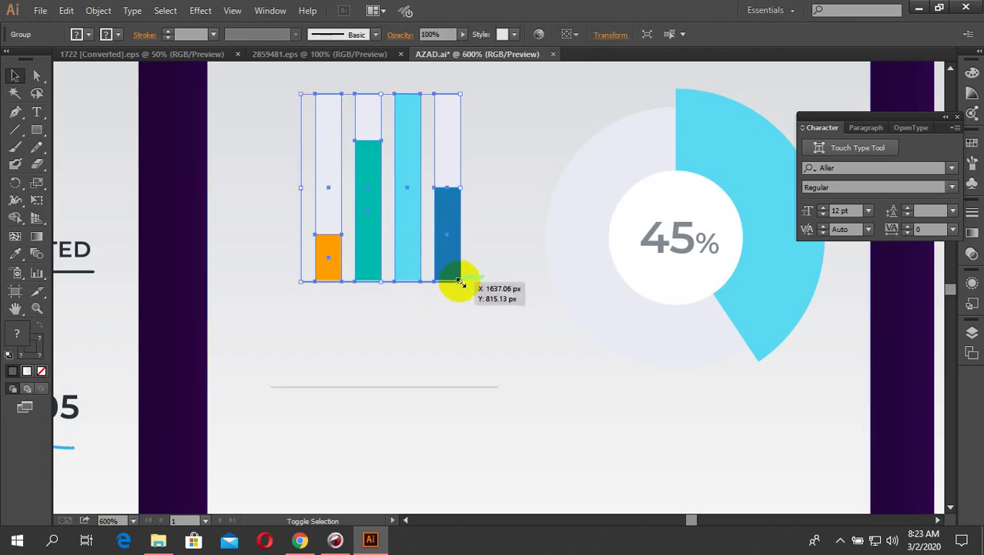
pyautogui.moveTo(460, 282); pyautogui.dragTo(467, 338)
pyautogui.scroll(3, 488, 385)
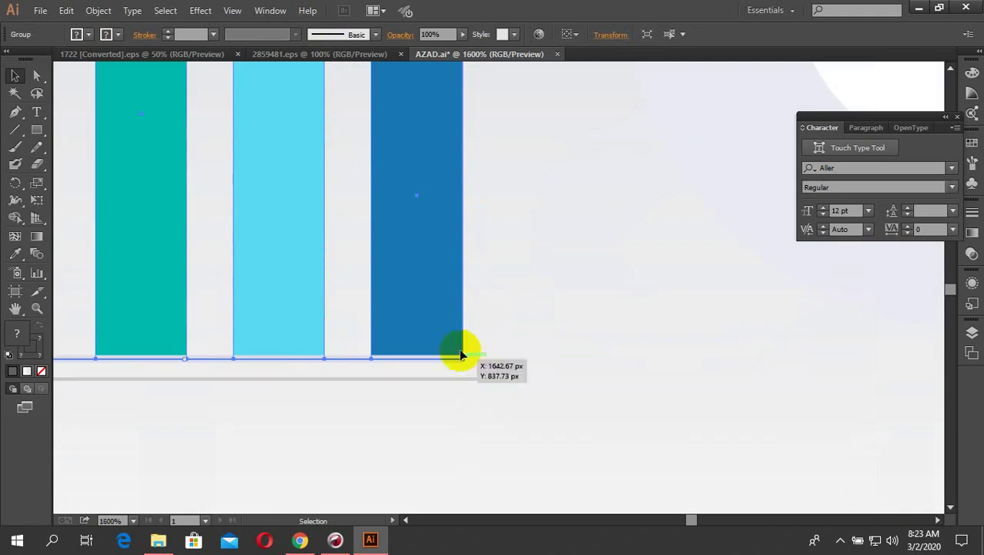
# Resize the thin grey line beneath the bar chart at both ends to match the chart's width.
pyautogui.click(472, 378)
pyautogui.moveTo(500, 379); pyautogui.dragTo(462, 354)
pyautogui.scroll(-3, 530, 356)
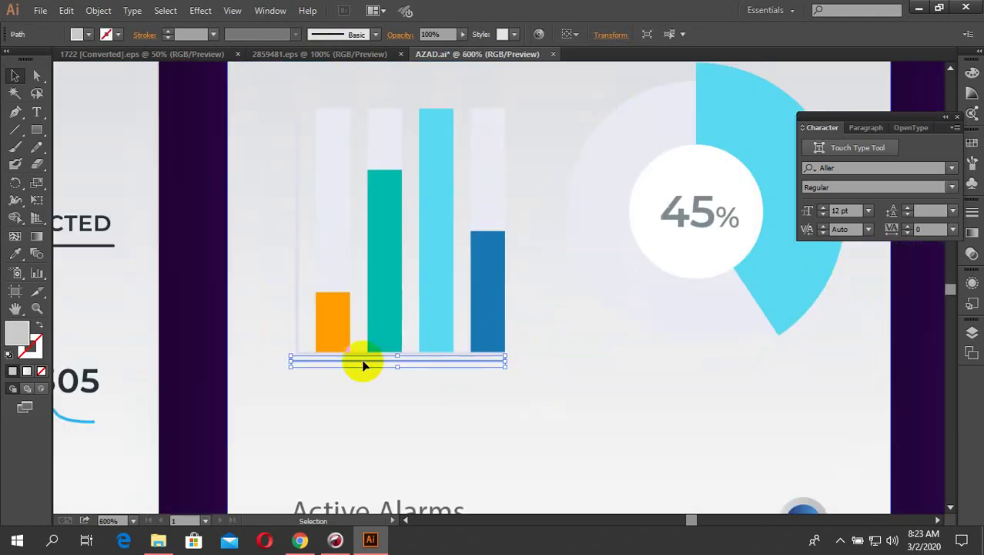
pyautogui.scroll(4, 295, 365)
pyautogui.moveTo(276, 346); pyautogui.dragTo(293, 311)
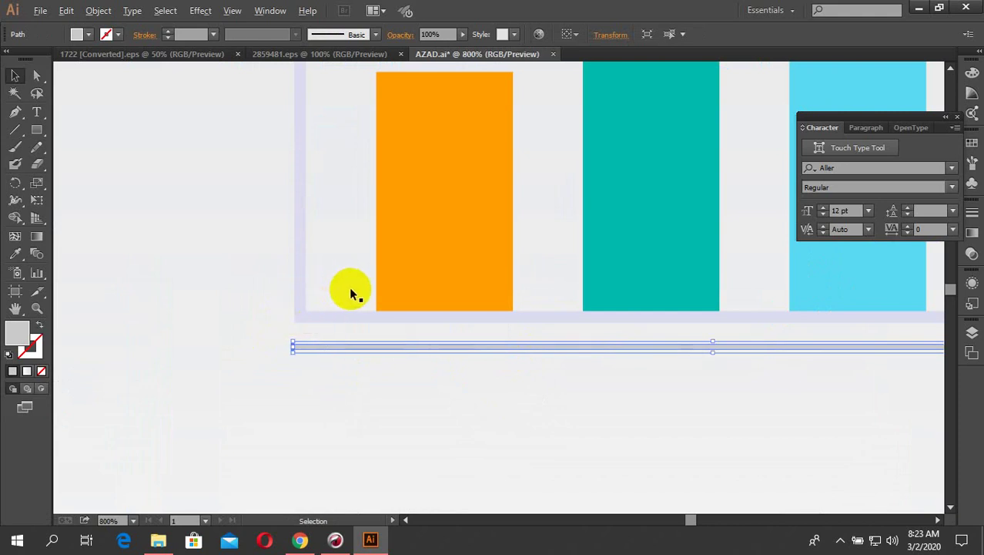
# Try to group the second phone's bar chart with the thin grey line beneath it.
pyautogui.scroll(-3, 350, 293)
pyautogui.click(402, 367)
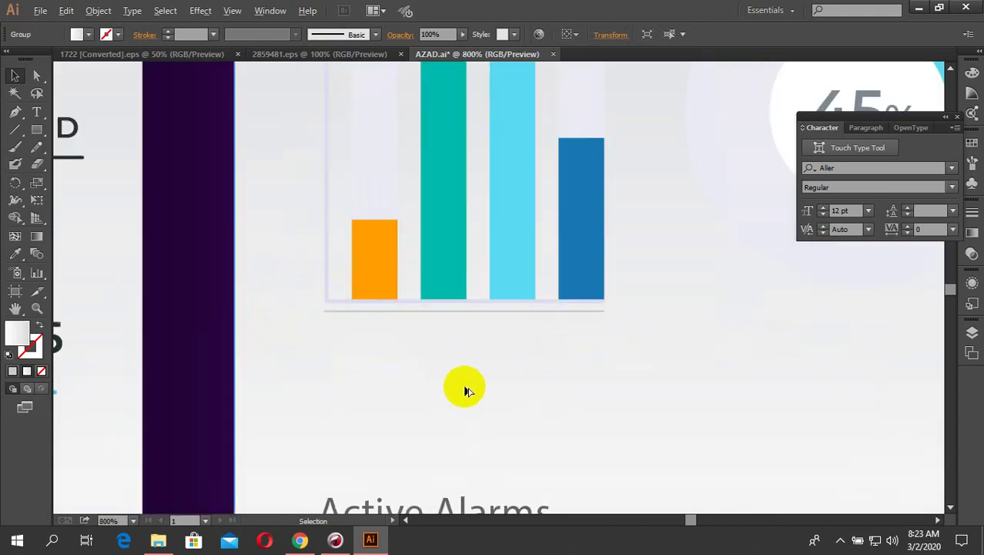
pyautogui.moveTo(461, 319); pyautogui.dragTo(454, 275)
pyautogui.rightClick(455, 275)
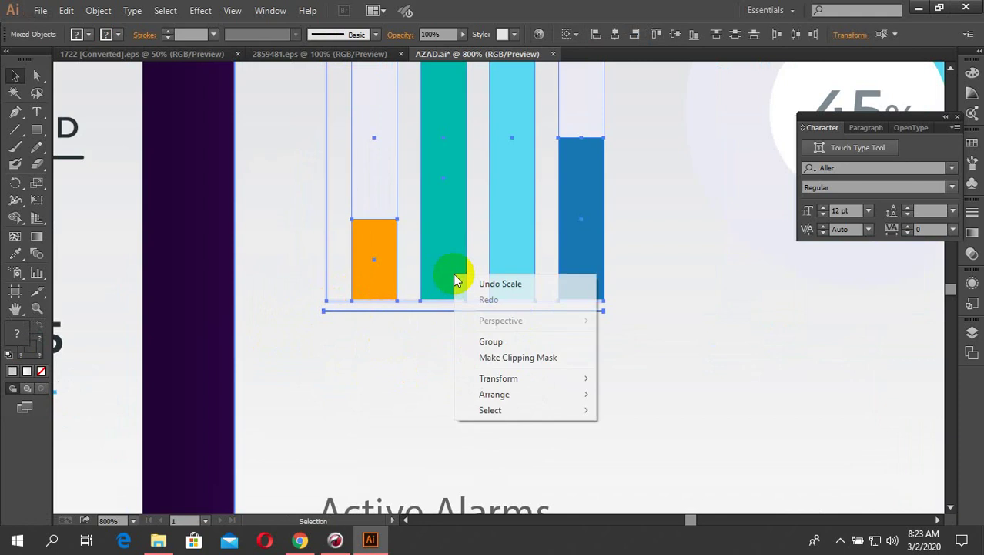
pyautogui.click(479, 341)
pyautogui.scroll(-4, 480, 342)
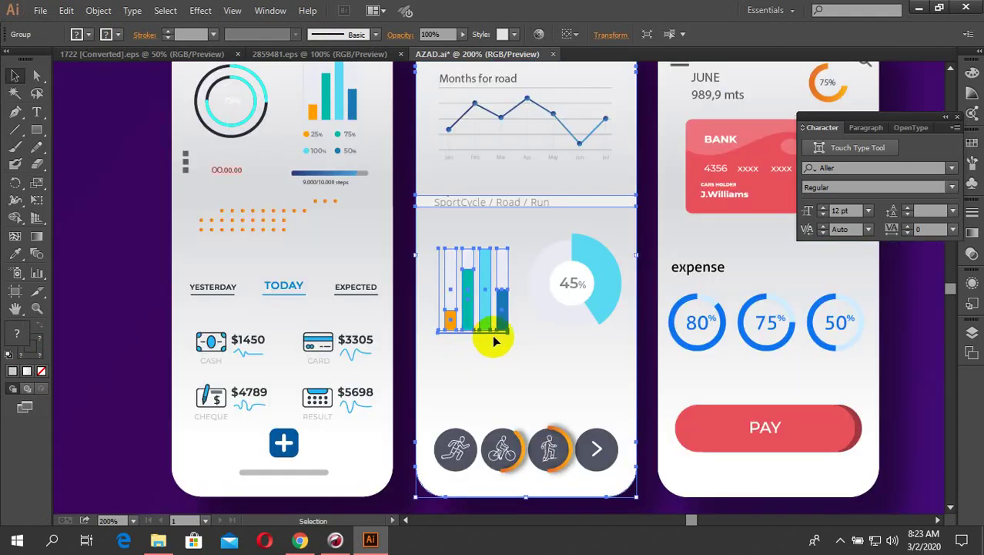